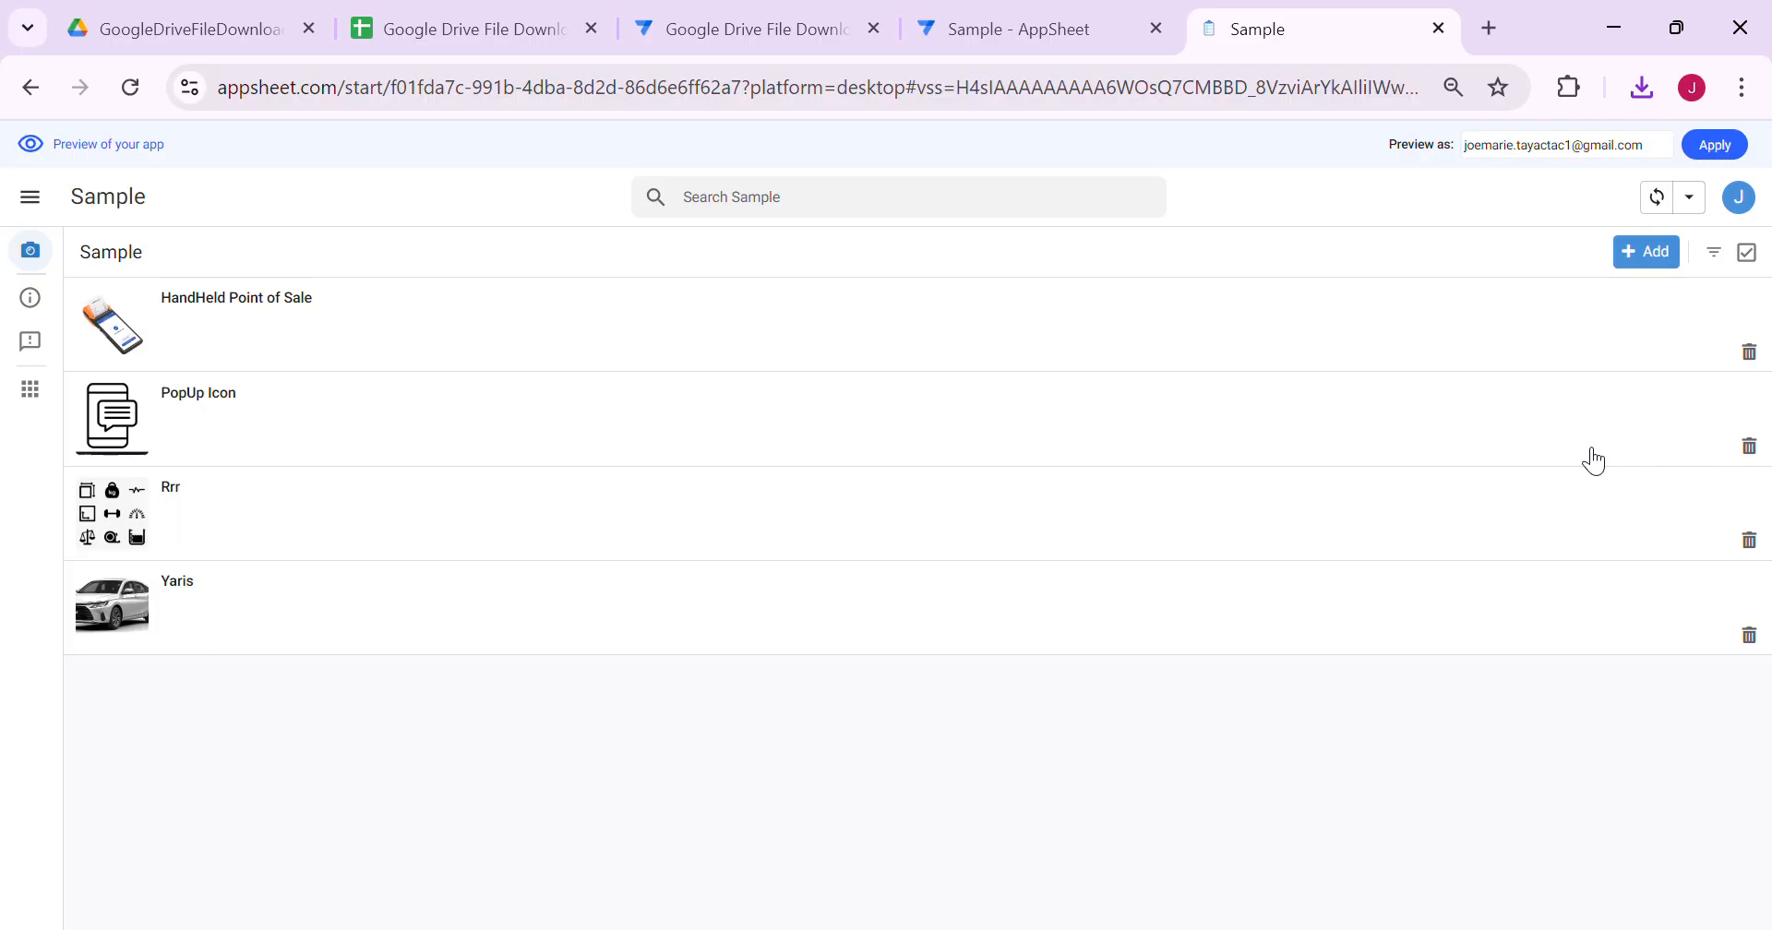
# Step: View the HandHeld Point of Sale record's detail with its Download option in the Sample preview
pyautogui.click(428, 338)
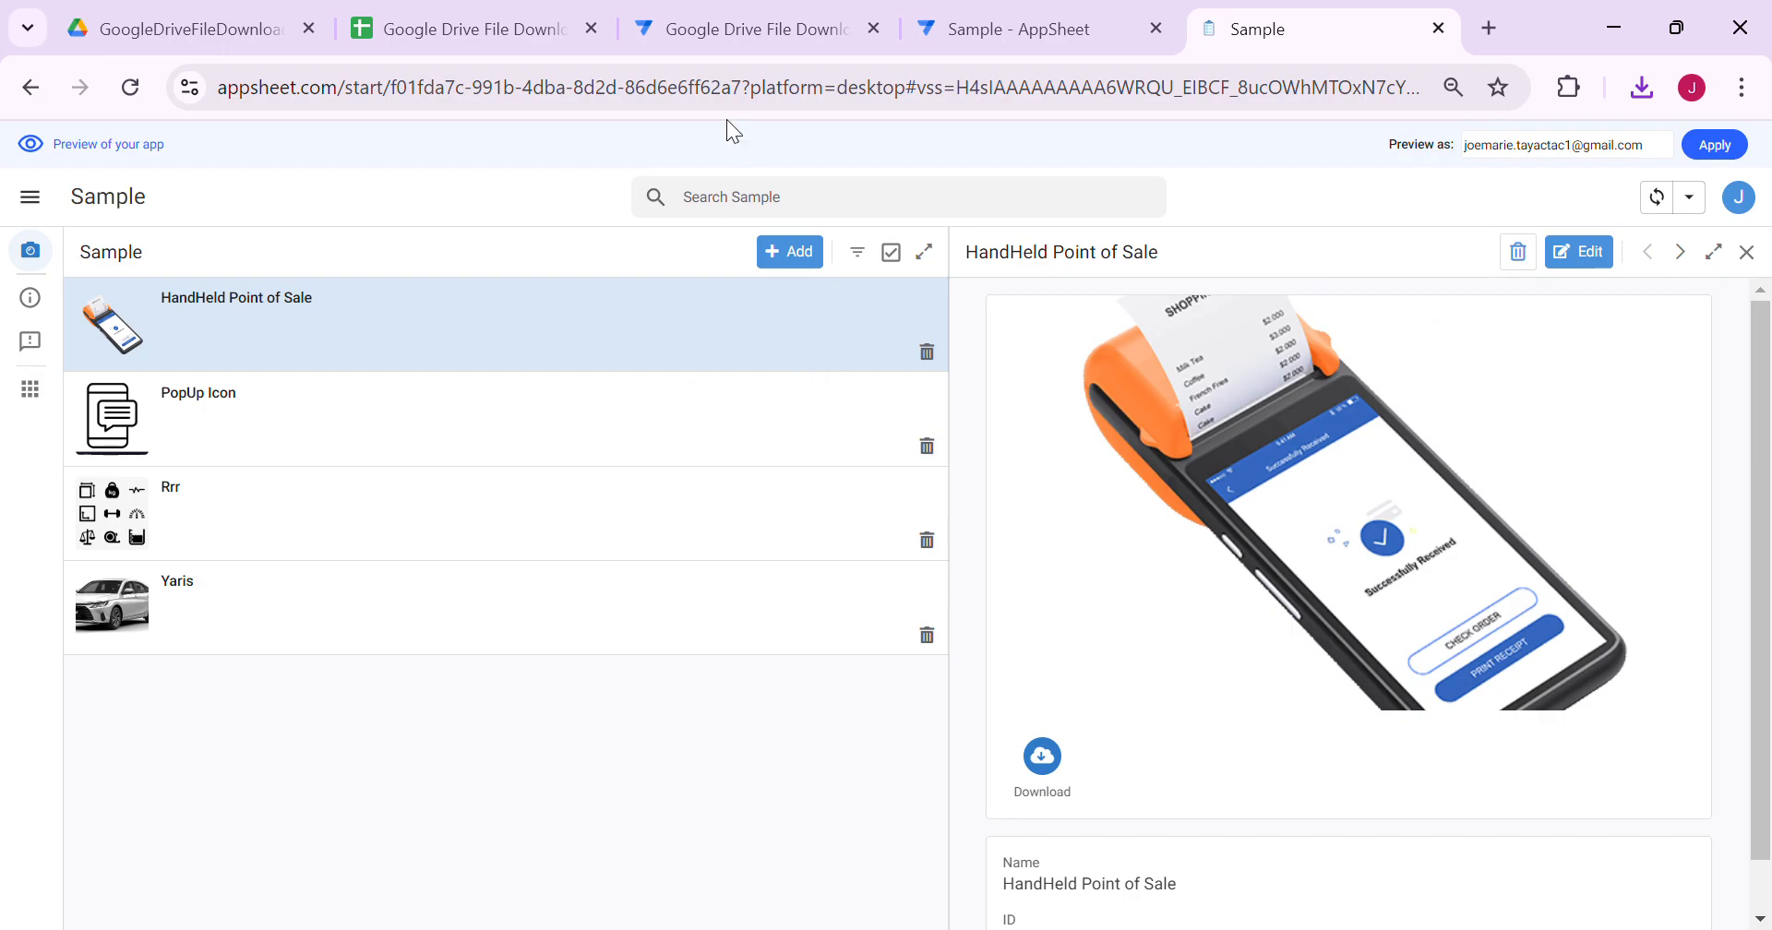
# Step: Show the Data table's column list in the Google Drive File Download app, preview hidden
pyautogui.click(1440, 32)
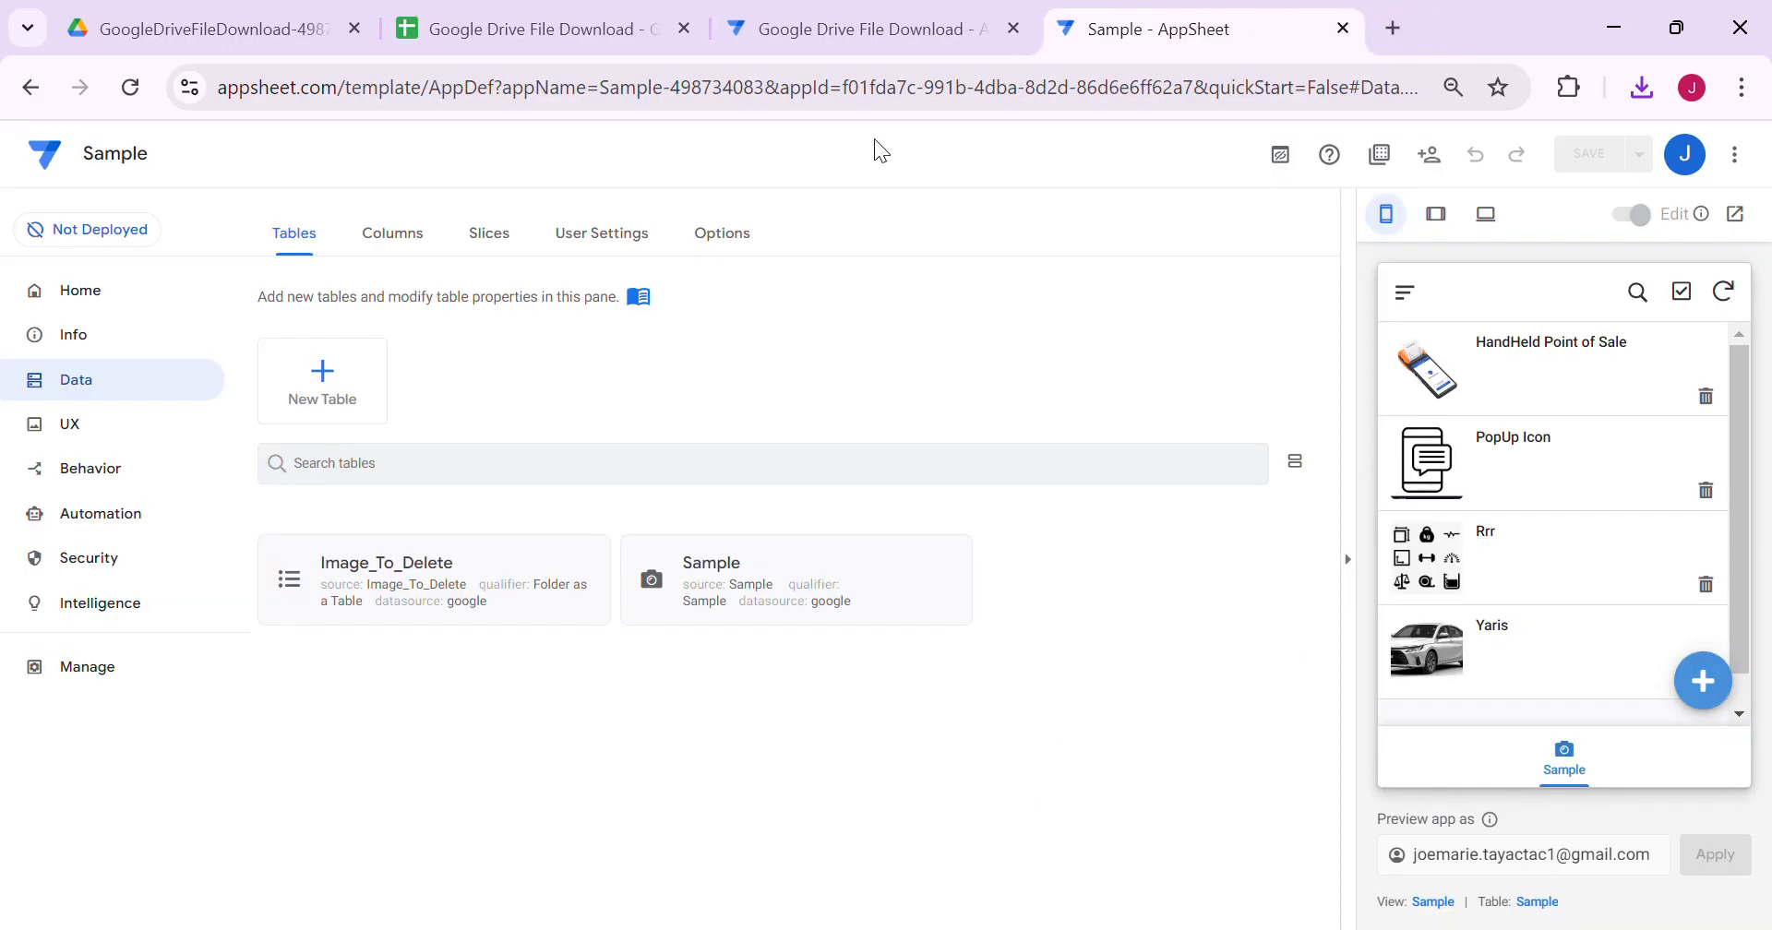
pyautogui.click(887, 42)
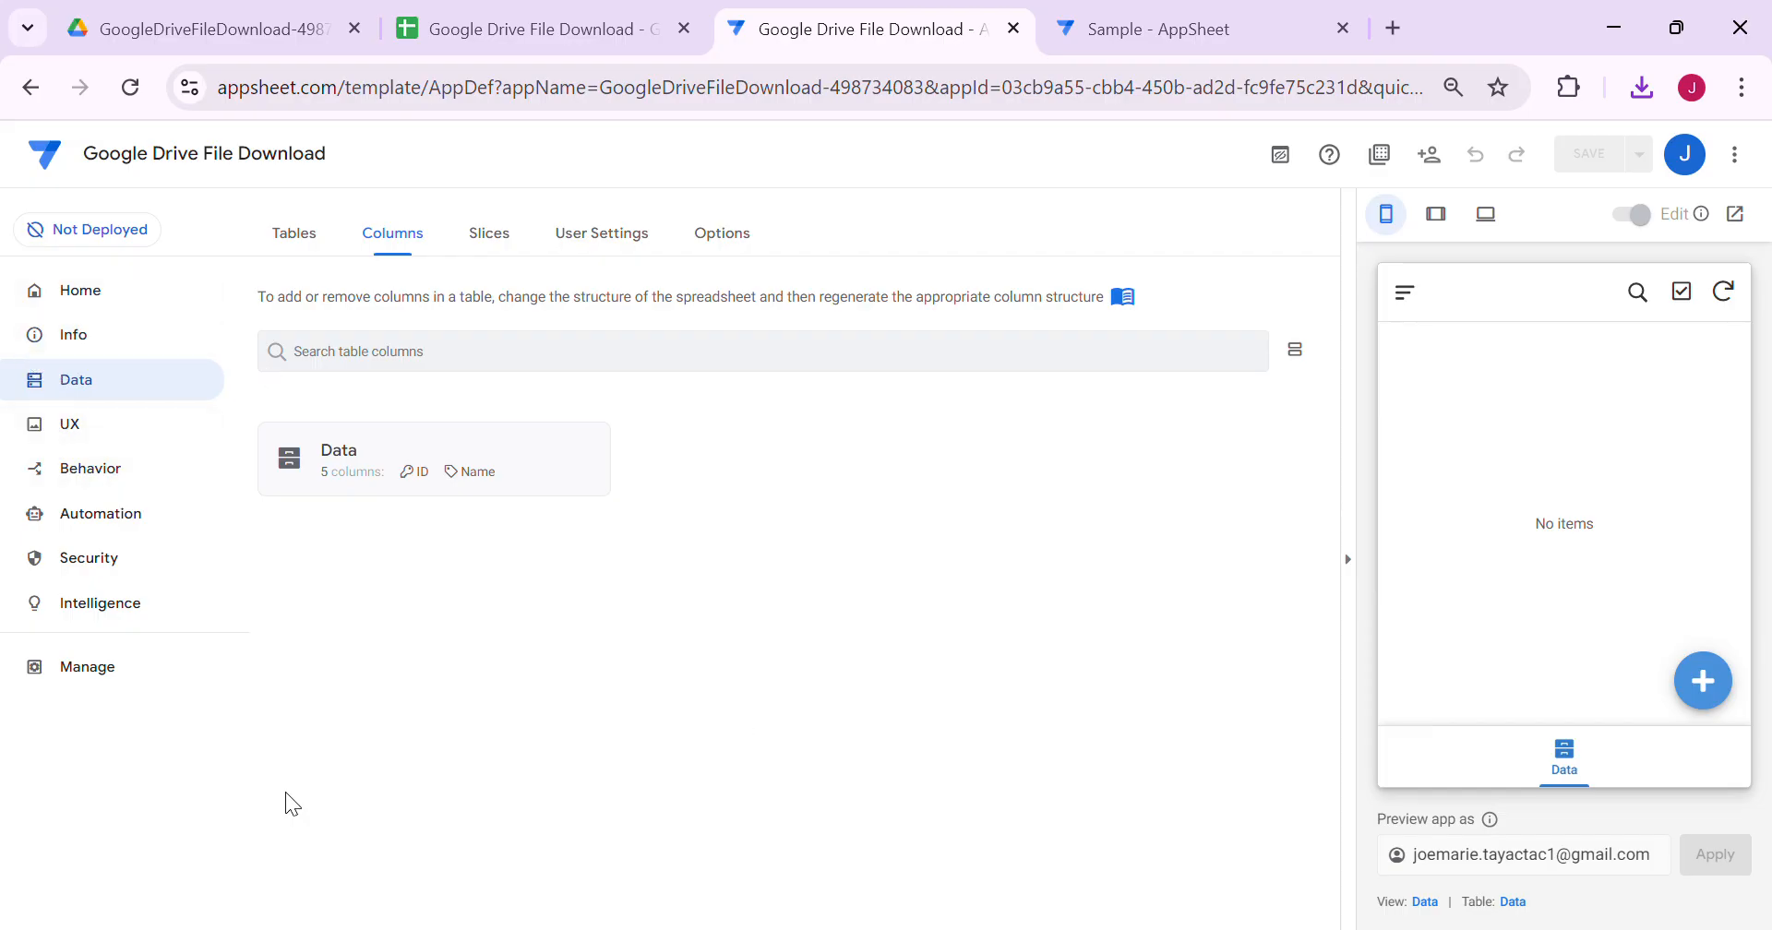
pyautogui.click(293, 233)
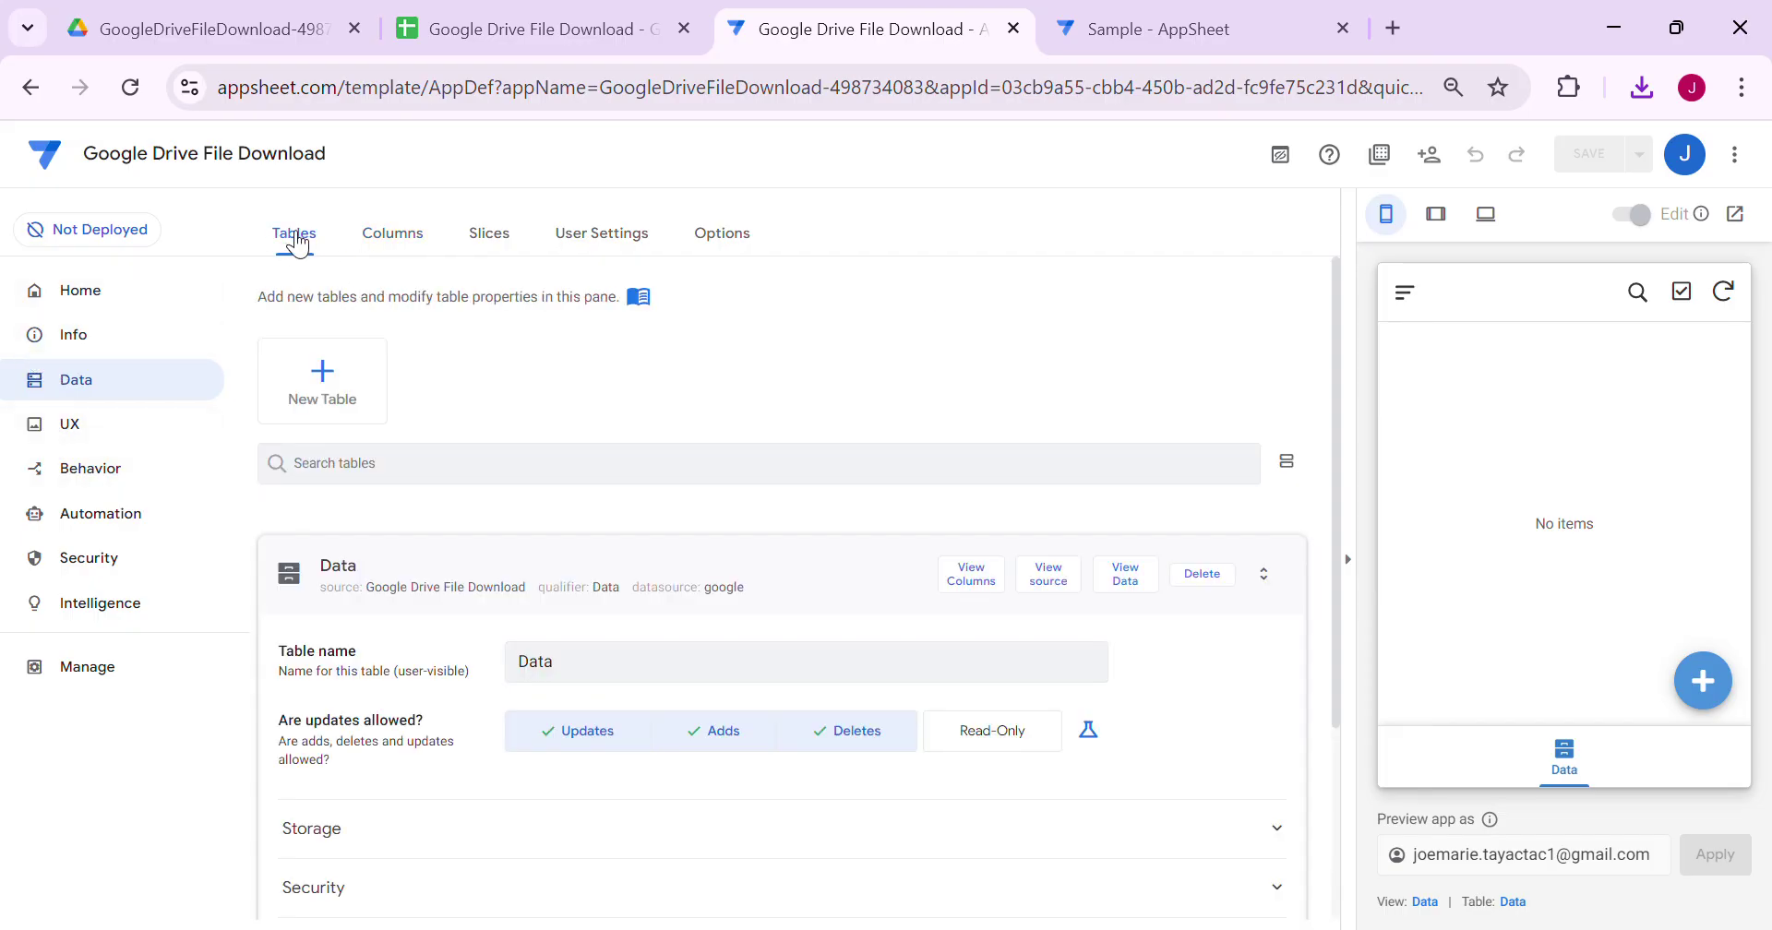
pyautogui.click(923, 599)
pyautogui.click(839, 586)
pyautogui.scroll(-3, 583, 678)
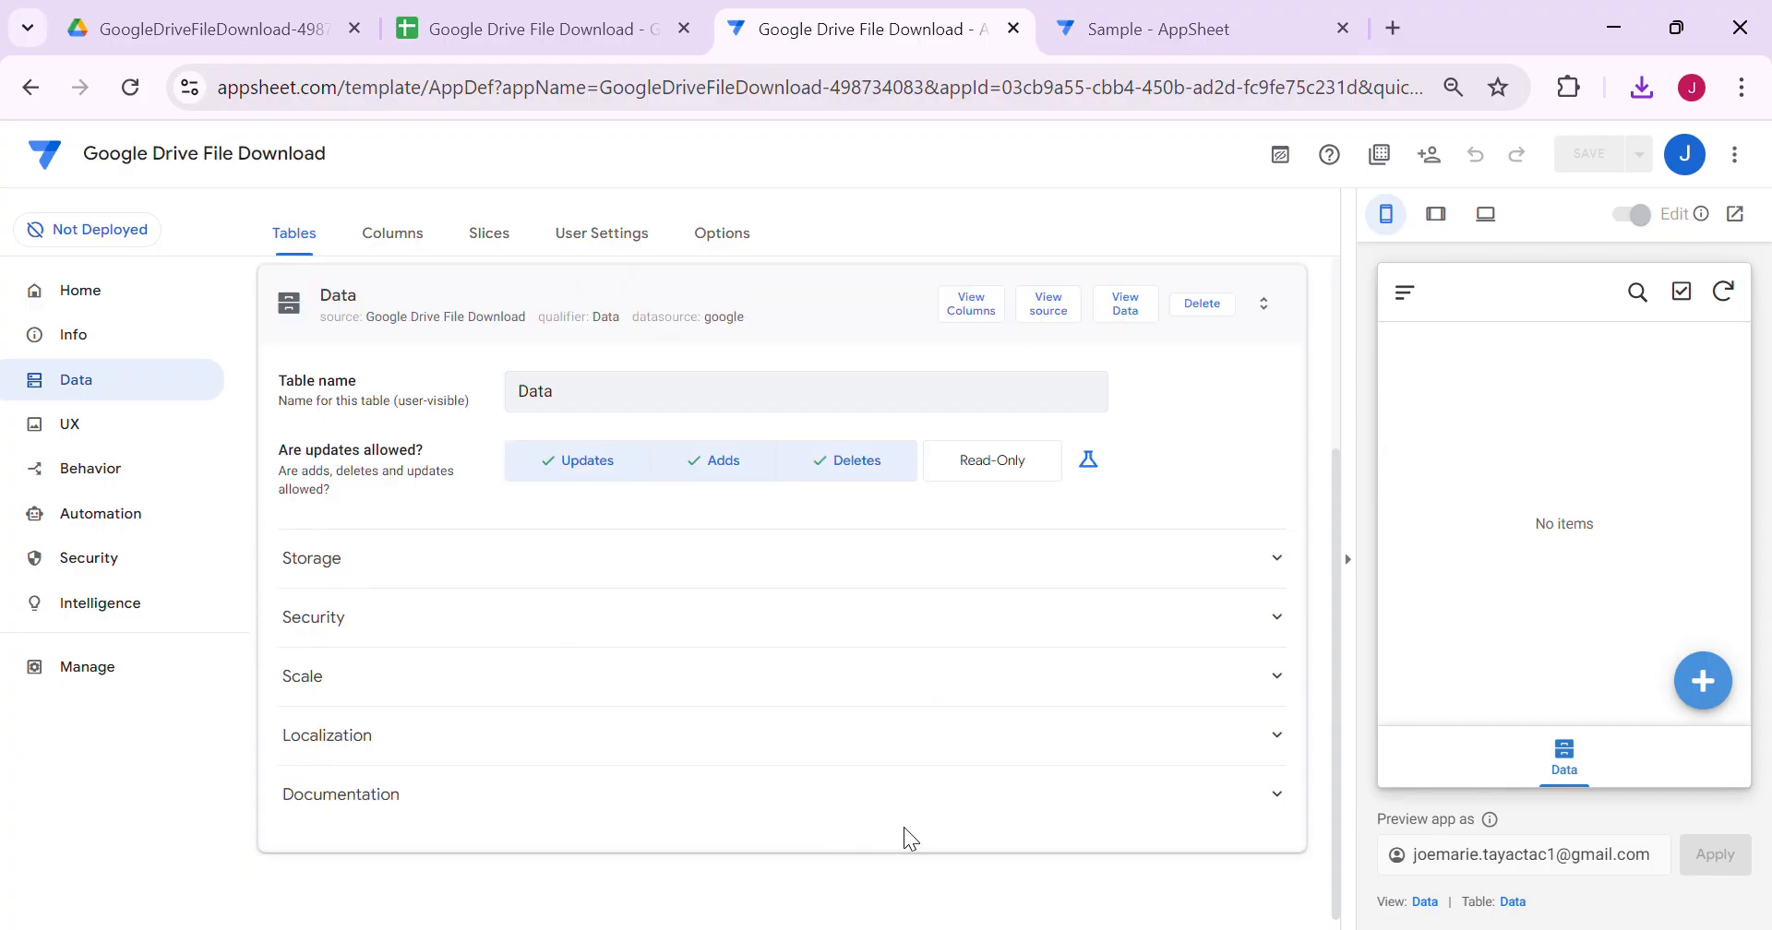
pyautogui.click(971, 303)
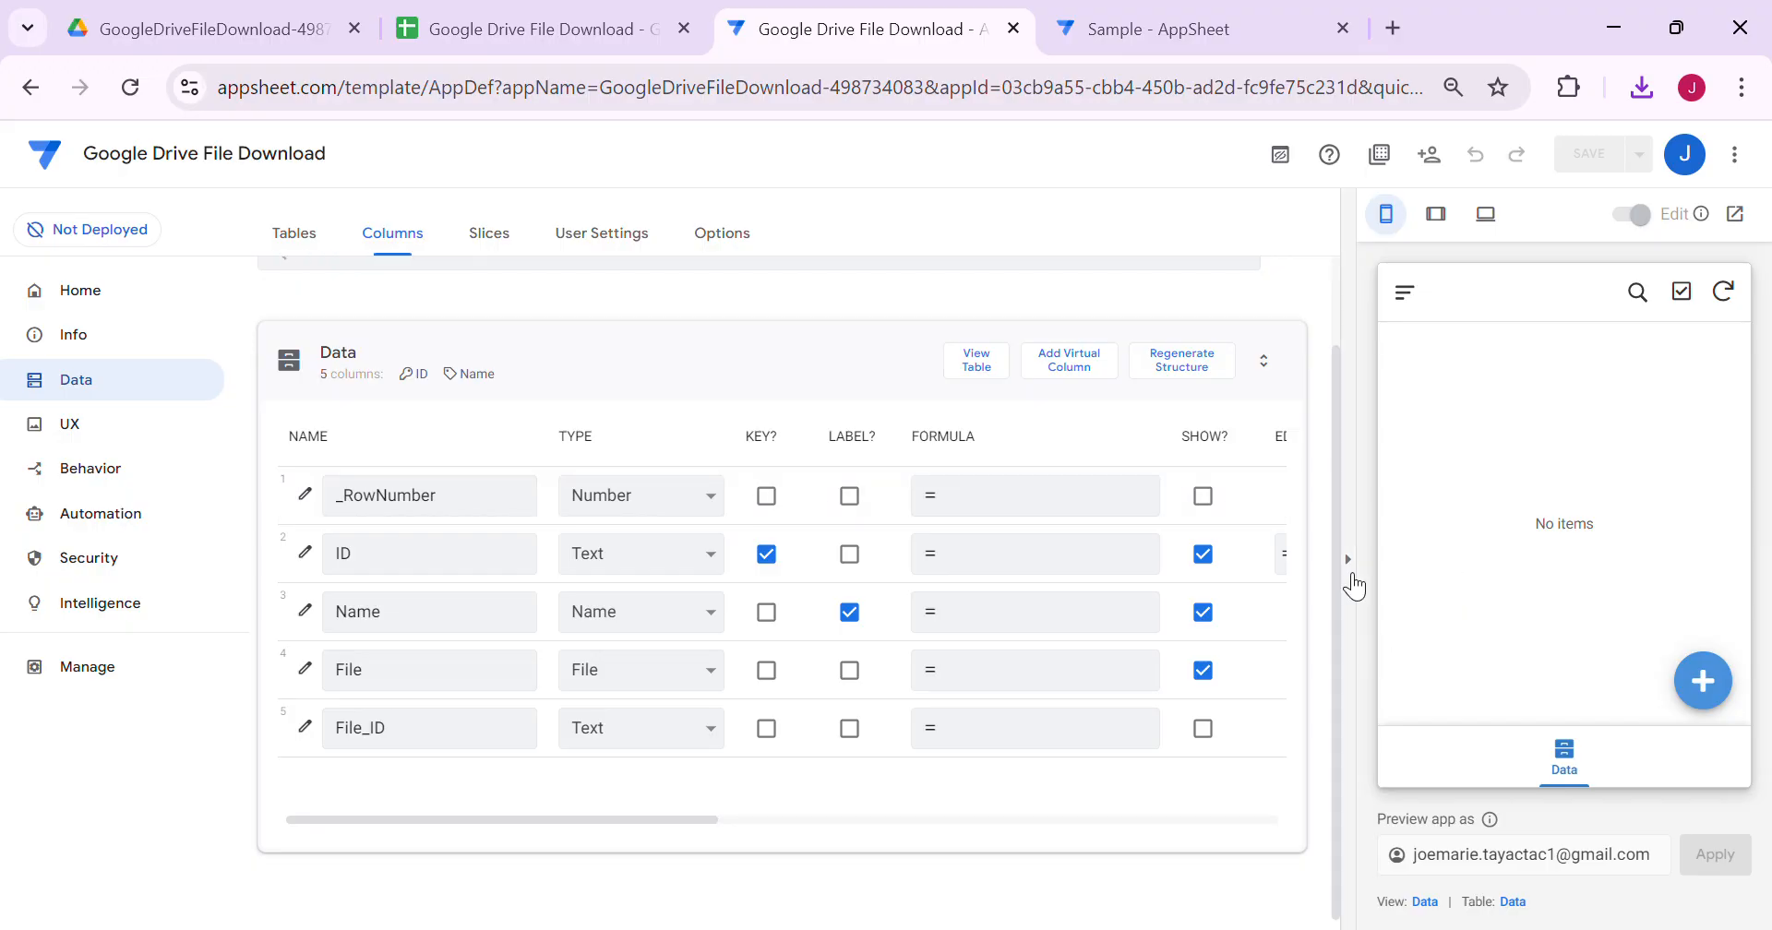
pyautogui.click(1347, 559)
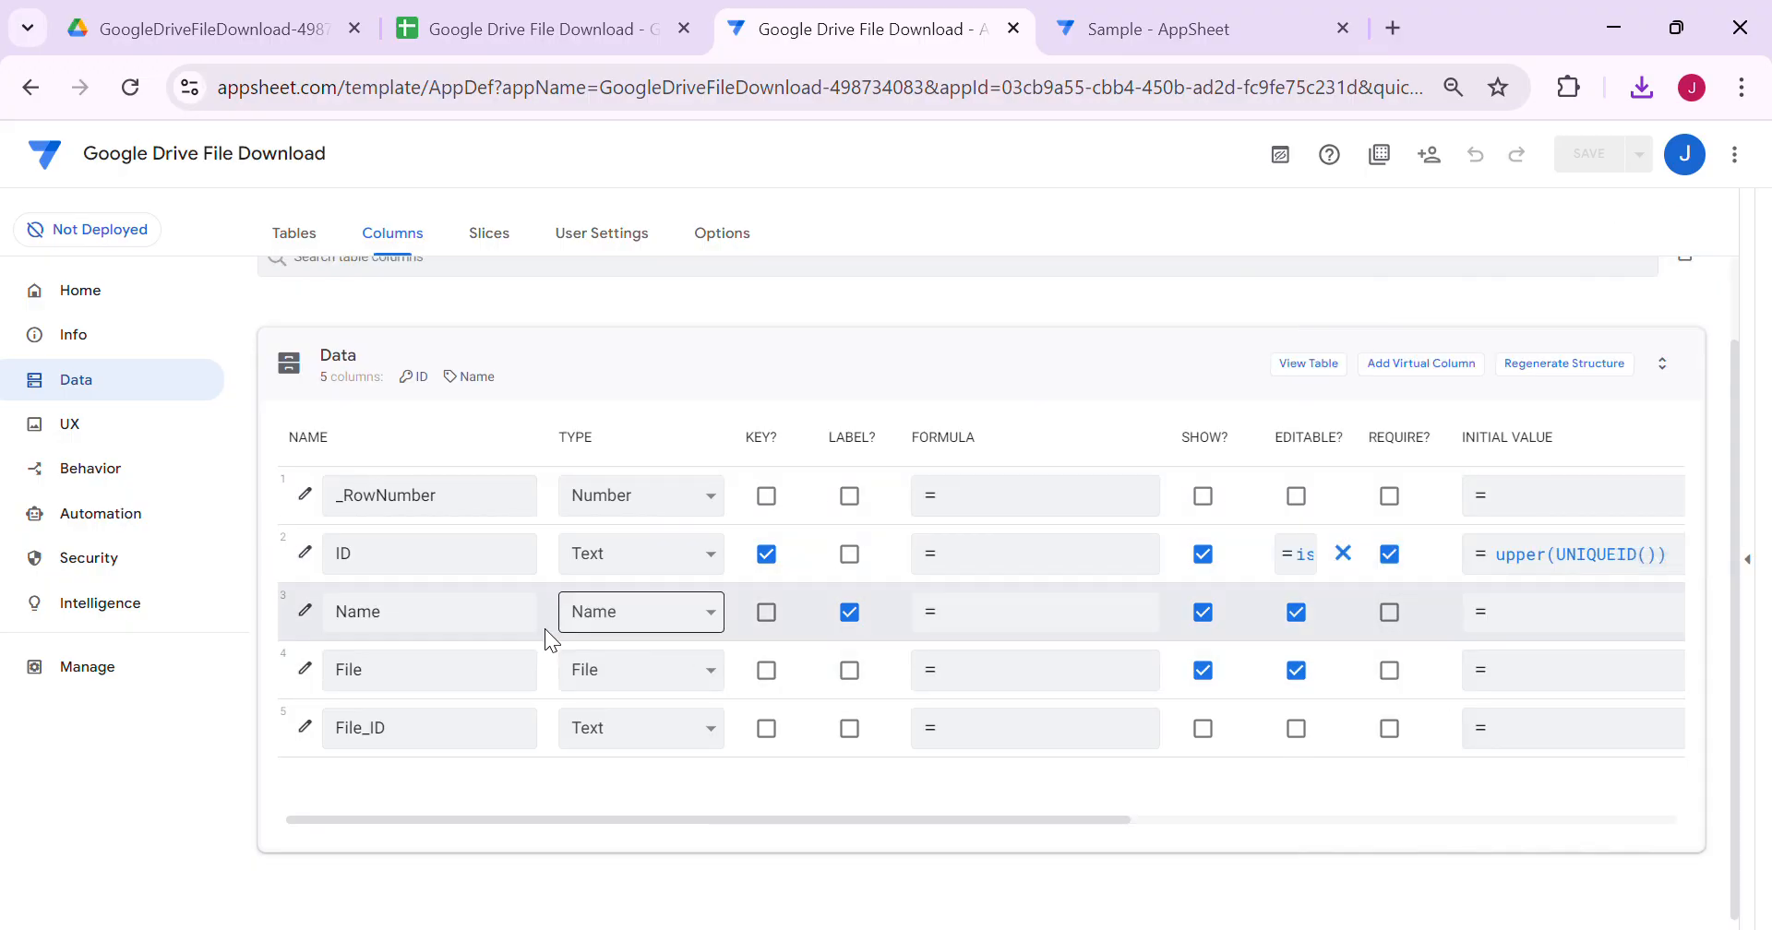
pyautogui.click(471, 609)
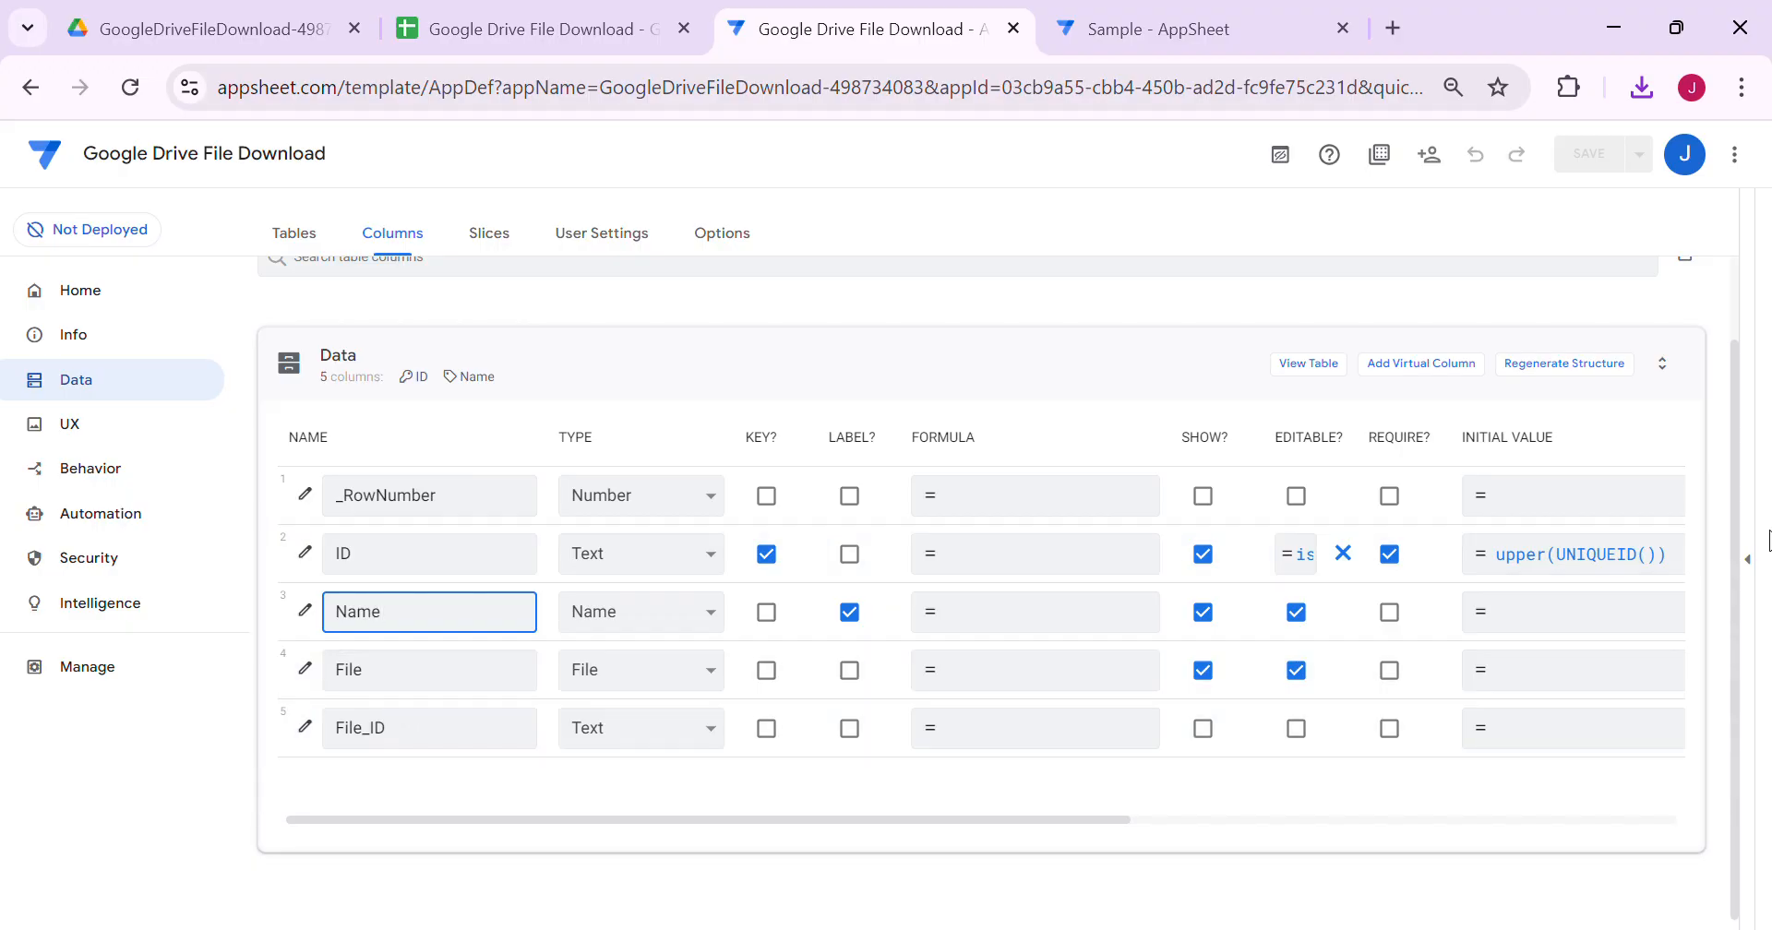
# Step: Check the new-record form's File picker in the preview, then focus the File_ID column
pyautogui.click(1747, 560)
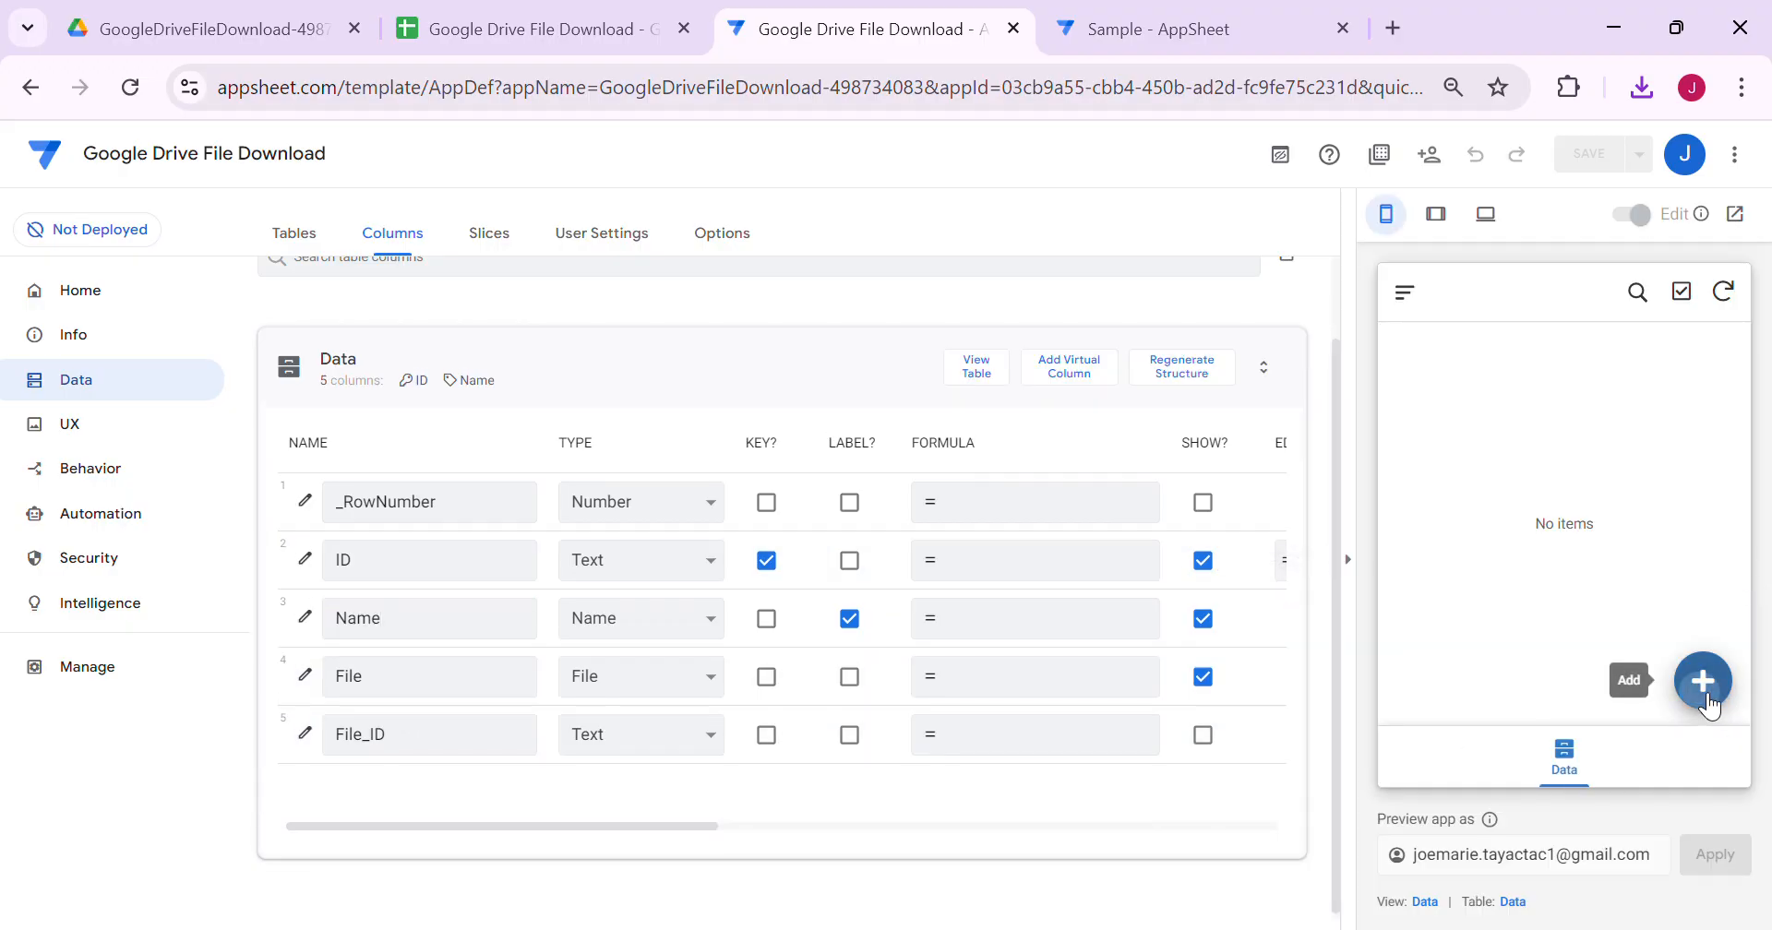
pyautogui.click(1703, 679)
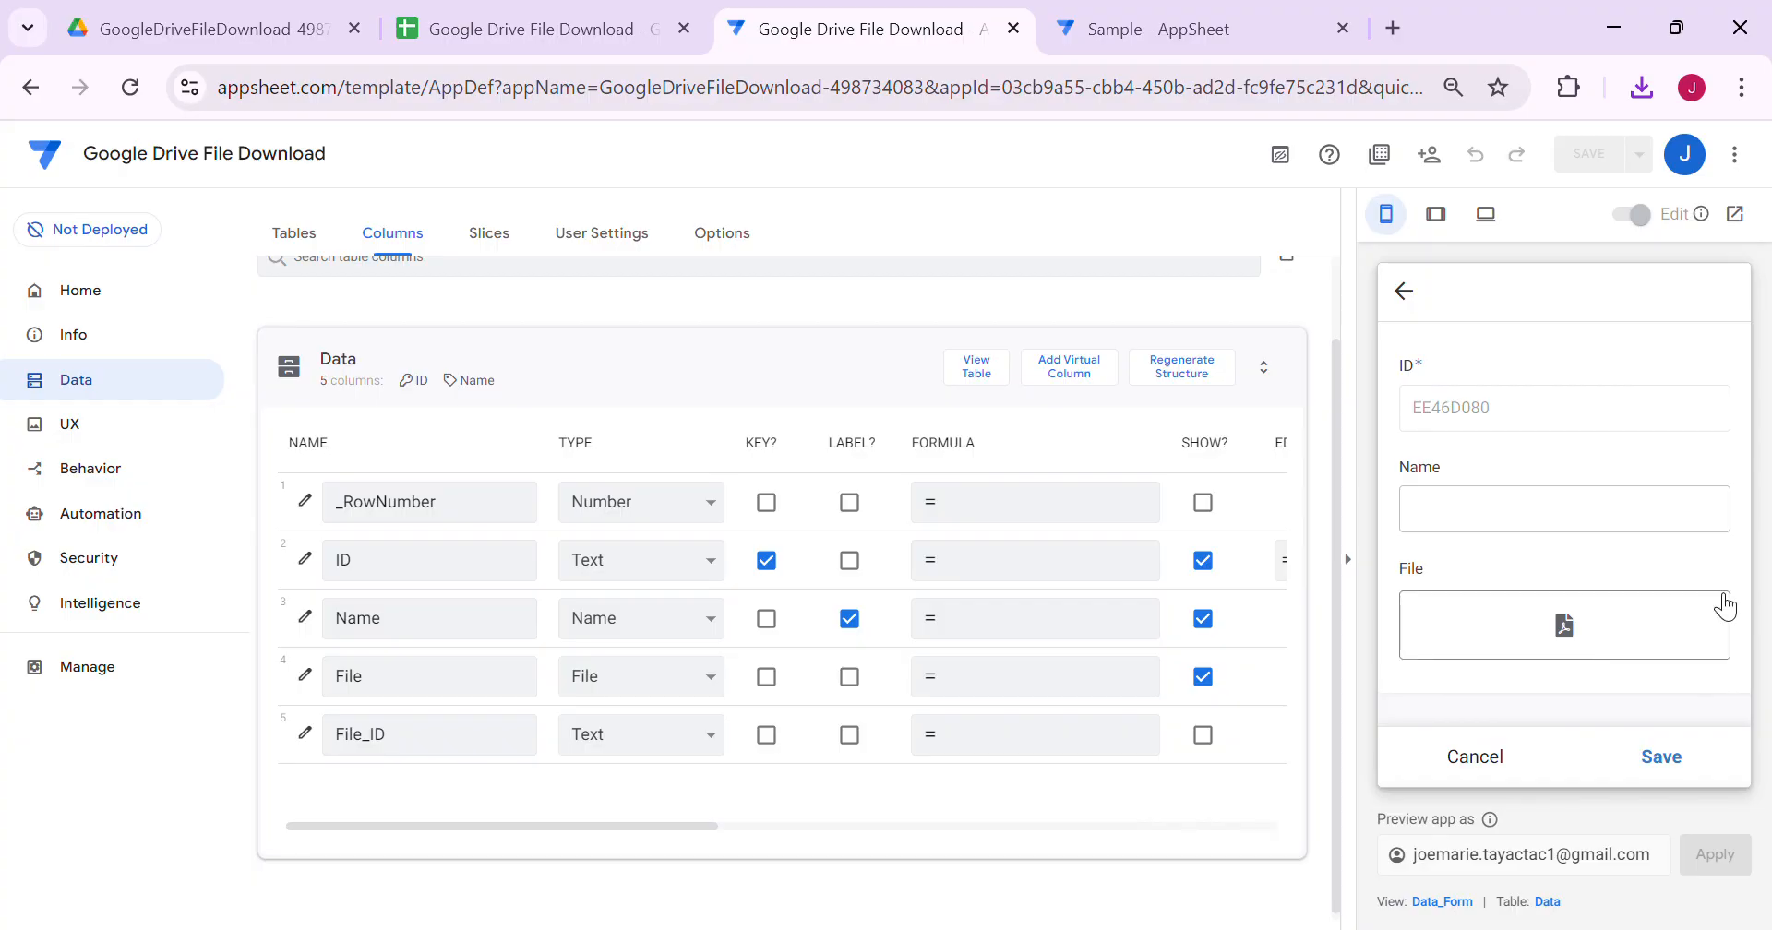
pyautogui.click(1566, 627)
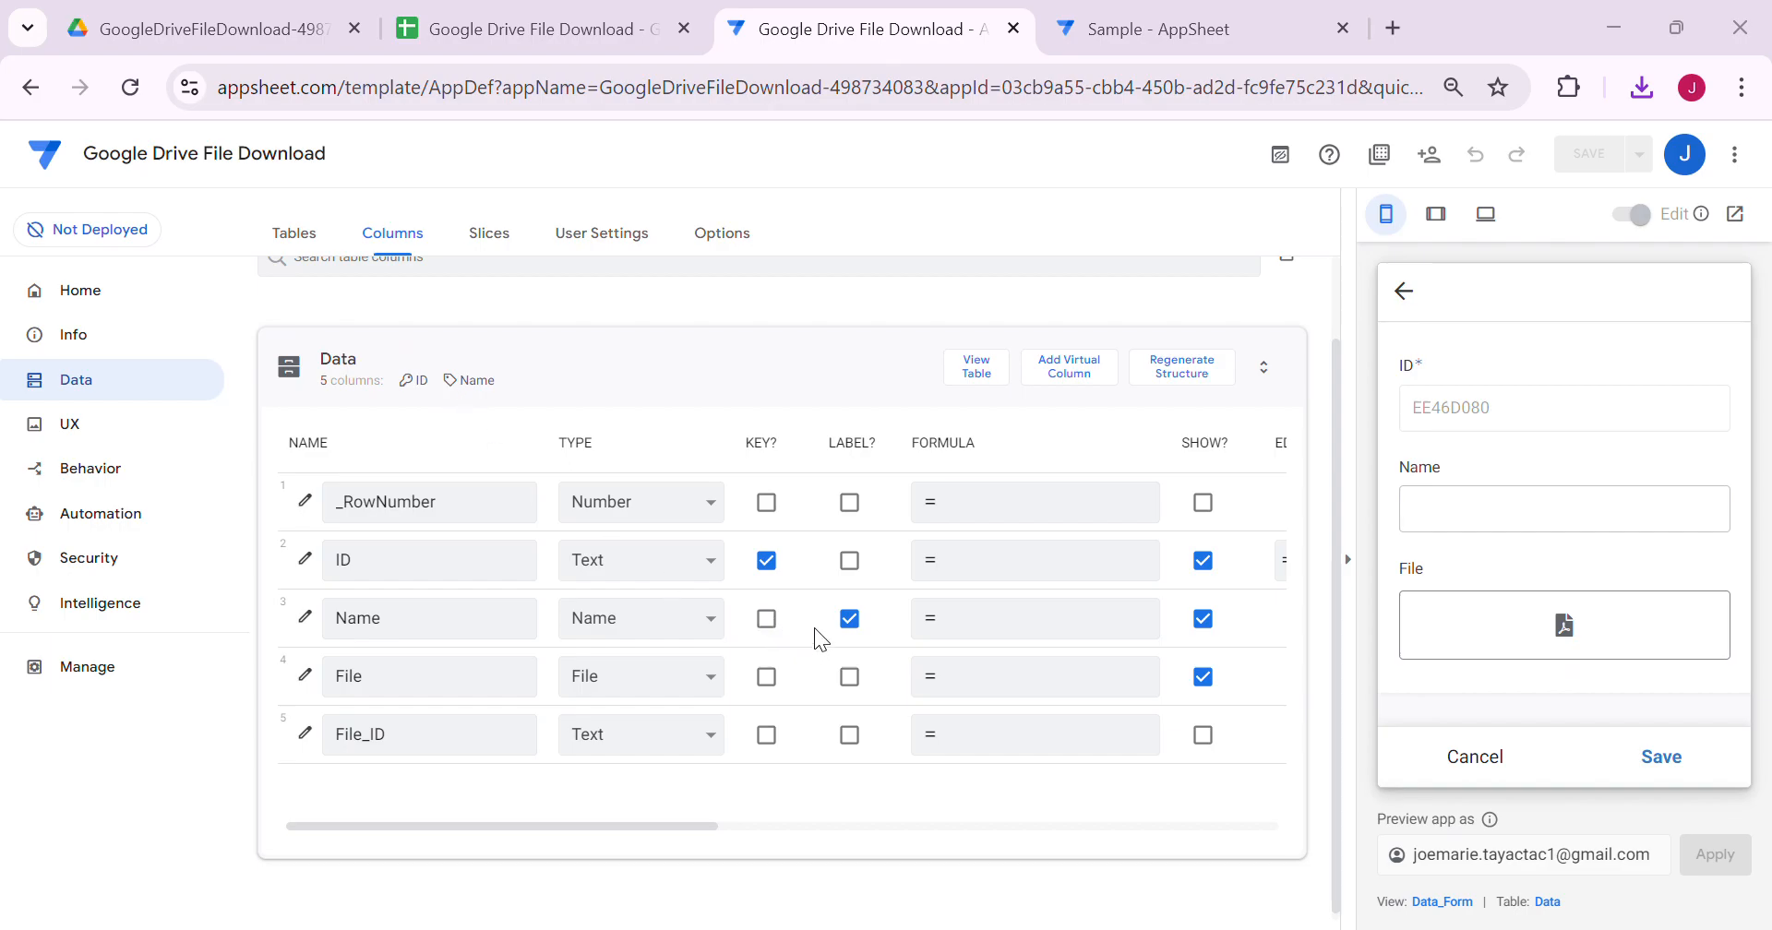
pyautogui.click(1348, 561)
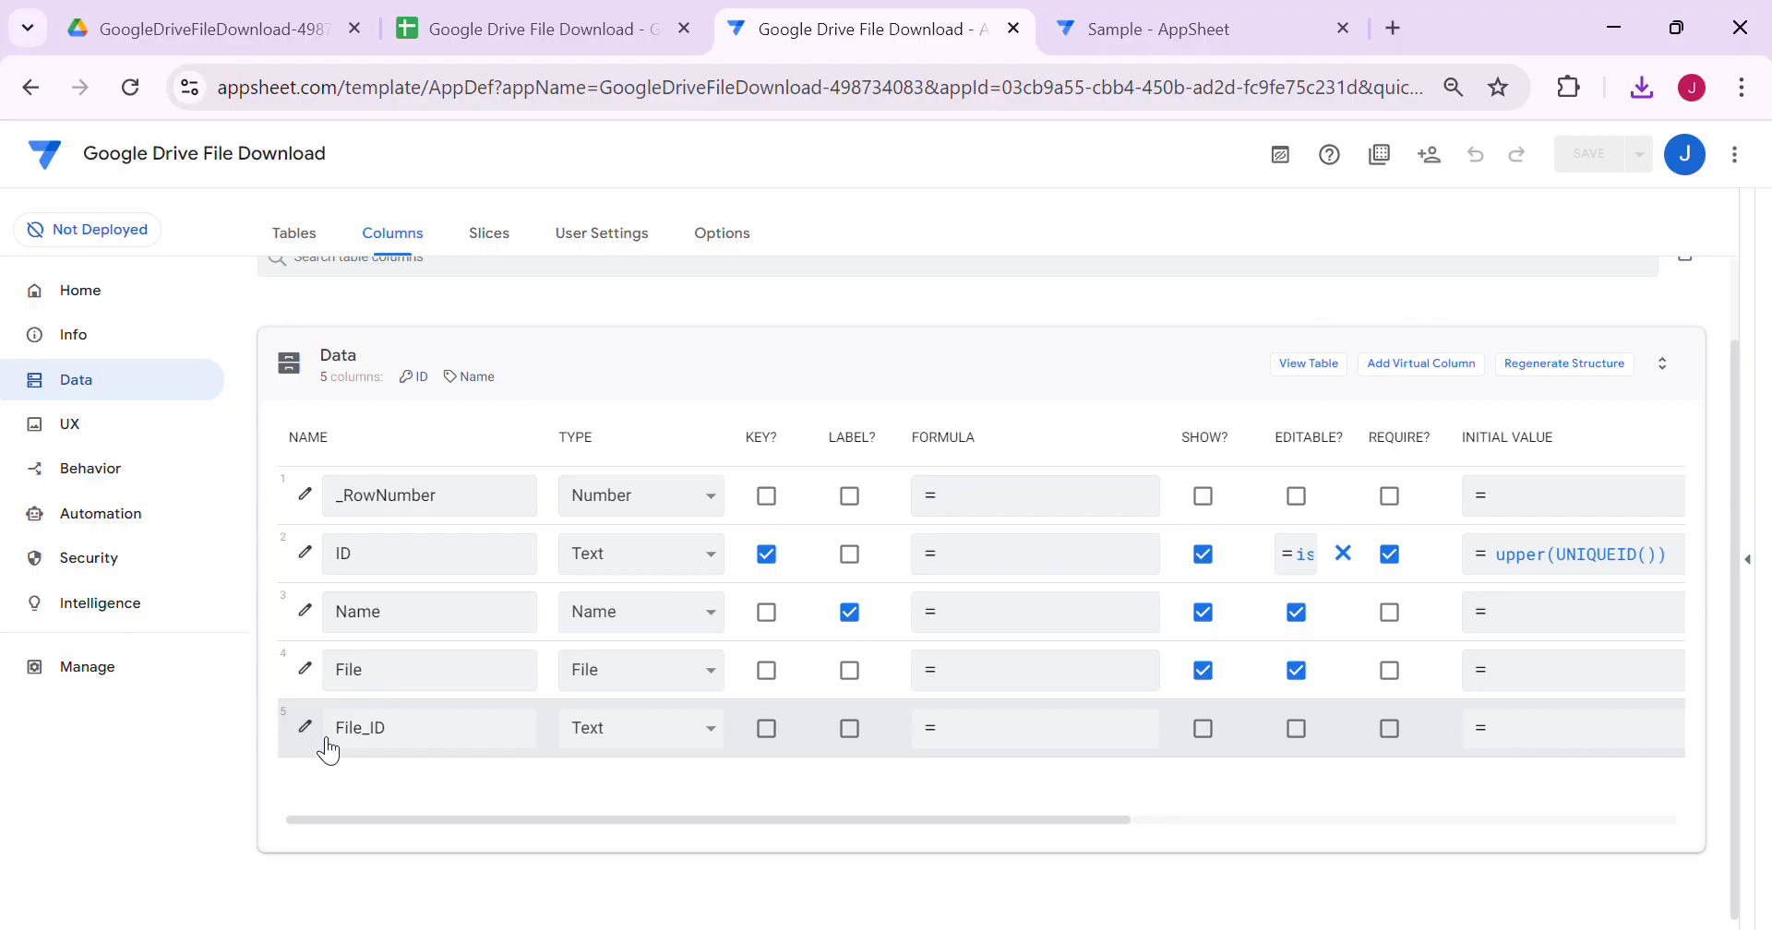
pyautogui.click(491, 733)
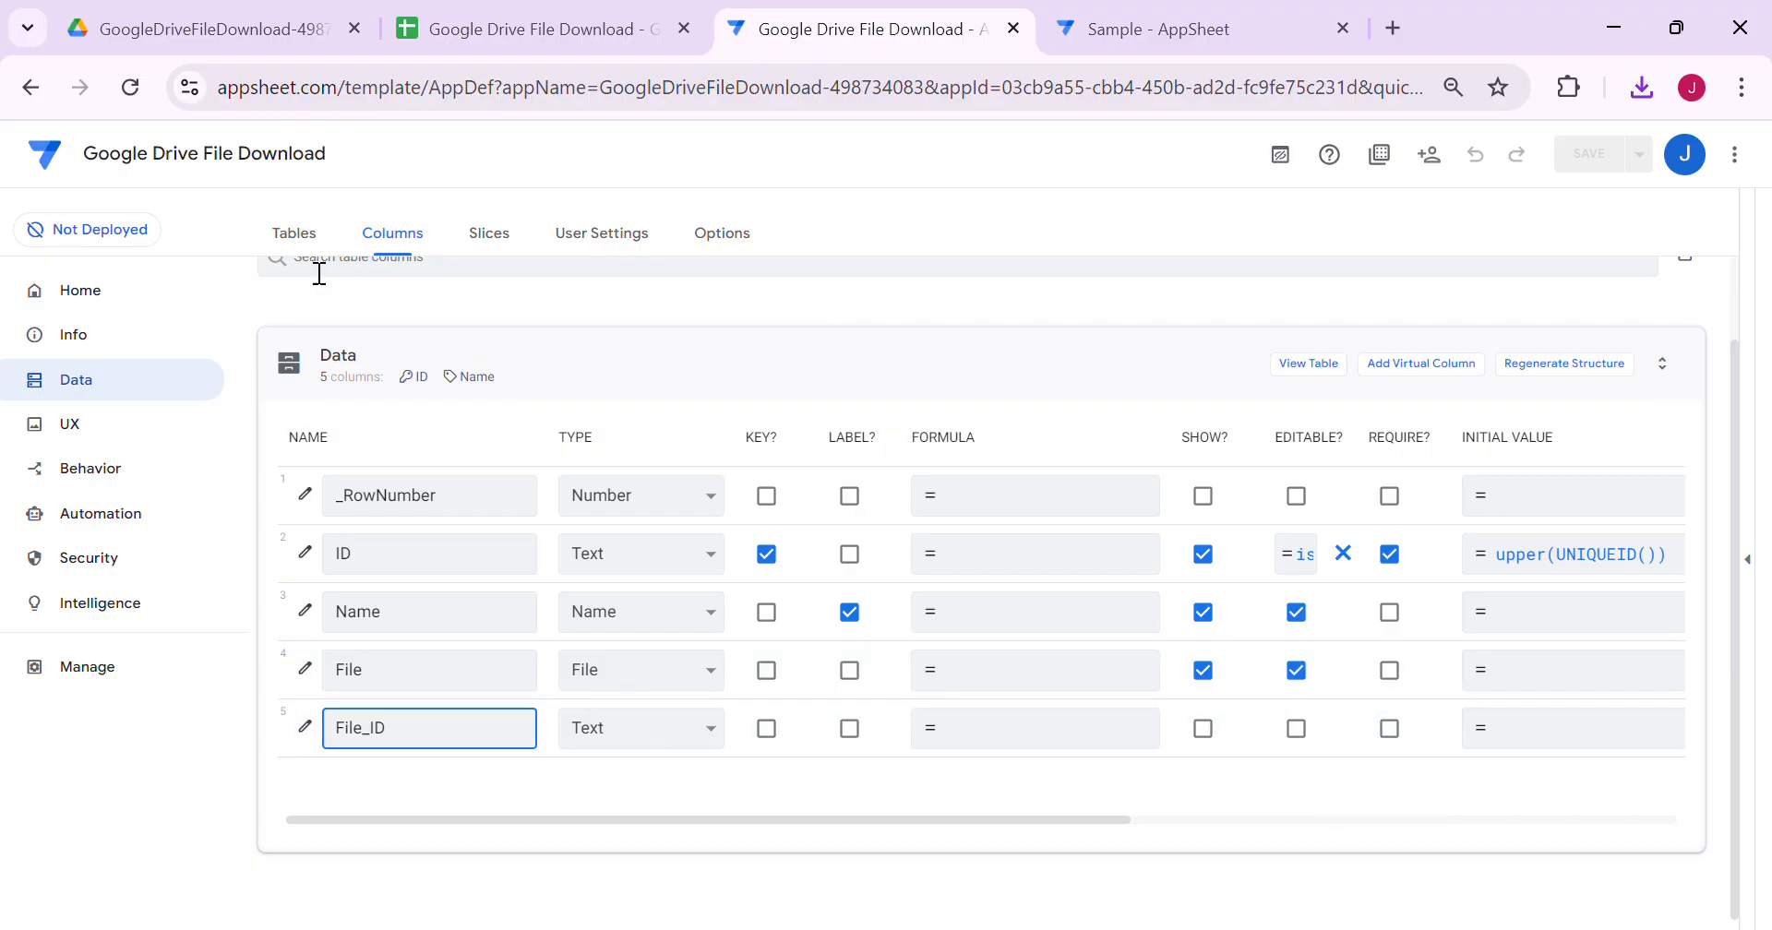
# Step: Show the File column's settings with its empty image/file folder path
pyautogui.click(293, 232)
pyautogui.click(1746, 560)
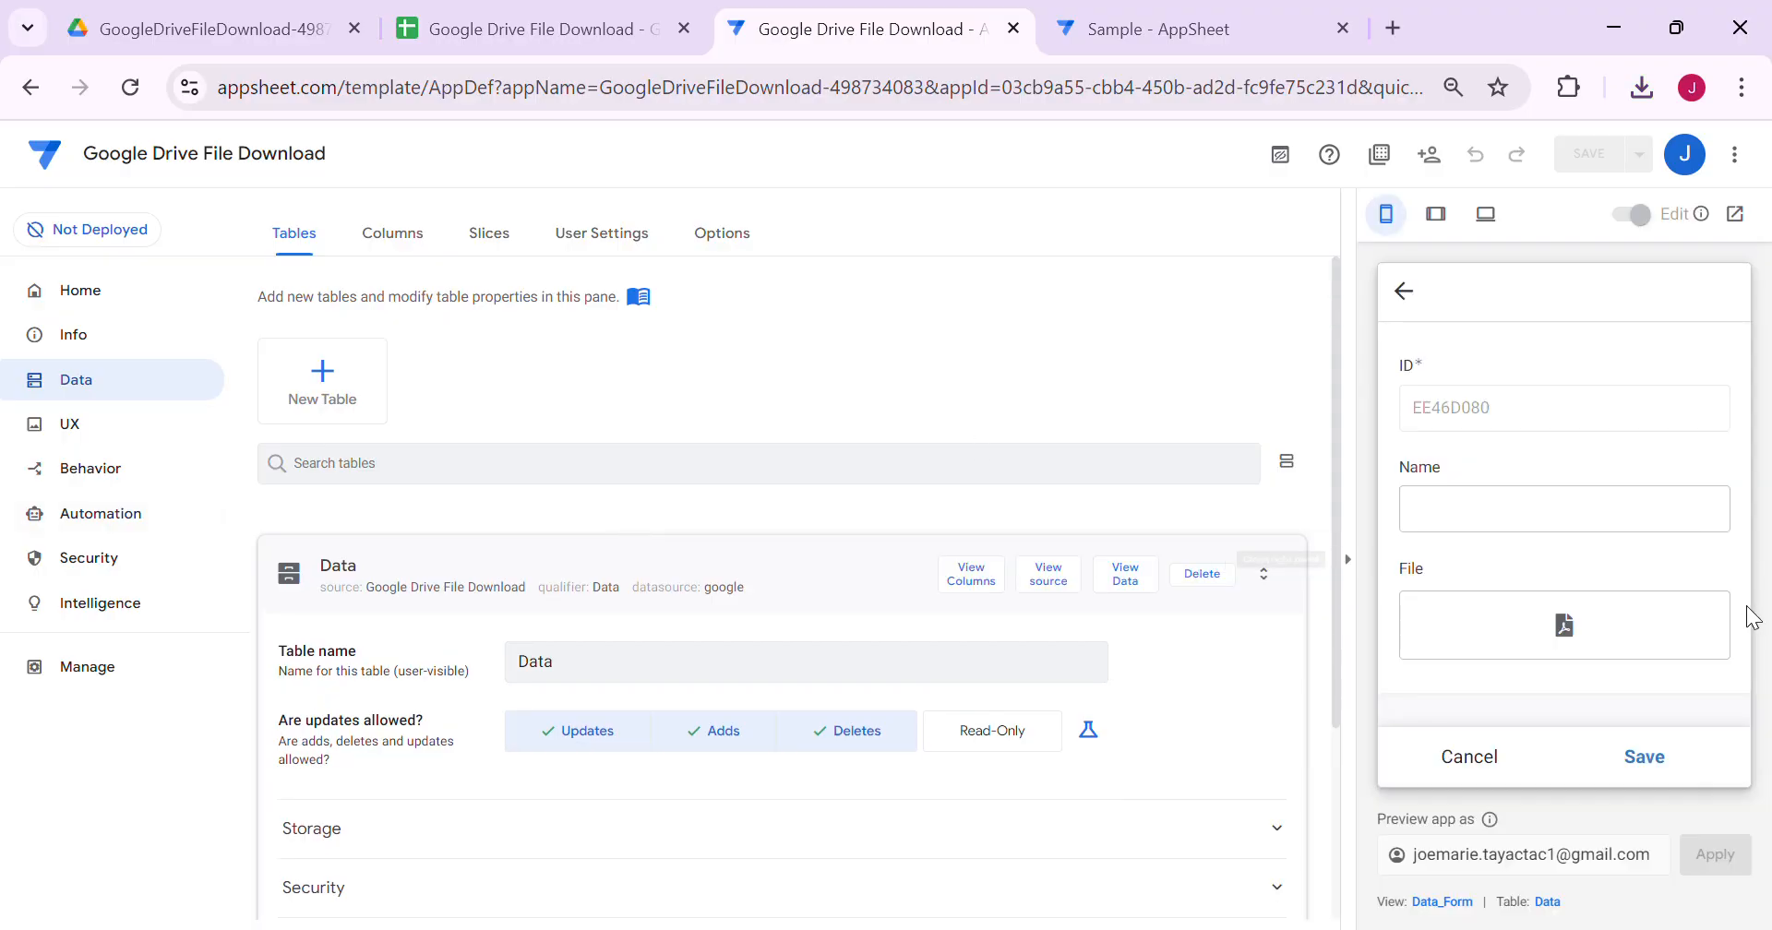
pyautogui.click(1468, 757)
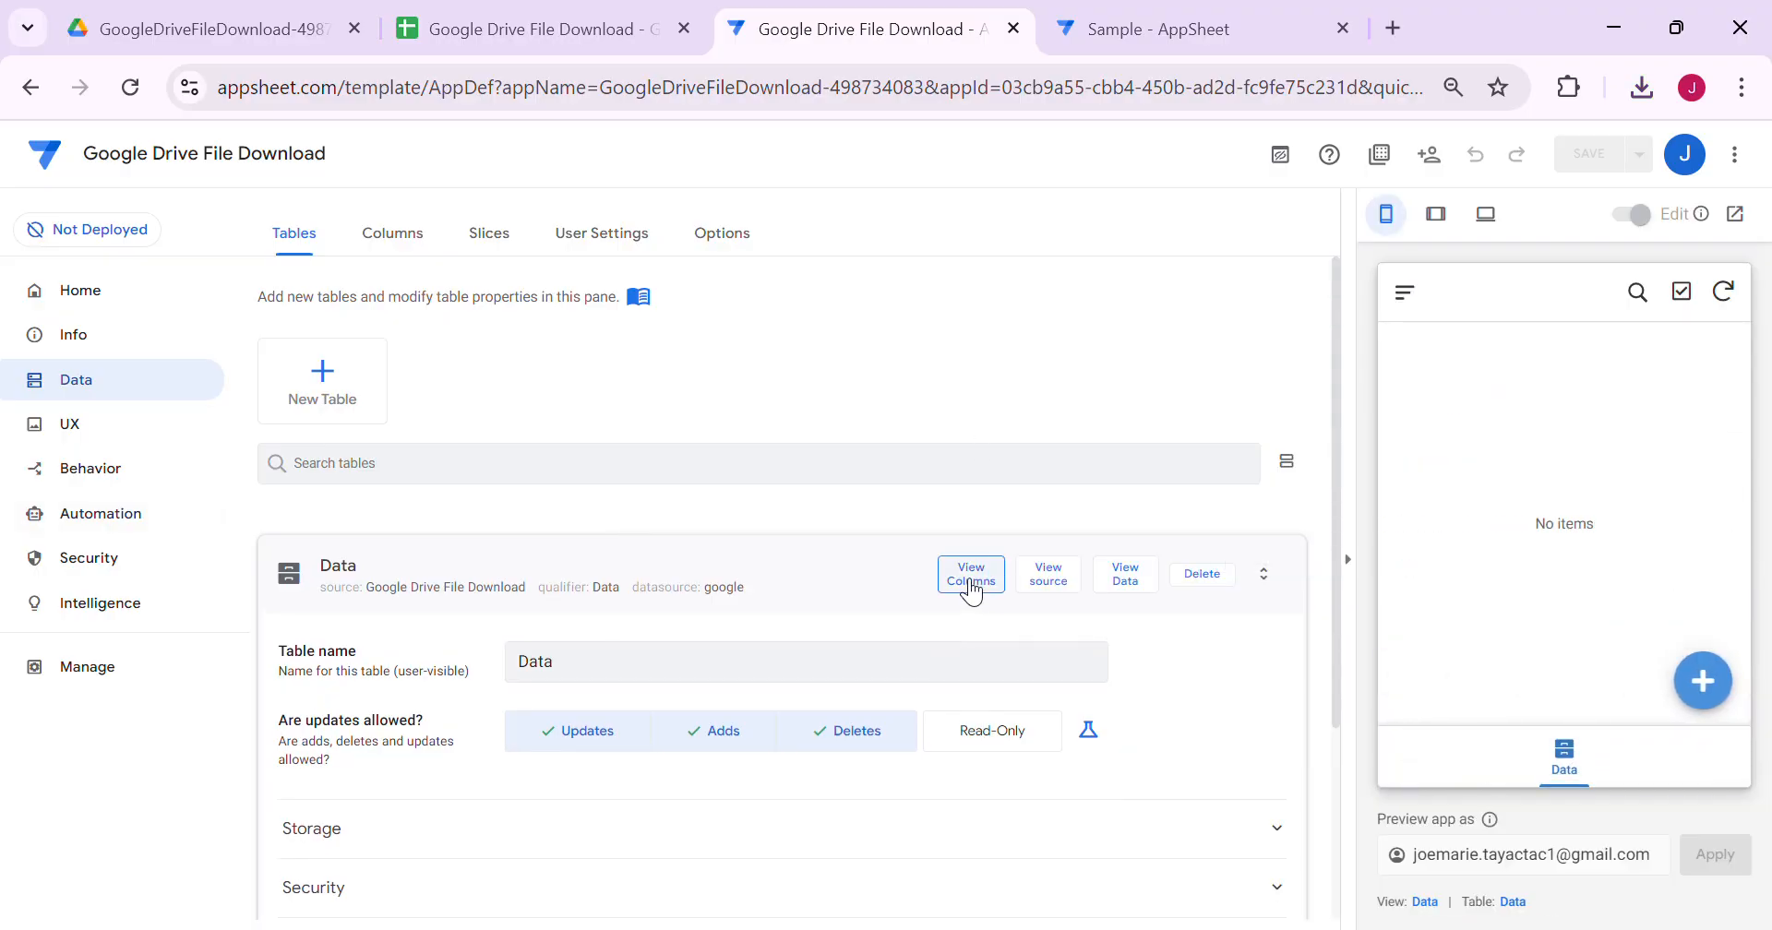
pyautogui.click(970, 573)
pyautogui.click(1346, 560)
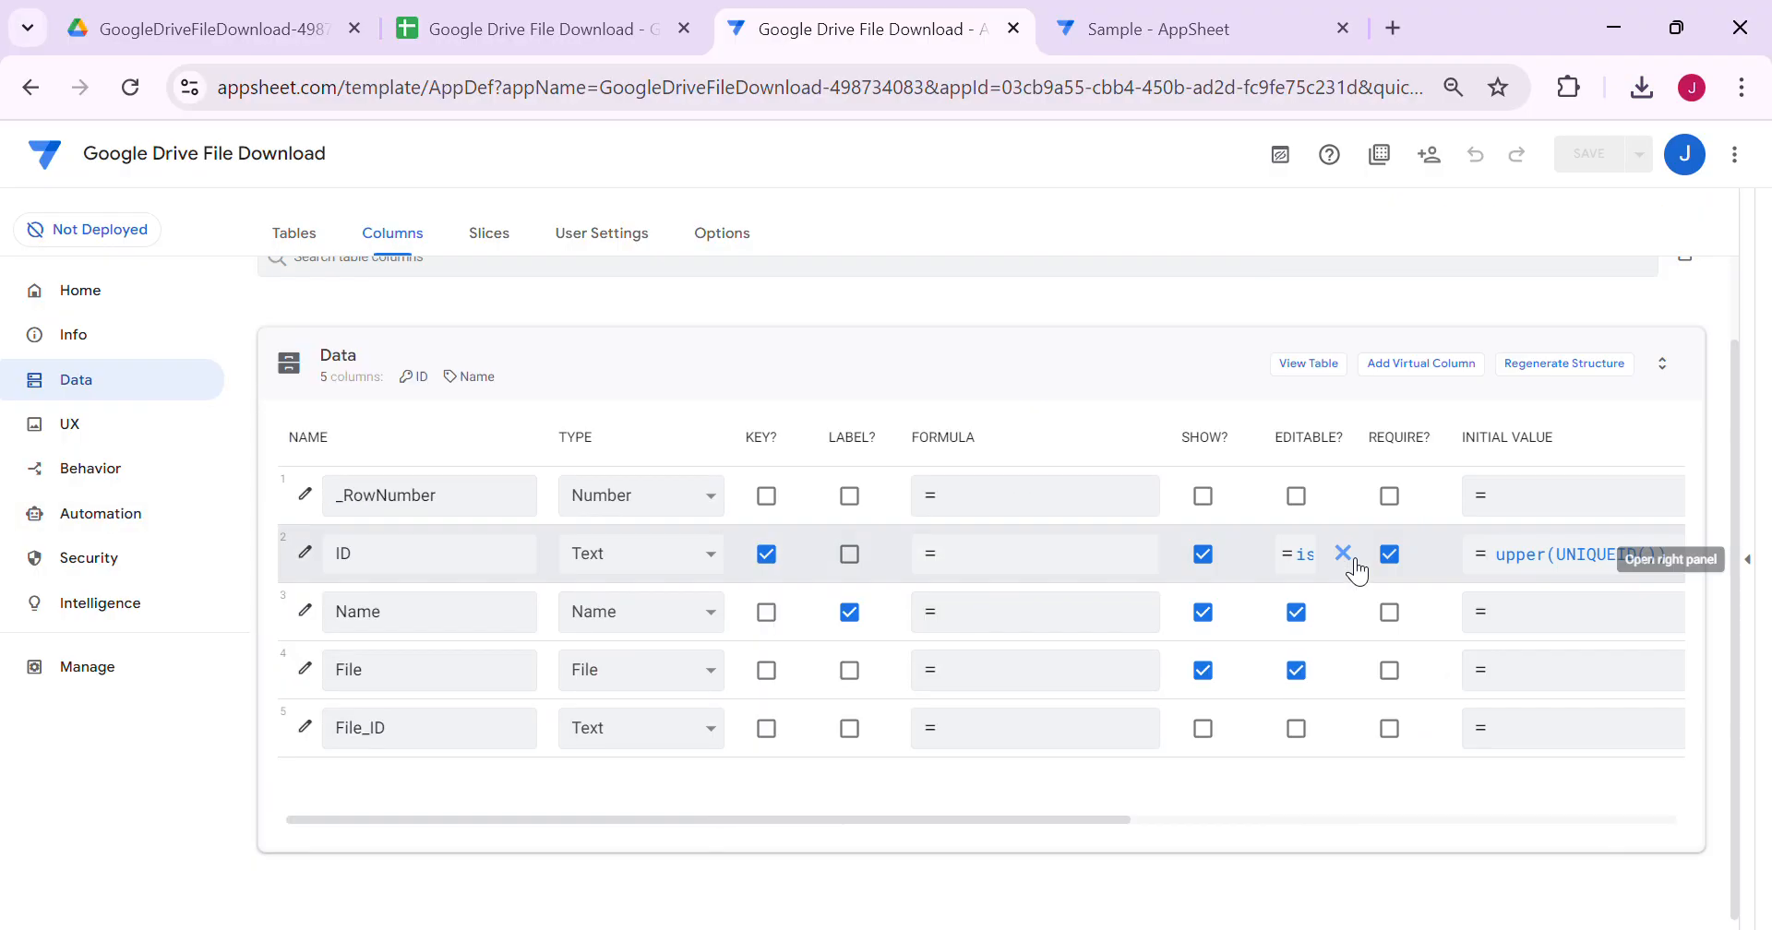
pyautogui.click(308, 671)
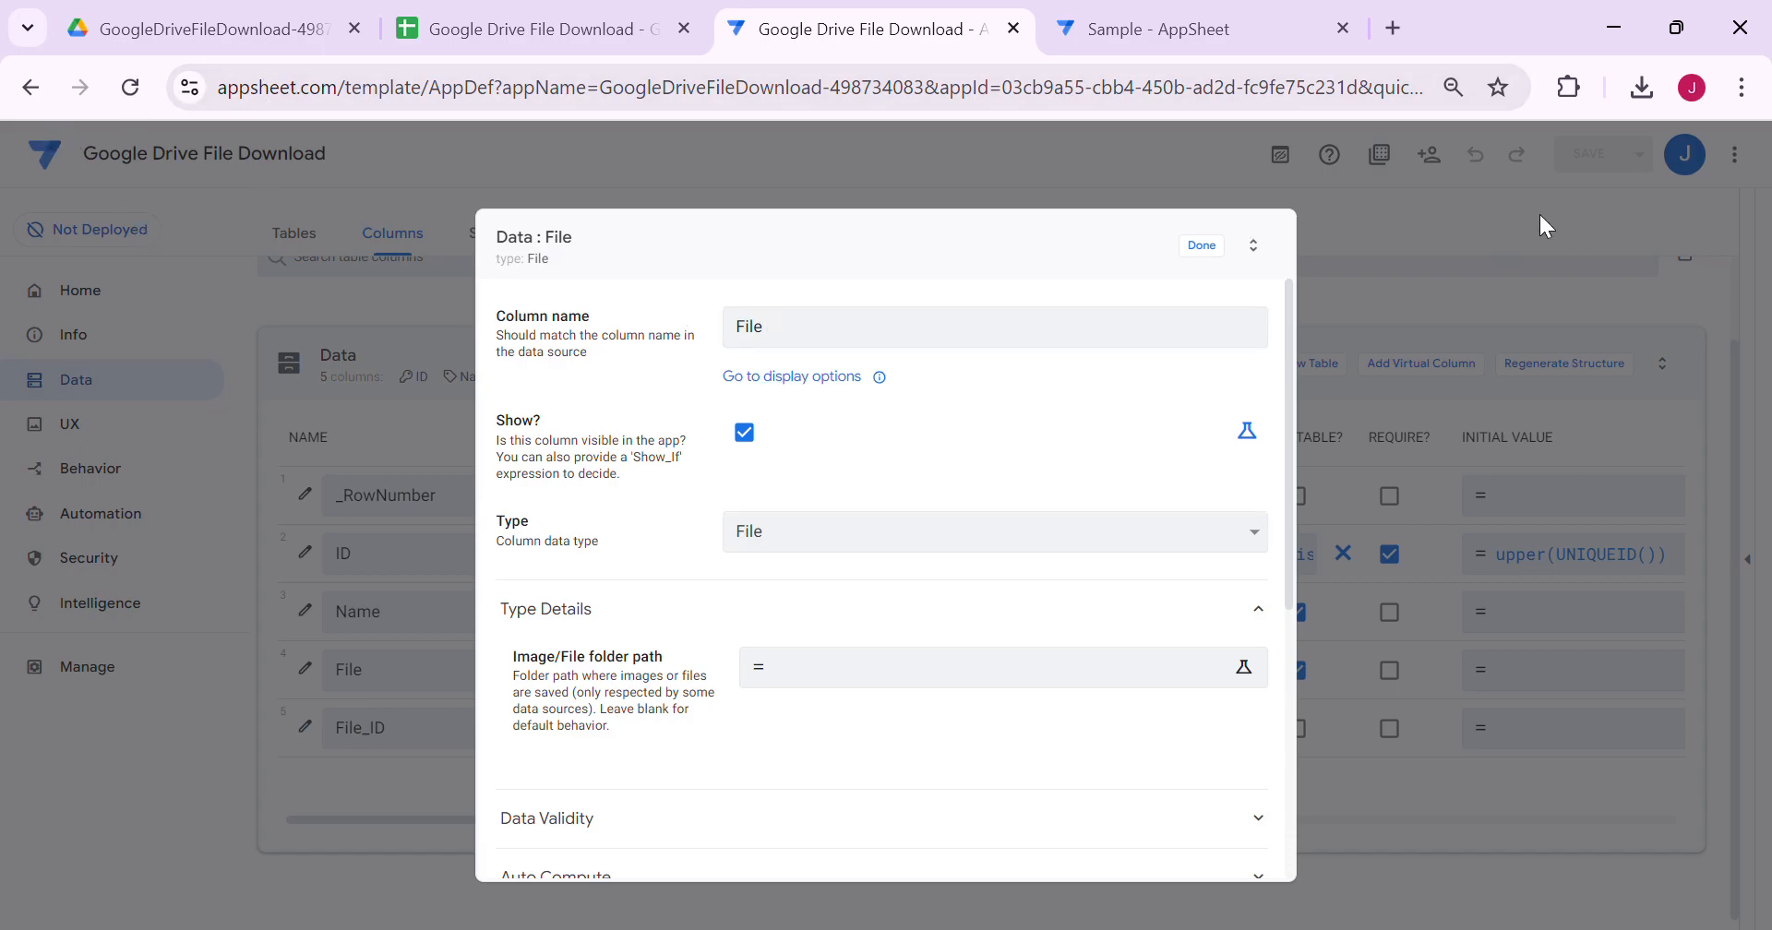
pyautogui.click(208, 30)
pyautogui.click(140, 458)
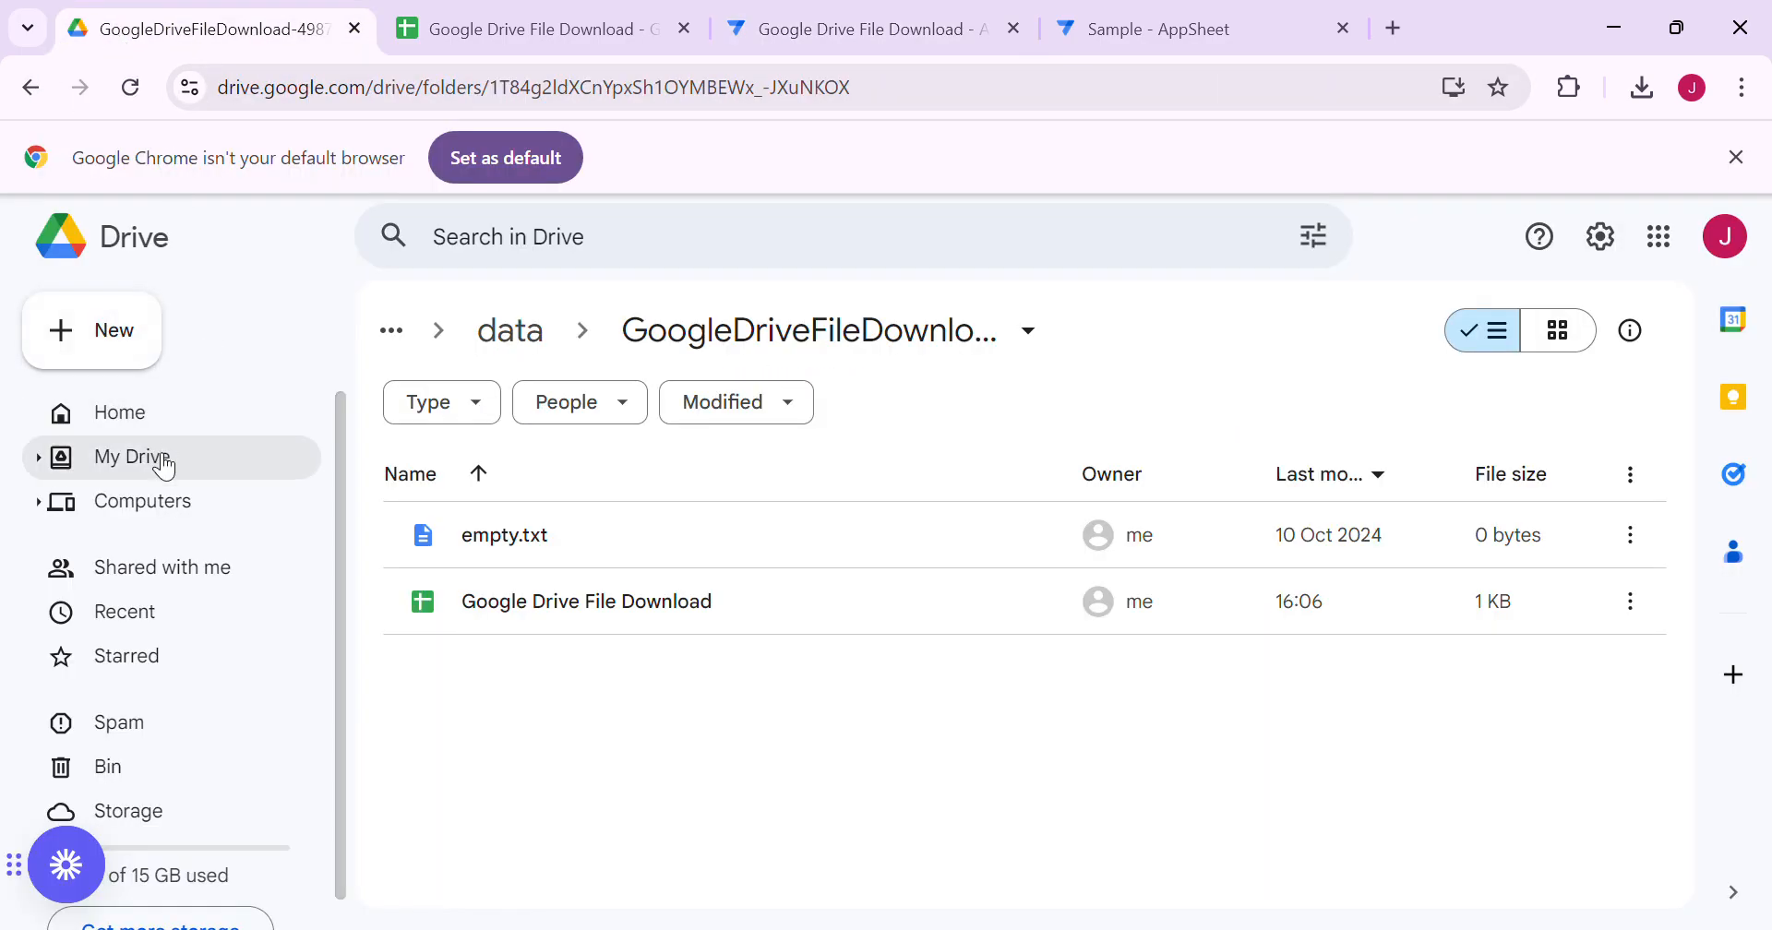
pyautogui.click(537, 554)
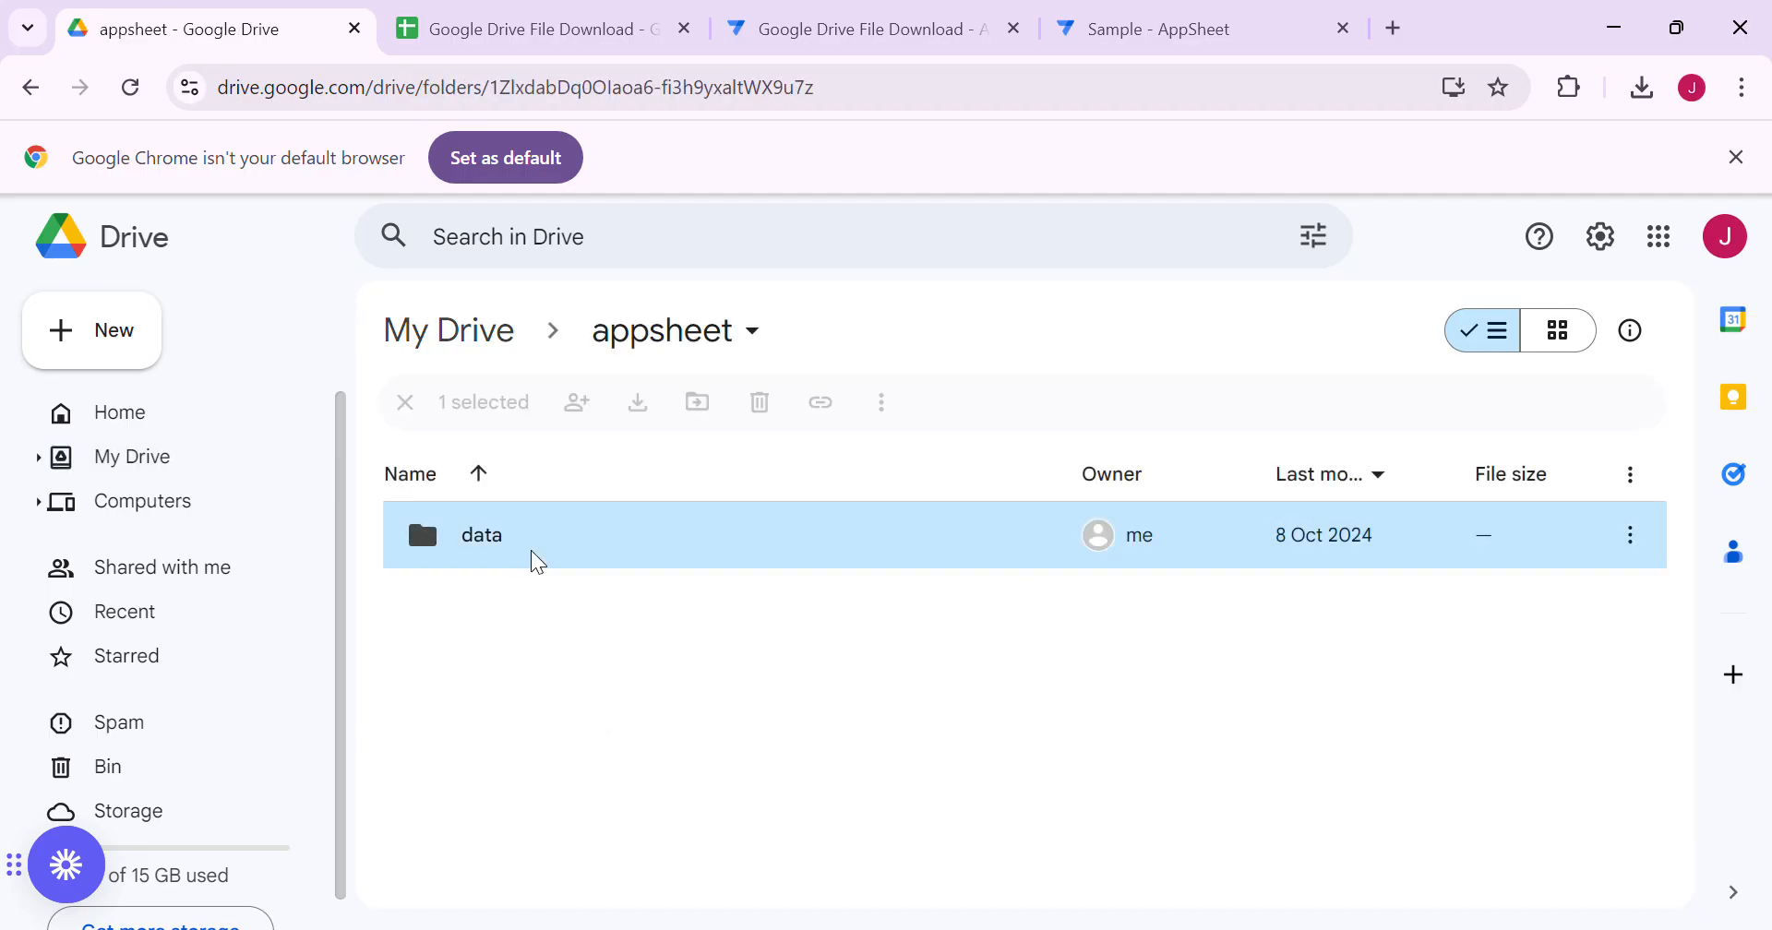
pyautogui.doubleClick(537, 554)
pyautogui.doubleClick(548, 549)
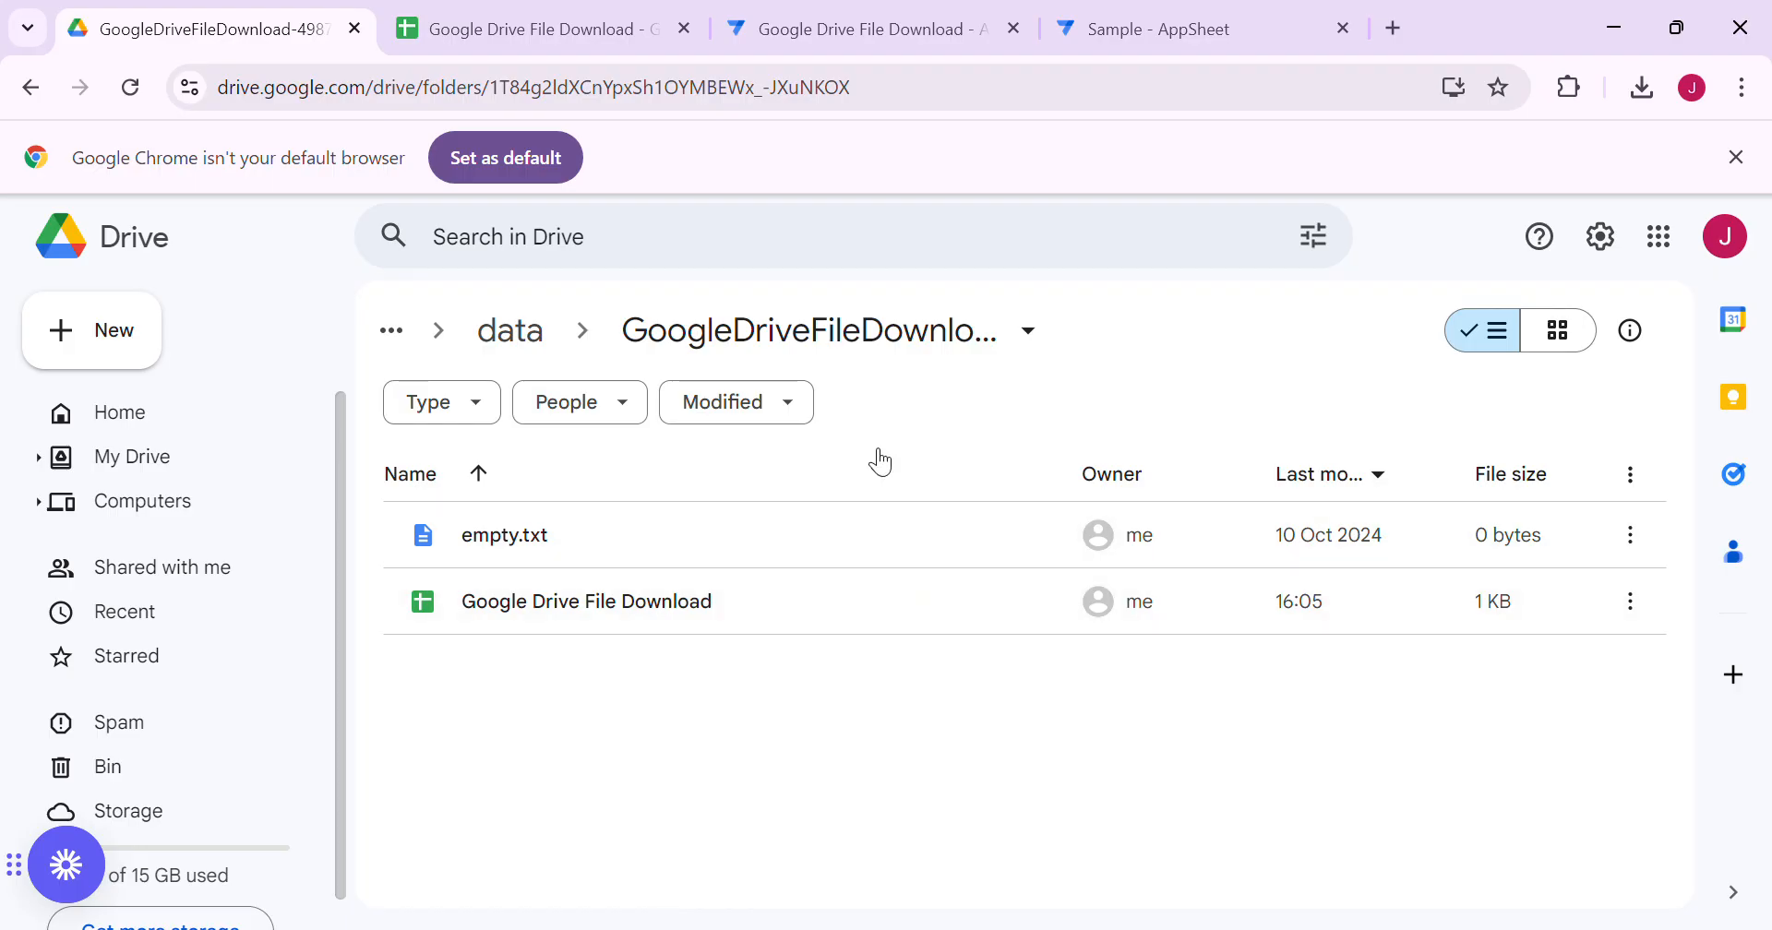
pyautogui.click(858, 28)
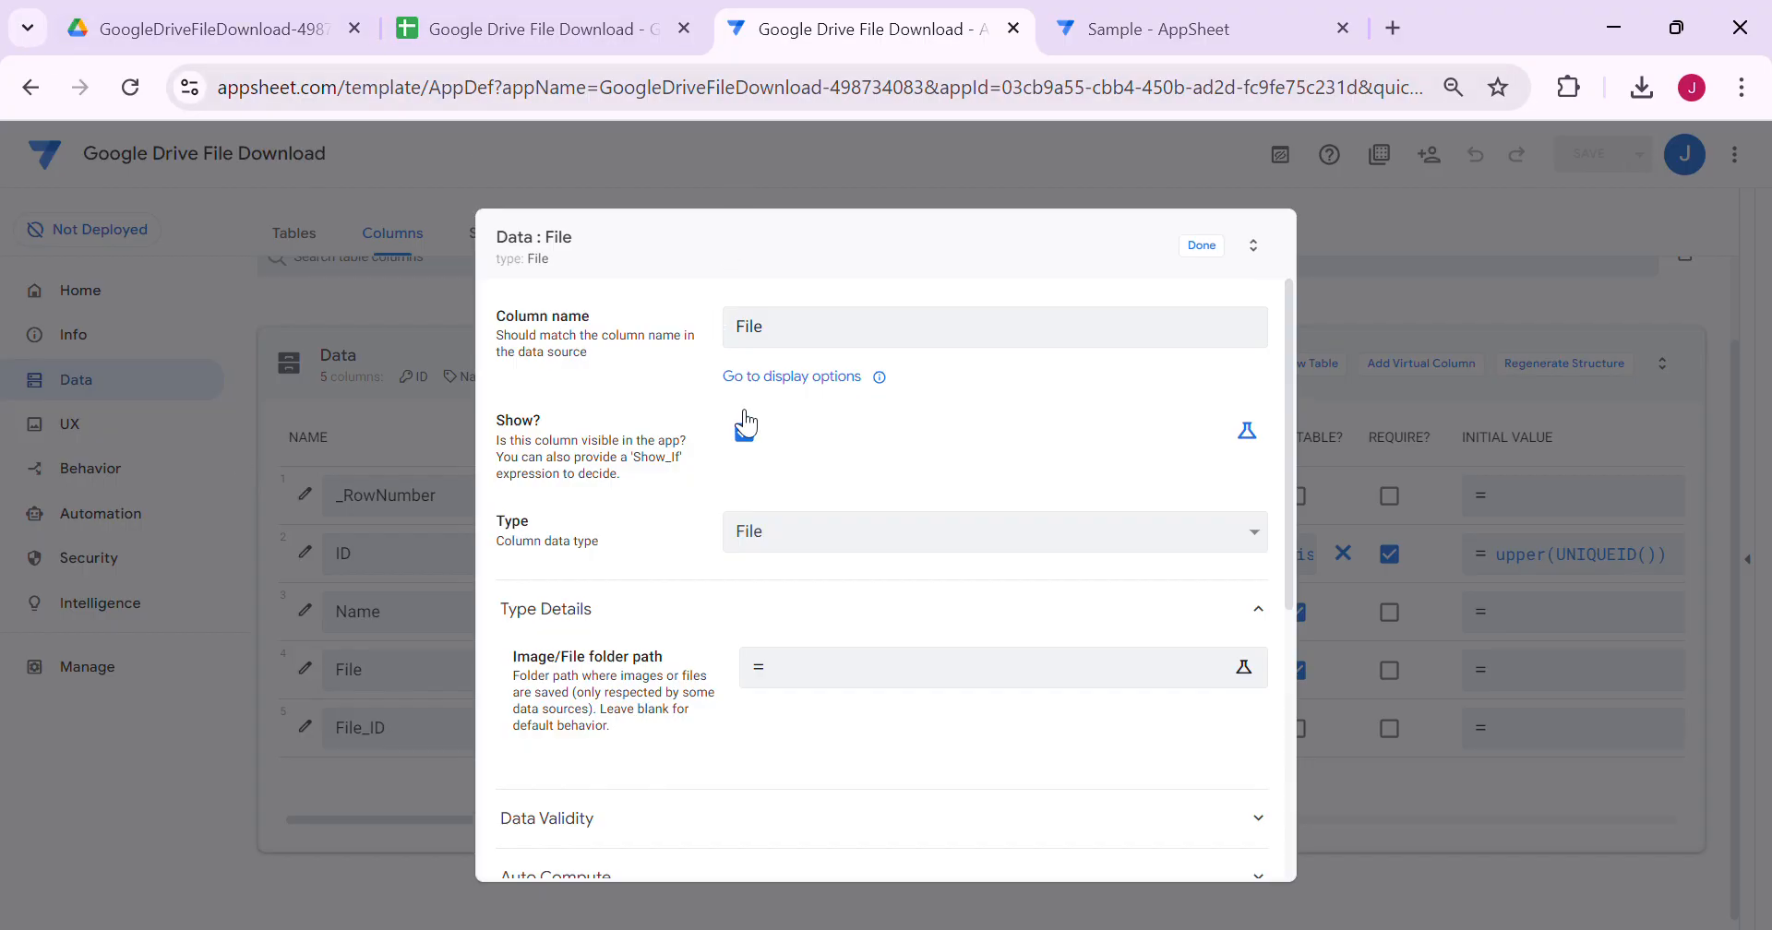
# Step: Close and reopen the File column's settings to reach its folder path option
pyautogui.click(1201, 247)
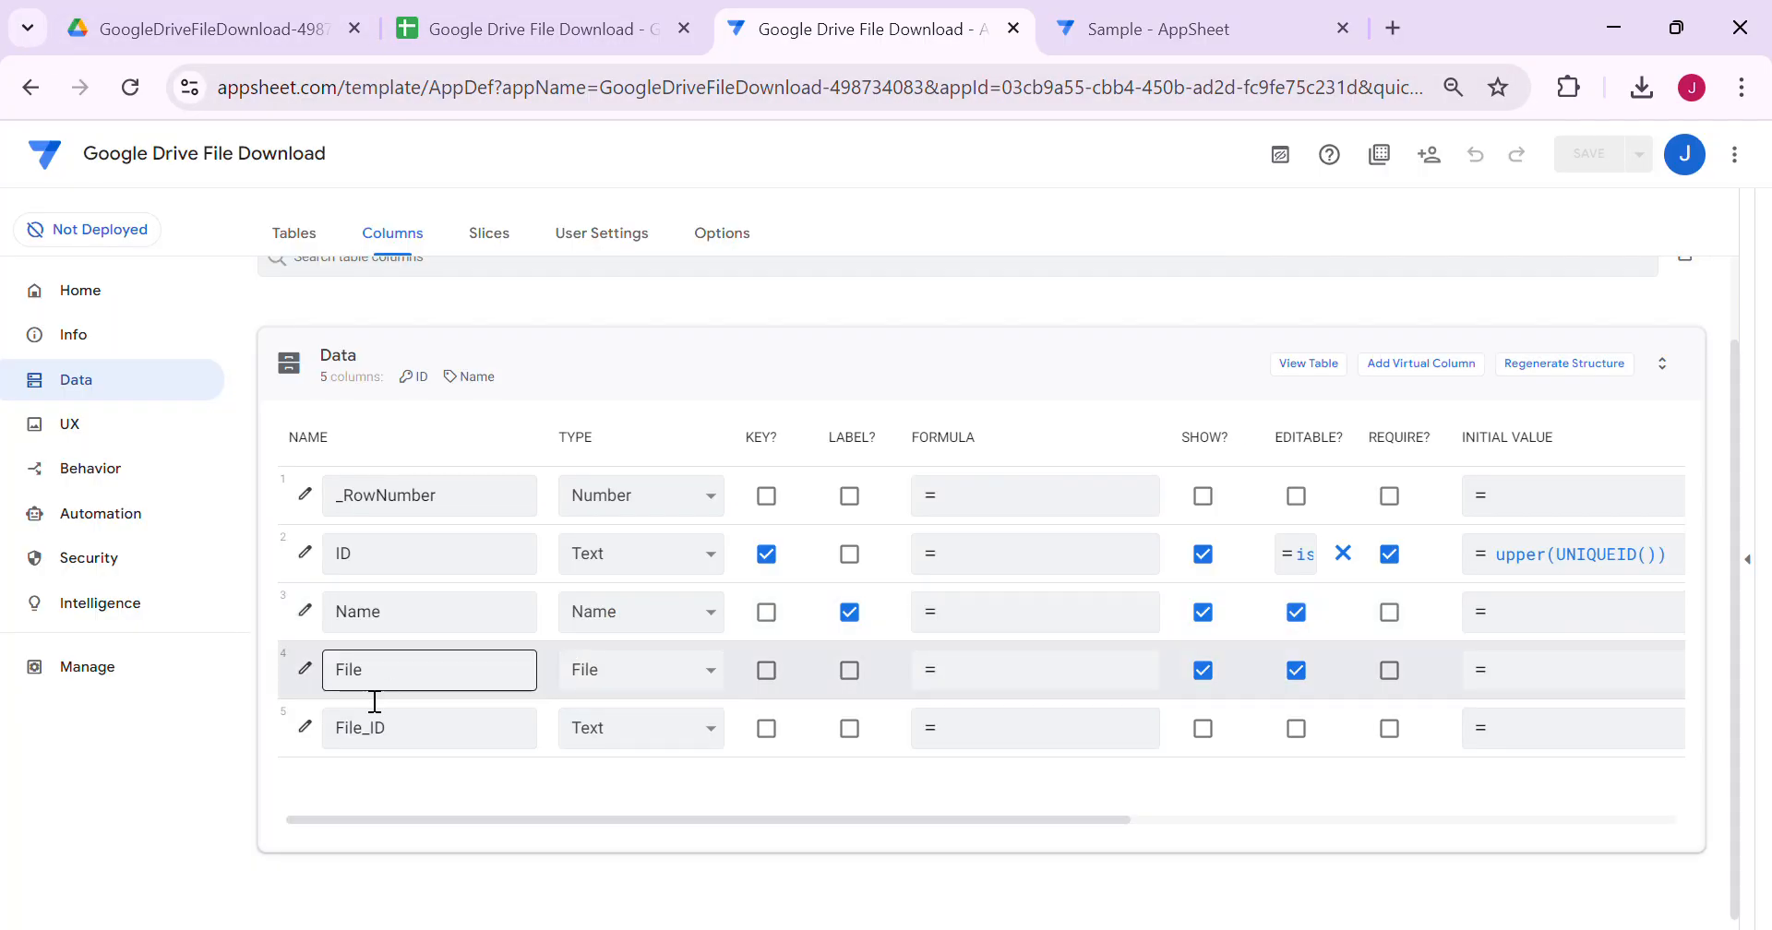
pyautogui.click(305, 668)
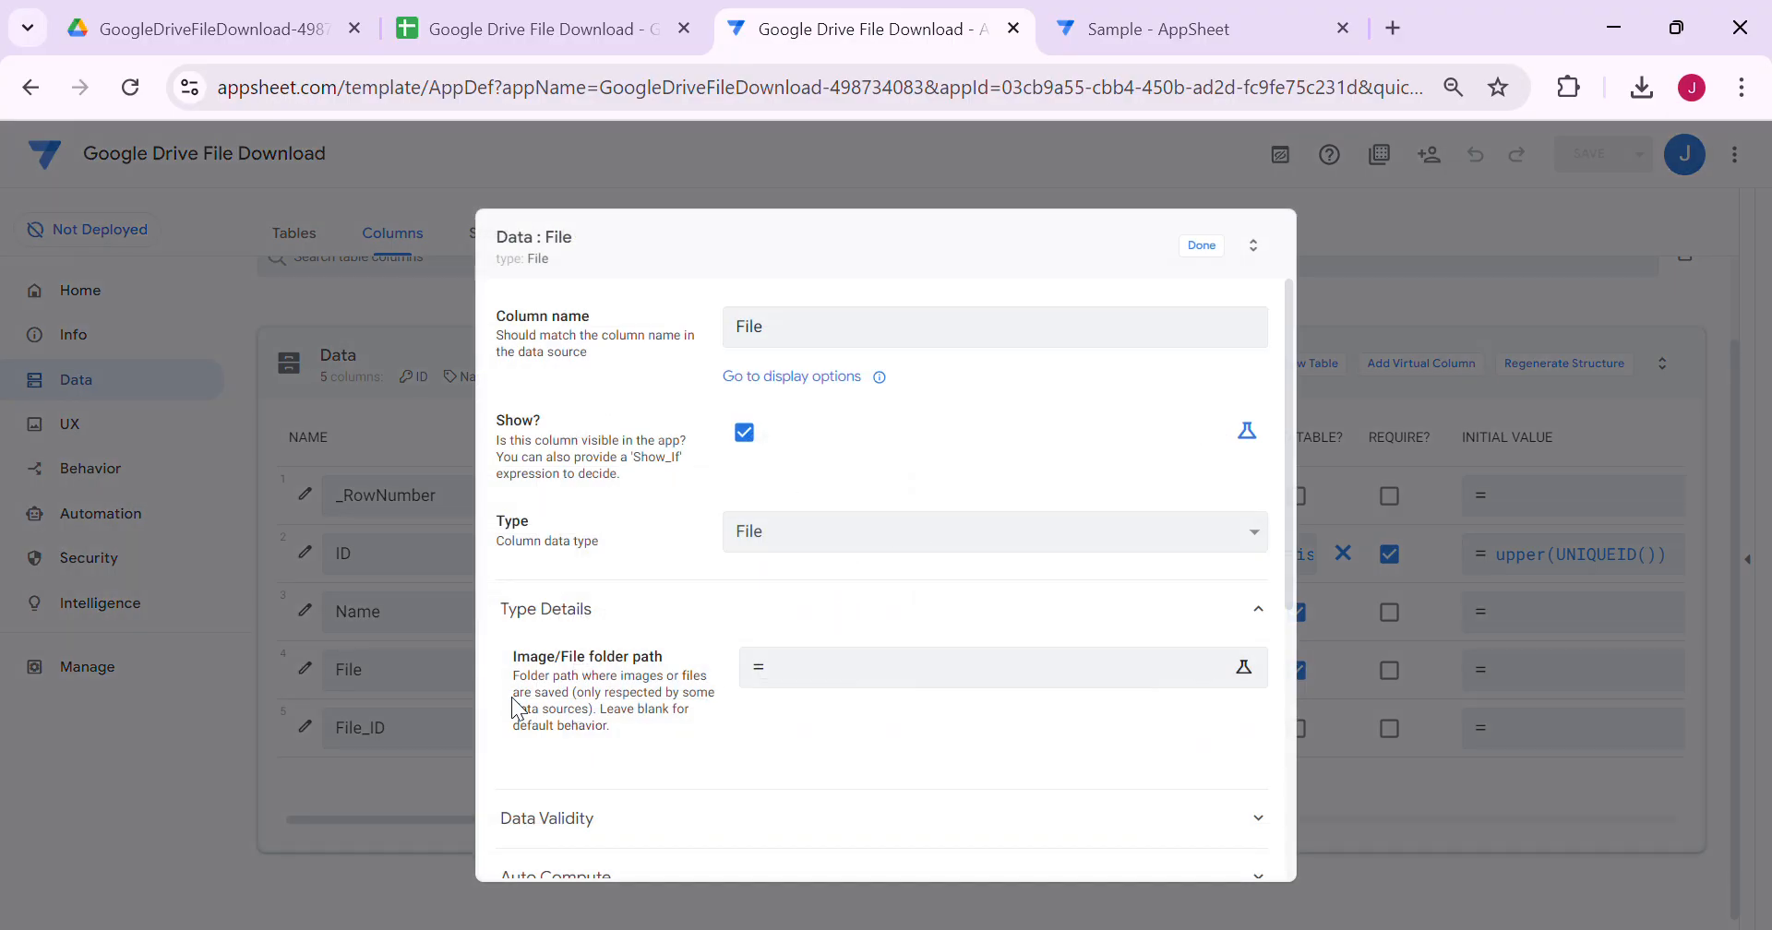
# Step: Save "/AppSheet_File" as the File column's image/file folder path expression
pyautogui.click(969, 667)
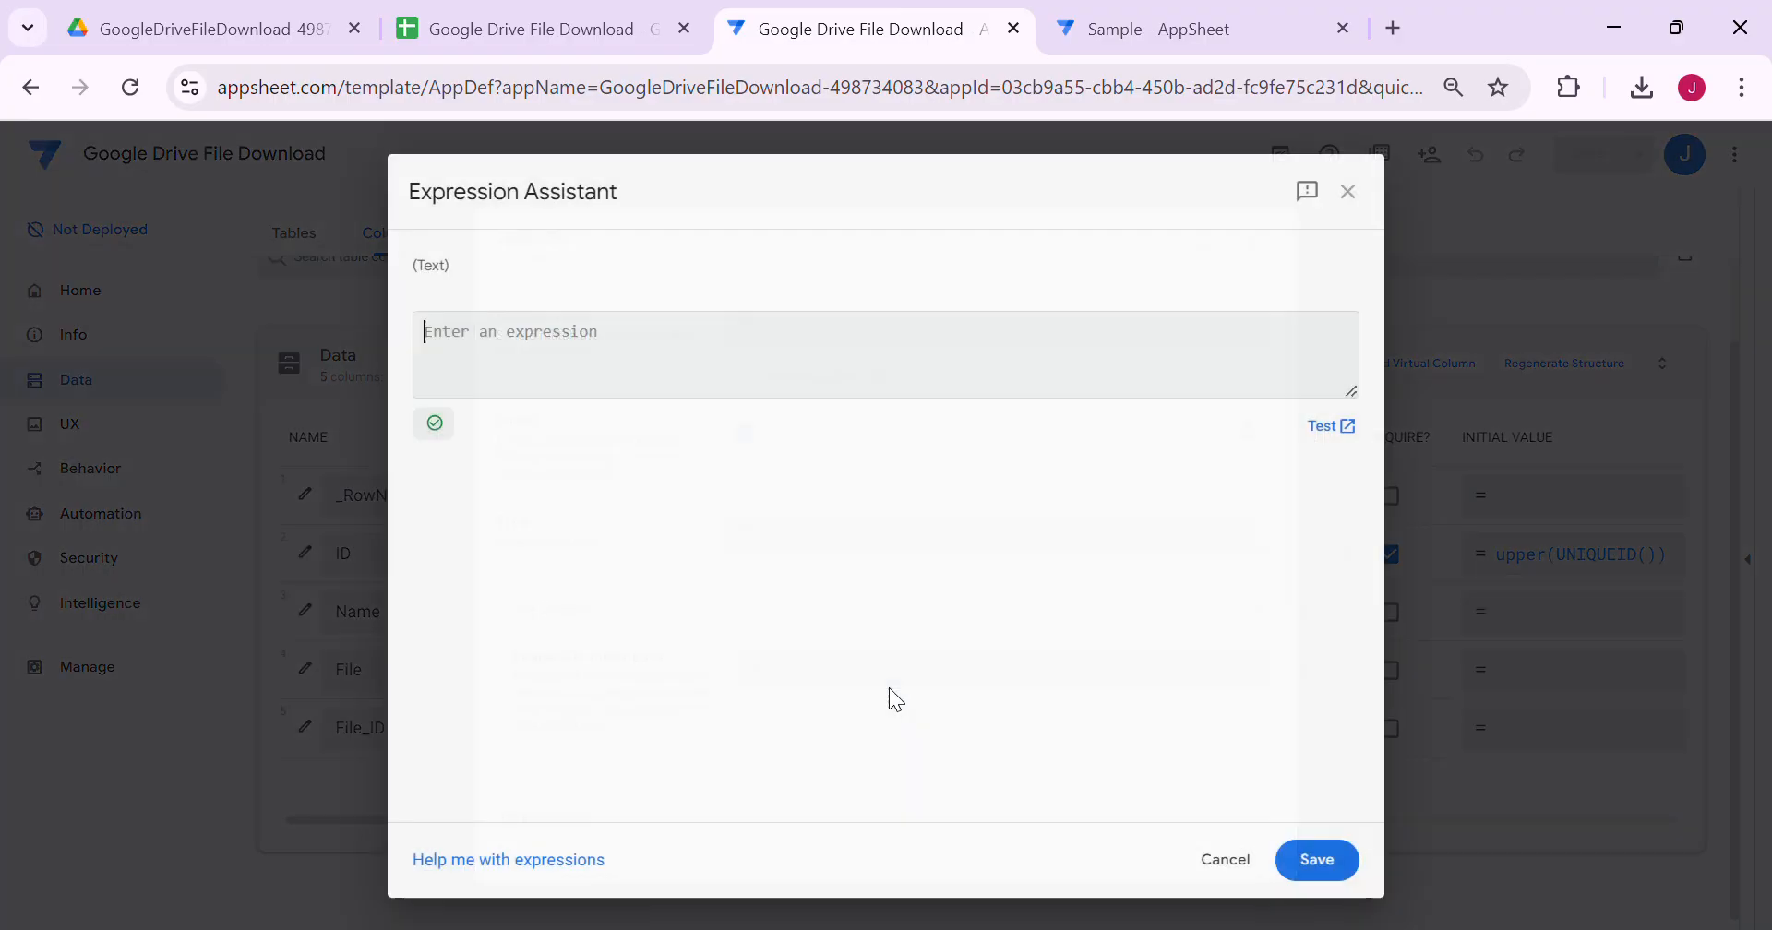
pyautogui.write('""')
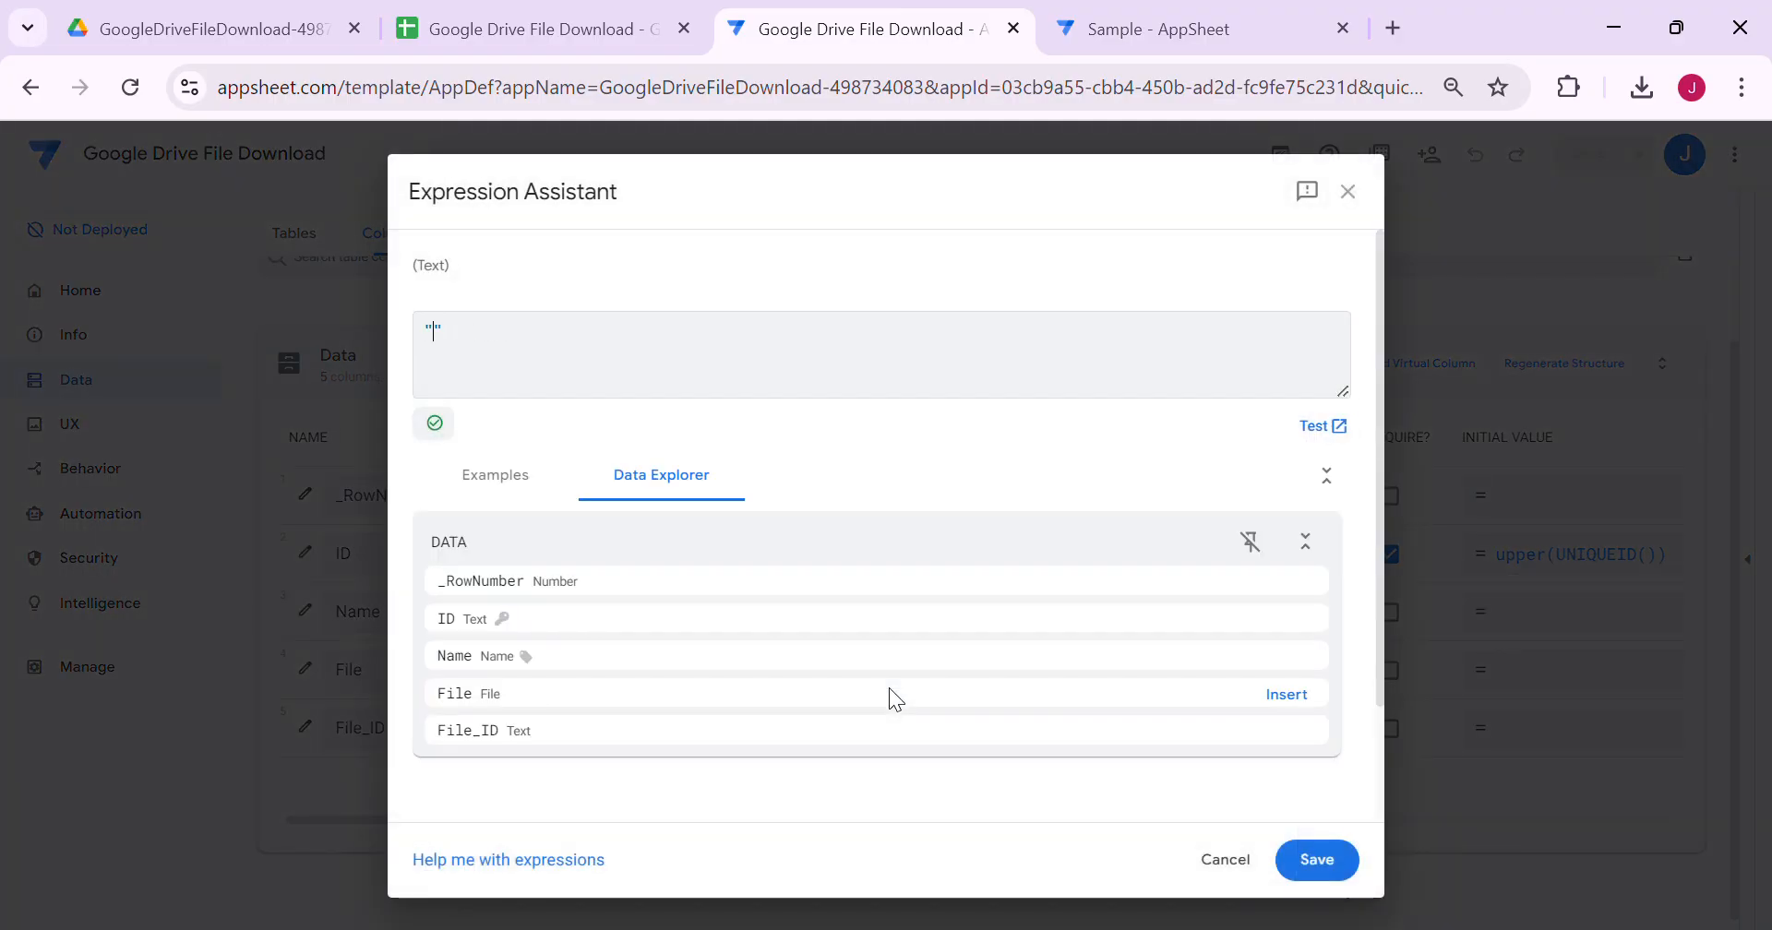
pyautogui.write('/')
pyautogui.write('"')
pyautogui.press('BackSpace')
pyautogui.write('"')
pyautogui.press('BackSpace')
pyautogui.write('AppSheet')
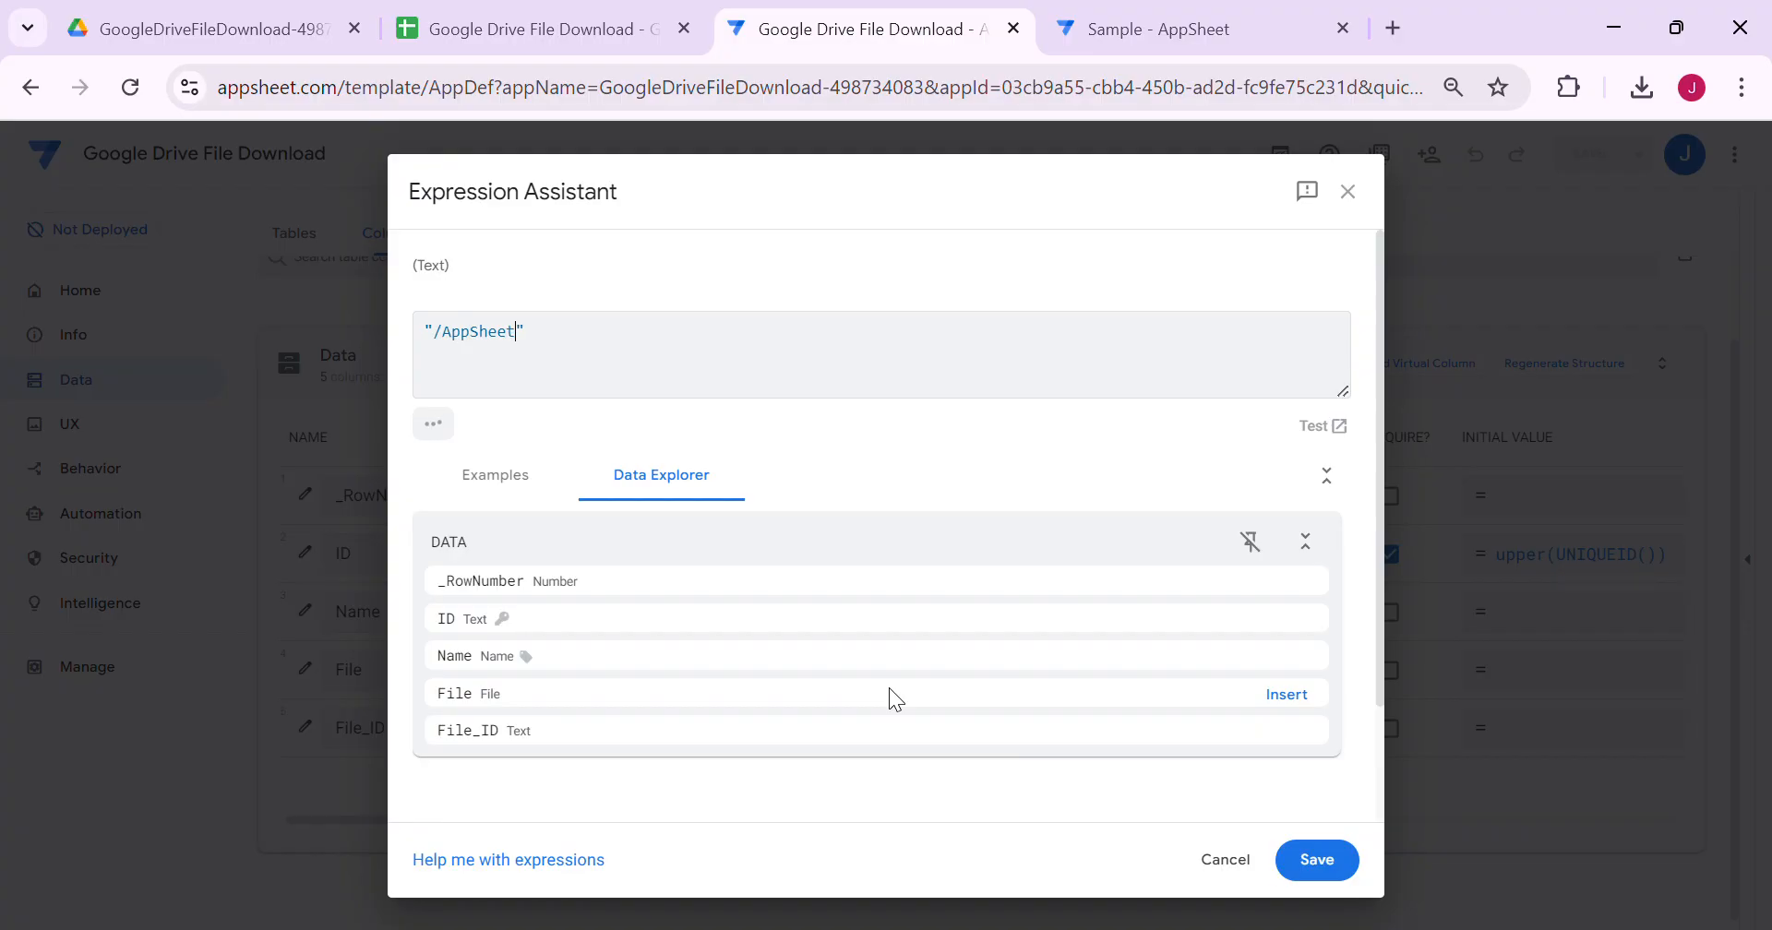
pyautogui.write('_File')
pyautogui.click(678, 399)
pyautogui.click(1315, 859)
pyautogui.click(1202, 246)
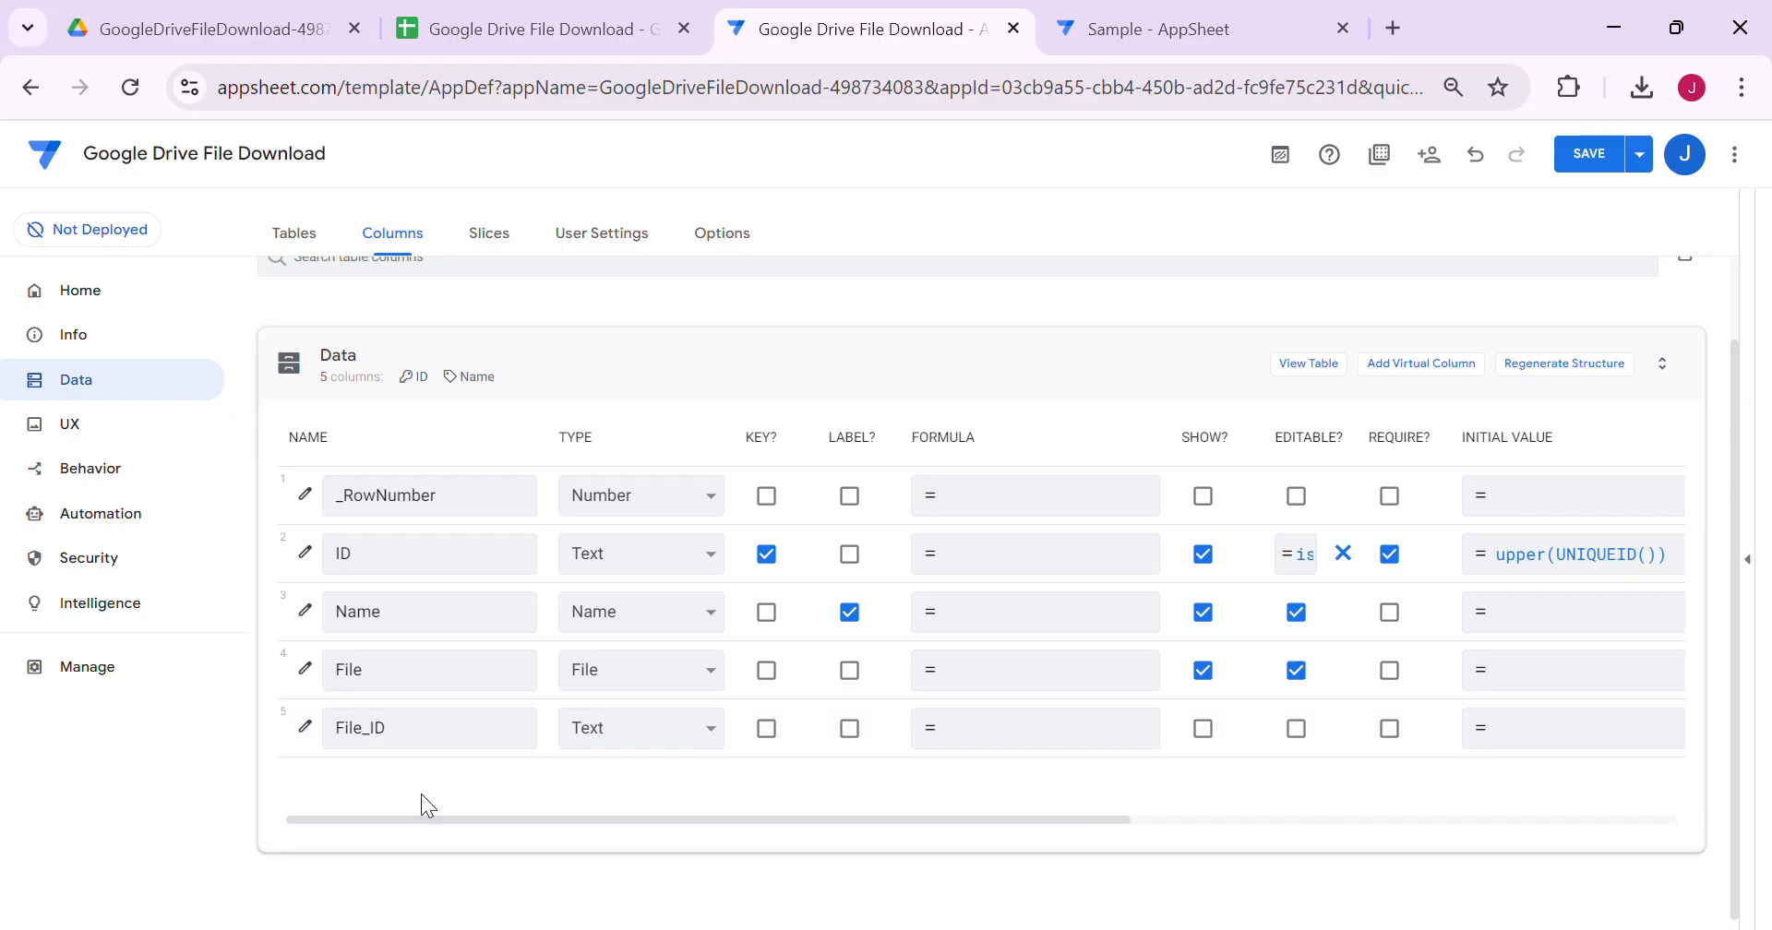
# Step: Save the app's column changes and show the live preview, glancing at the Drive folder
pyautogui.click(1589, 154)
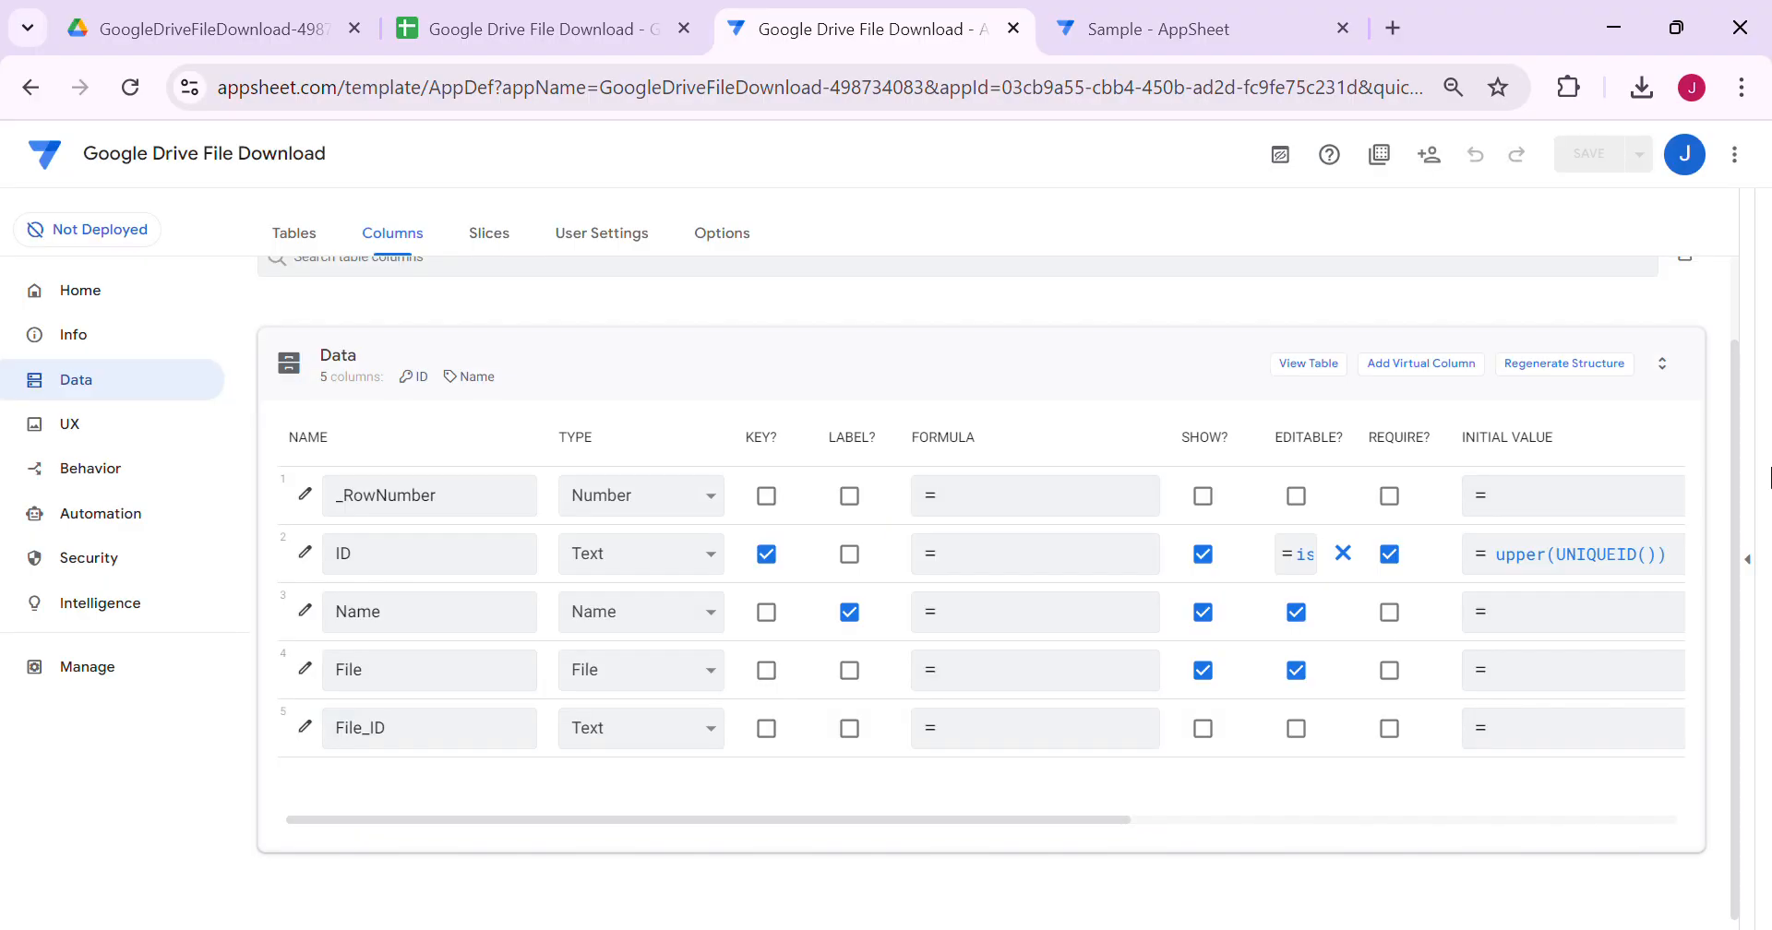
pyautogui.click(1753, 560)
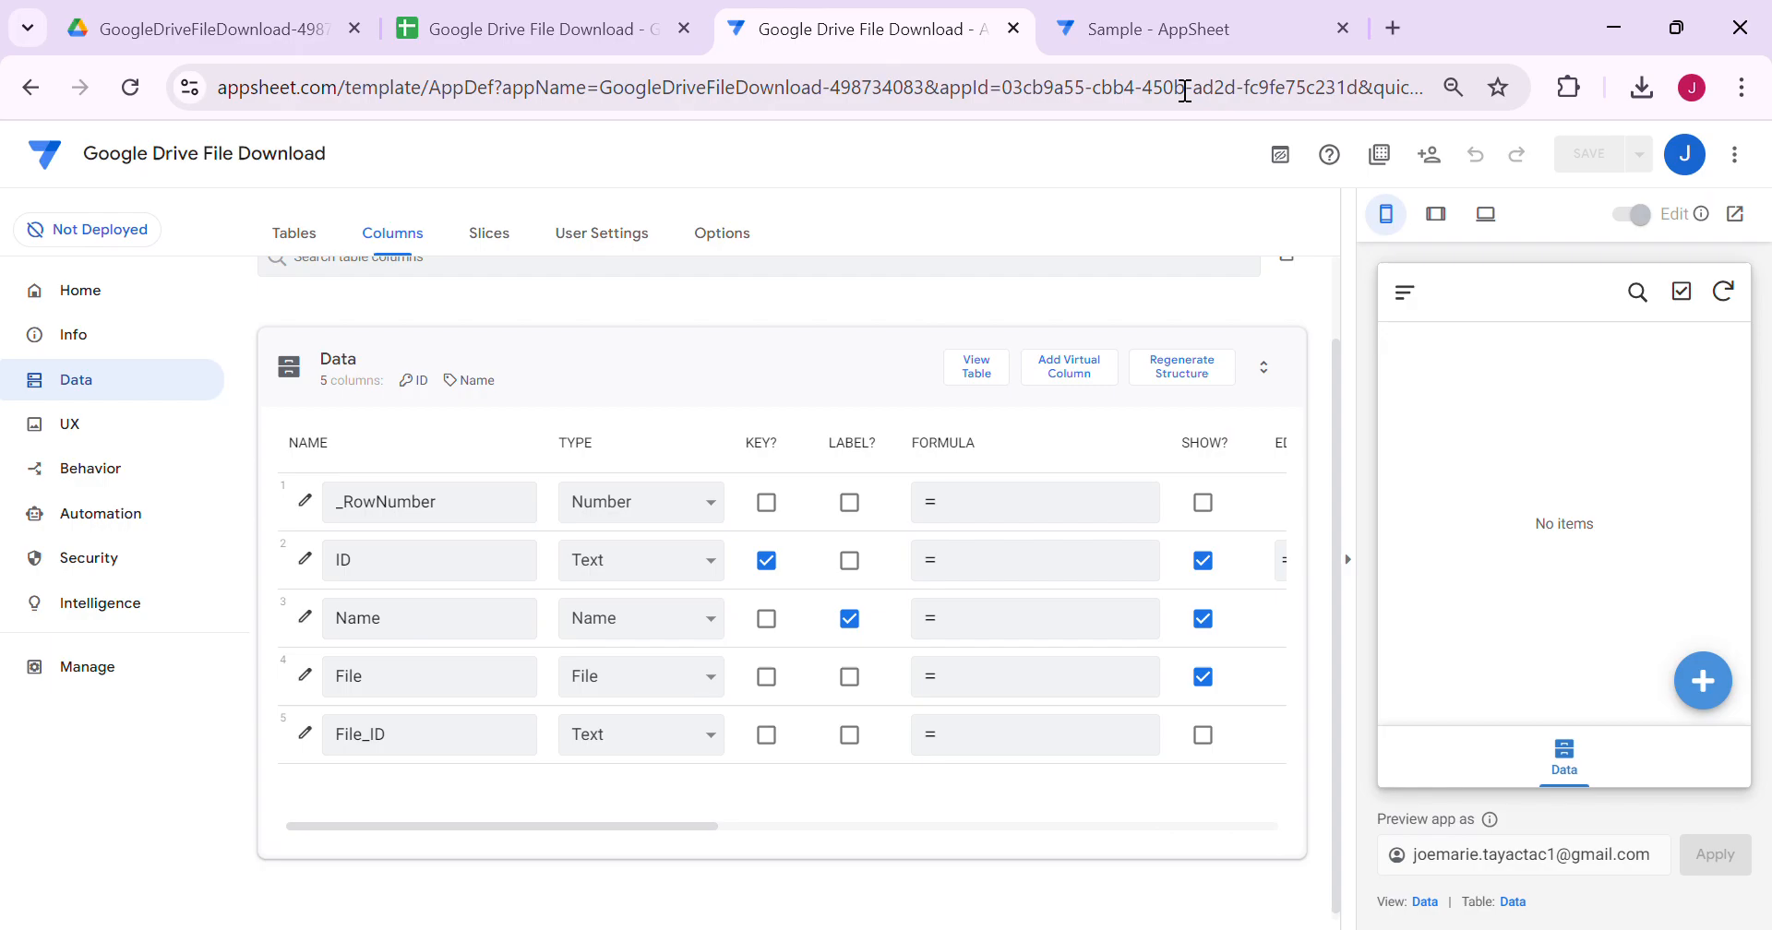
pyautogui.click(222, 29)
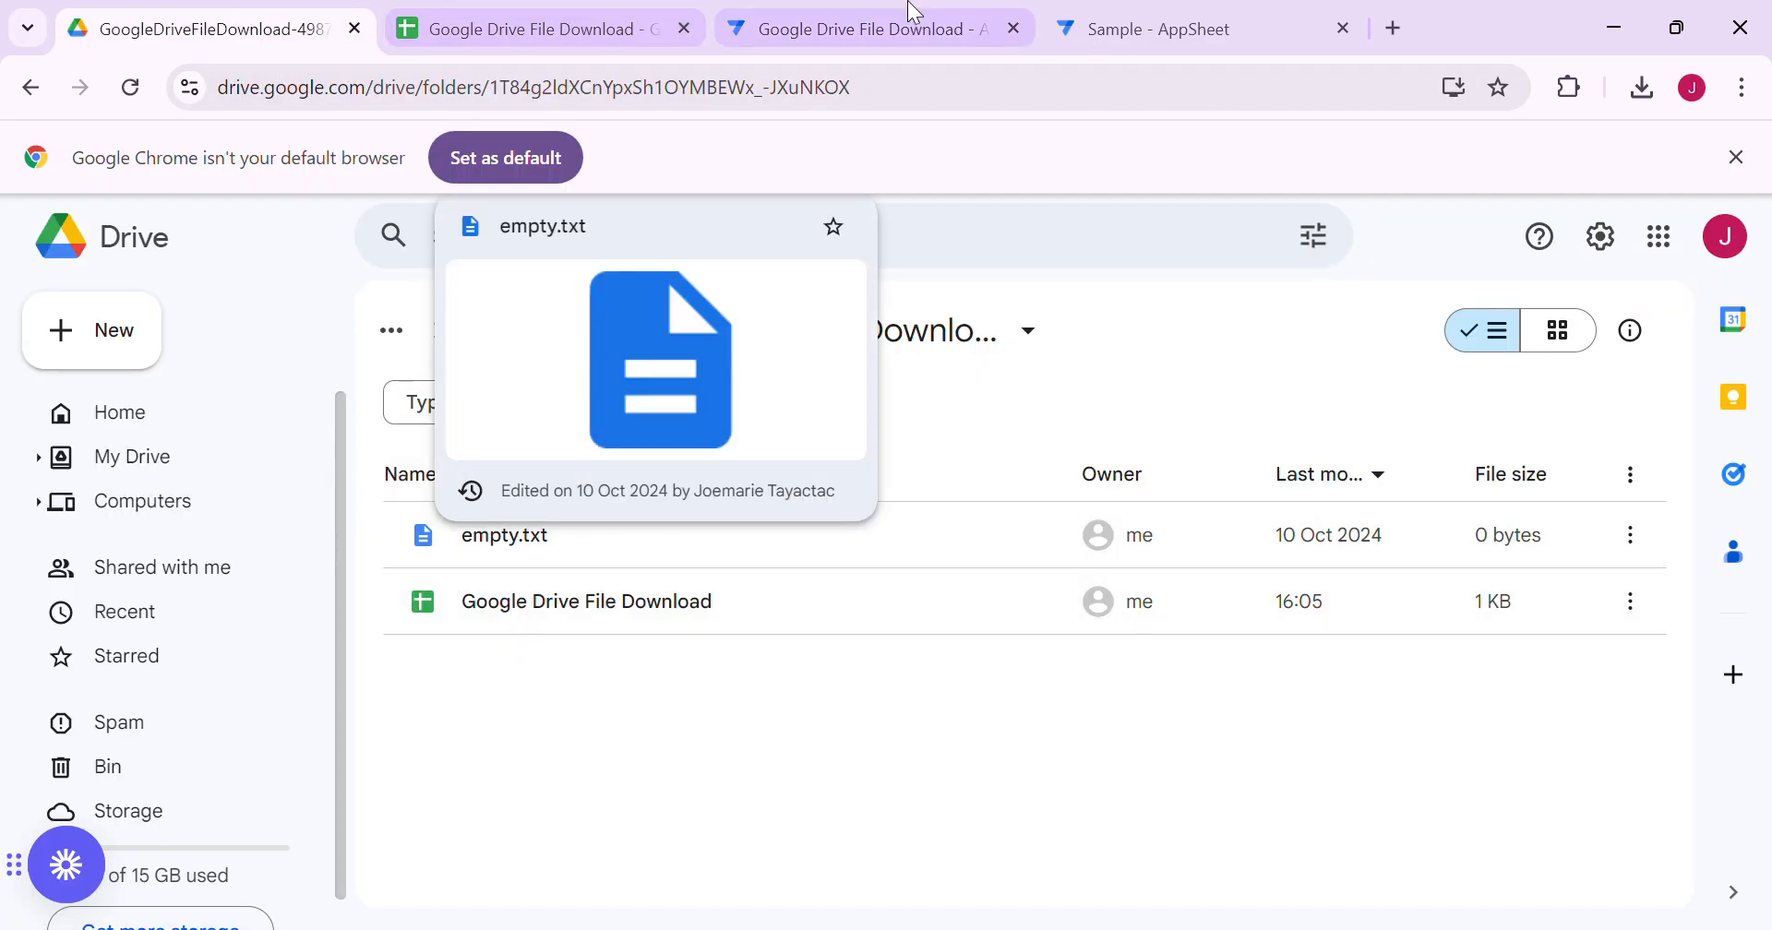
pyautogui.click(873, 29)
# Step: Add a Landcruiser record with the lc.png image attached
pyautogui.click(1702, 680)
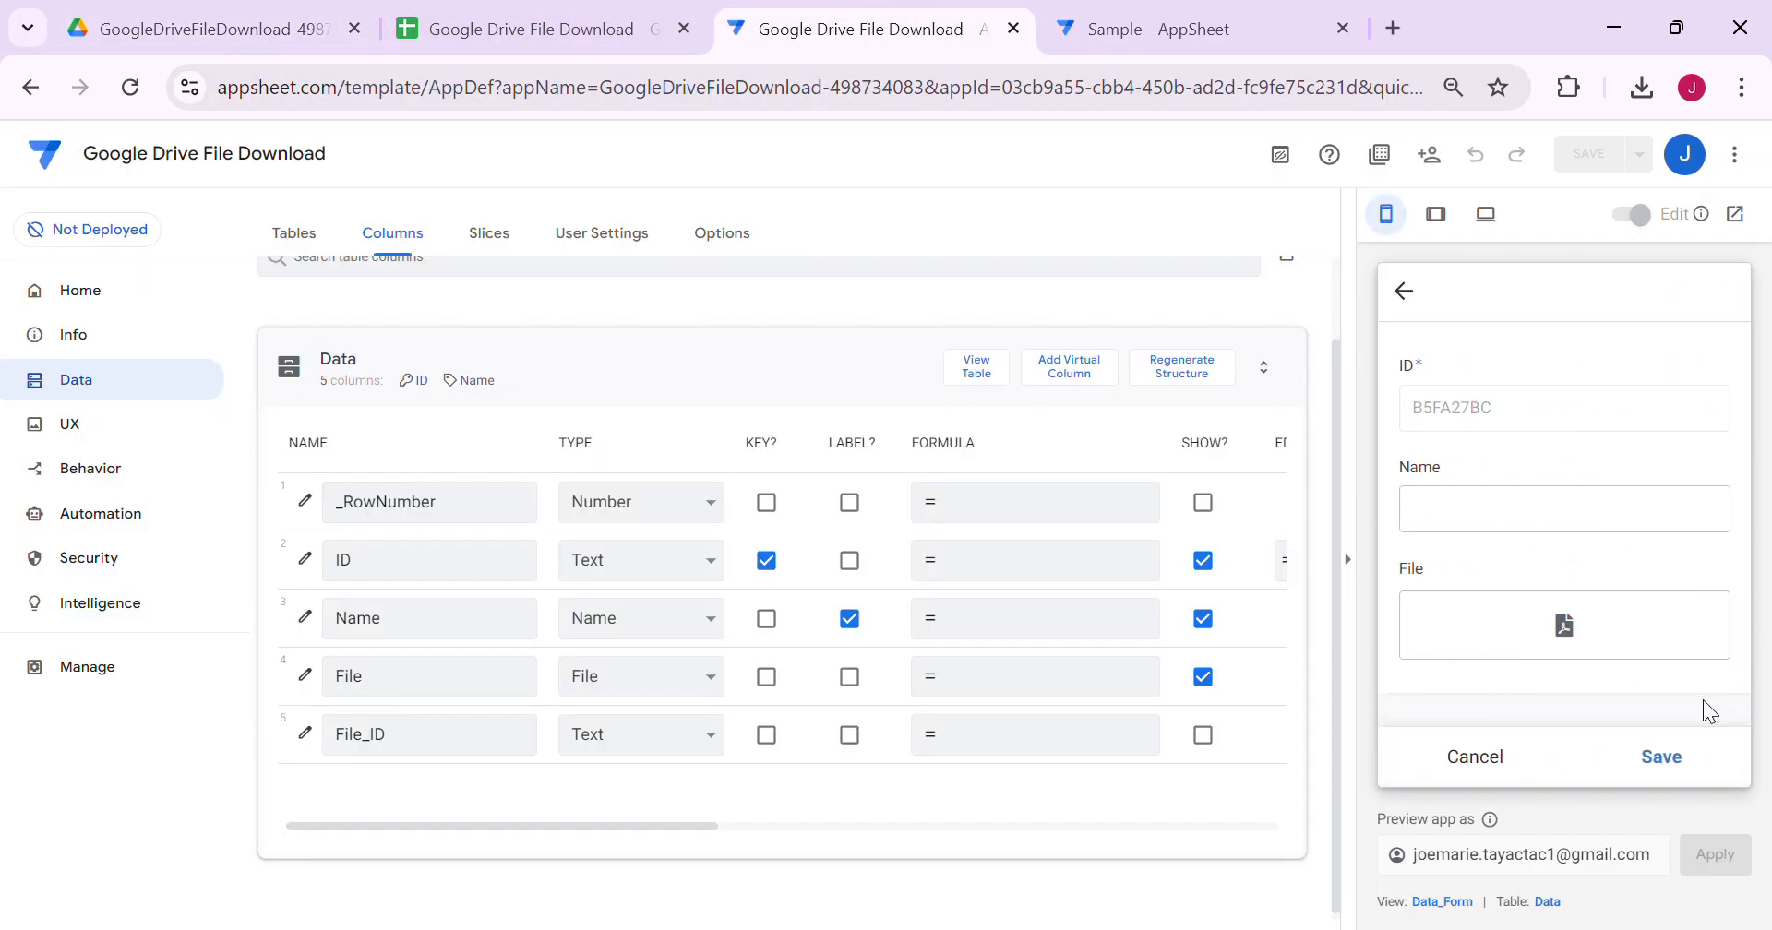
pyautogui.click(1581, 512)
pyautogui.write('Lan')
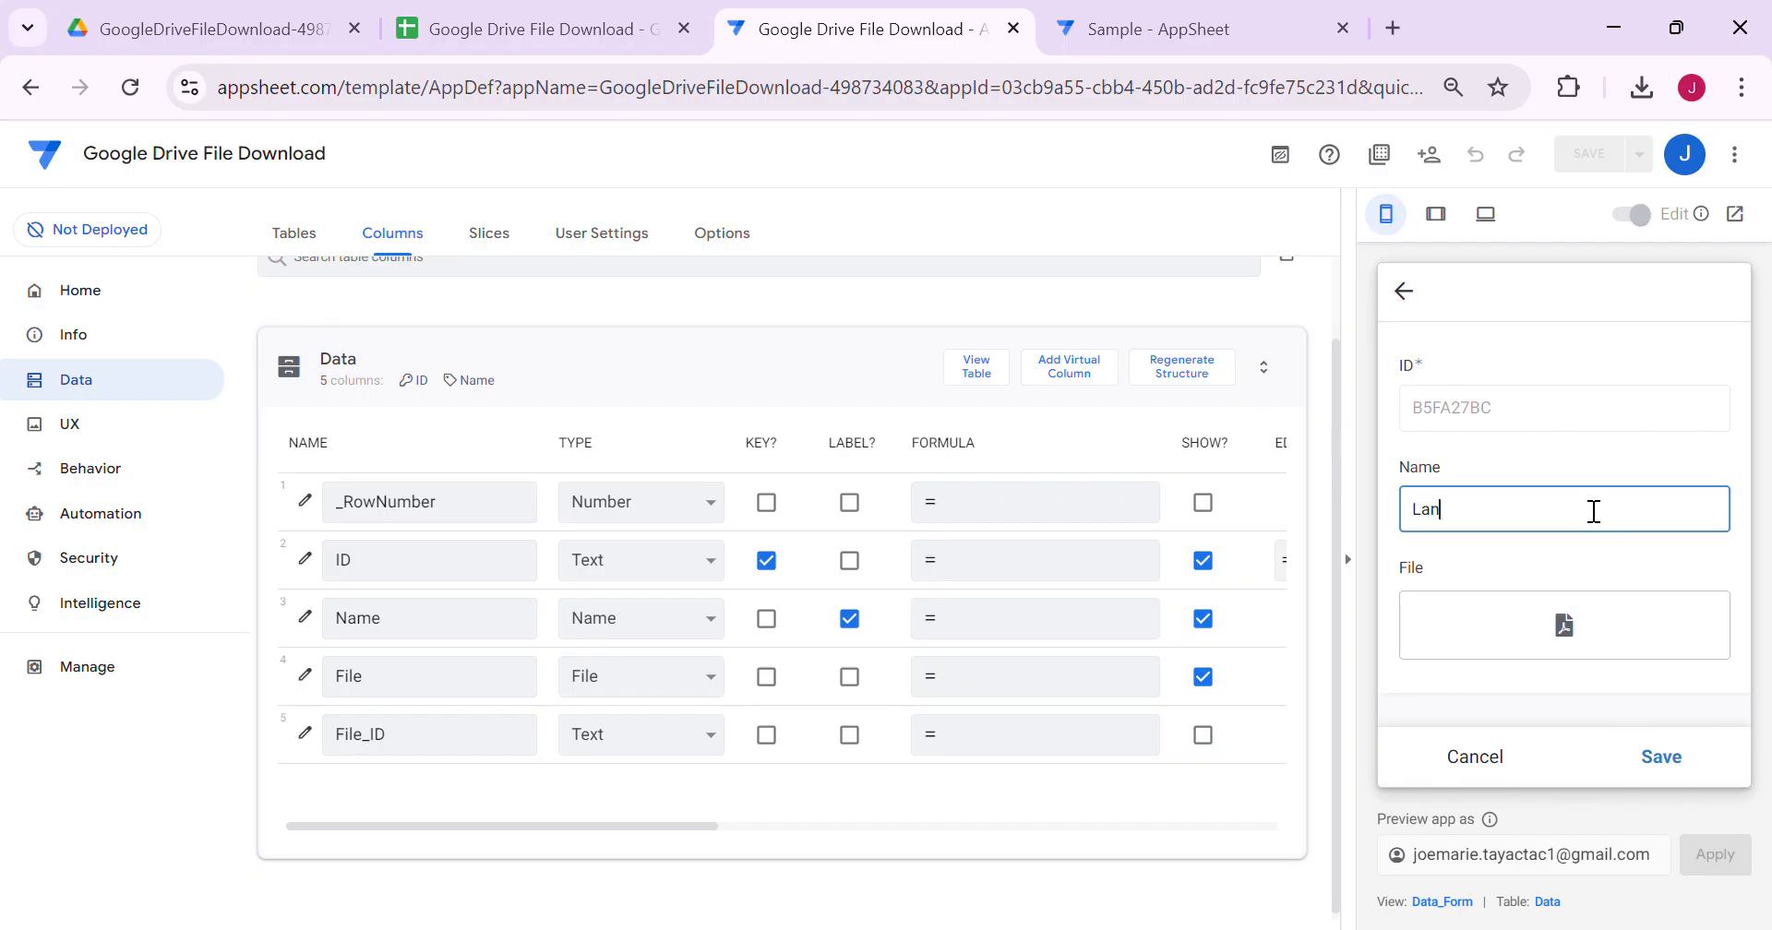
pyautogui.write('dcruiser')
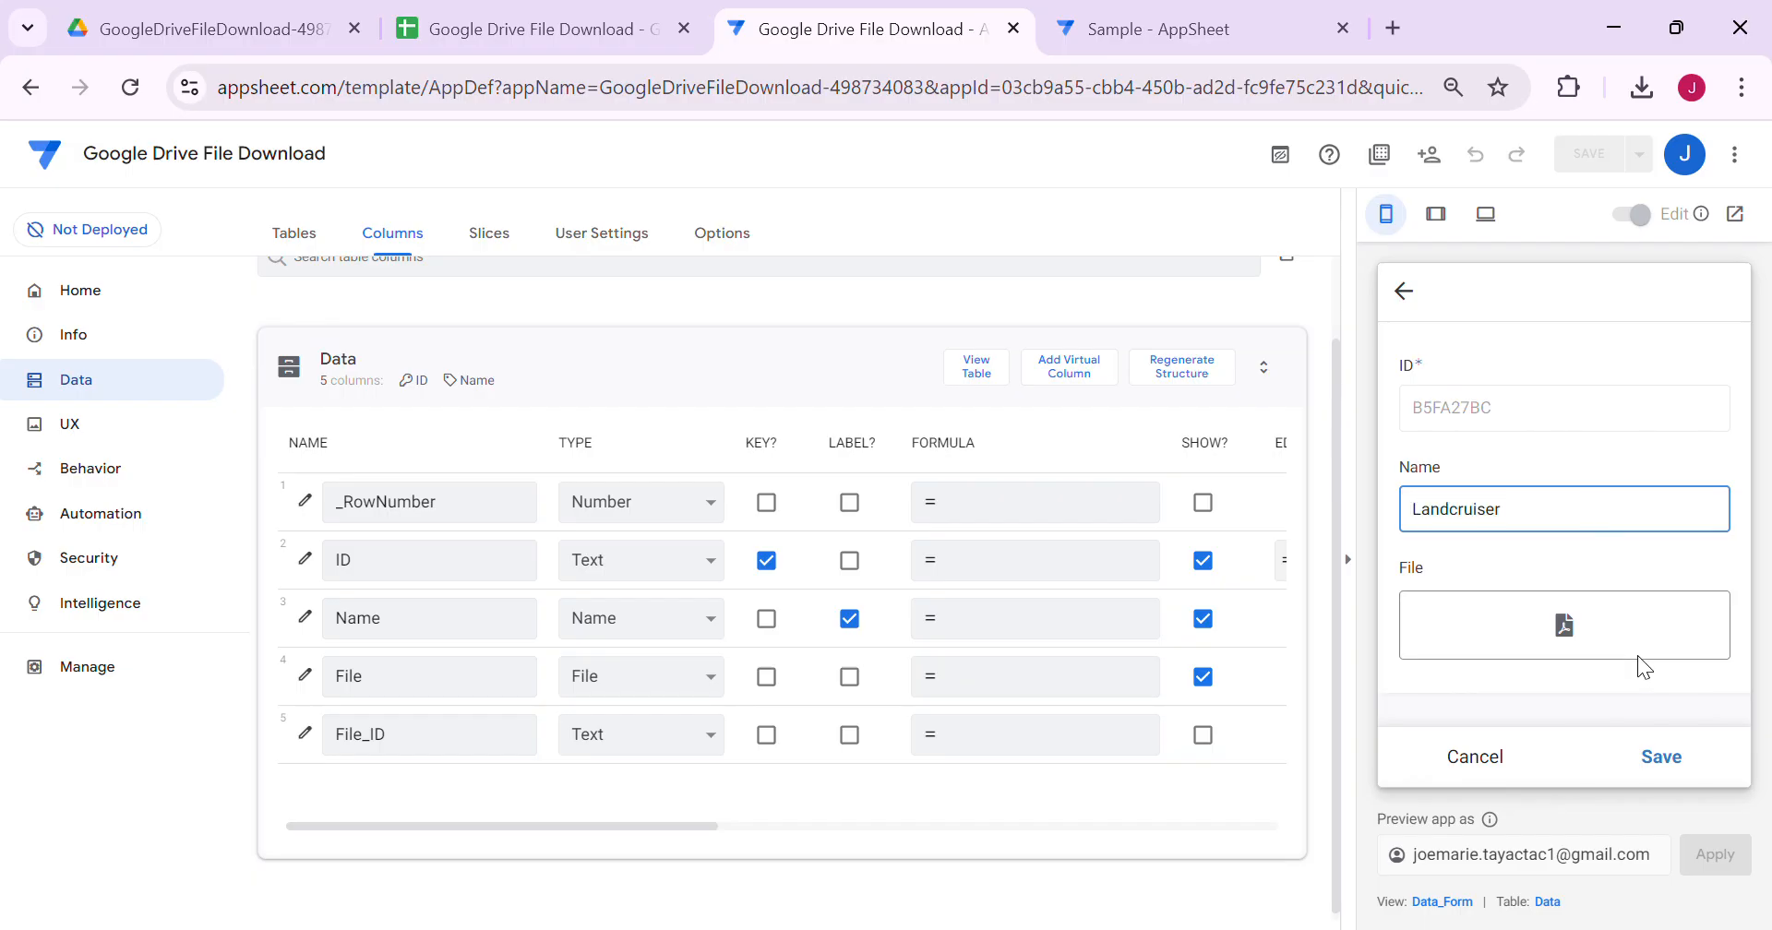
pyautogui.click(1563, 626)
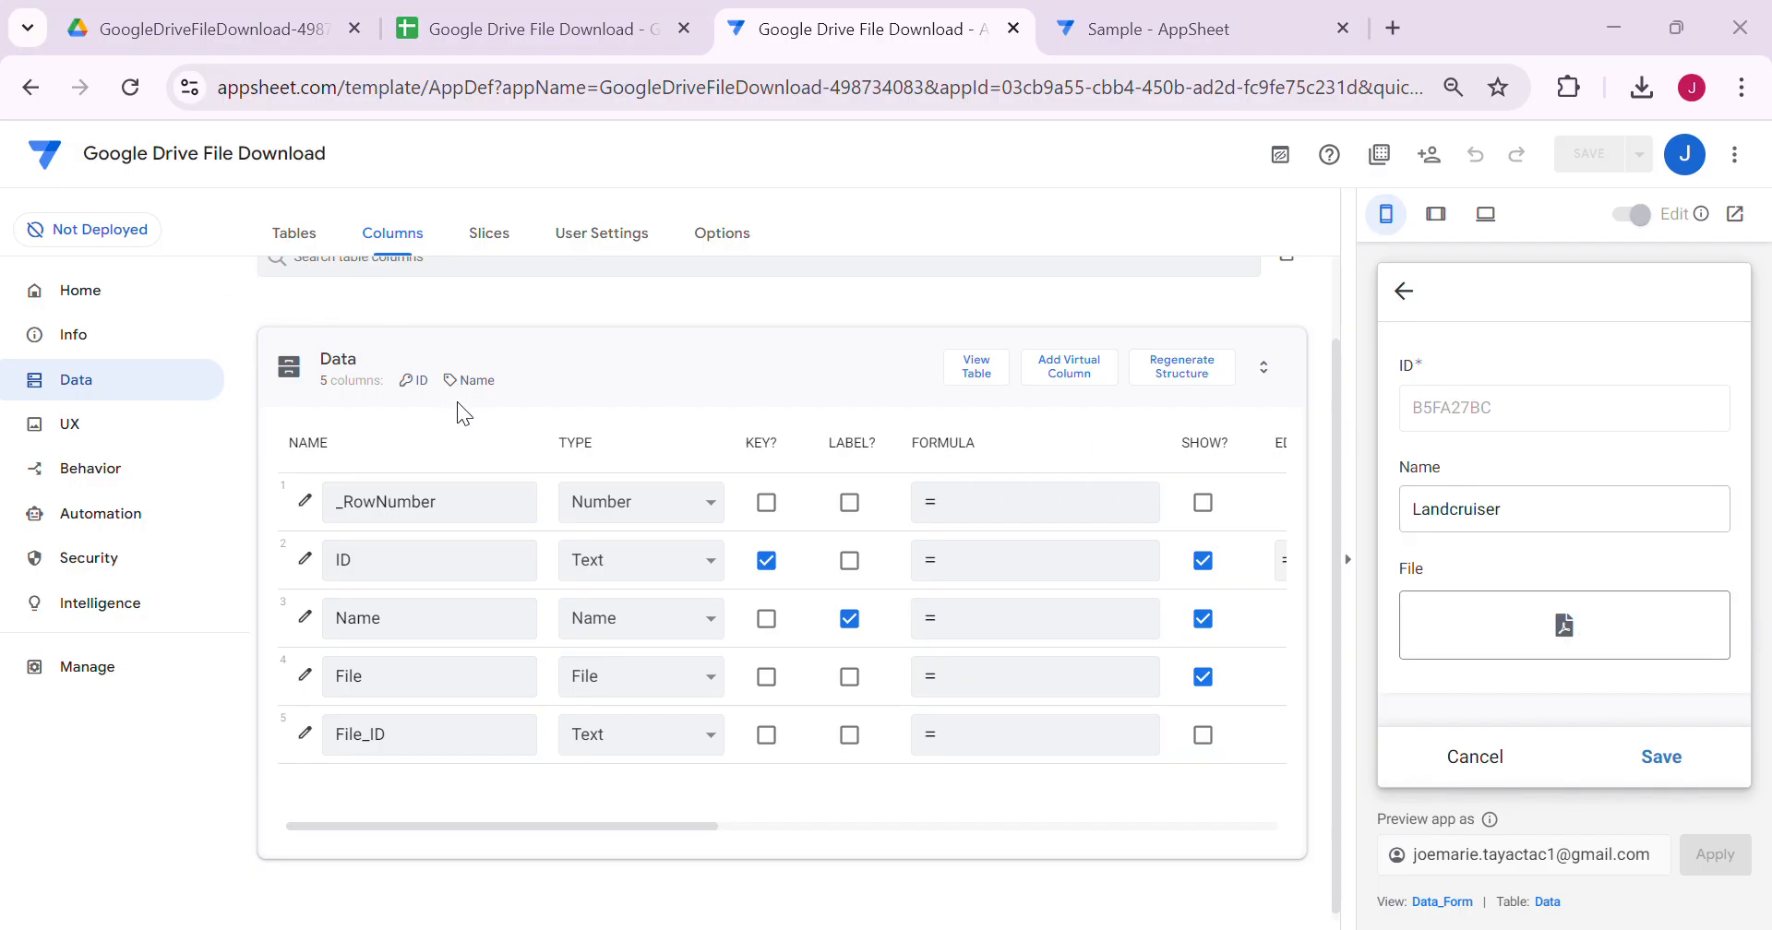
pyautogui.click(1663, 756)
# Step: Add a PDF Sample record with the INV-2024-09-0001.pdf invoice attached
pyautogui.click(1700, 682)
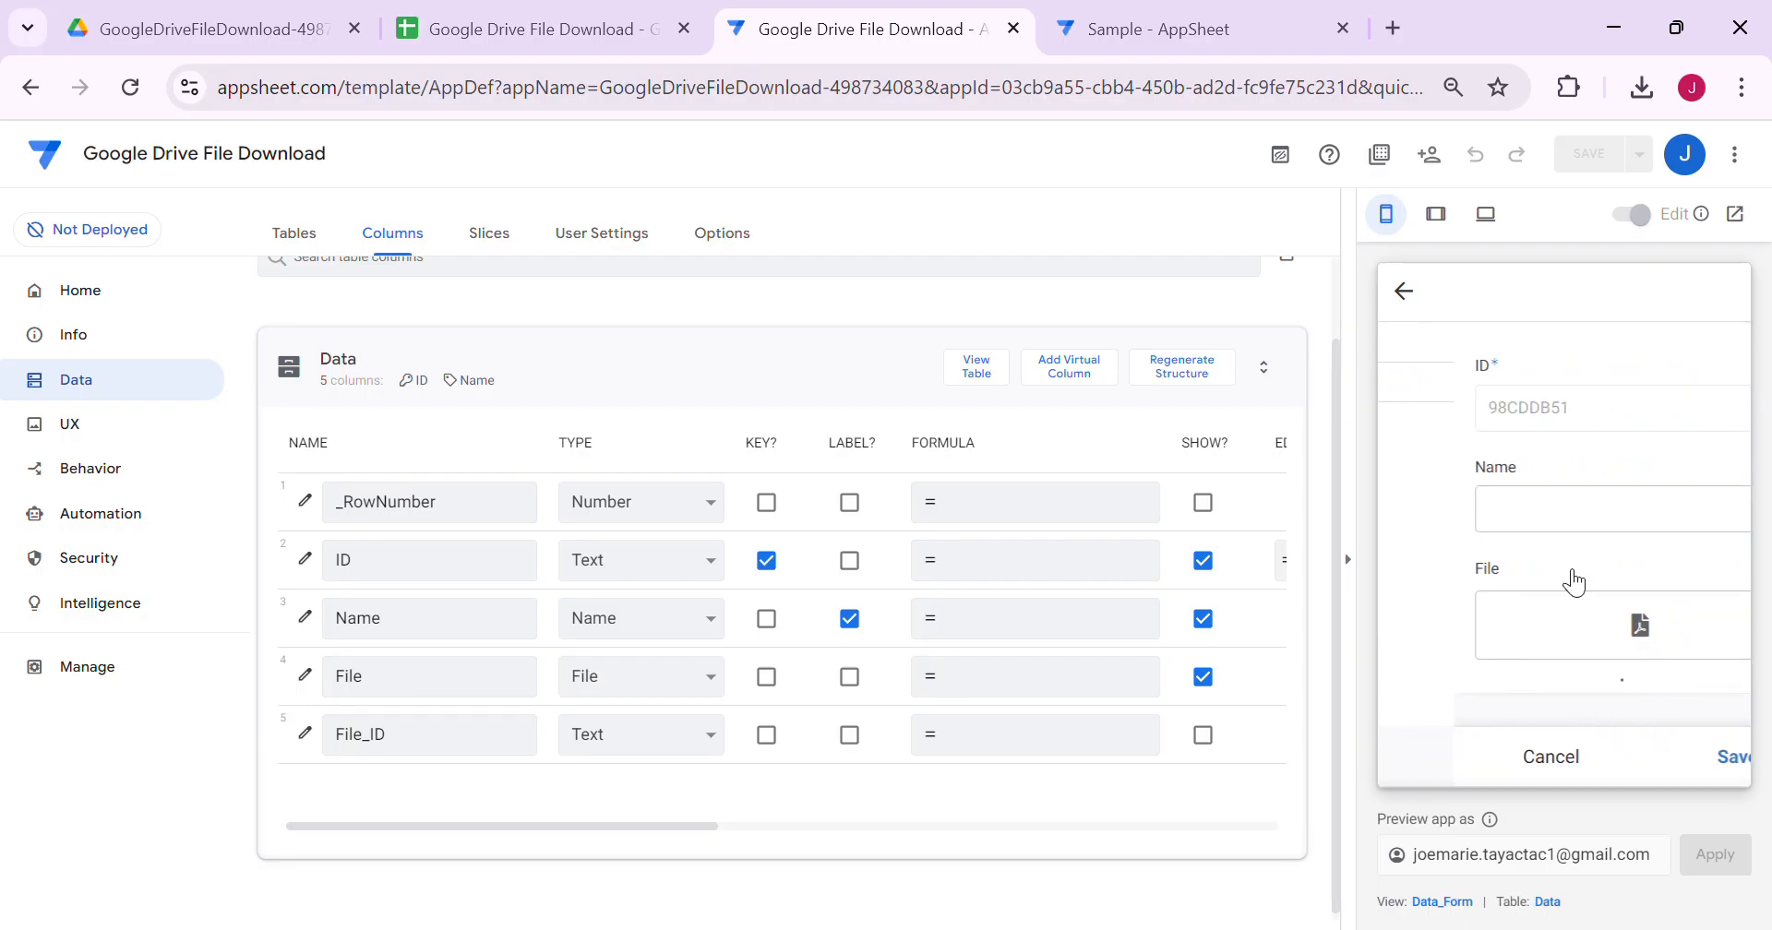
pyautogui.click(1487, 512)
pyautogui.write('PDF ')
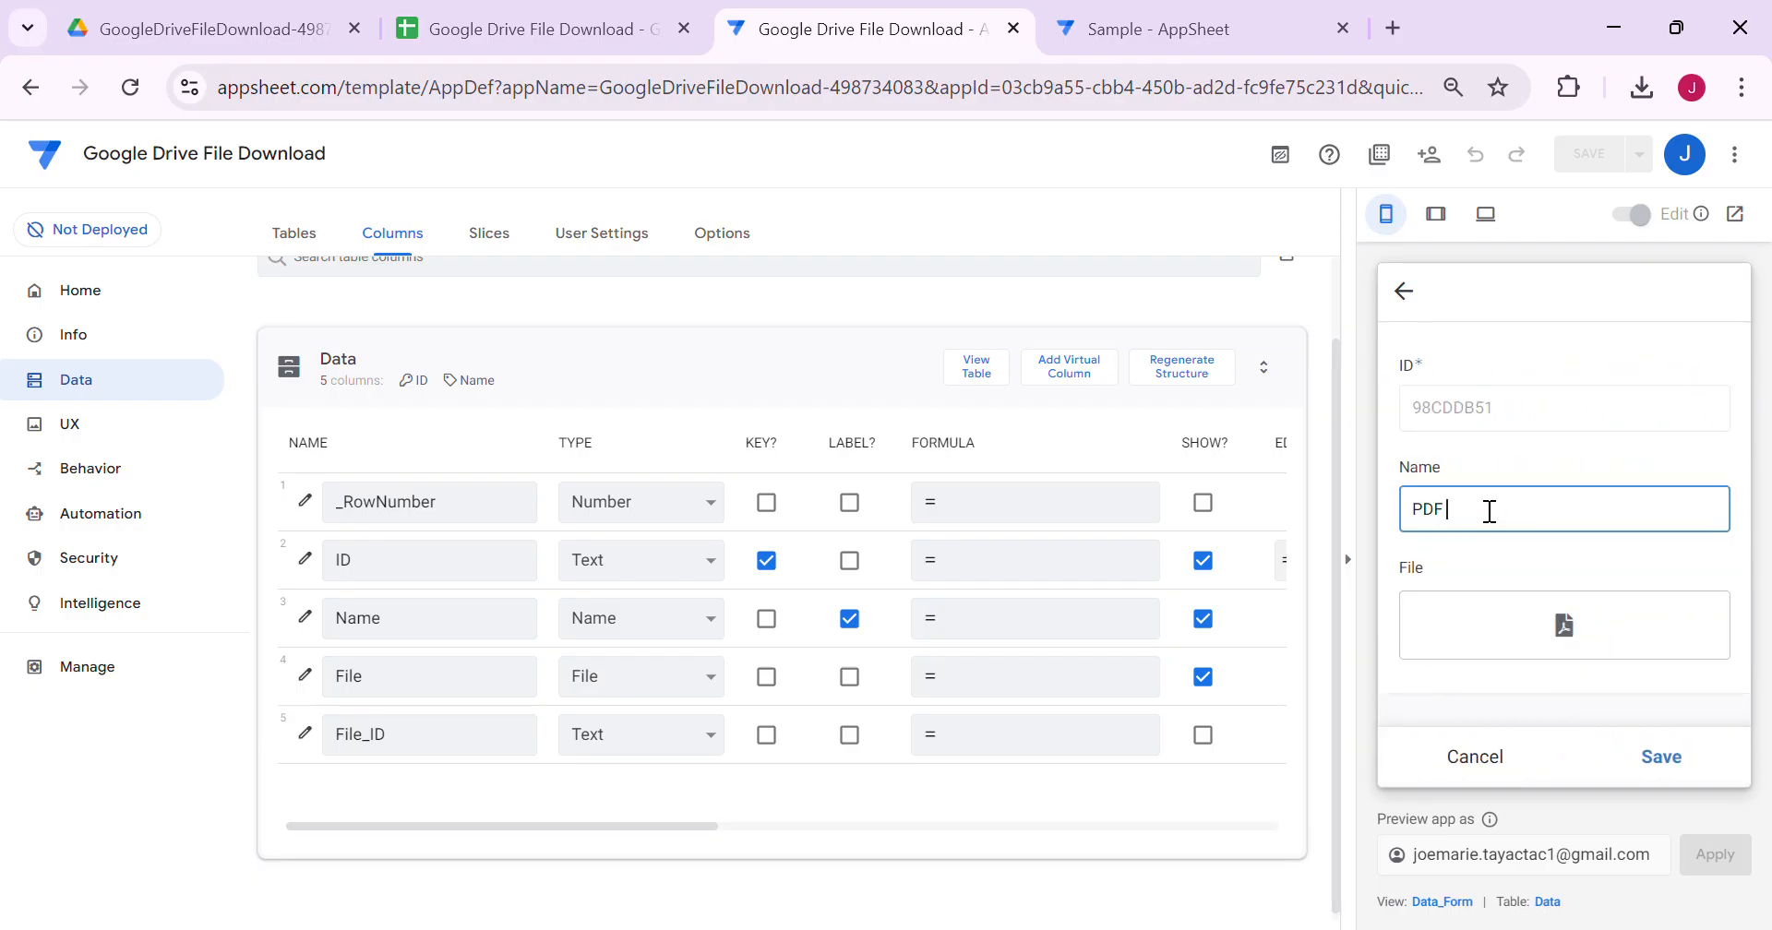
pyautogui.write('Sample')
pyautogui.click(1524, 546)
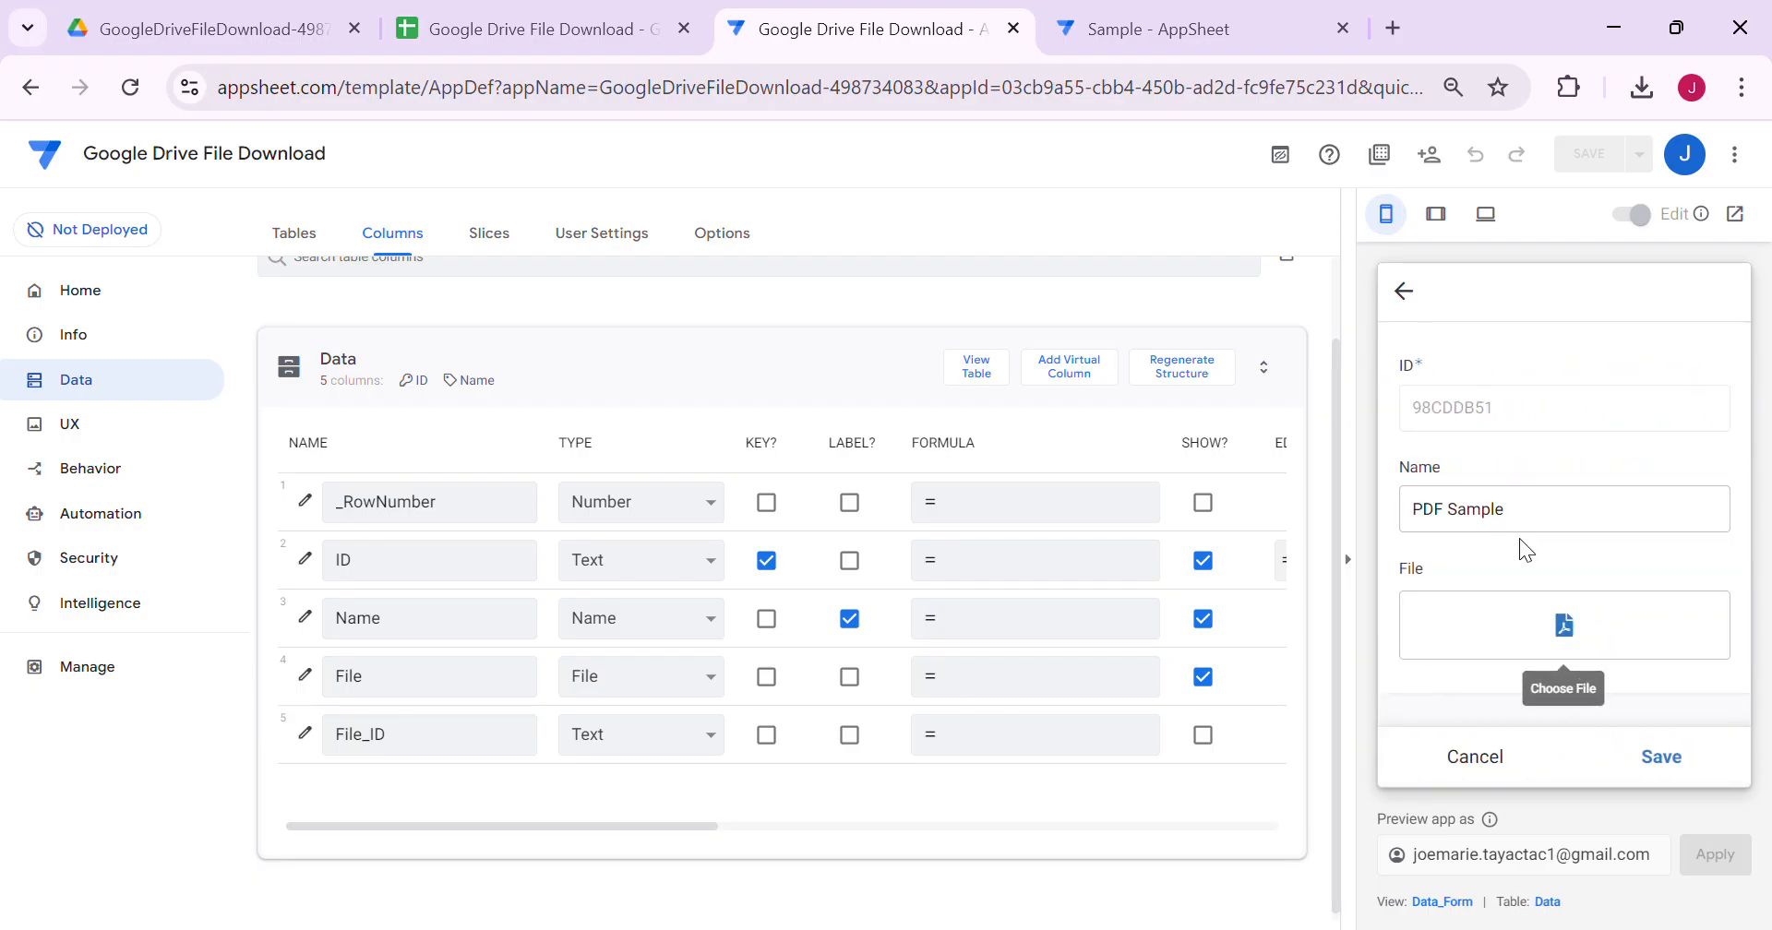
pyautogui.click(1563, 625)
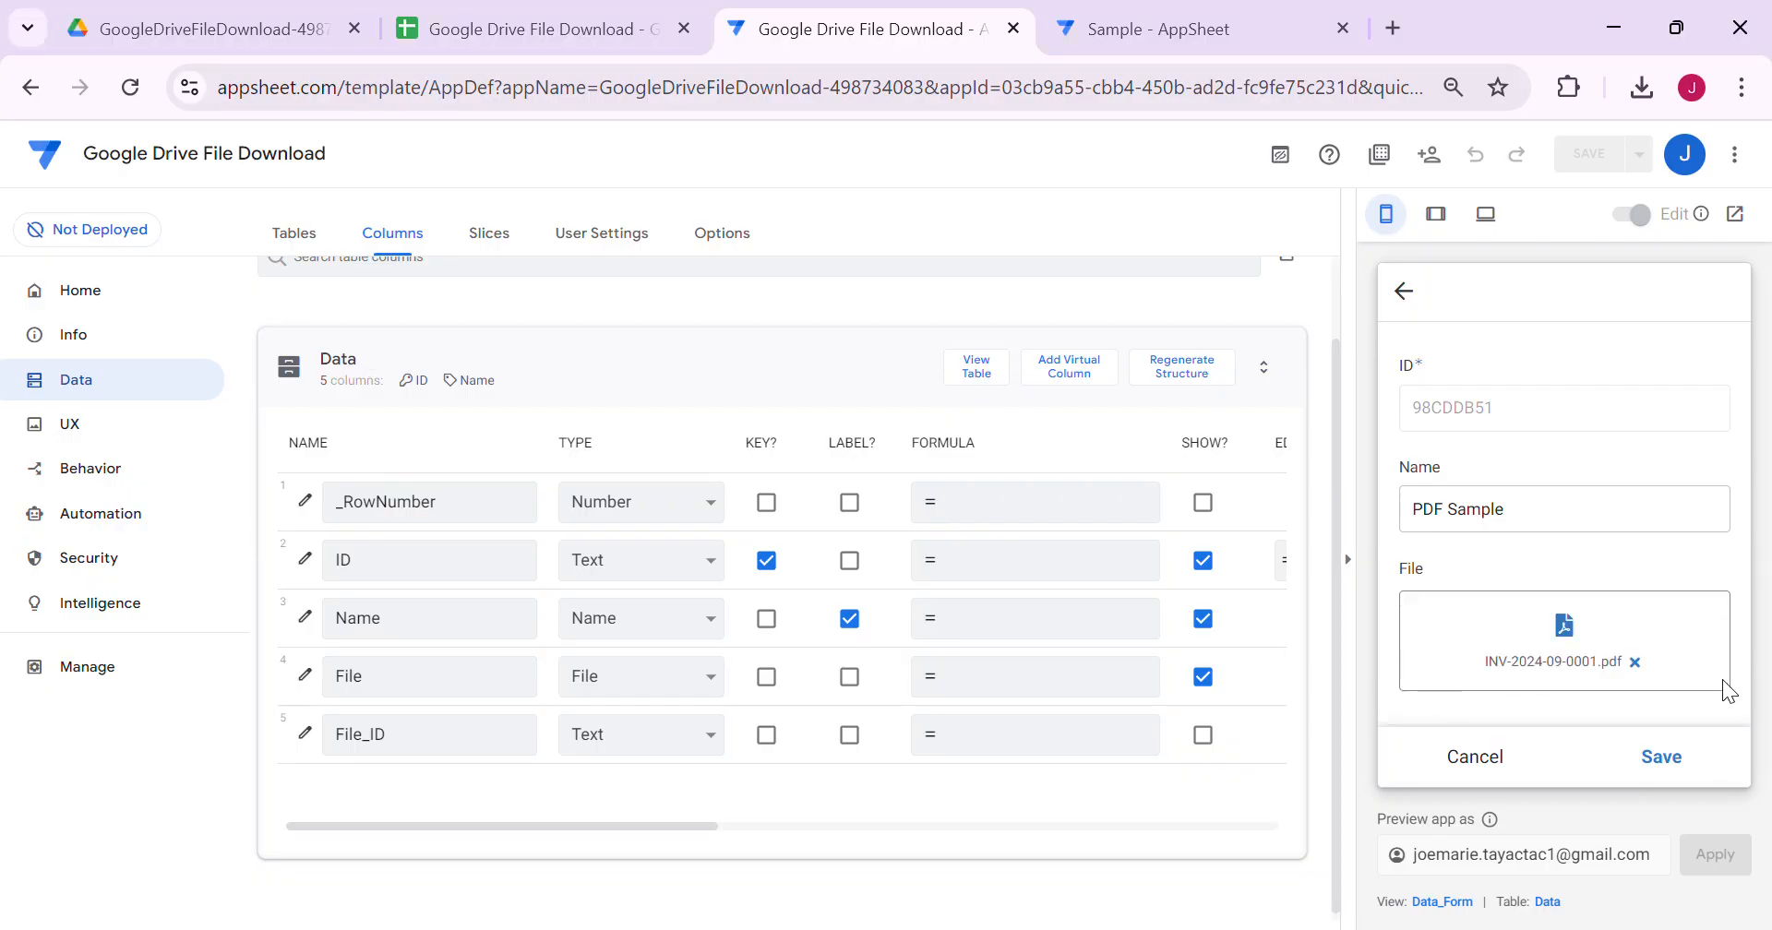
pyautogui.click(1660, 757)
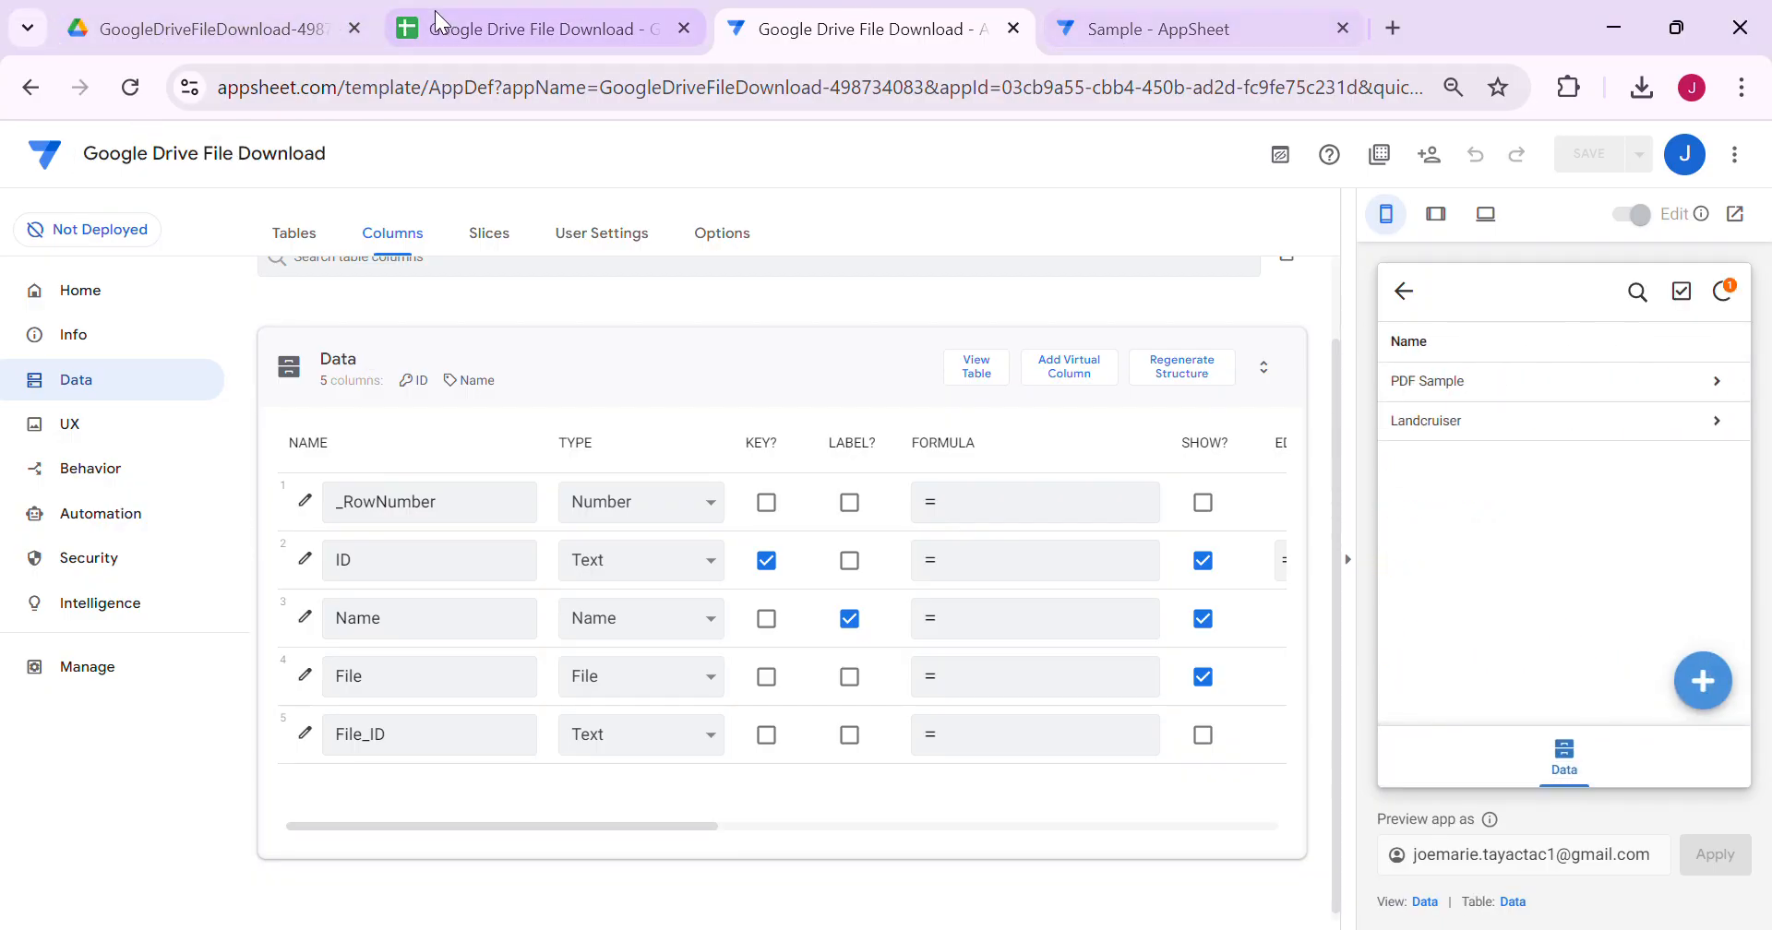
# Step: View the uploaded PNG and PDF inside Drive's AppSheet_File folder, then return to its parent
pyautogui.click(207, 29)
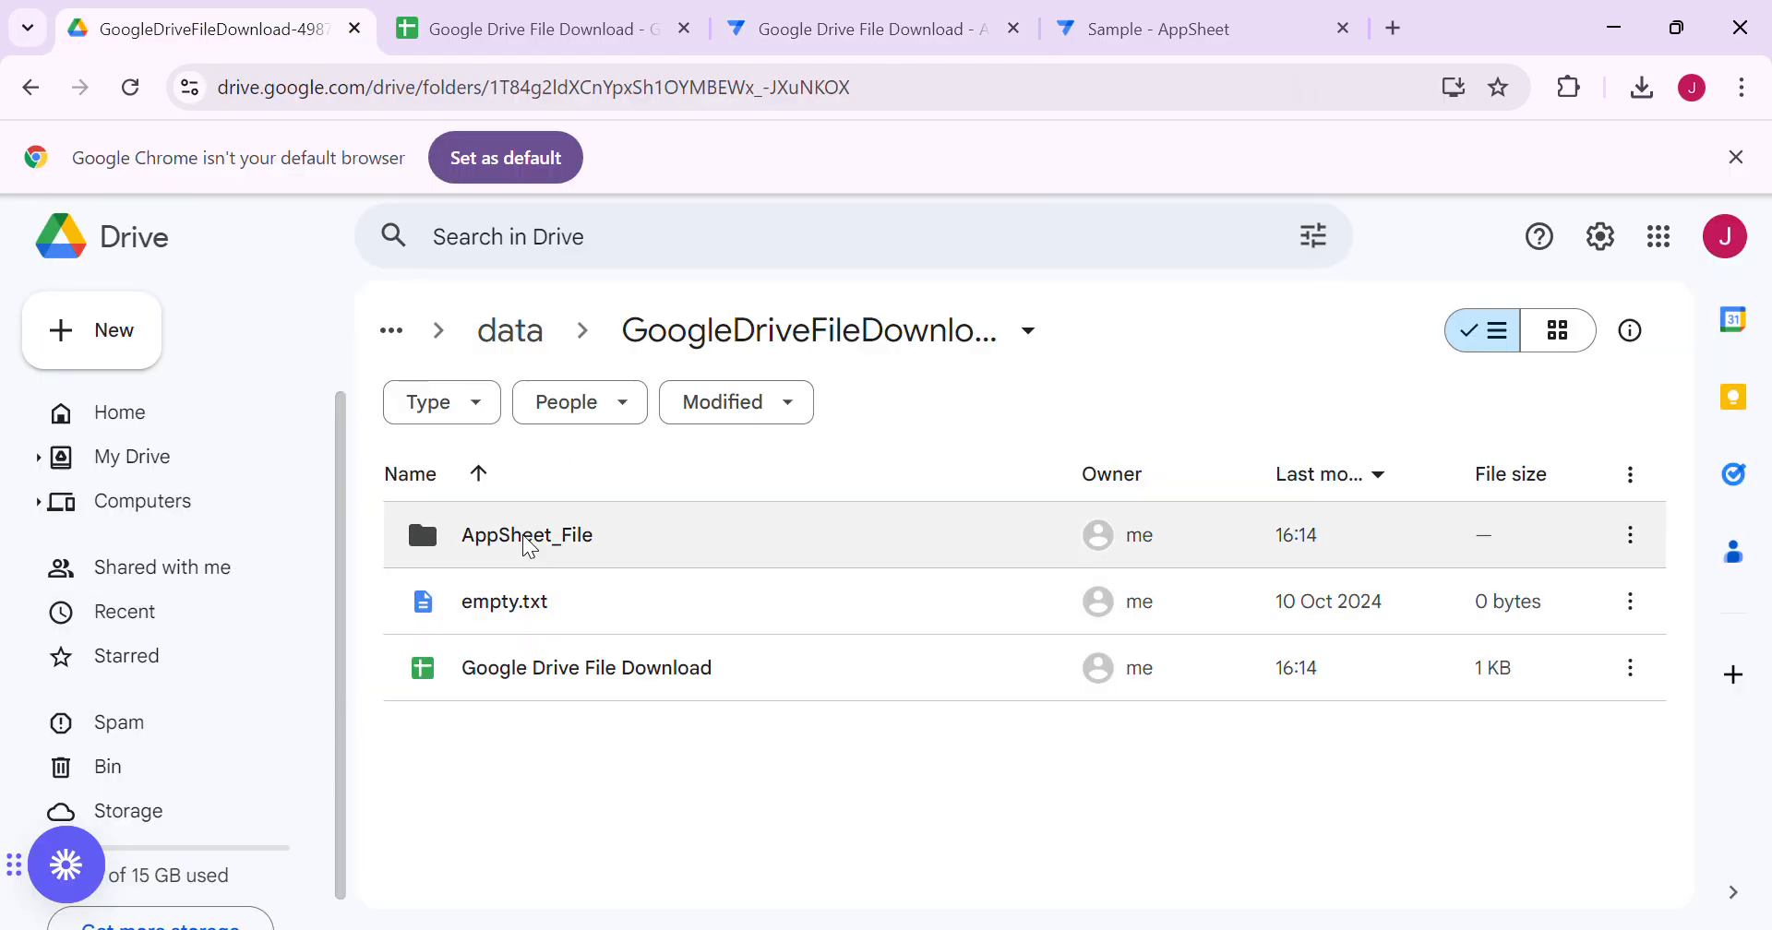
pyautogui.click(582, 541)
pyautogui.doubleClick(588, 543)
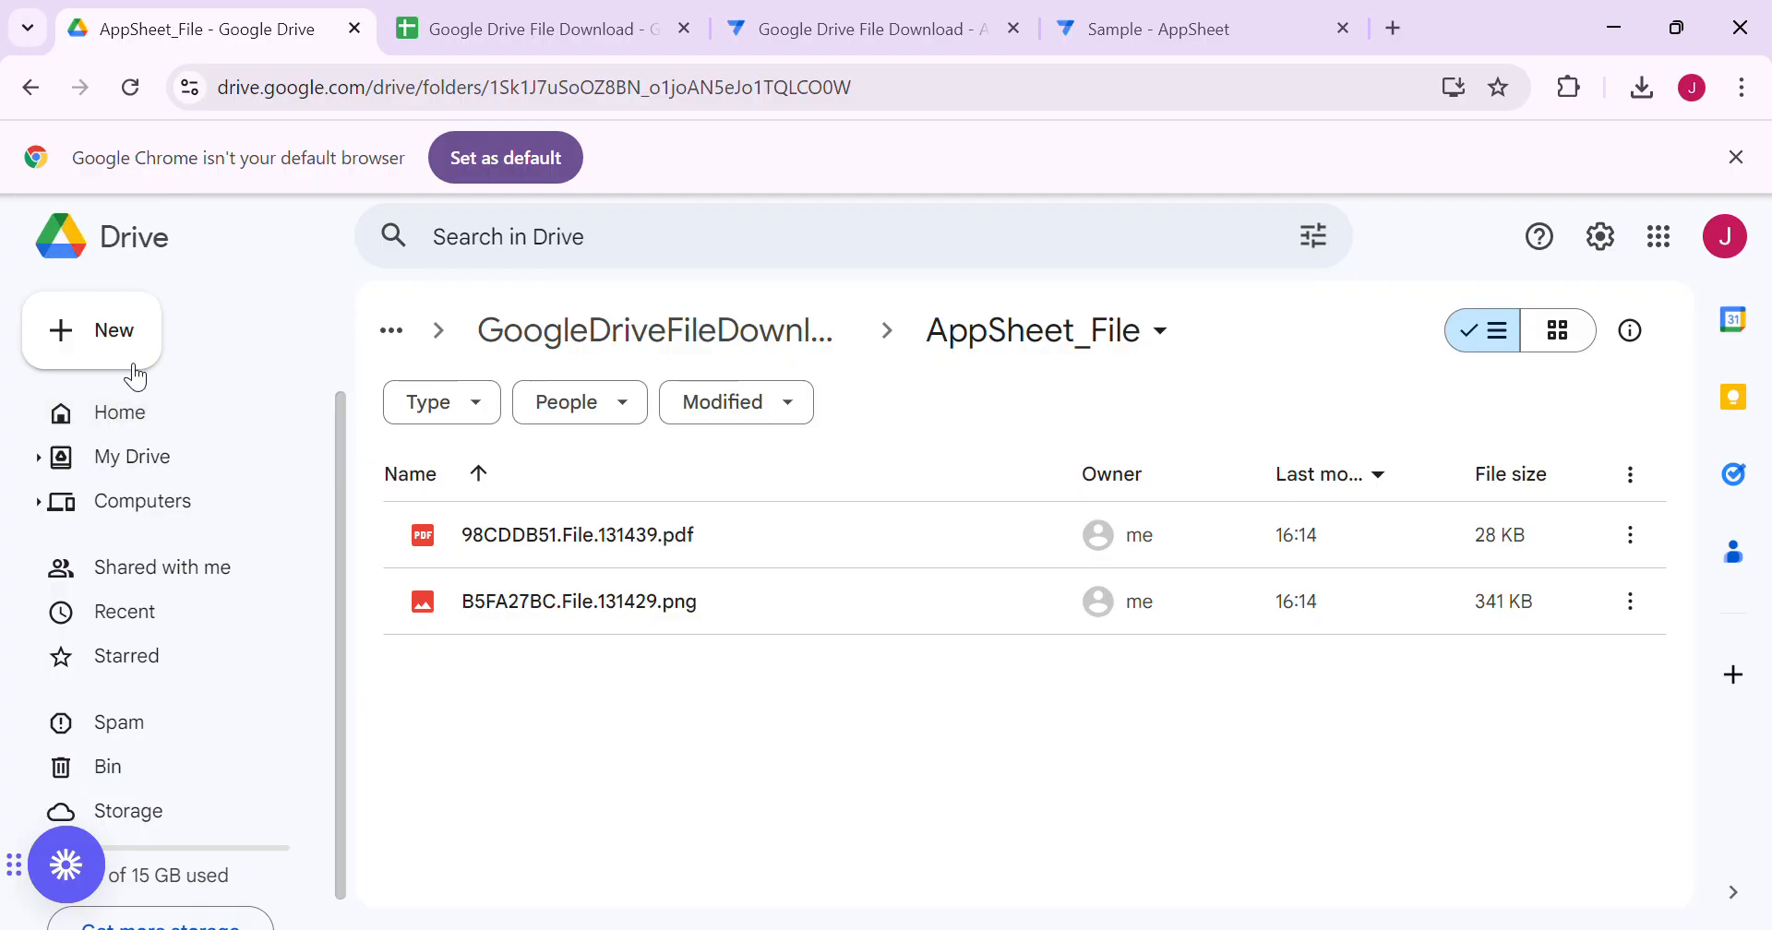
pyautogui.click(31, 88)
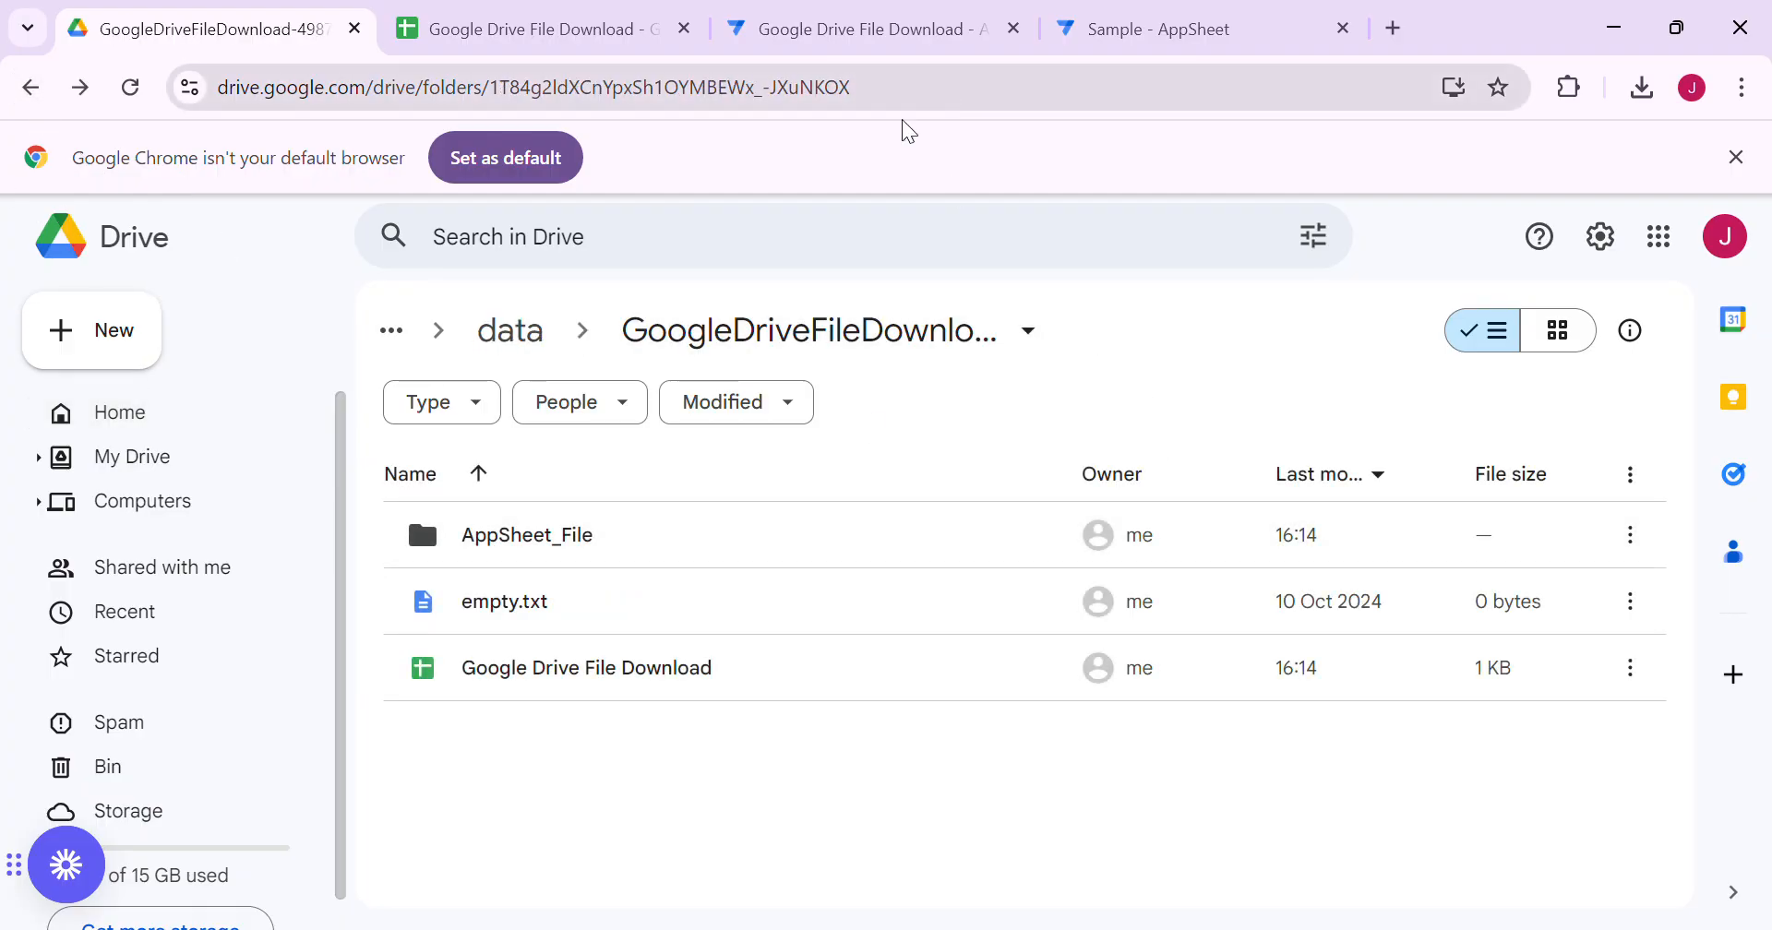
# Step: Create a blank new action from the Behavior section for the Data table
pyautogui.click(886, 30)
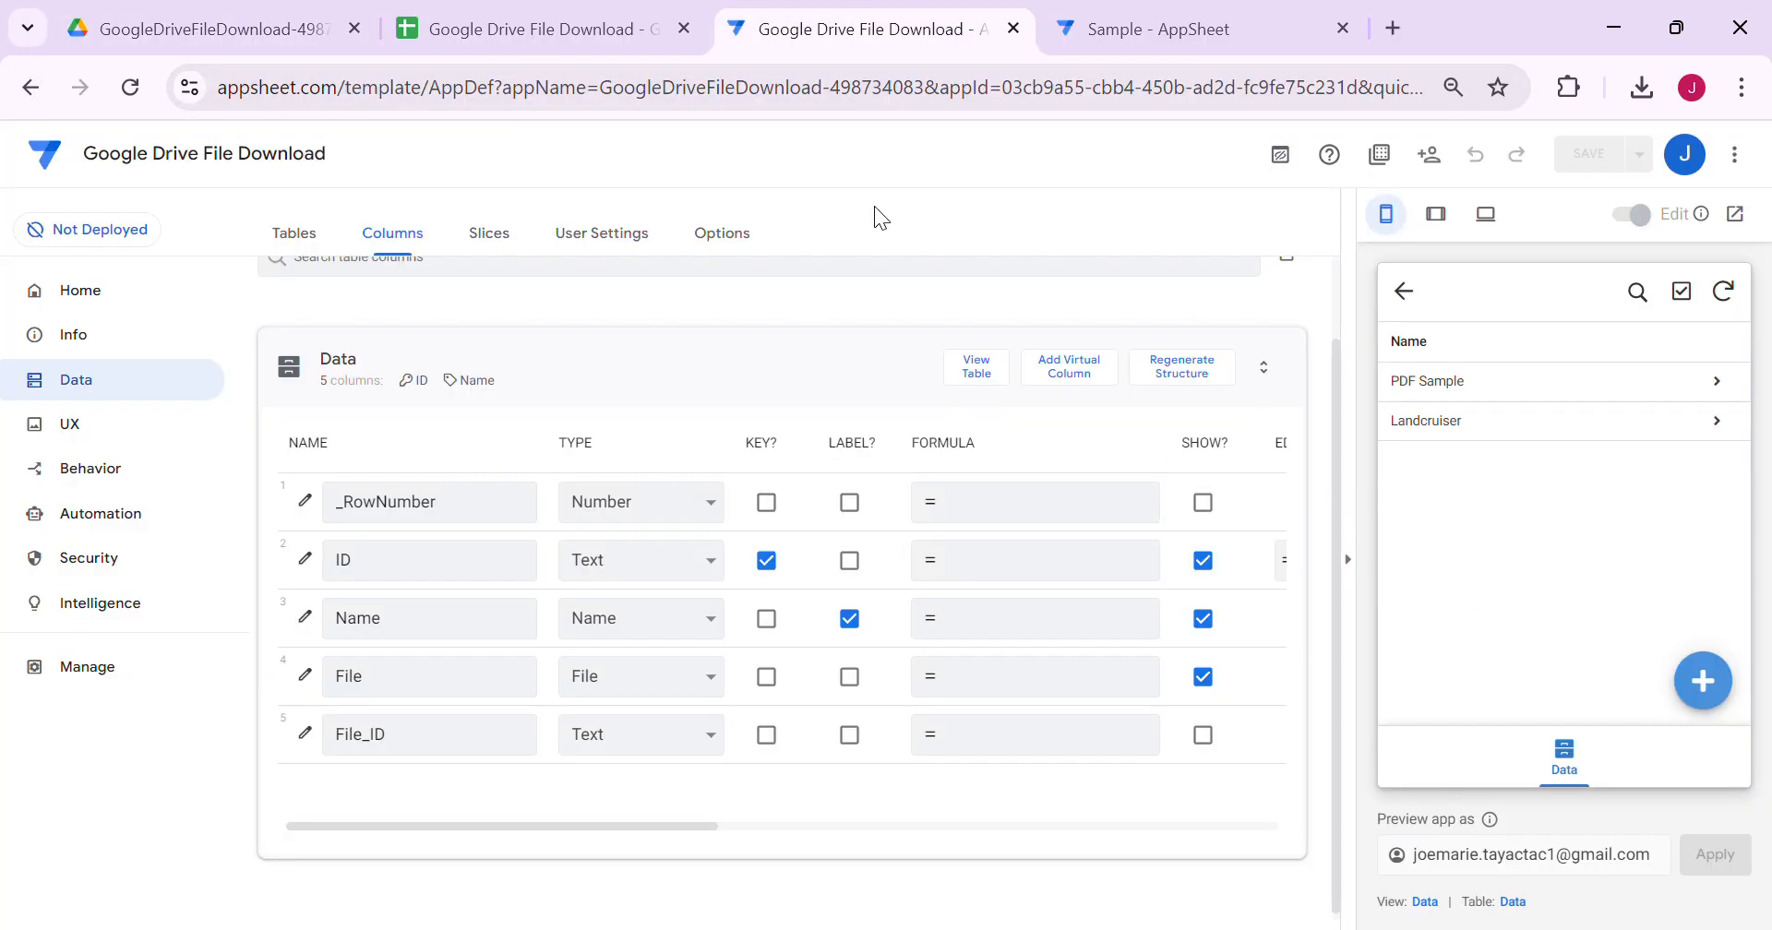
pyautogui.click(138, 478)
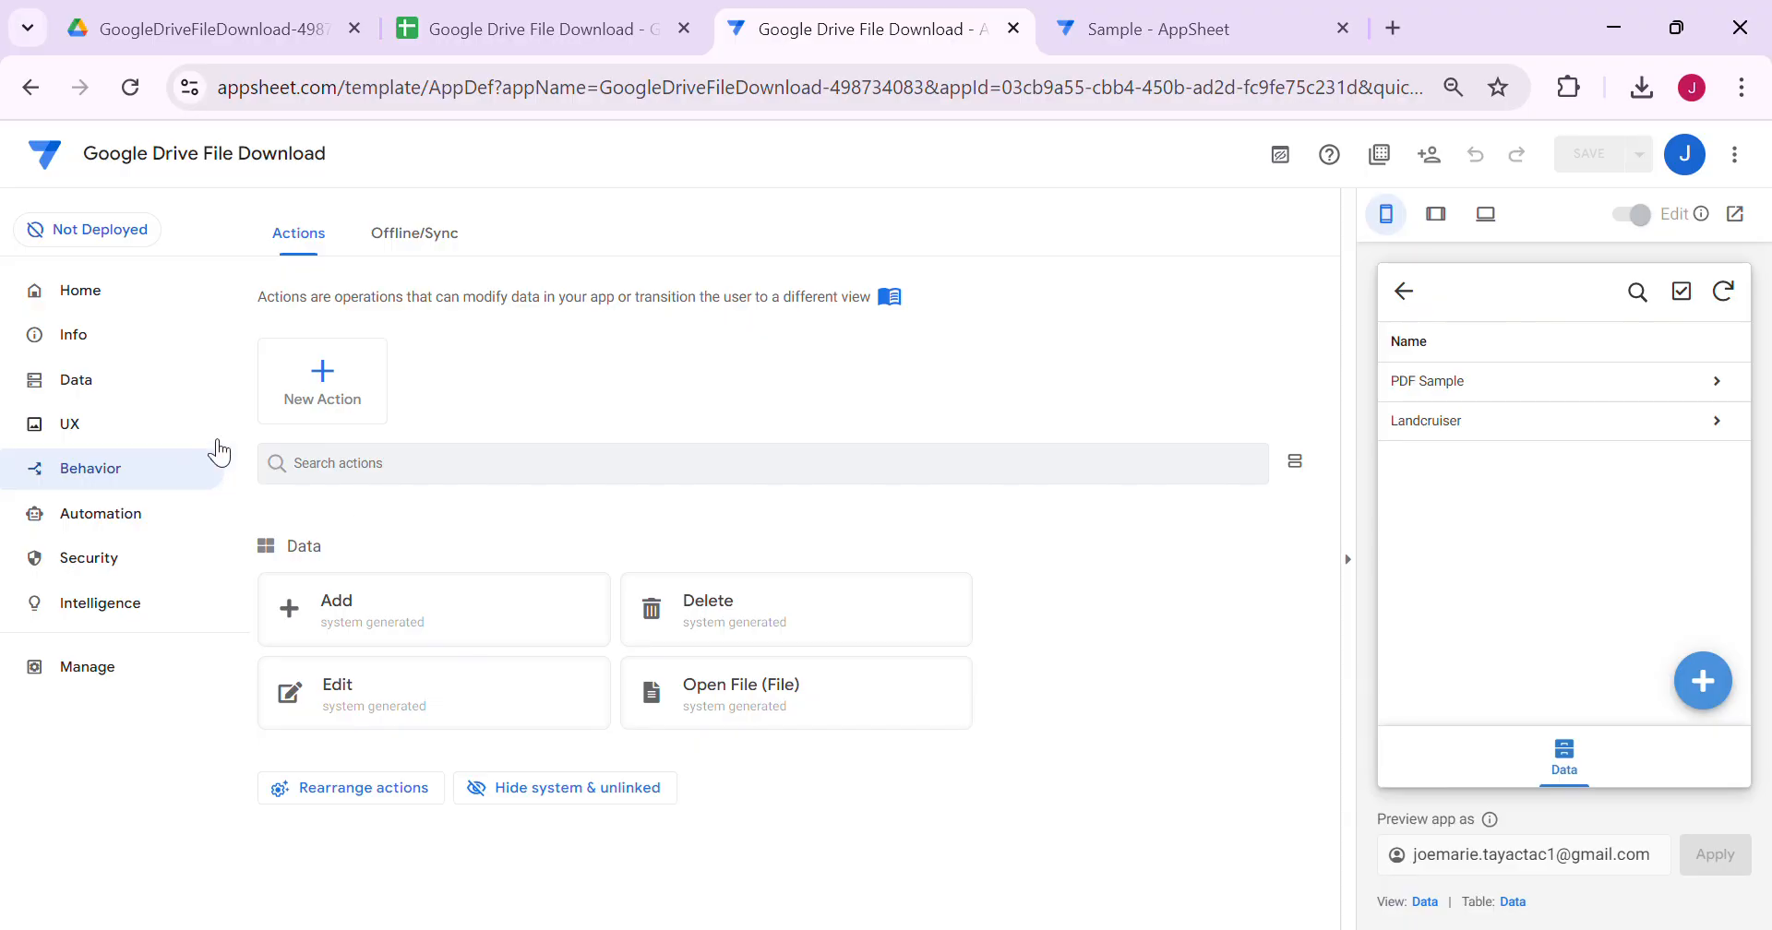
pyautogui.click(339, 388)
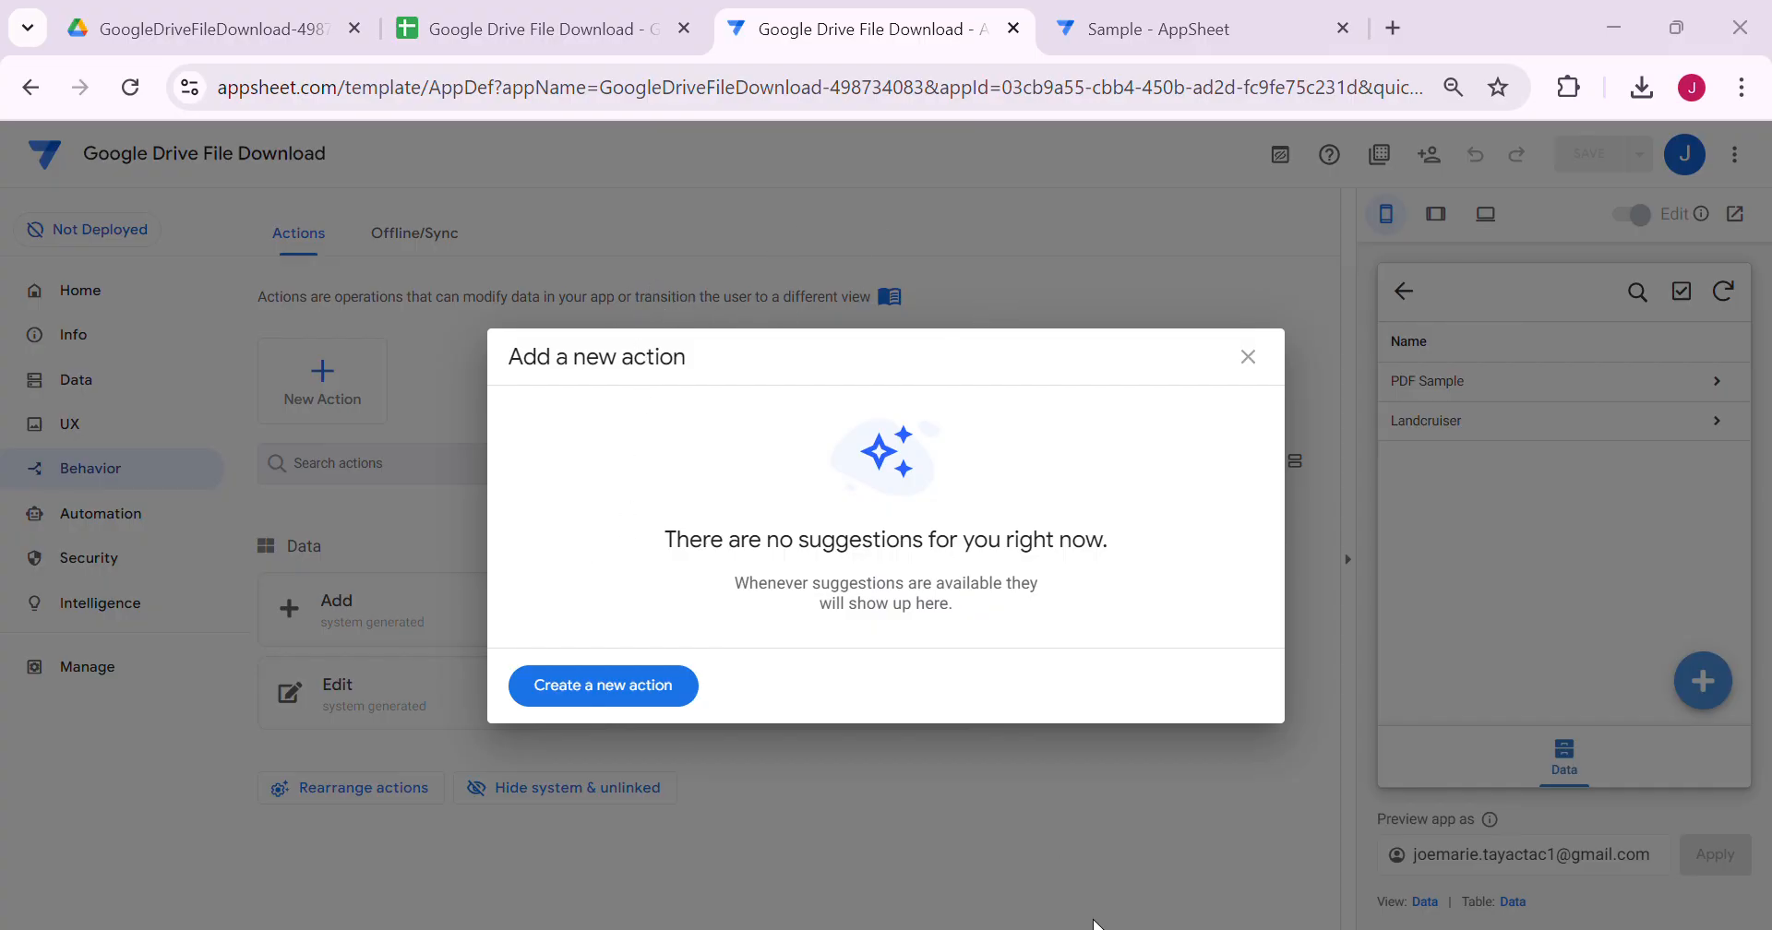
pyautogui.click(644, 685)
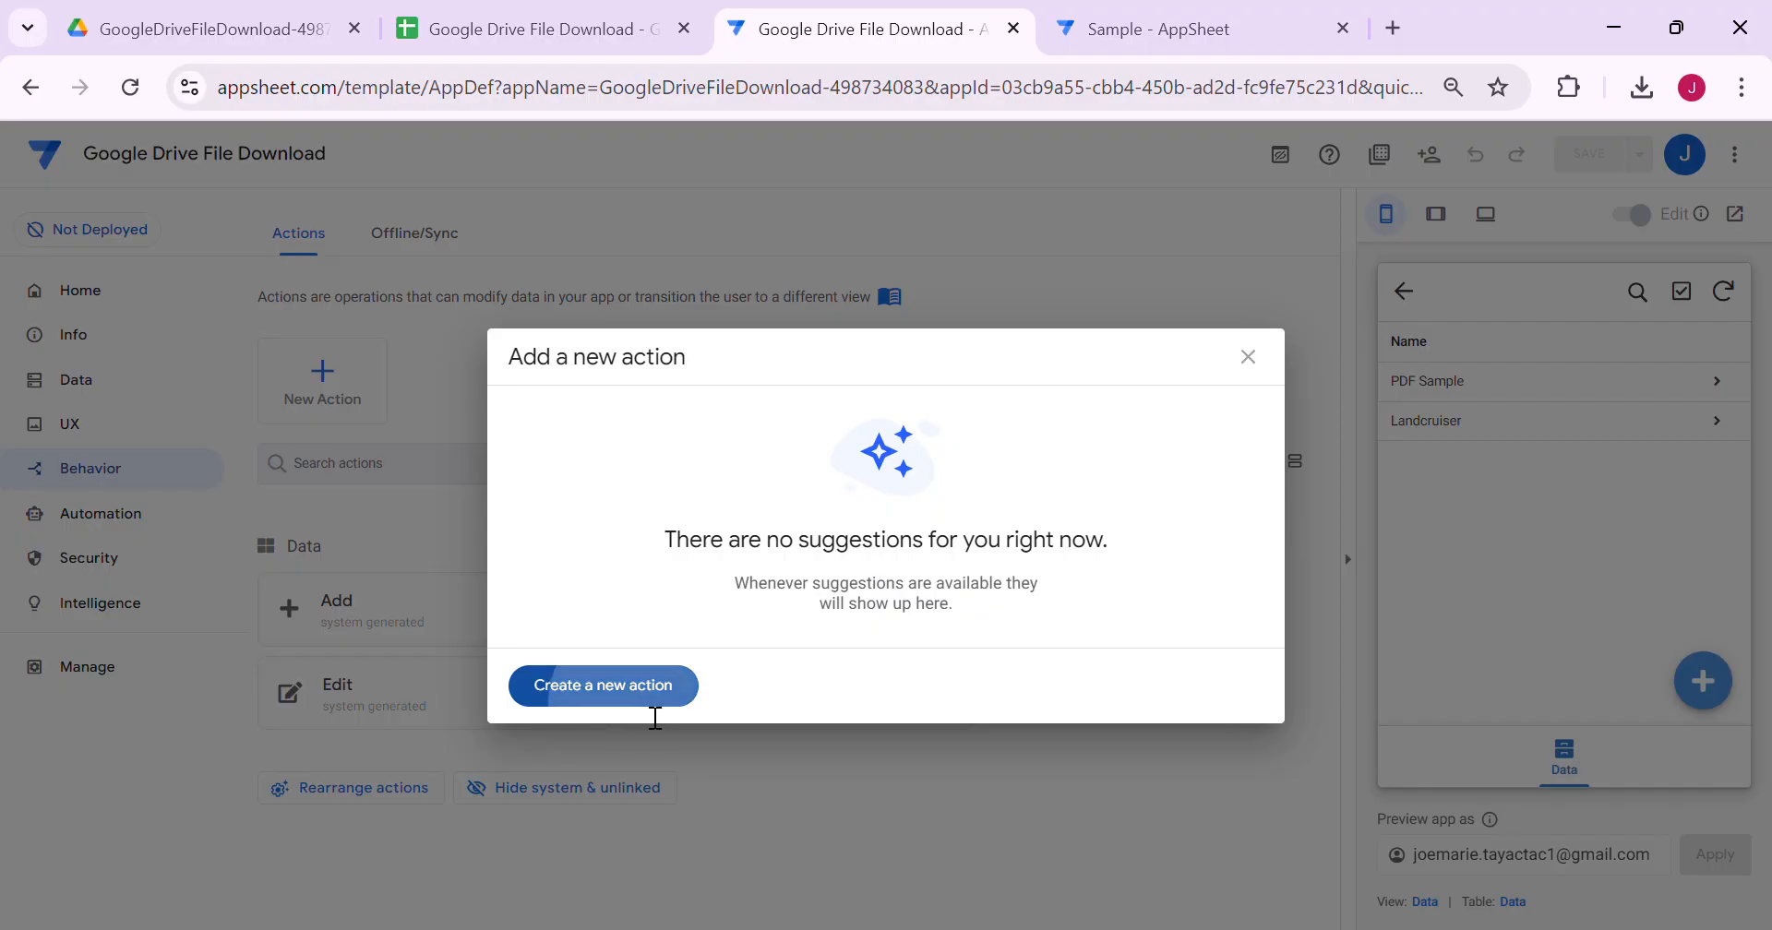
# Step: Name the action Download and set it to External: go to a website
pyautogui.hotkey('ctrl', 'a')
pyautogui.press('BackSpace')
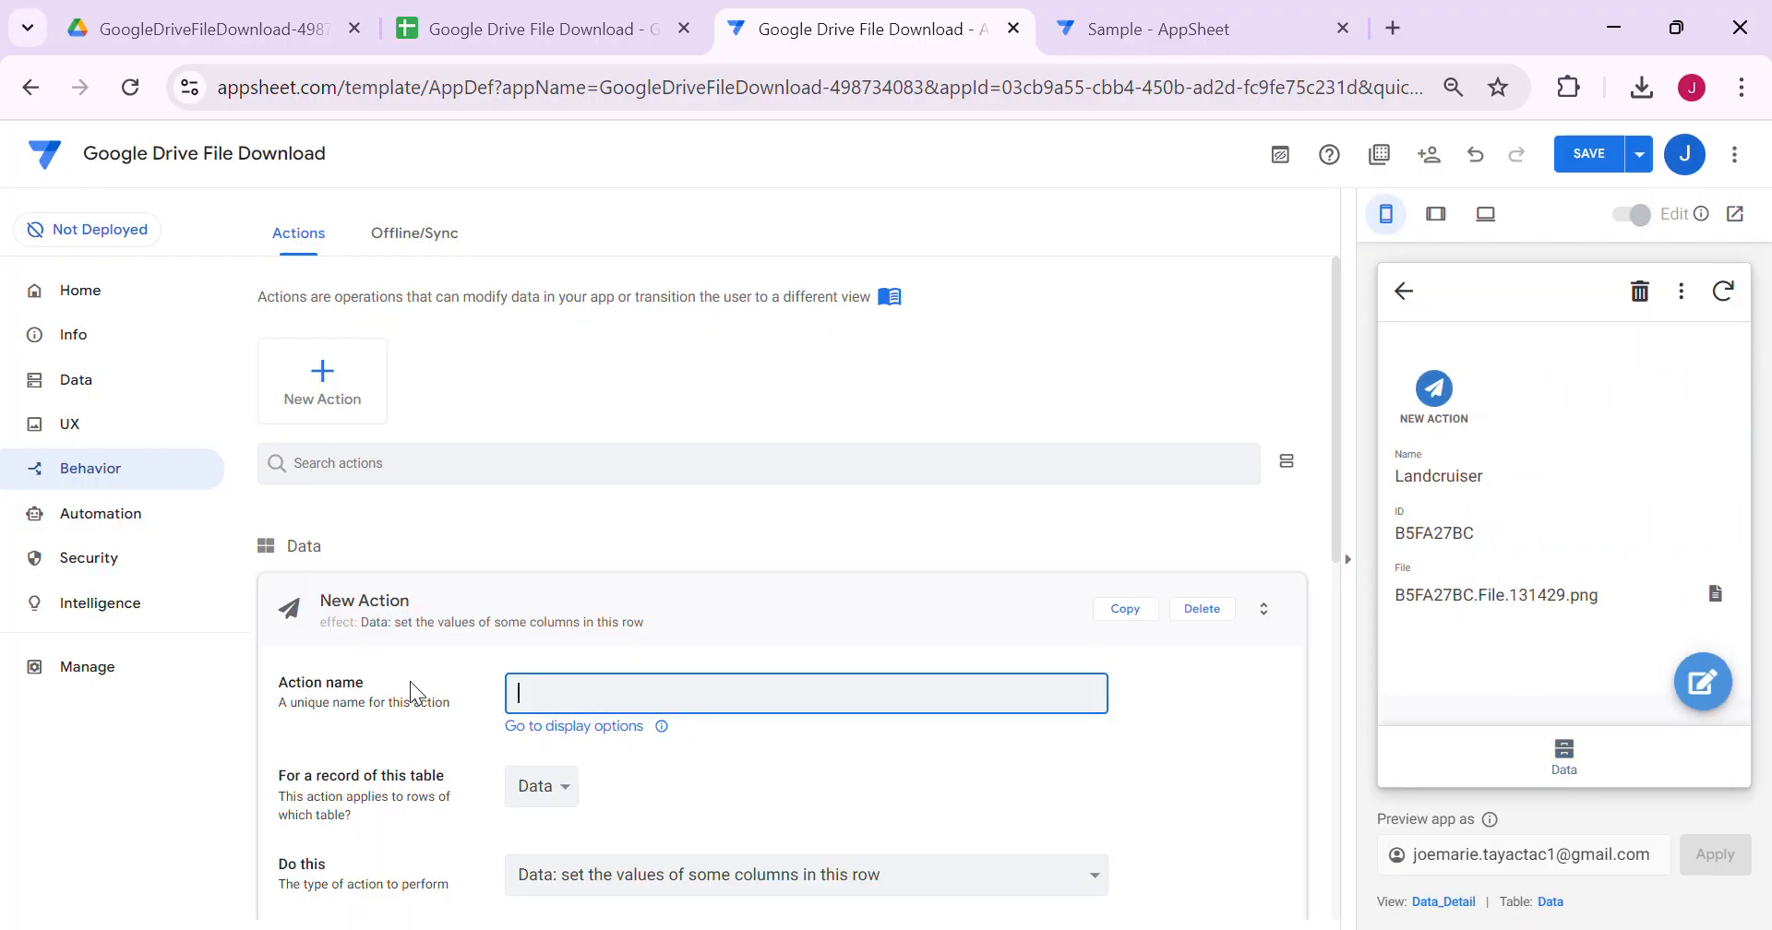
pyautogui.write('Downl')
pyautogui.write('oad')
pyautogui.press('Return')
pyautogui.scroll(-2, 816, 442)
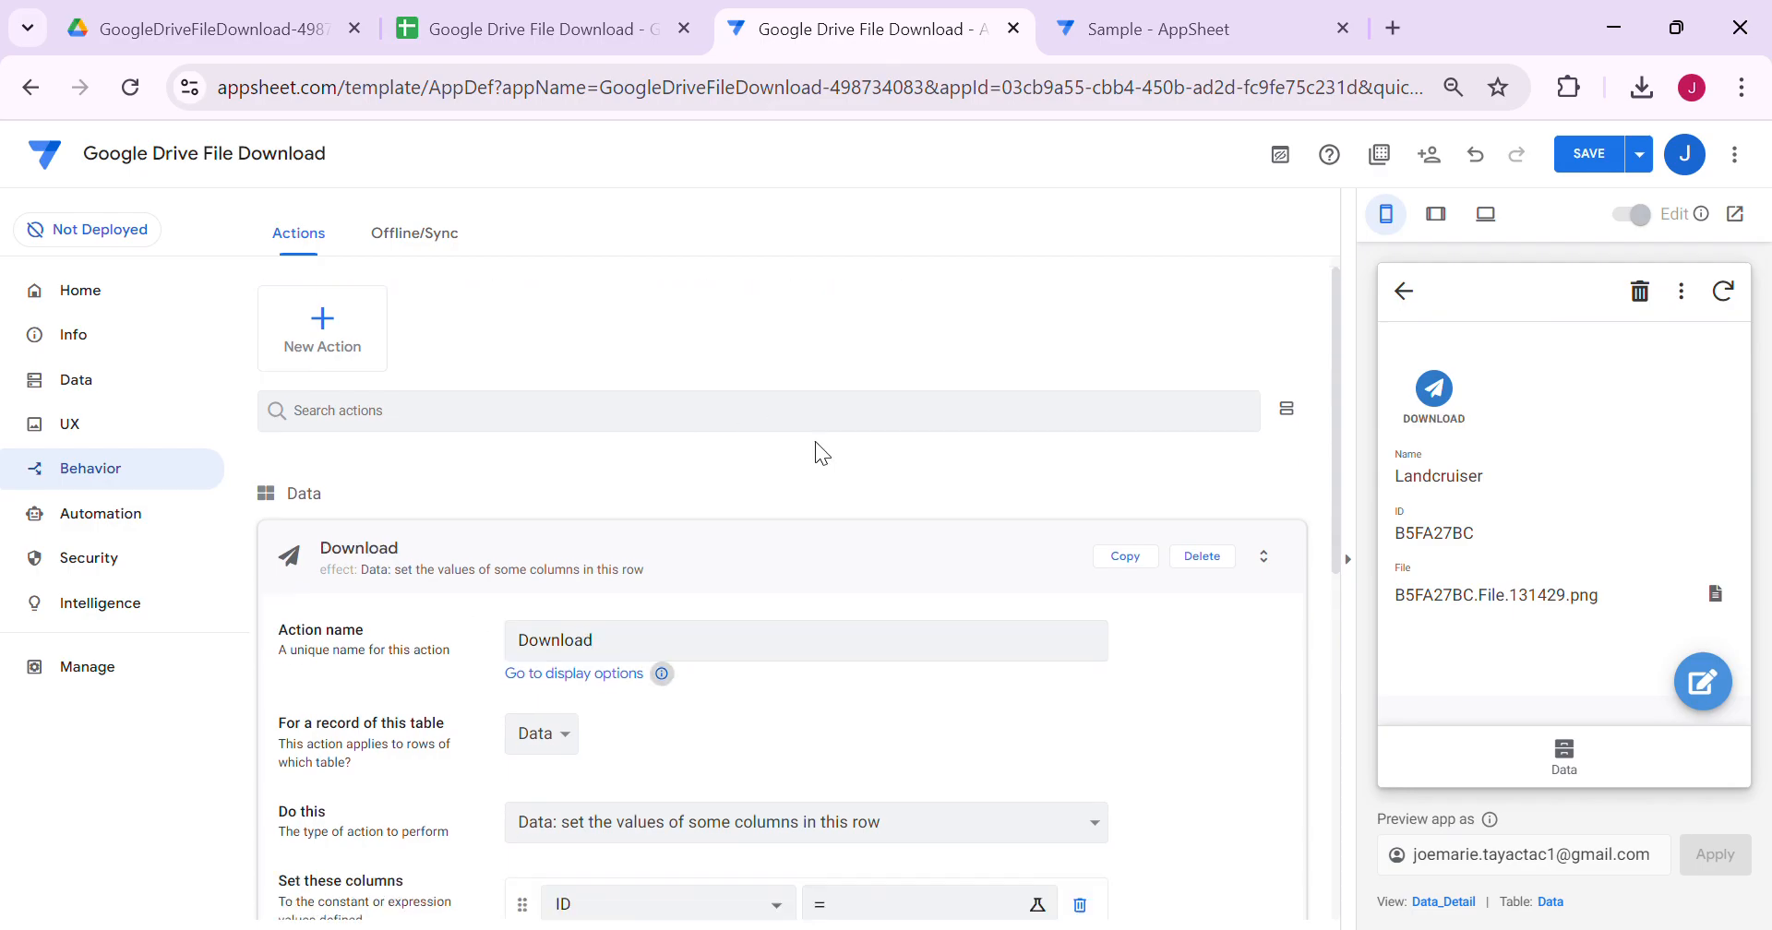
pyautogui.click(688, 608)
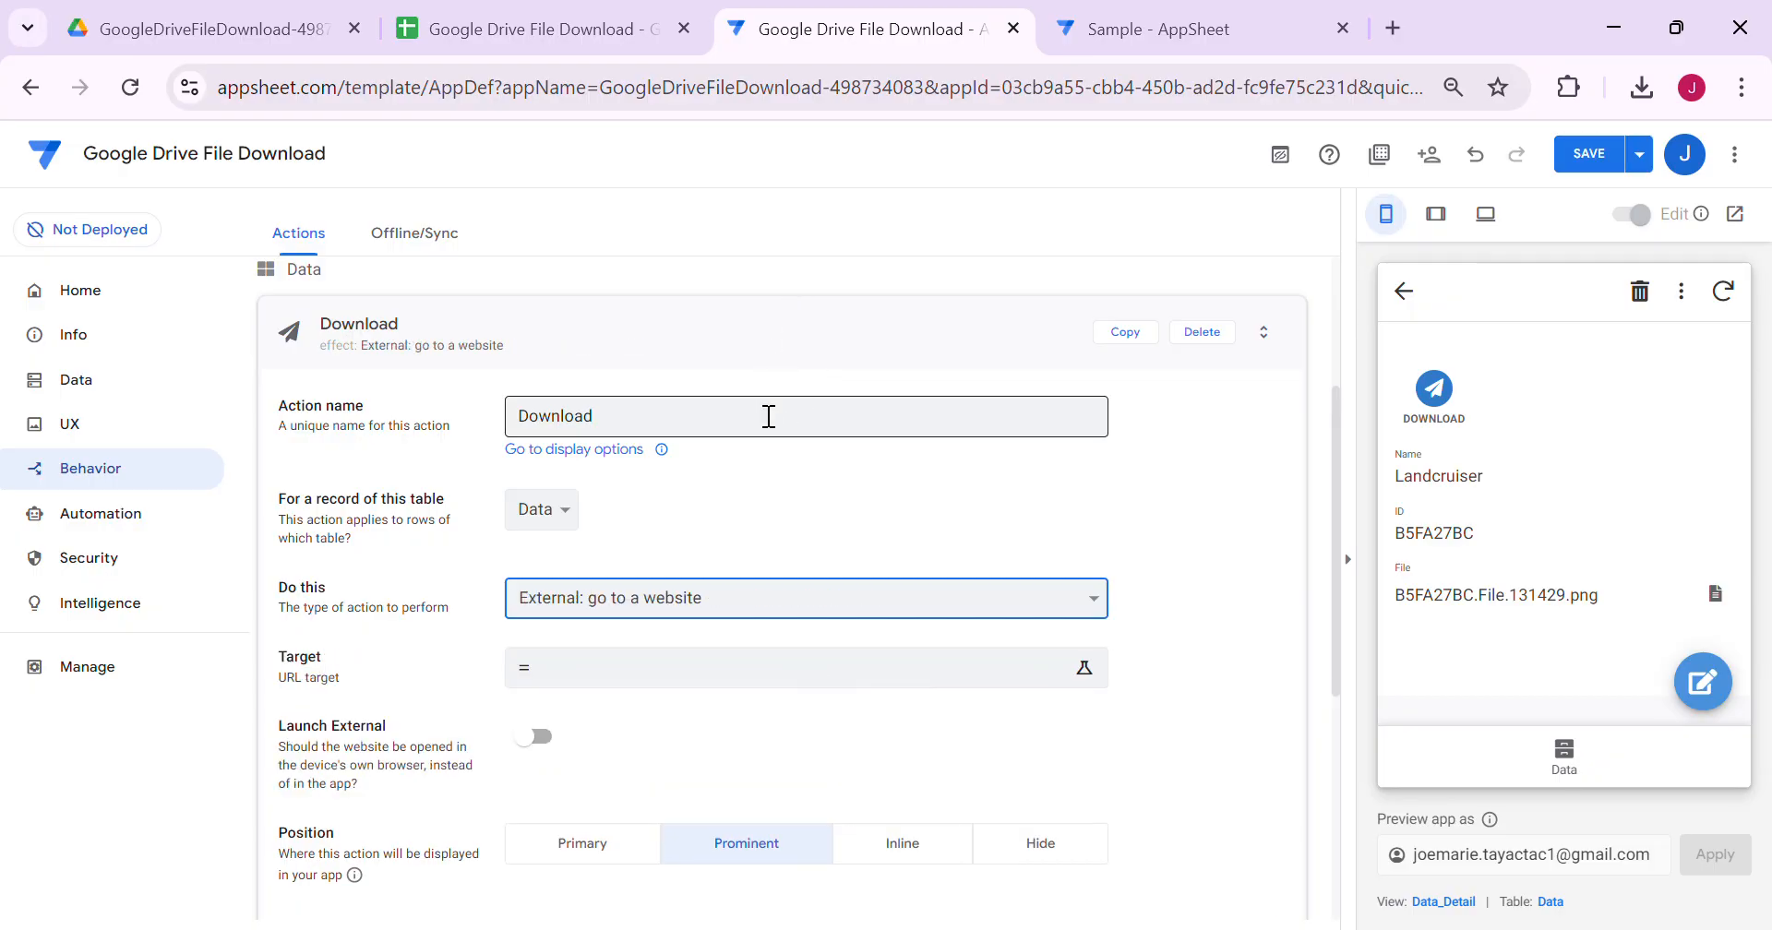
pyautogui.scroll(-1, 968, 644)
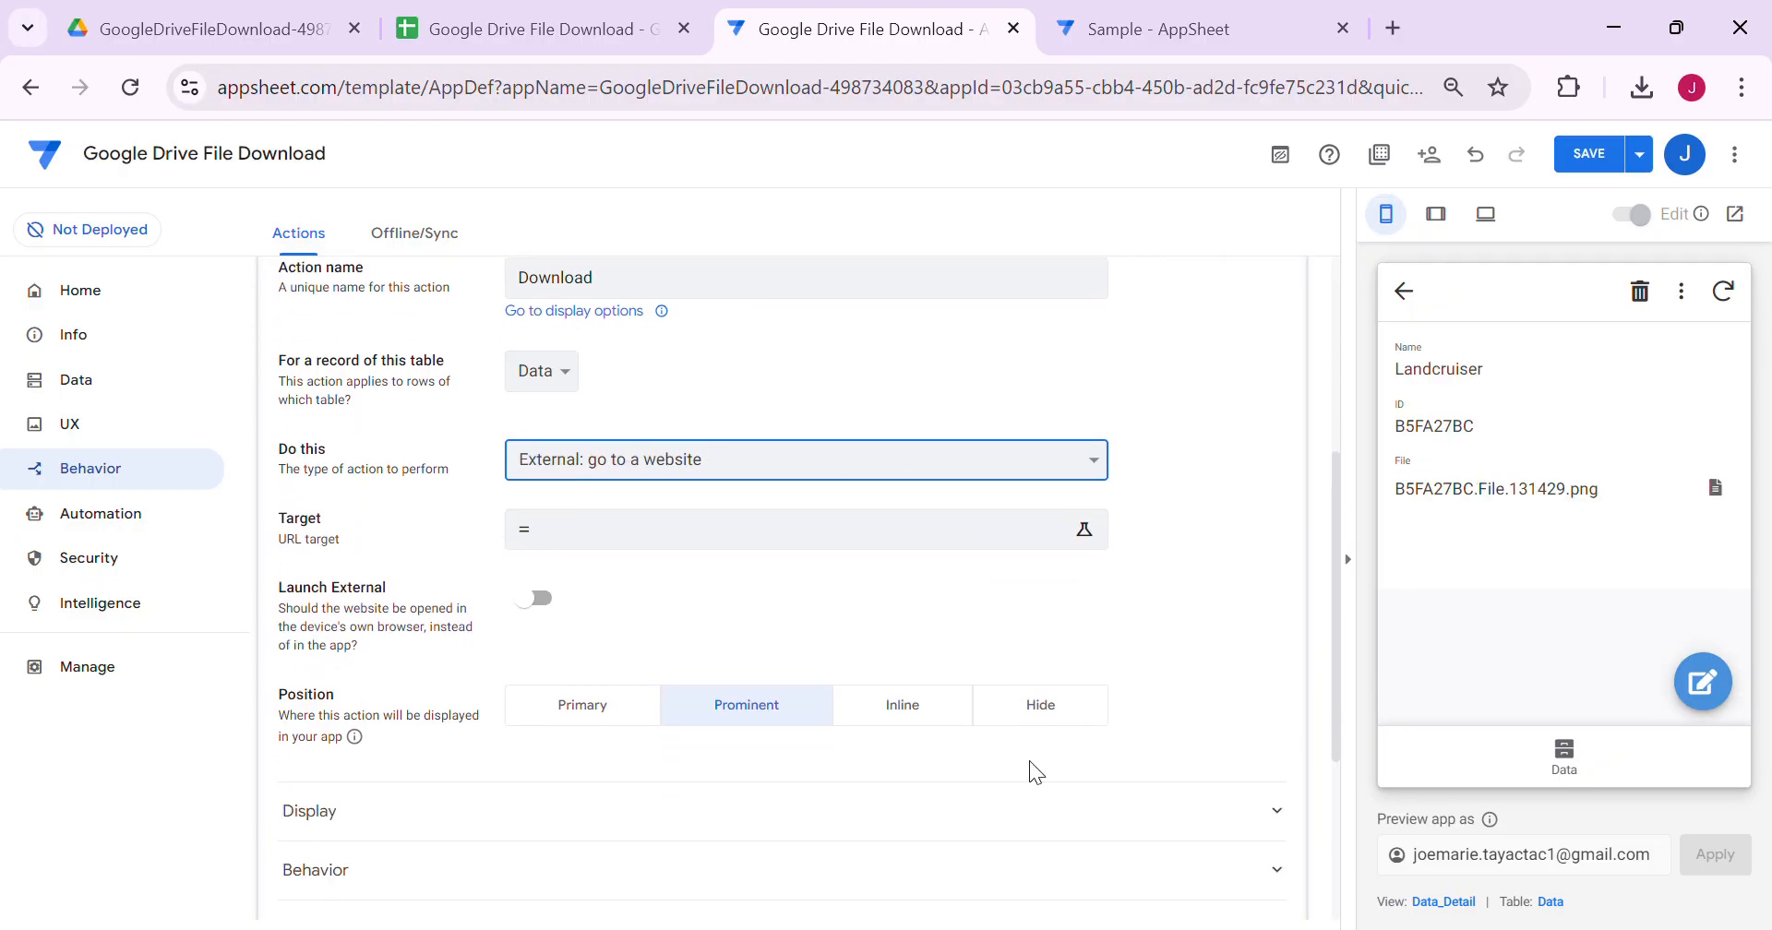
pyautogui.click(685, 528)
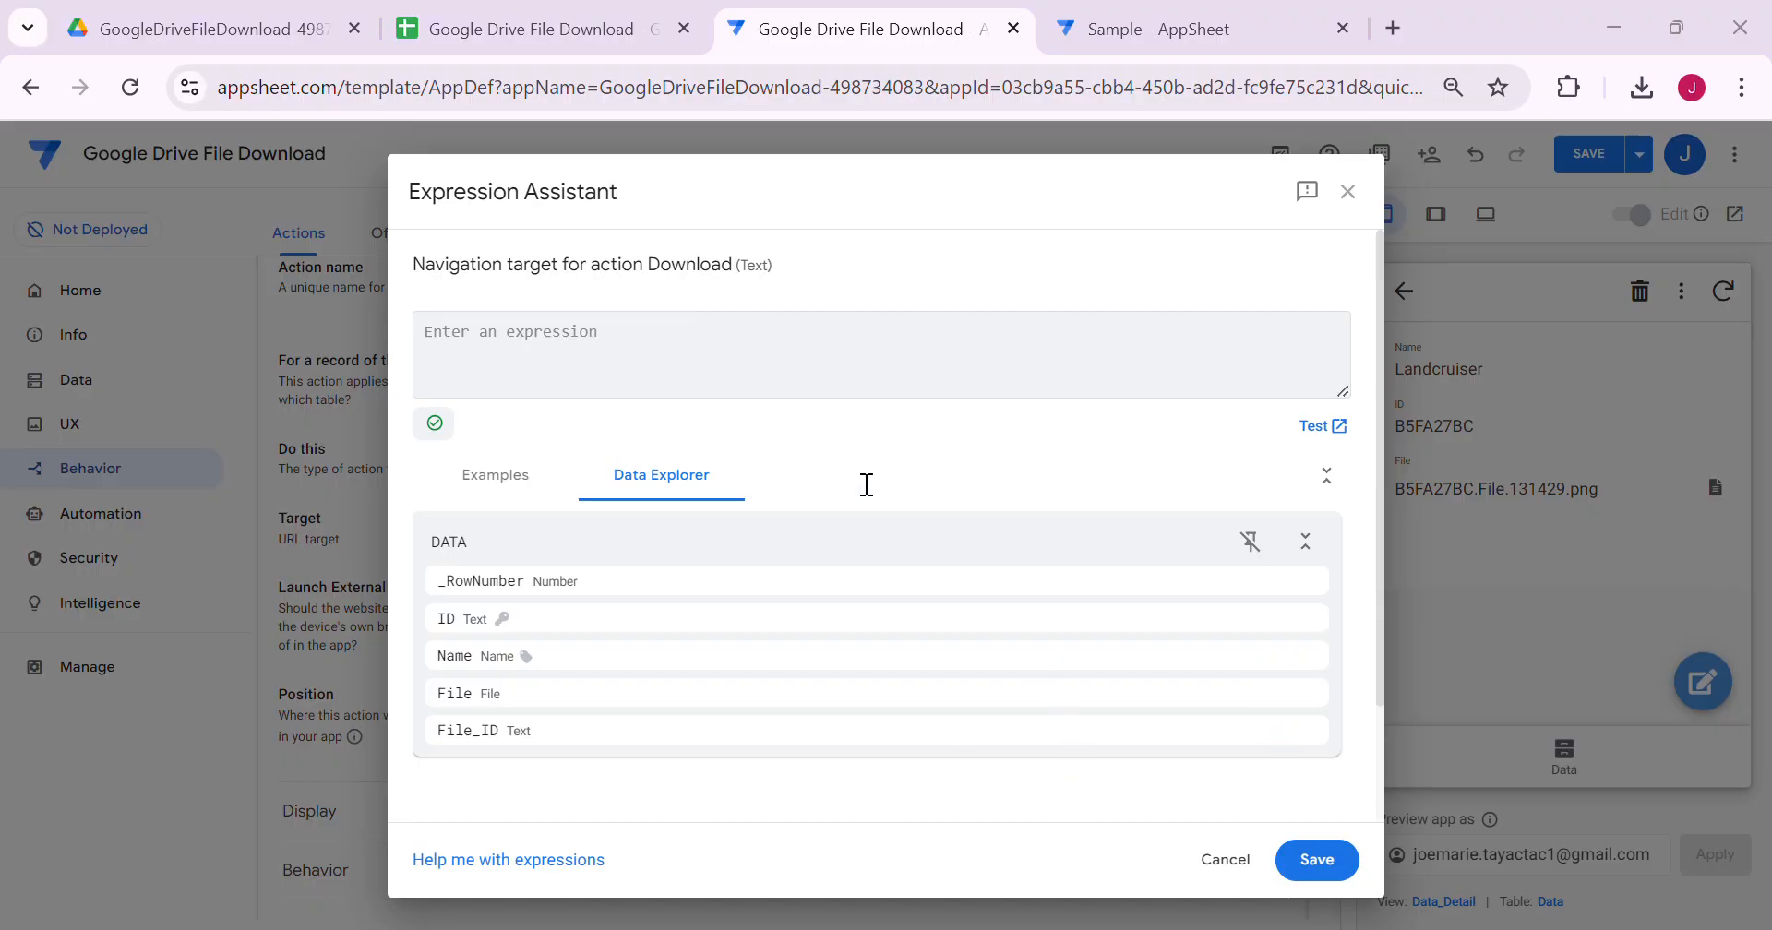
pyautogui.click(1186, 368)
pyautogui.write('CONCATENATE("https://drive.google.com/uc?export=download&id=",[File_ID])')
pyautogui.click(552, 337)
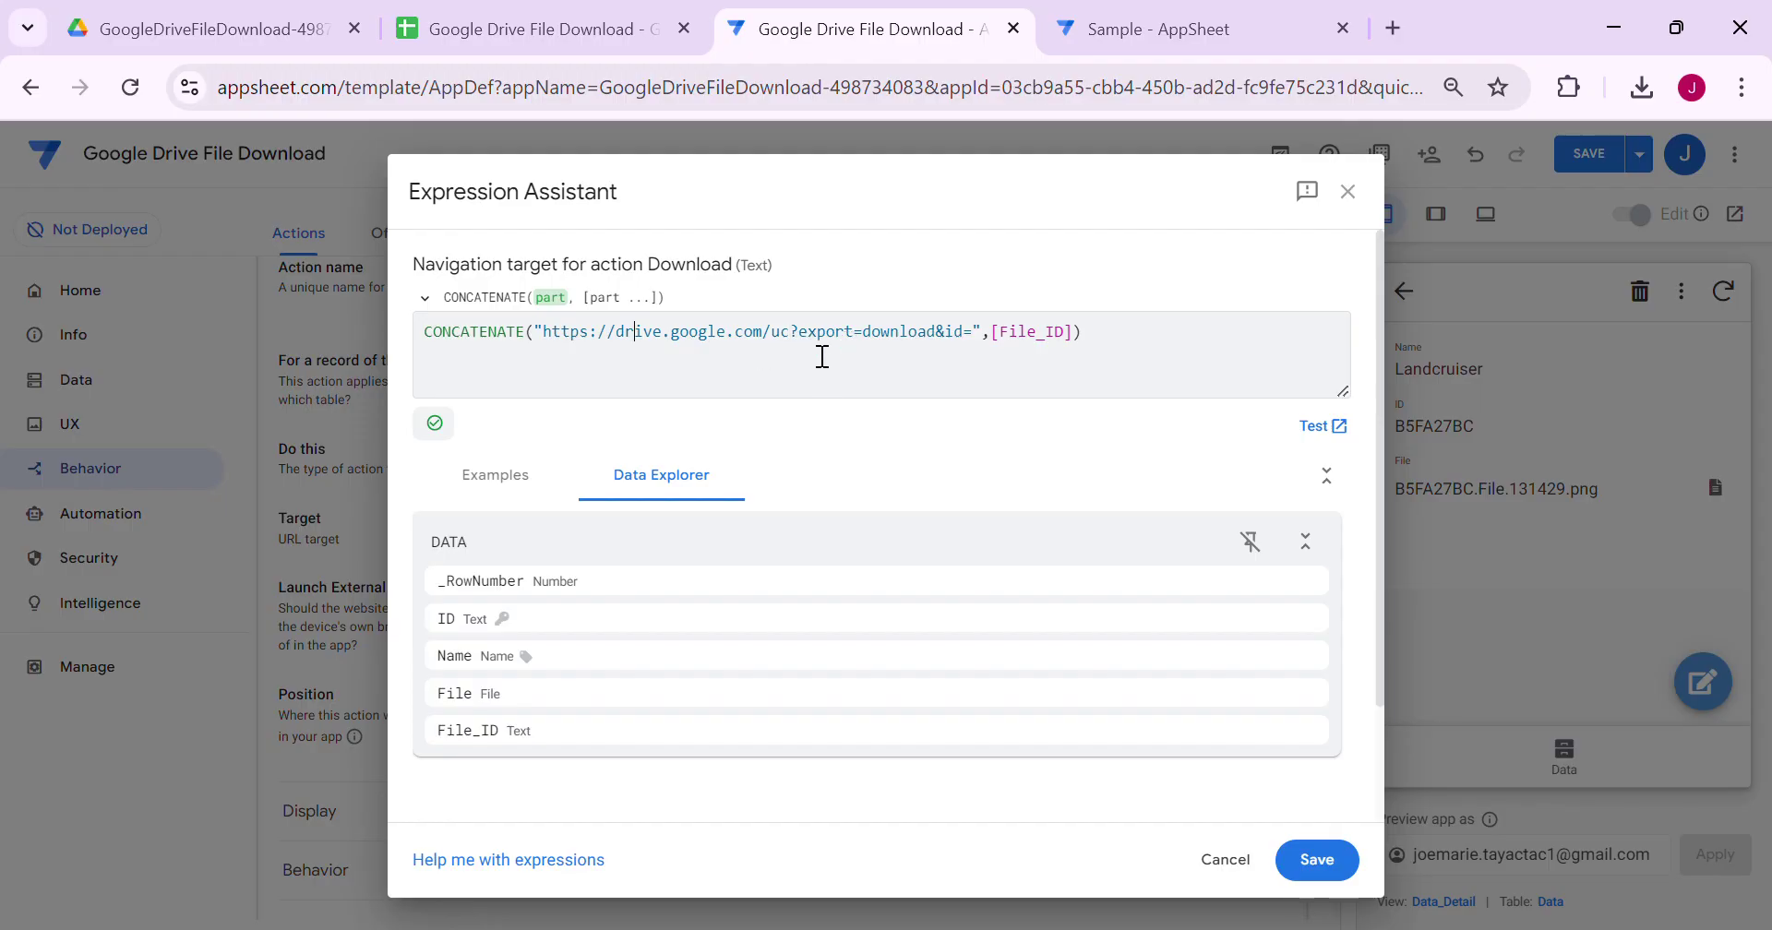
pyautogui.moveTo(862, 333); pyautogui.dragTo(952, 332)
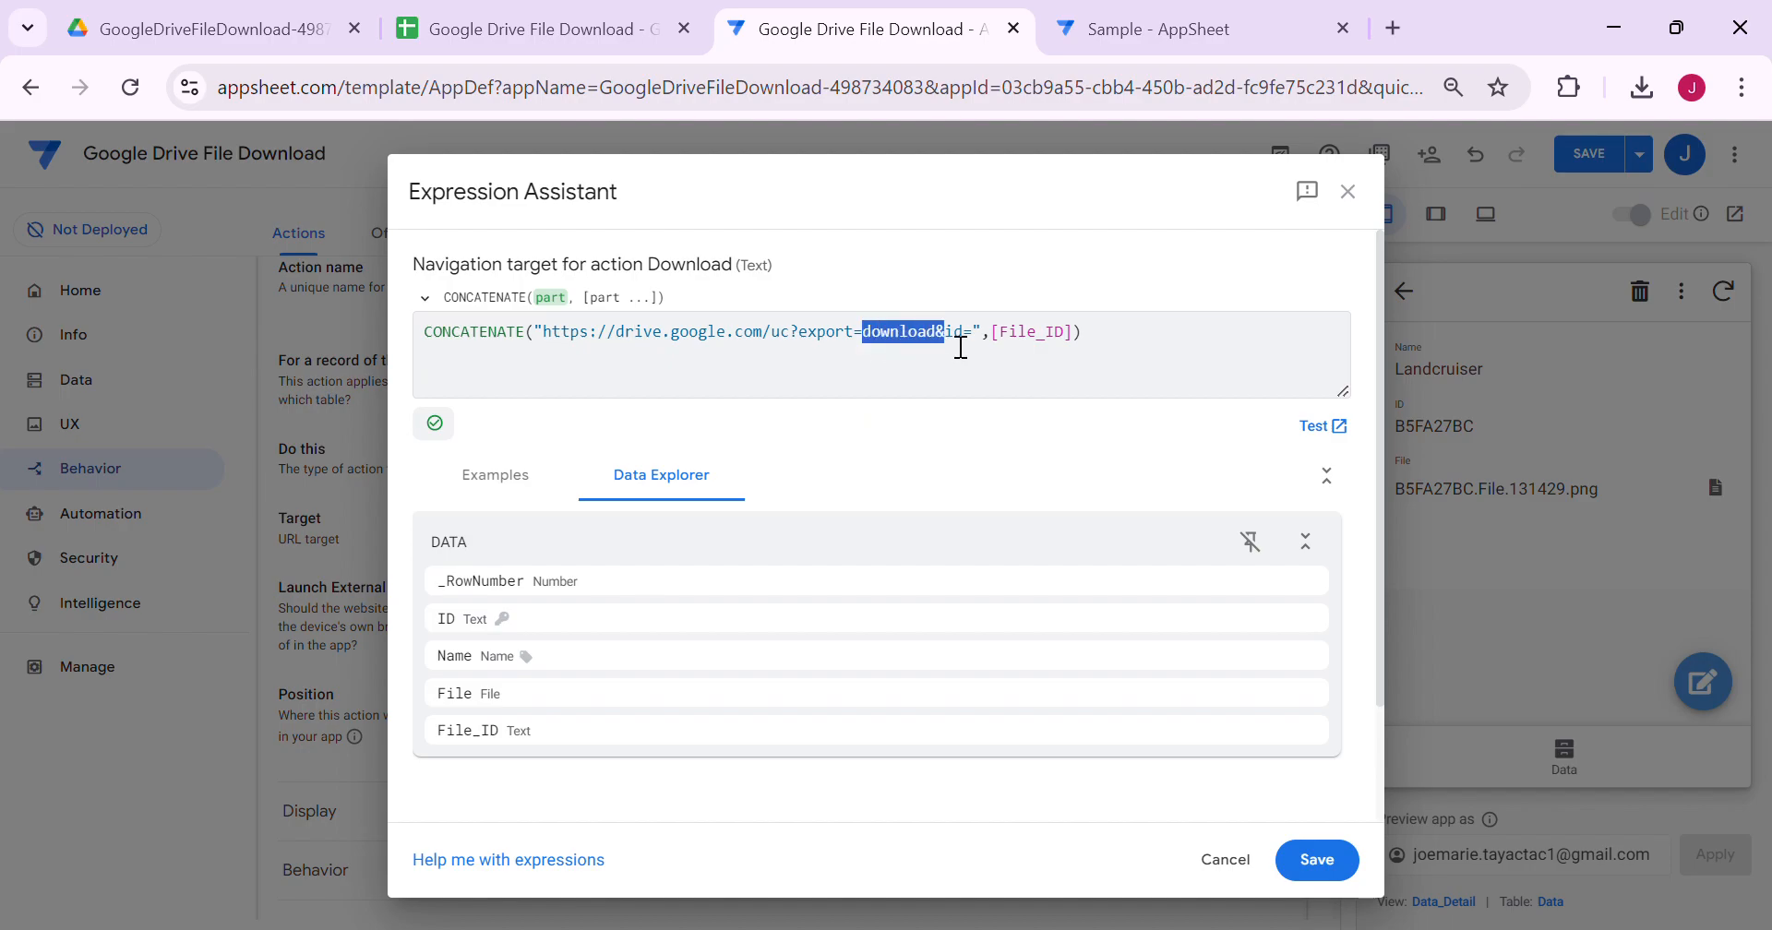
pyautogui.click(991, 332)
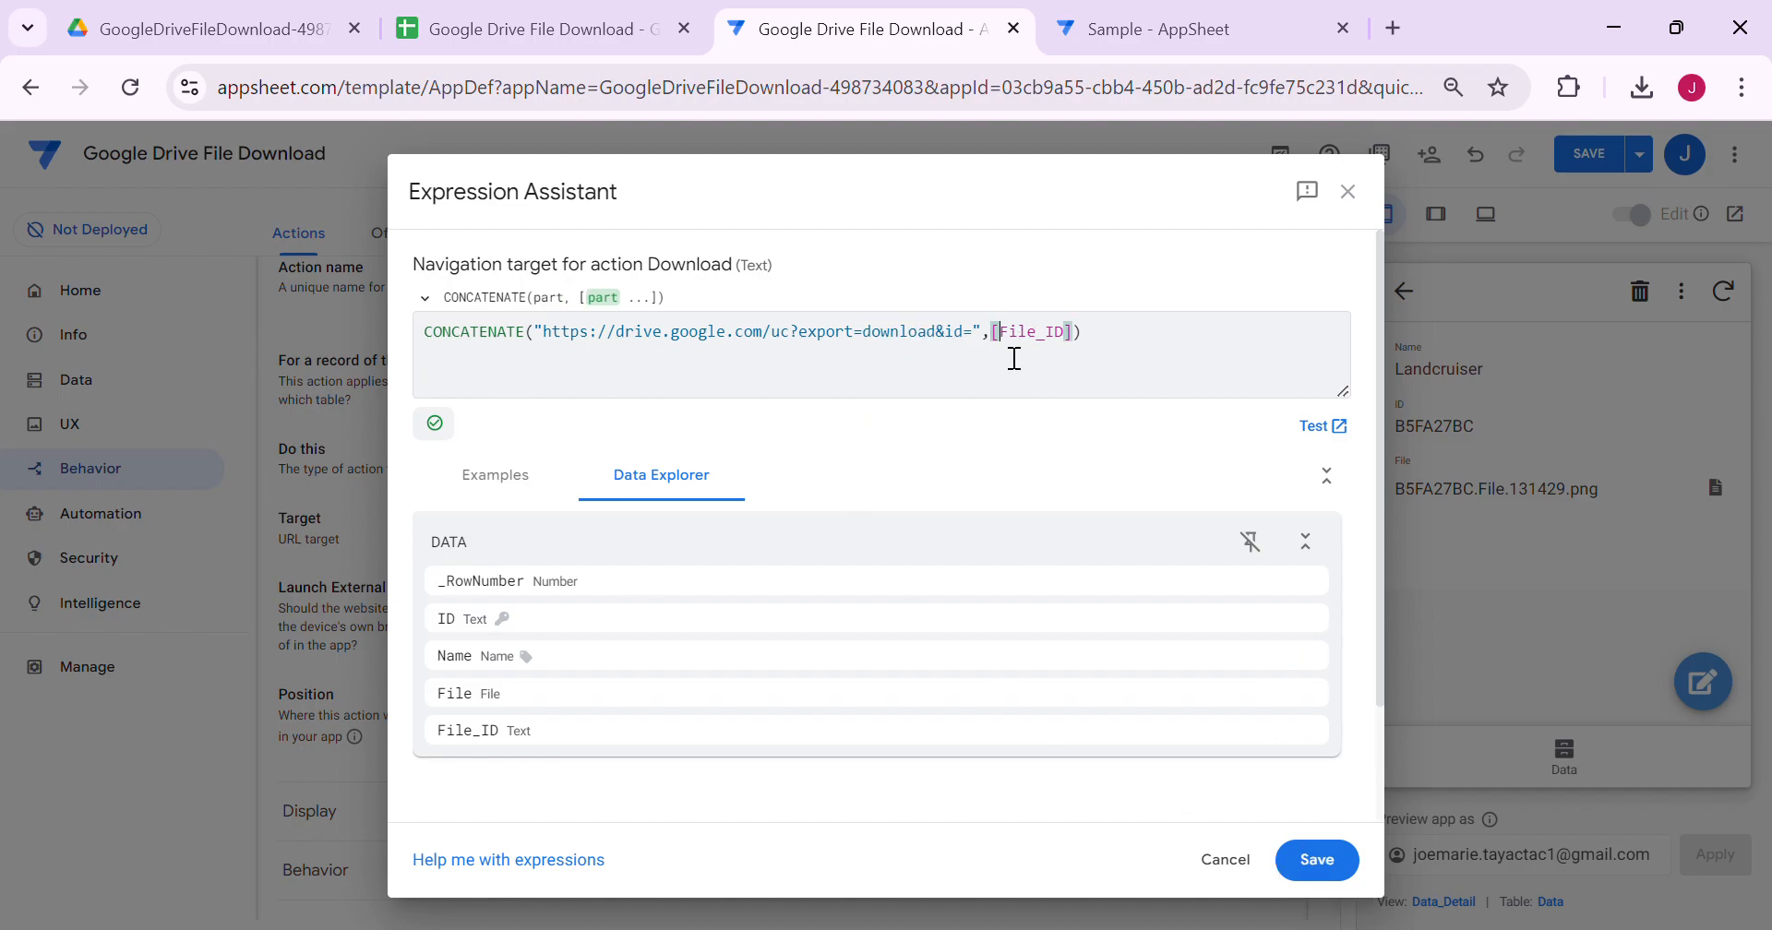
pyautogui.click(1317, 860)
pyautogui.scroll(-2, 680, 622)
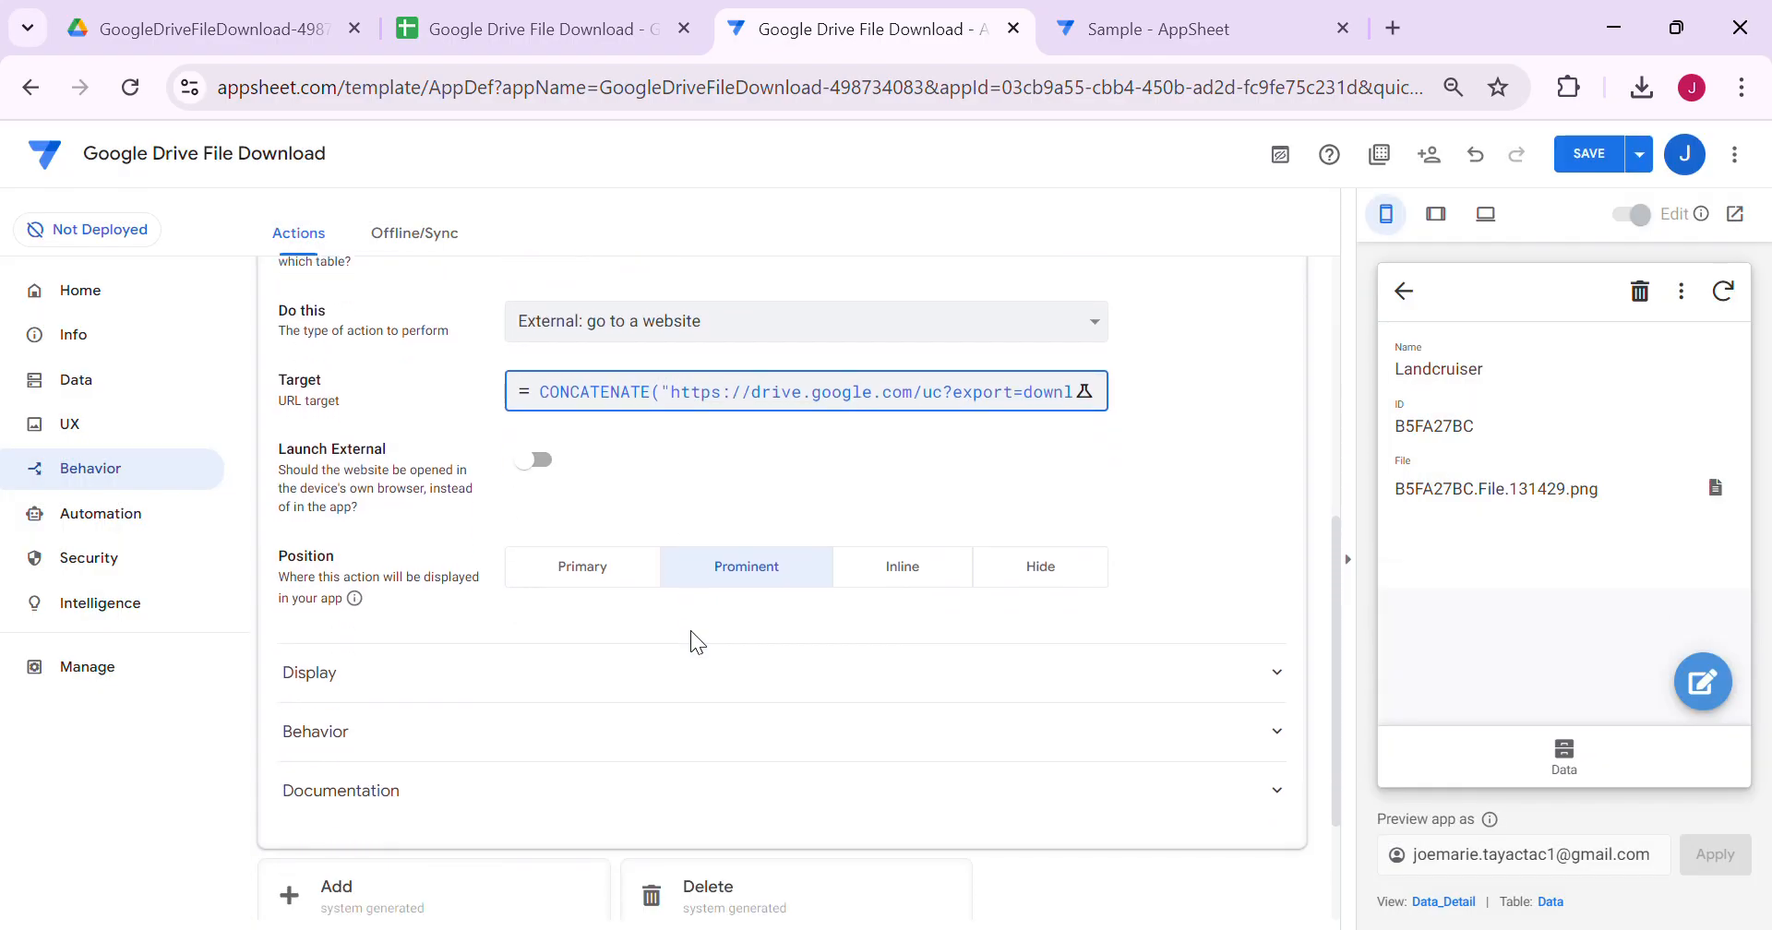
pyautogui.scroll(3, 690, 629)
pyautogui.scroll(-3, 593, 729)
# Step: Give the Download action the cloud-download icon under Display and save the app
pyautogui.click(364, 672)
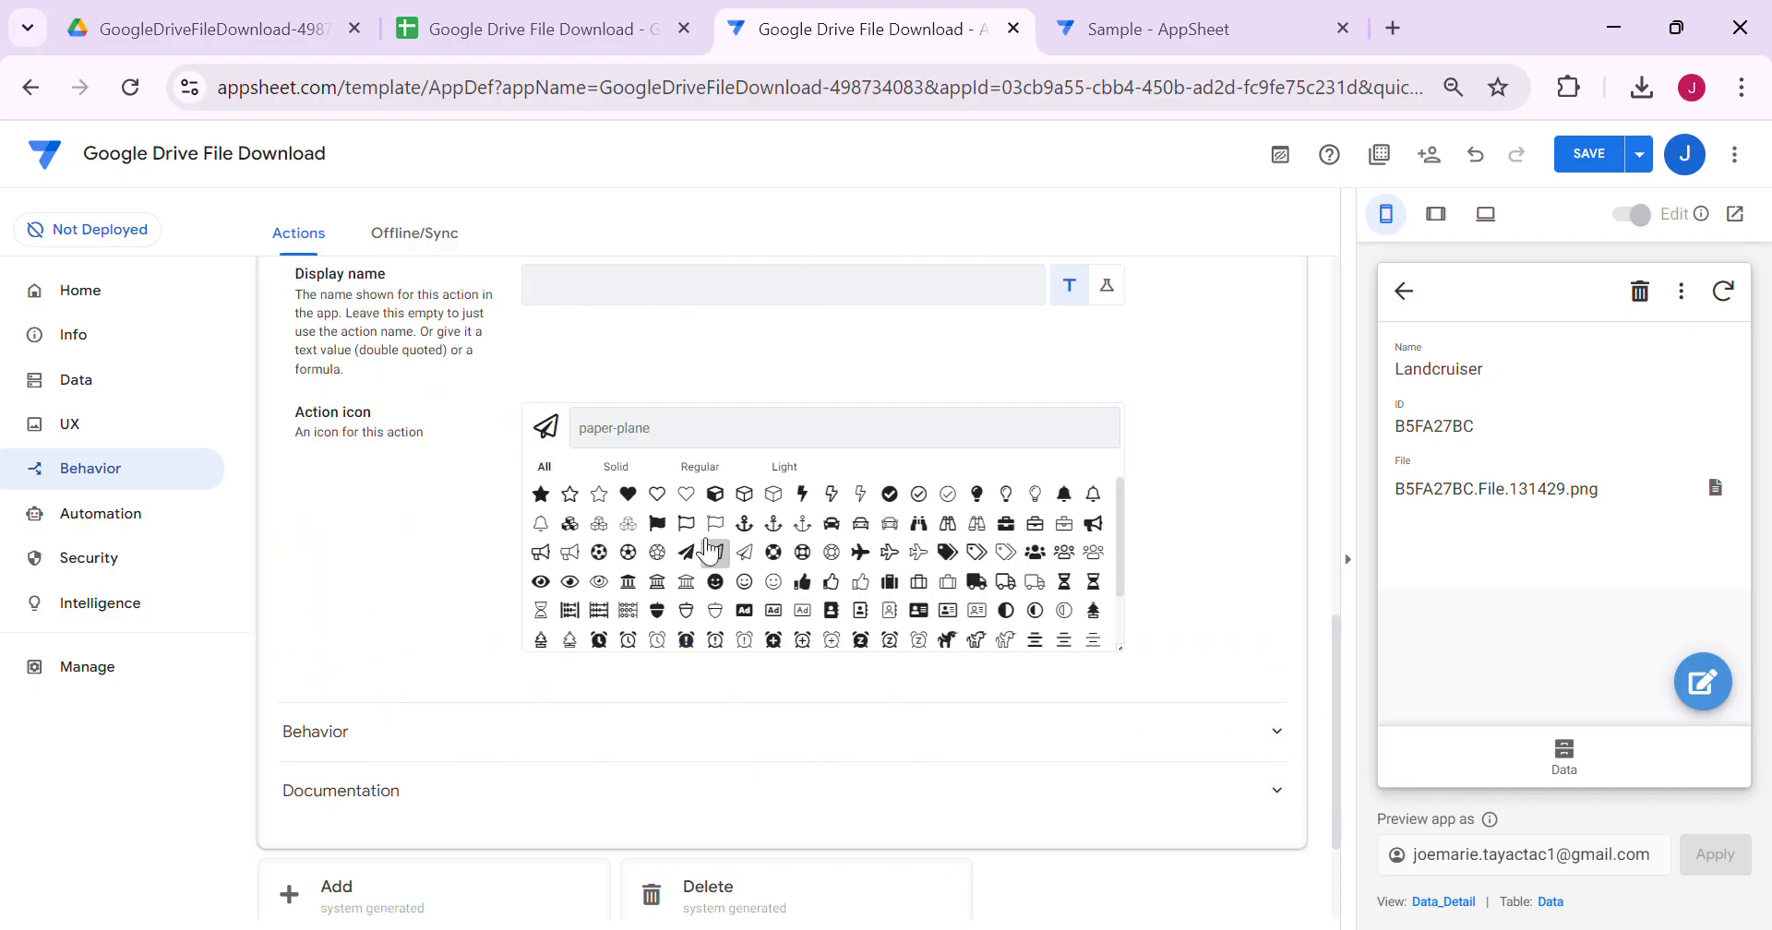
pyautogui.write('downl')
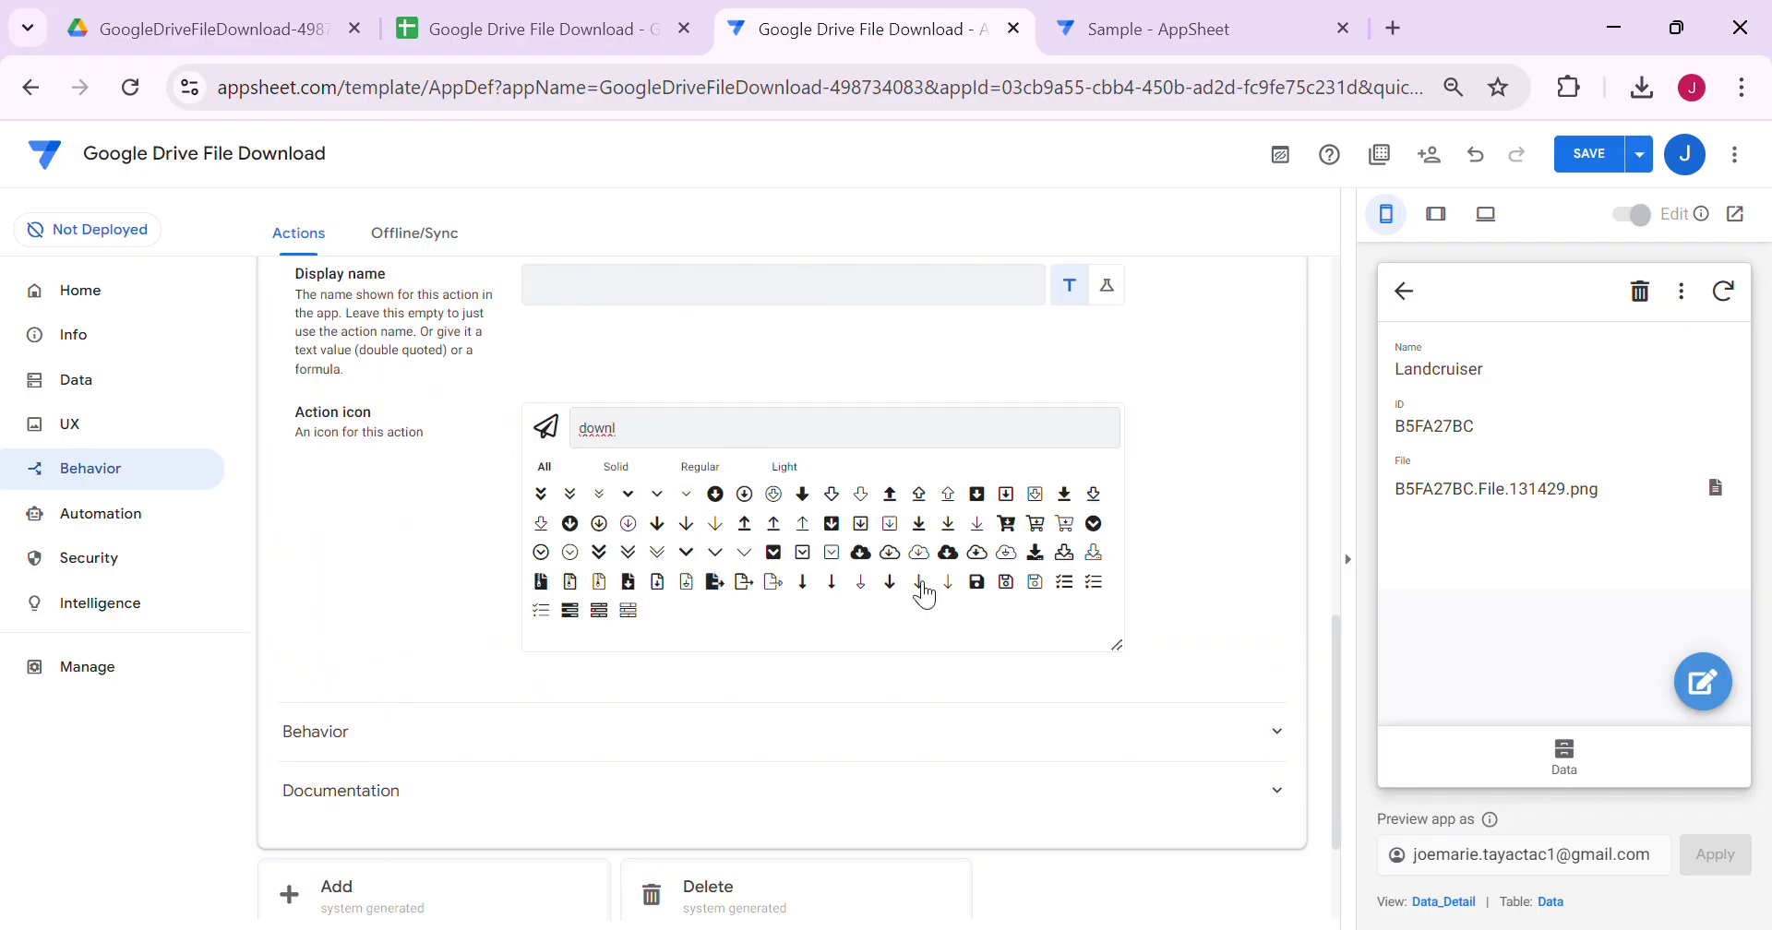
pyautogui.click(869, 561)
pyautogui.click(76, 380)
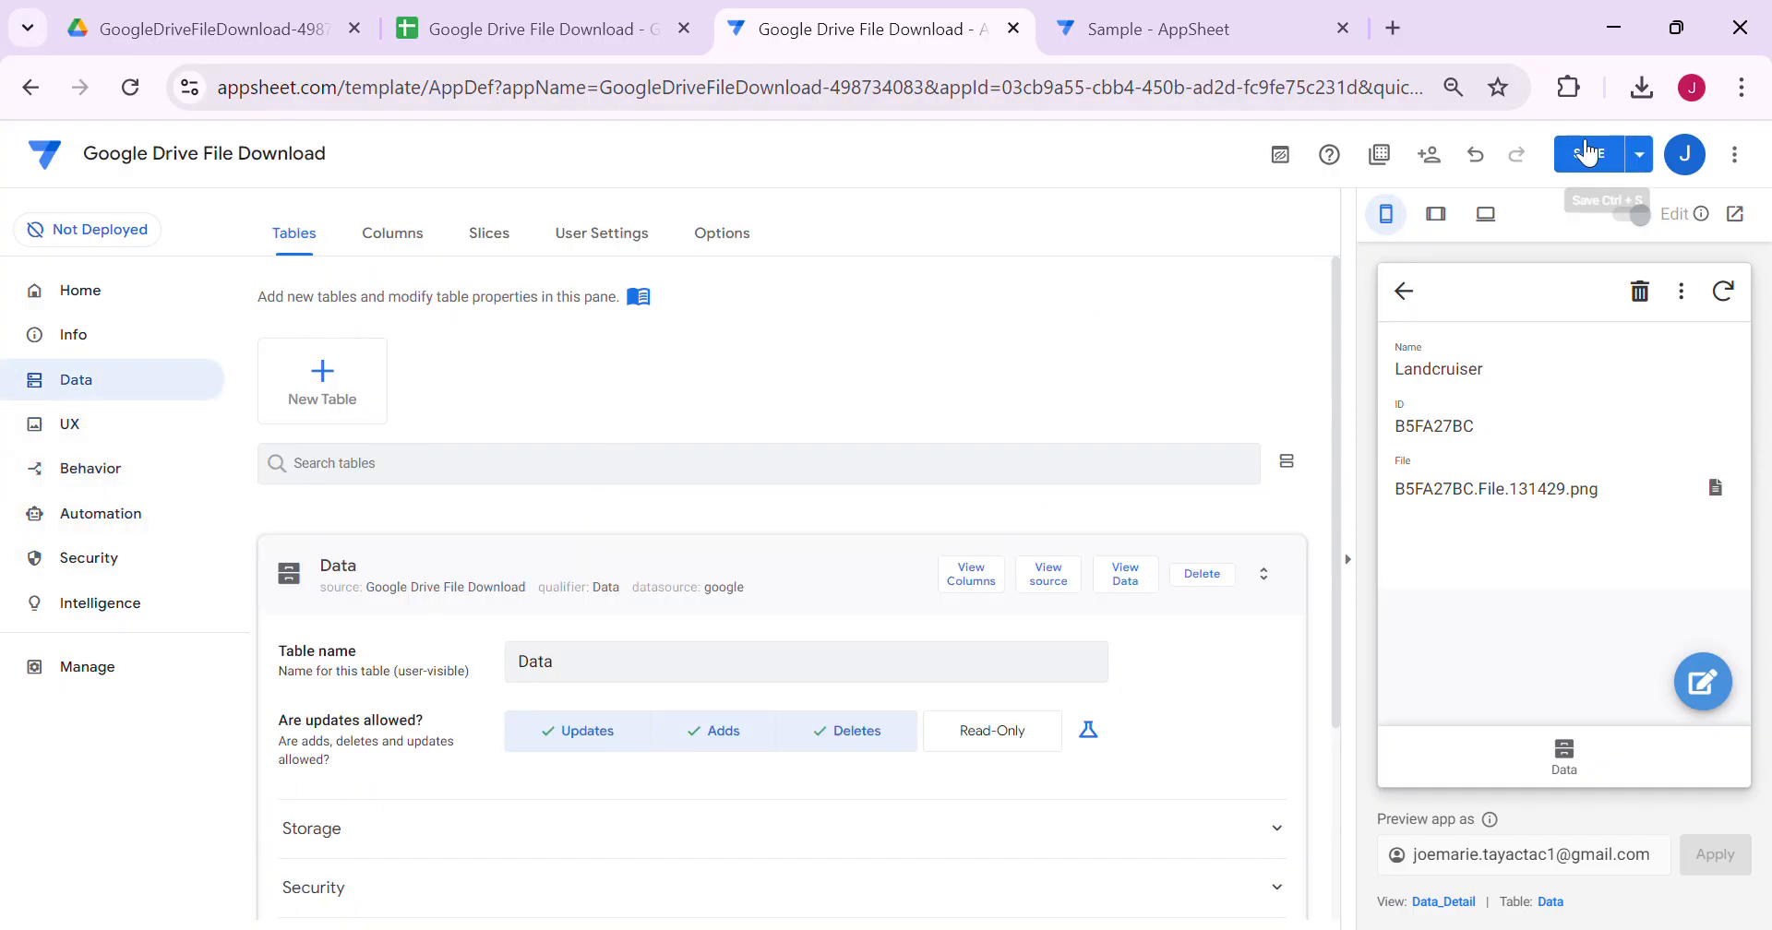
pyautogui.click(1587, 152)
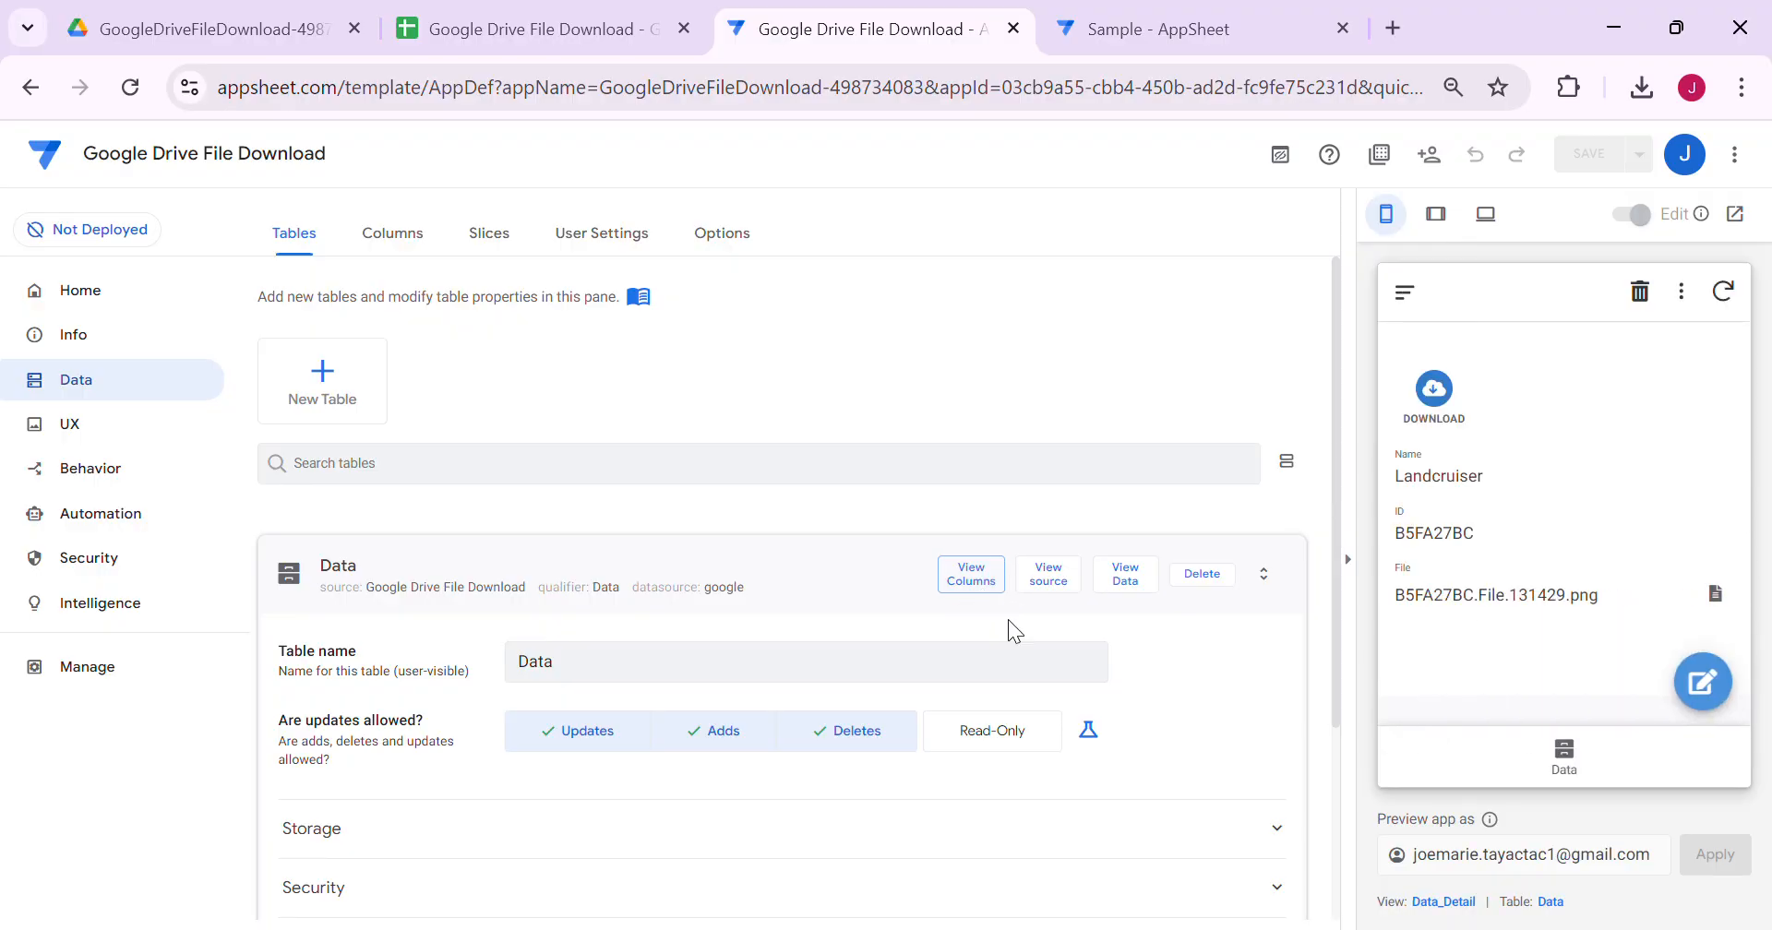
# Step: Set Data_Detail column order to manual, remove the File column, and save the app
pyautogui.moveTo(1620, 762)
pyautogui.click(1442, 902)
pyautogui.scroll(-3, 1024, 687)
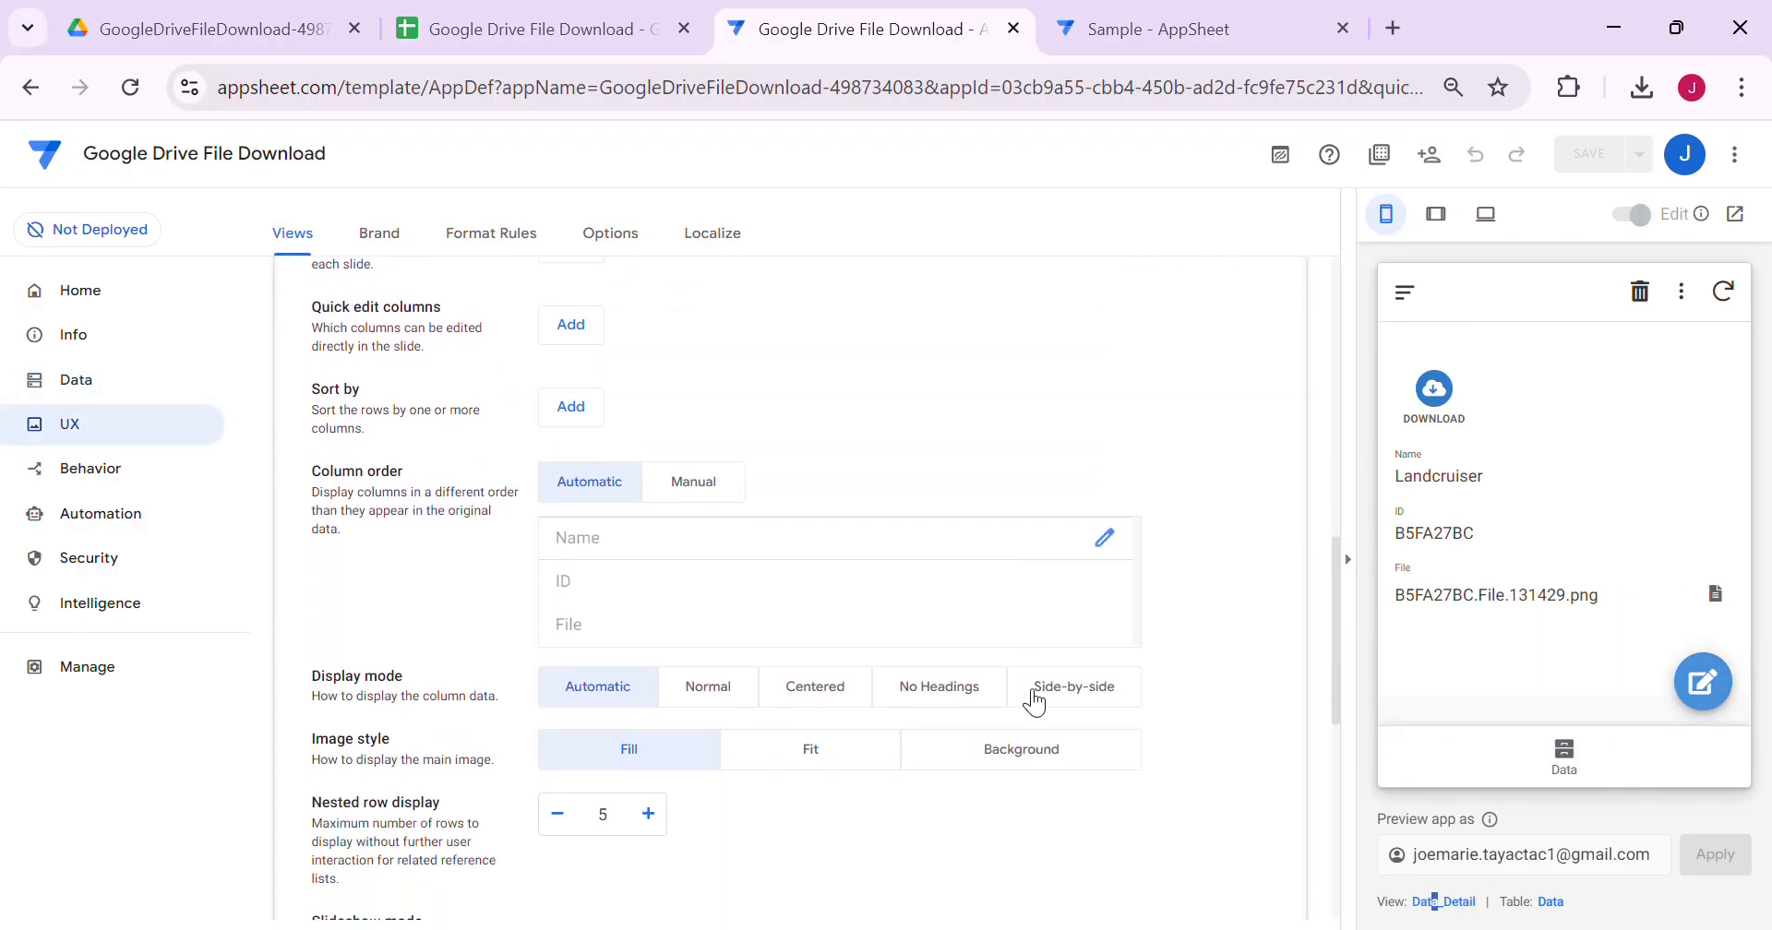
pyautogui.click(706, 485)
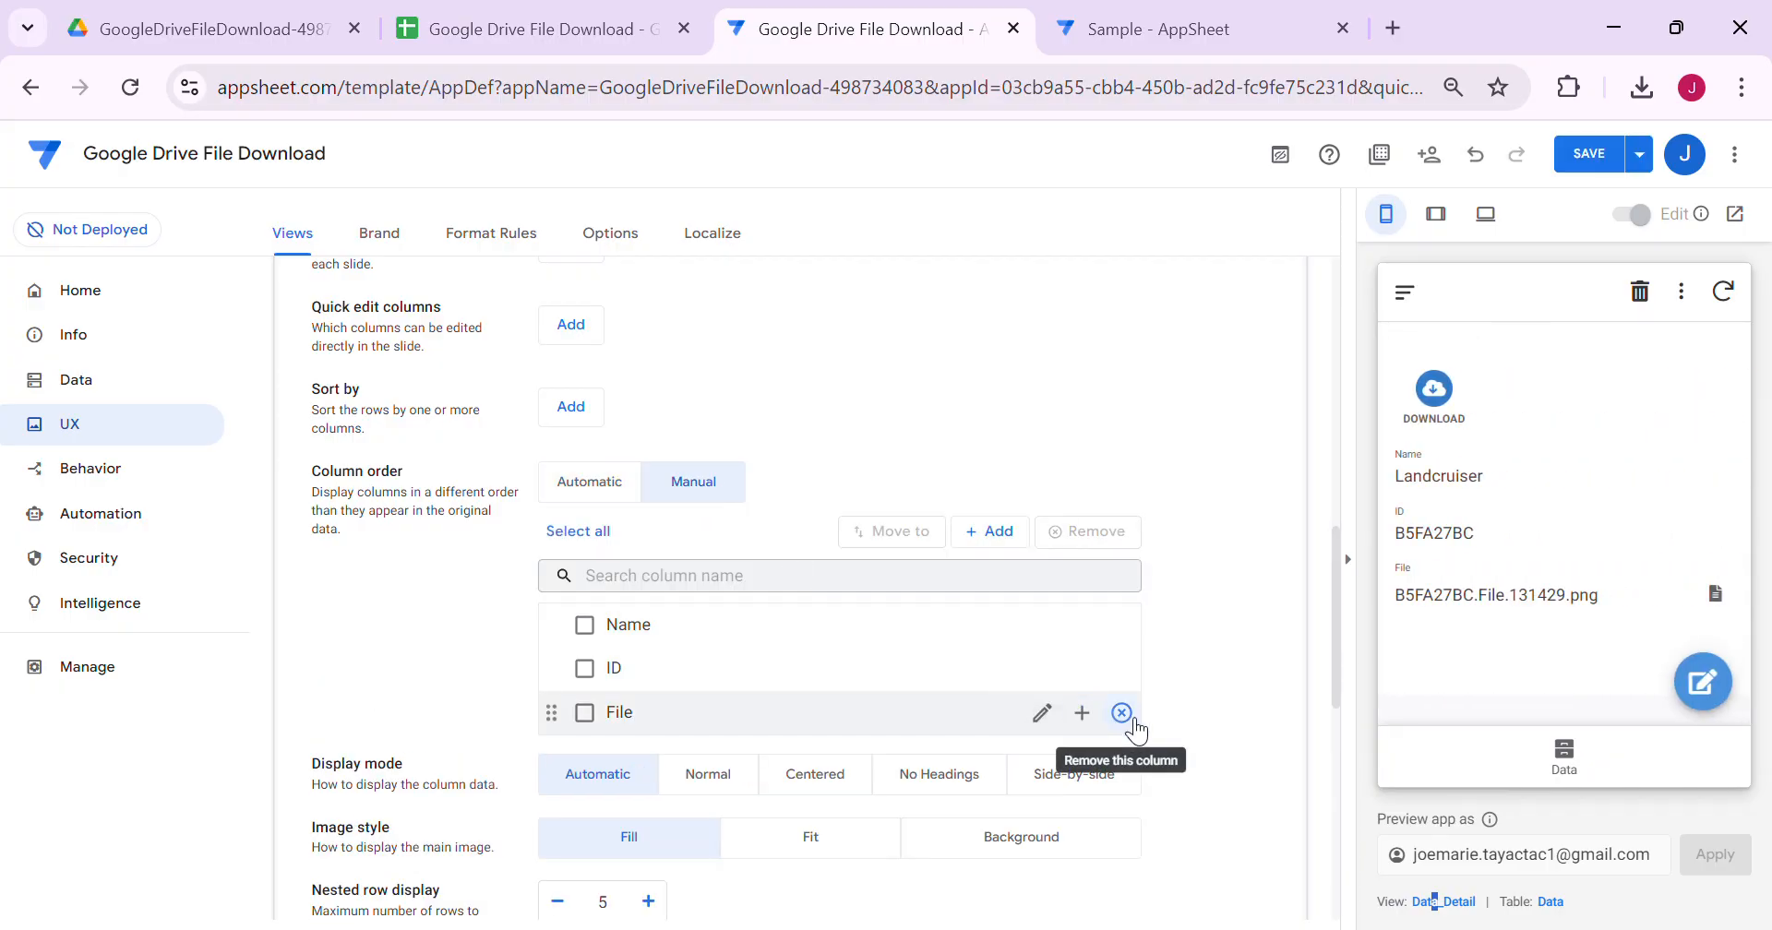
pyautogui.click(1122, 713)
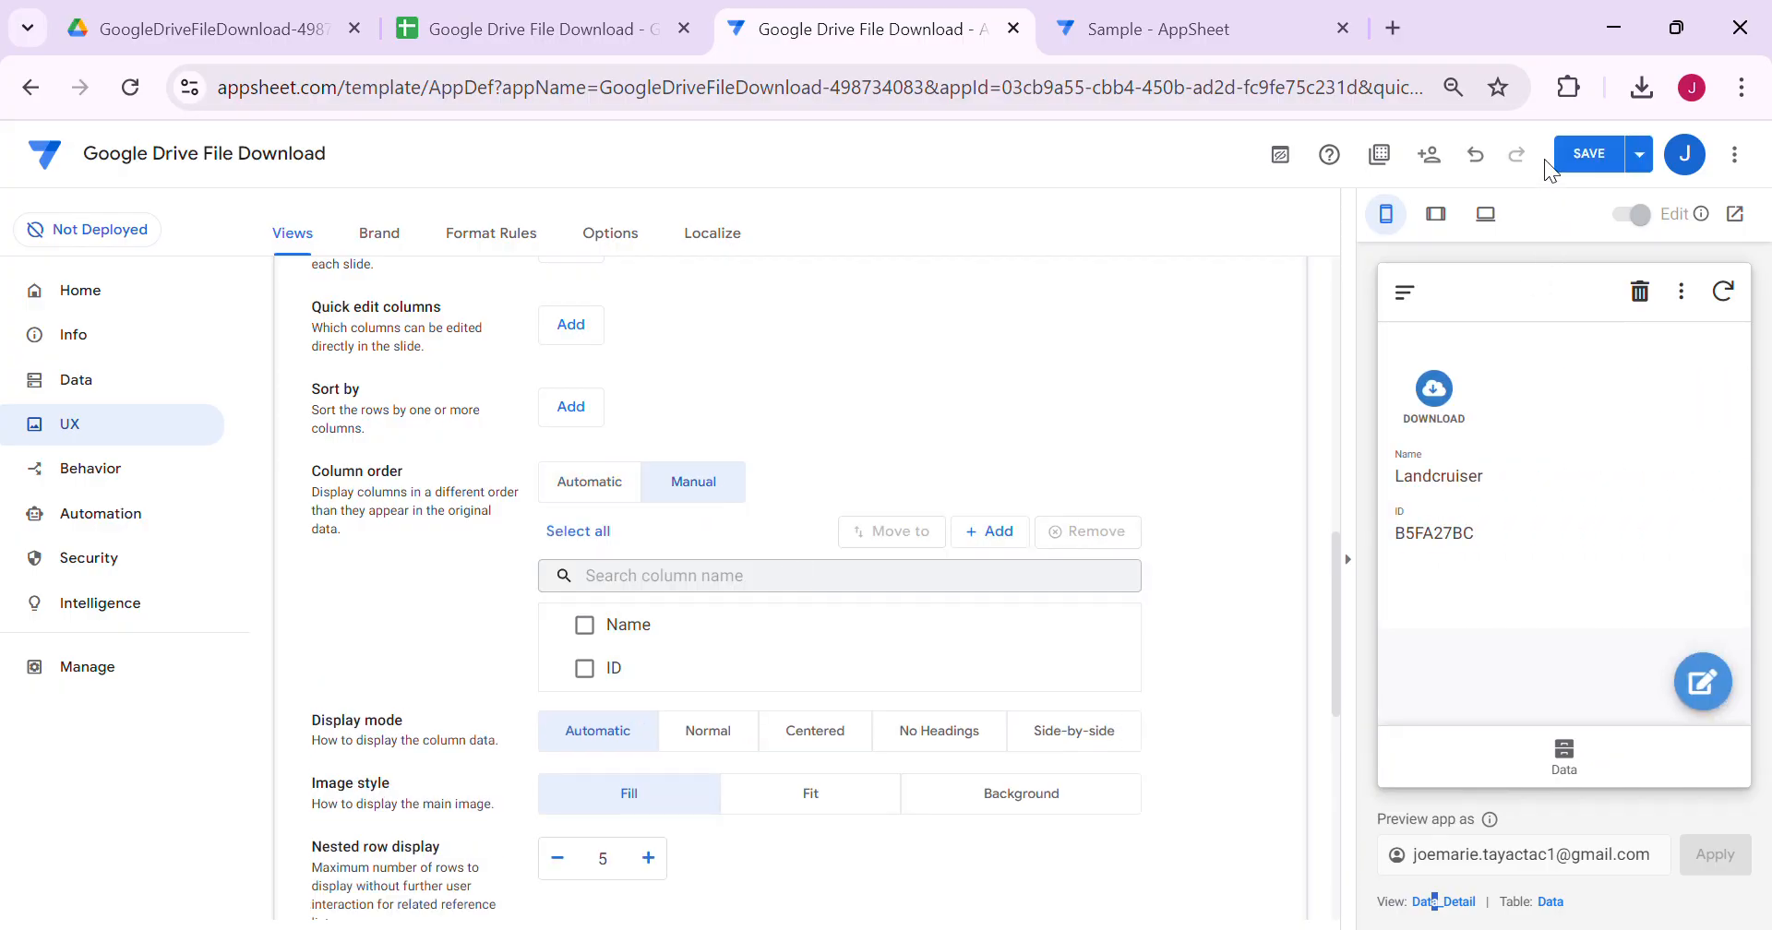
pyautogui.click(1590, 153)
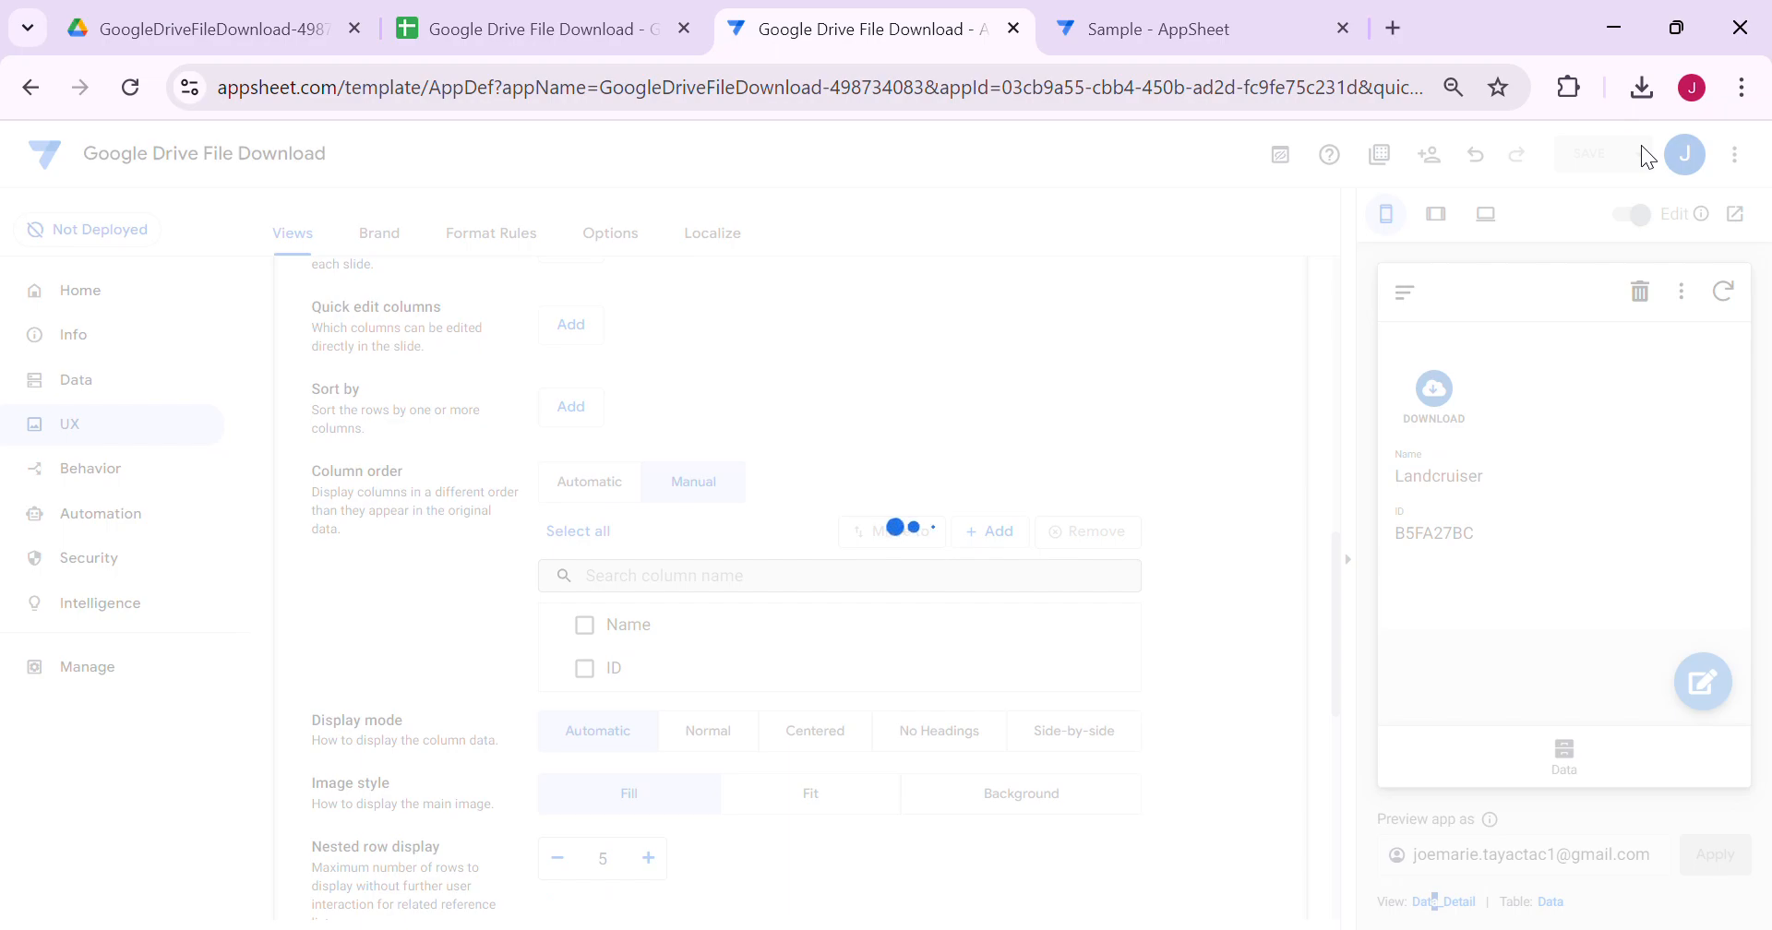
pyautogui.click(104, 382)
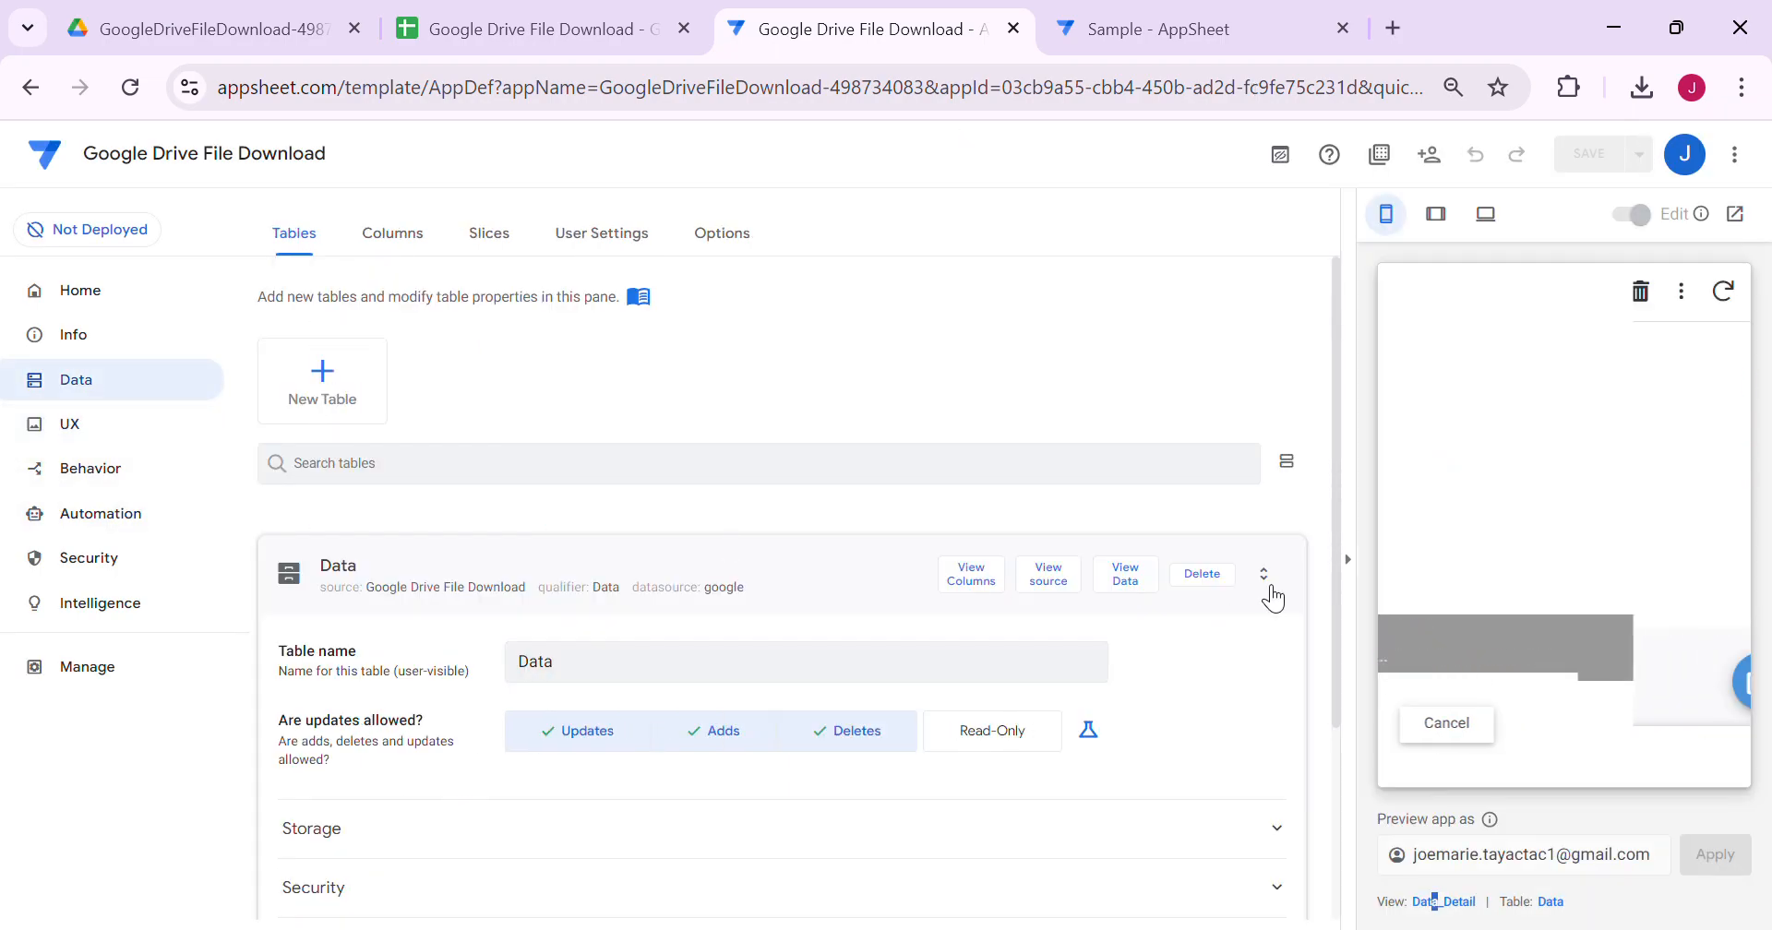
# Step: Review the Data table's columns, checking the empty File_ID column settings
pyautogui.click(970, 573)
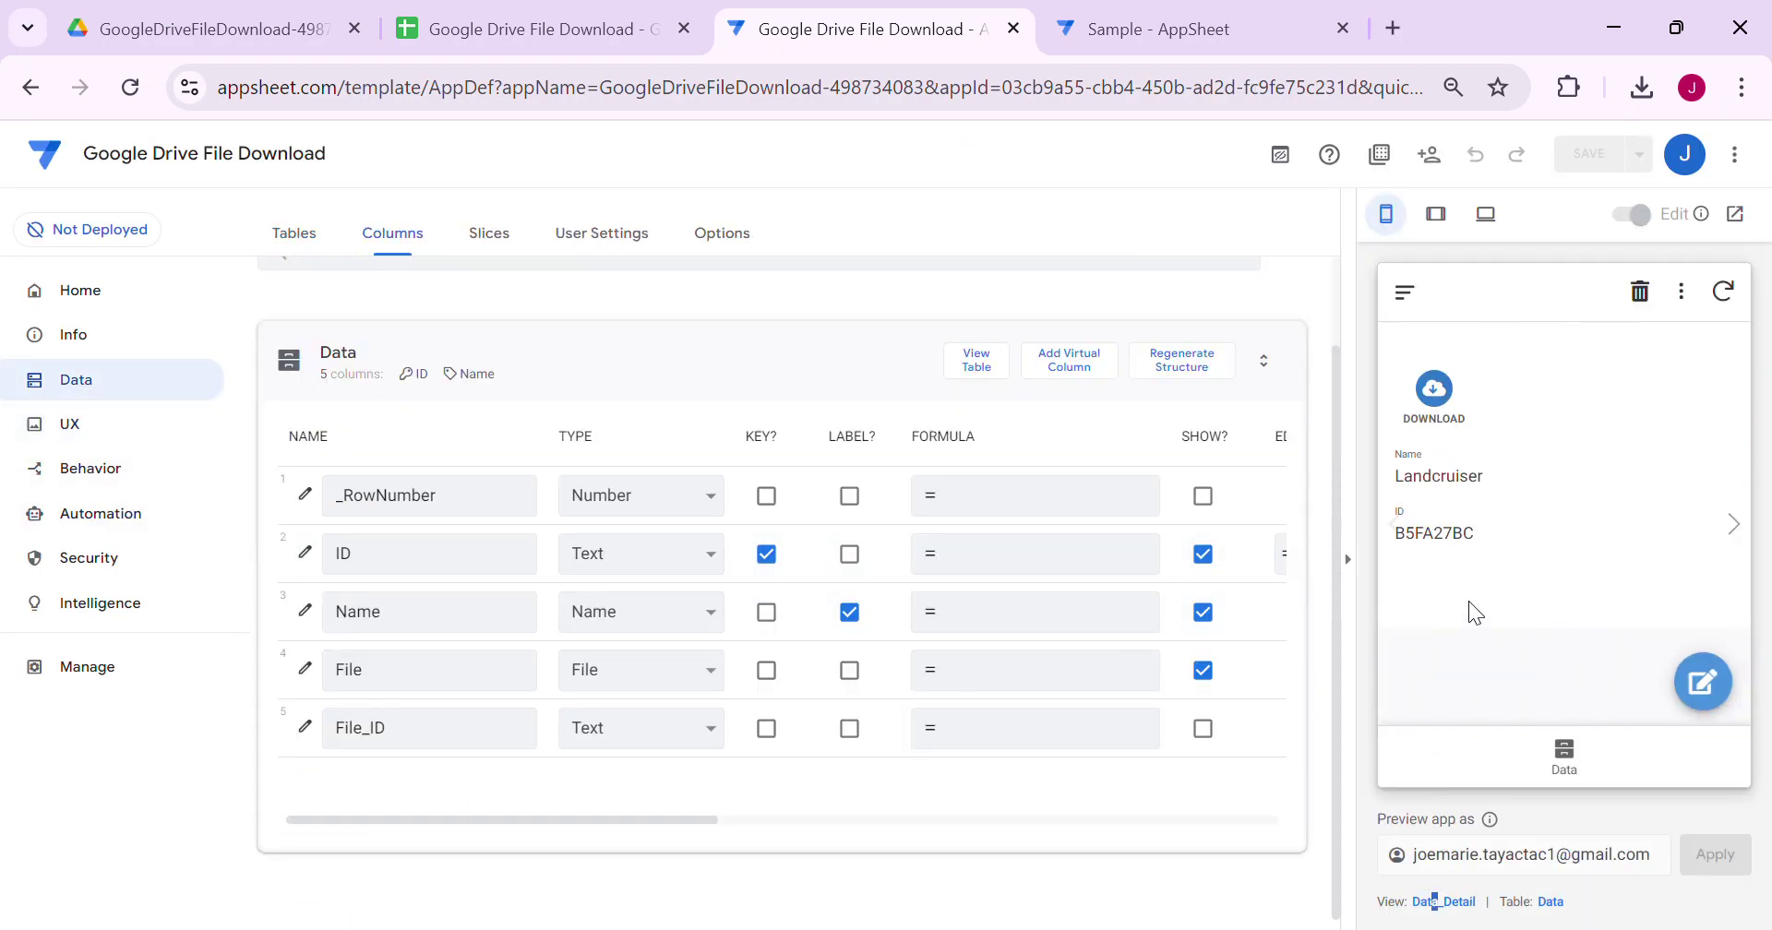
pyautogui.click(1349, 560)
pyautogui.click(423, 729)
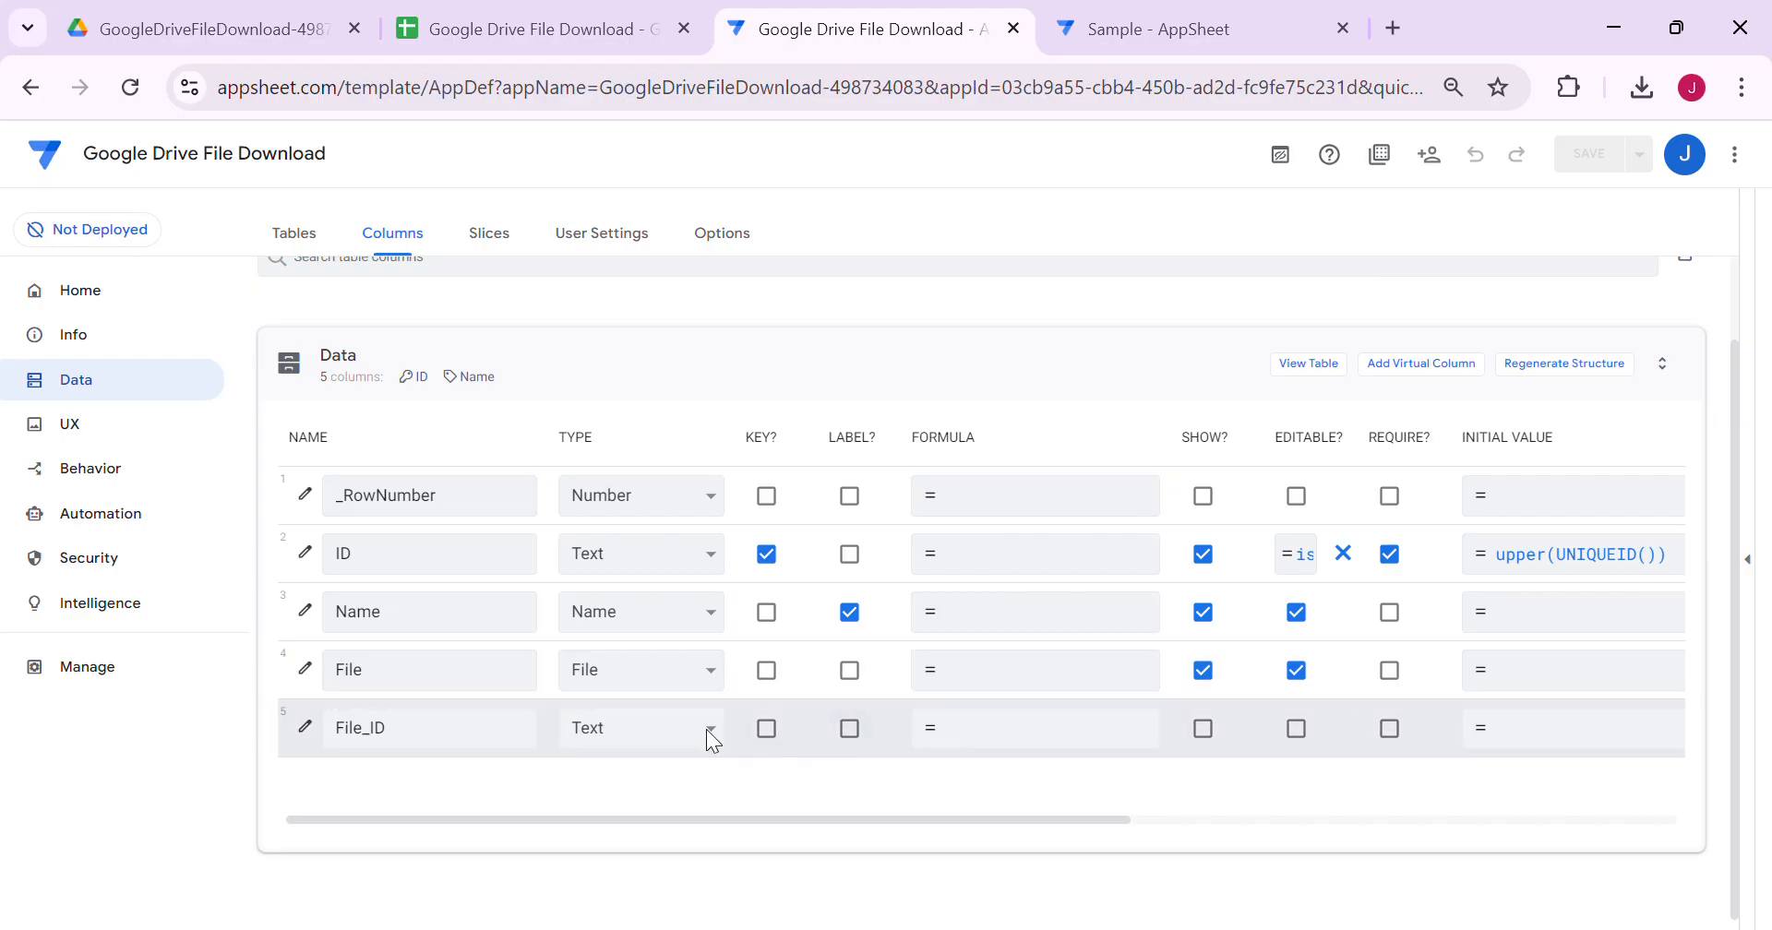
pyautogui.click(1748, 559)
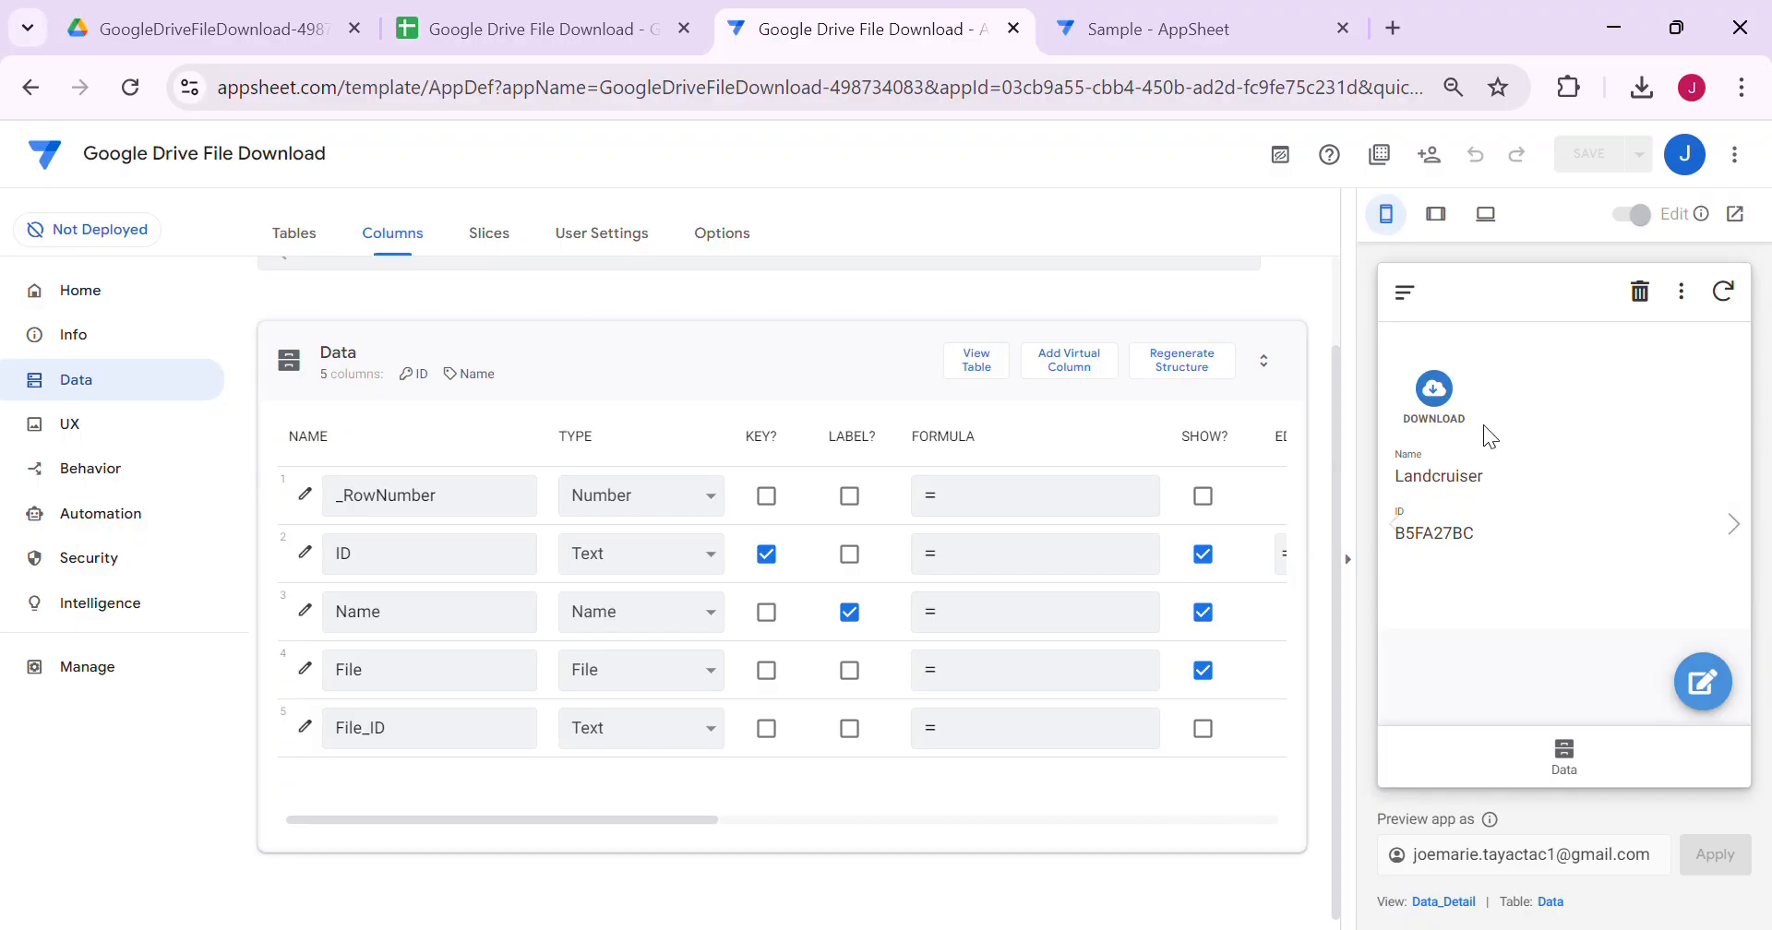
# Step: Download the PDF Sample record in the preview, hit a Drive Error 400, and close it
pyautogui.click(1564, 748)
pyautogui.click(1475, 388)
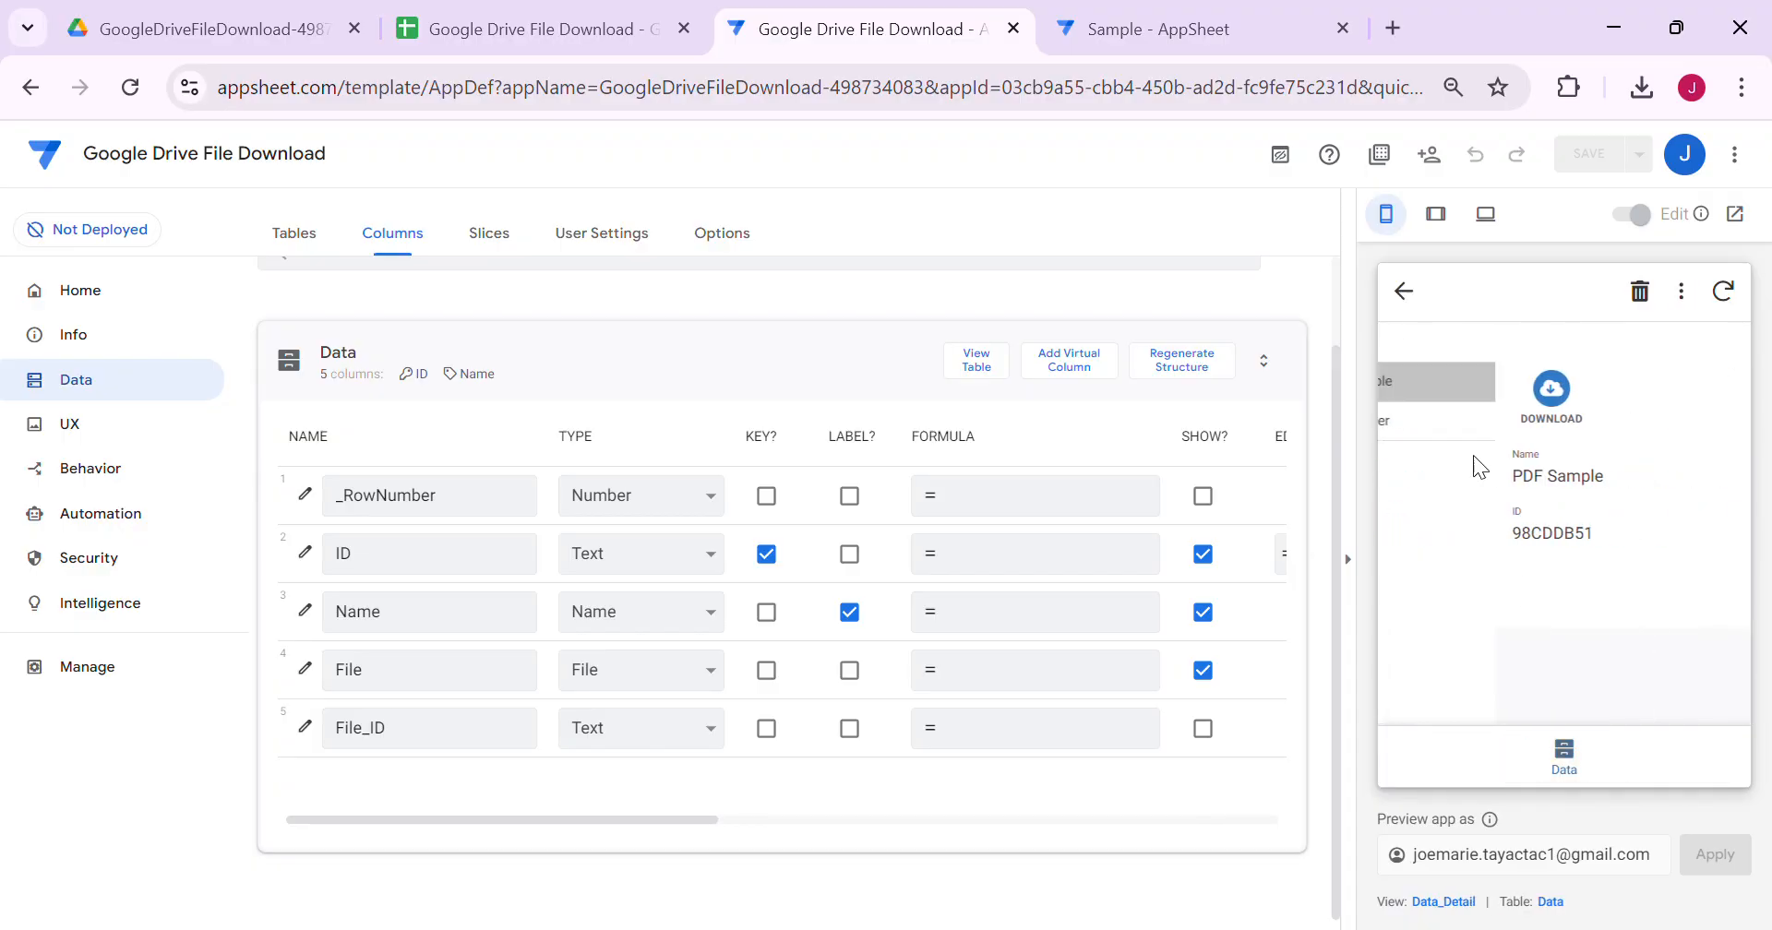
pyautogui.click(1434, 402)
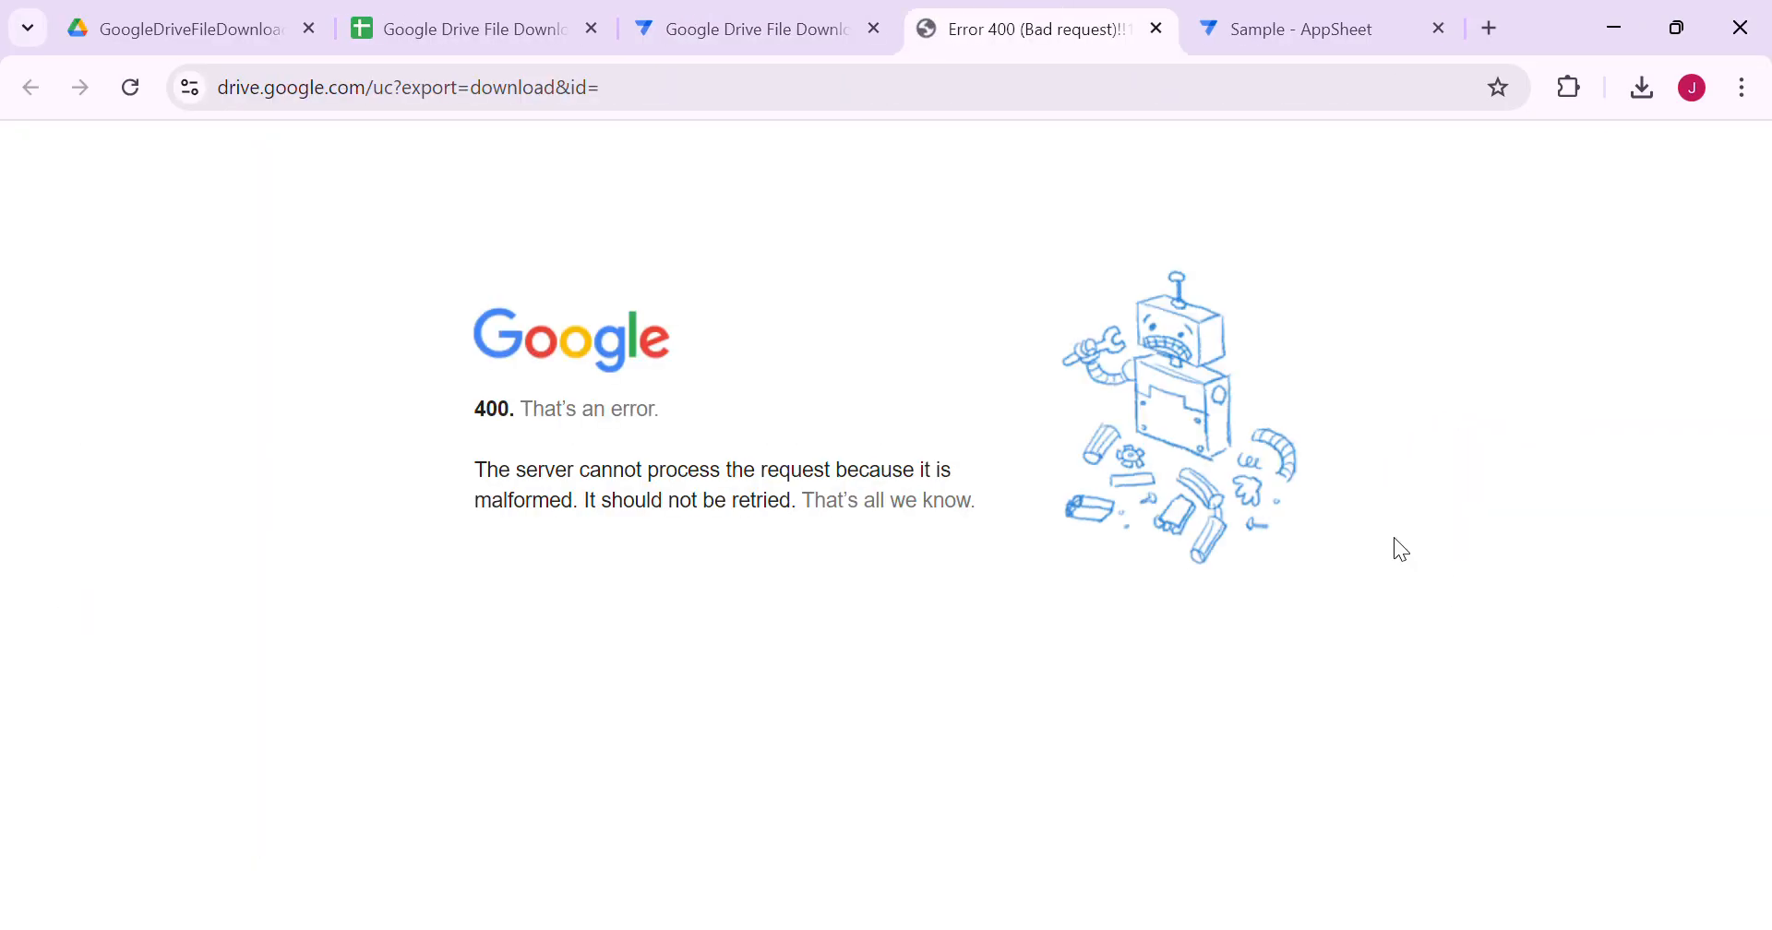
pyautogui.click(1156, 29)
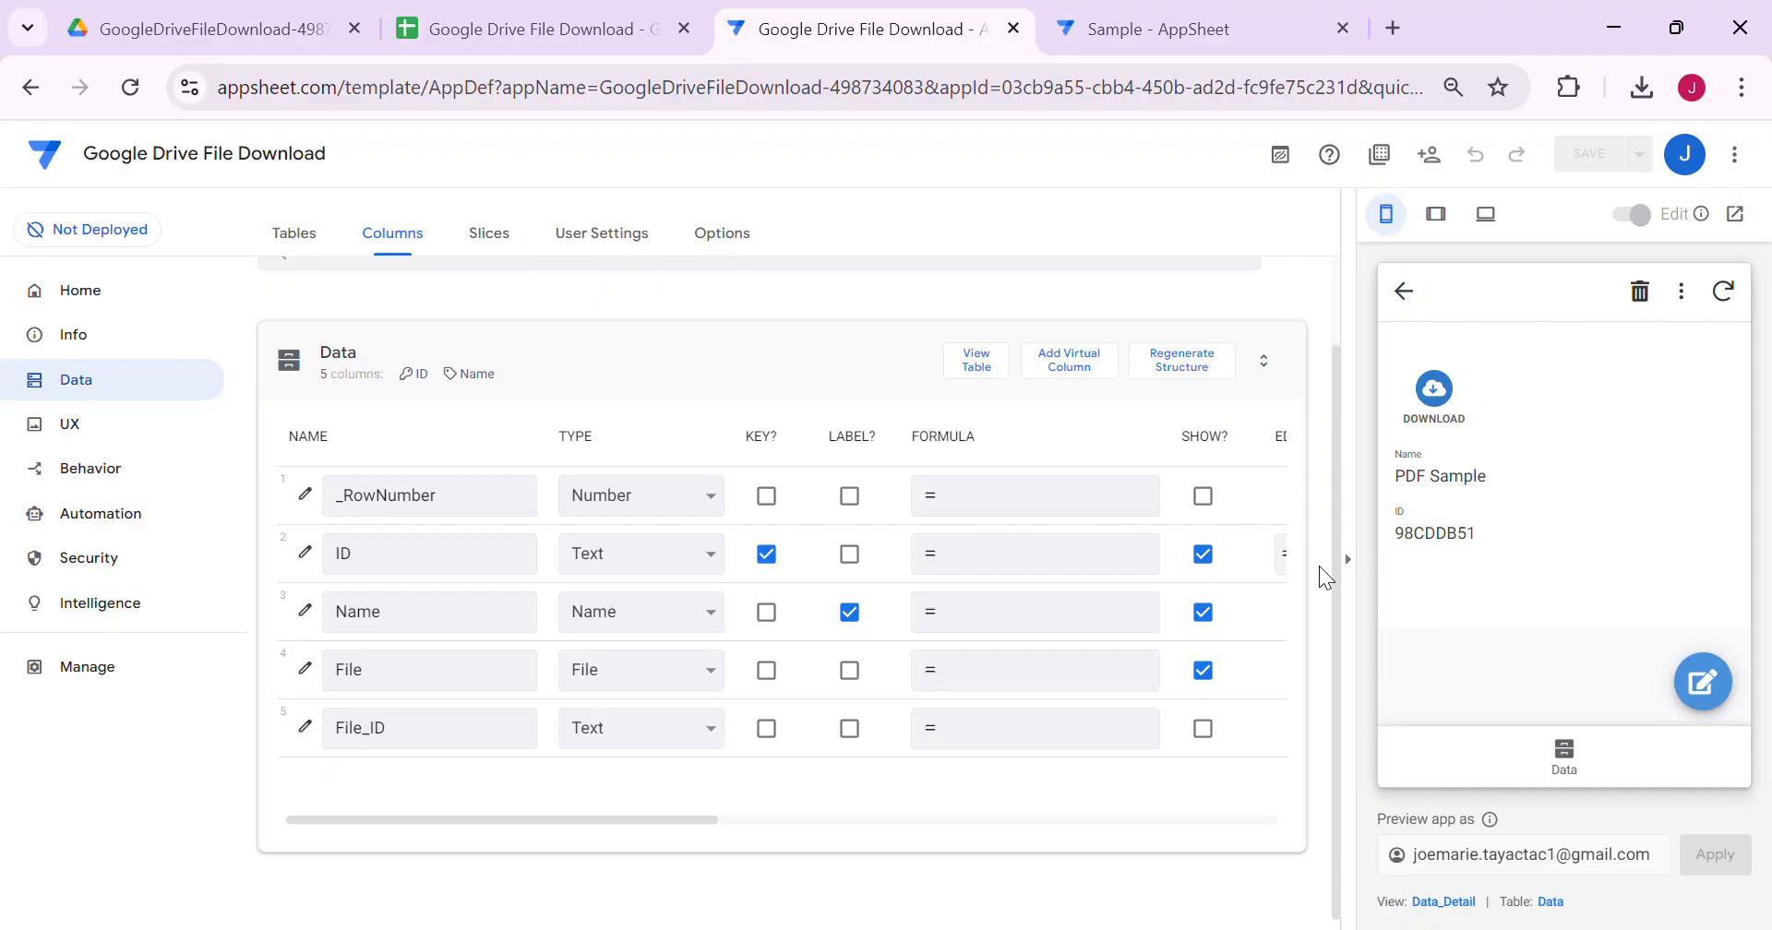
pyautogui.click(1347, 560)
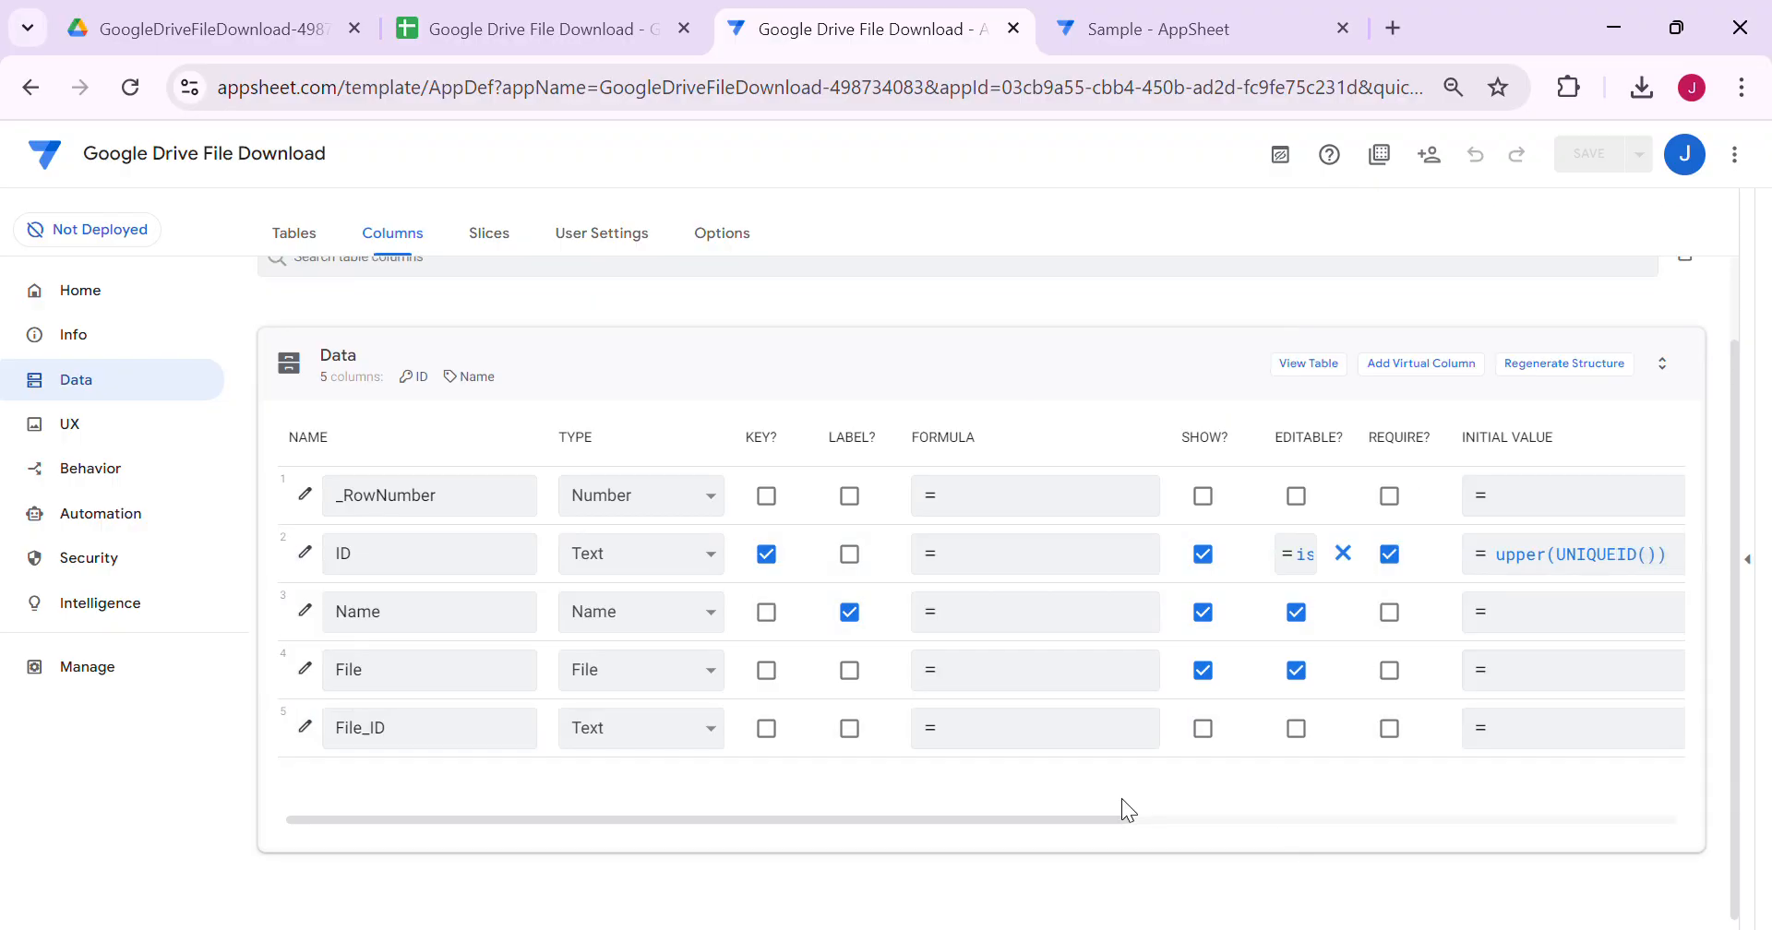
# Step: Create a new Apps Script project bound to the spreadsheet via Extensions > Apps Script
pyautogui.click(538, 31)
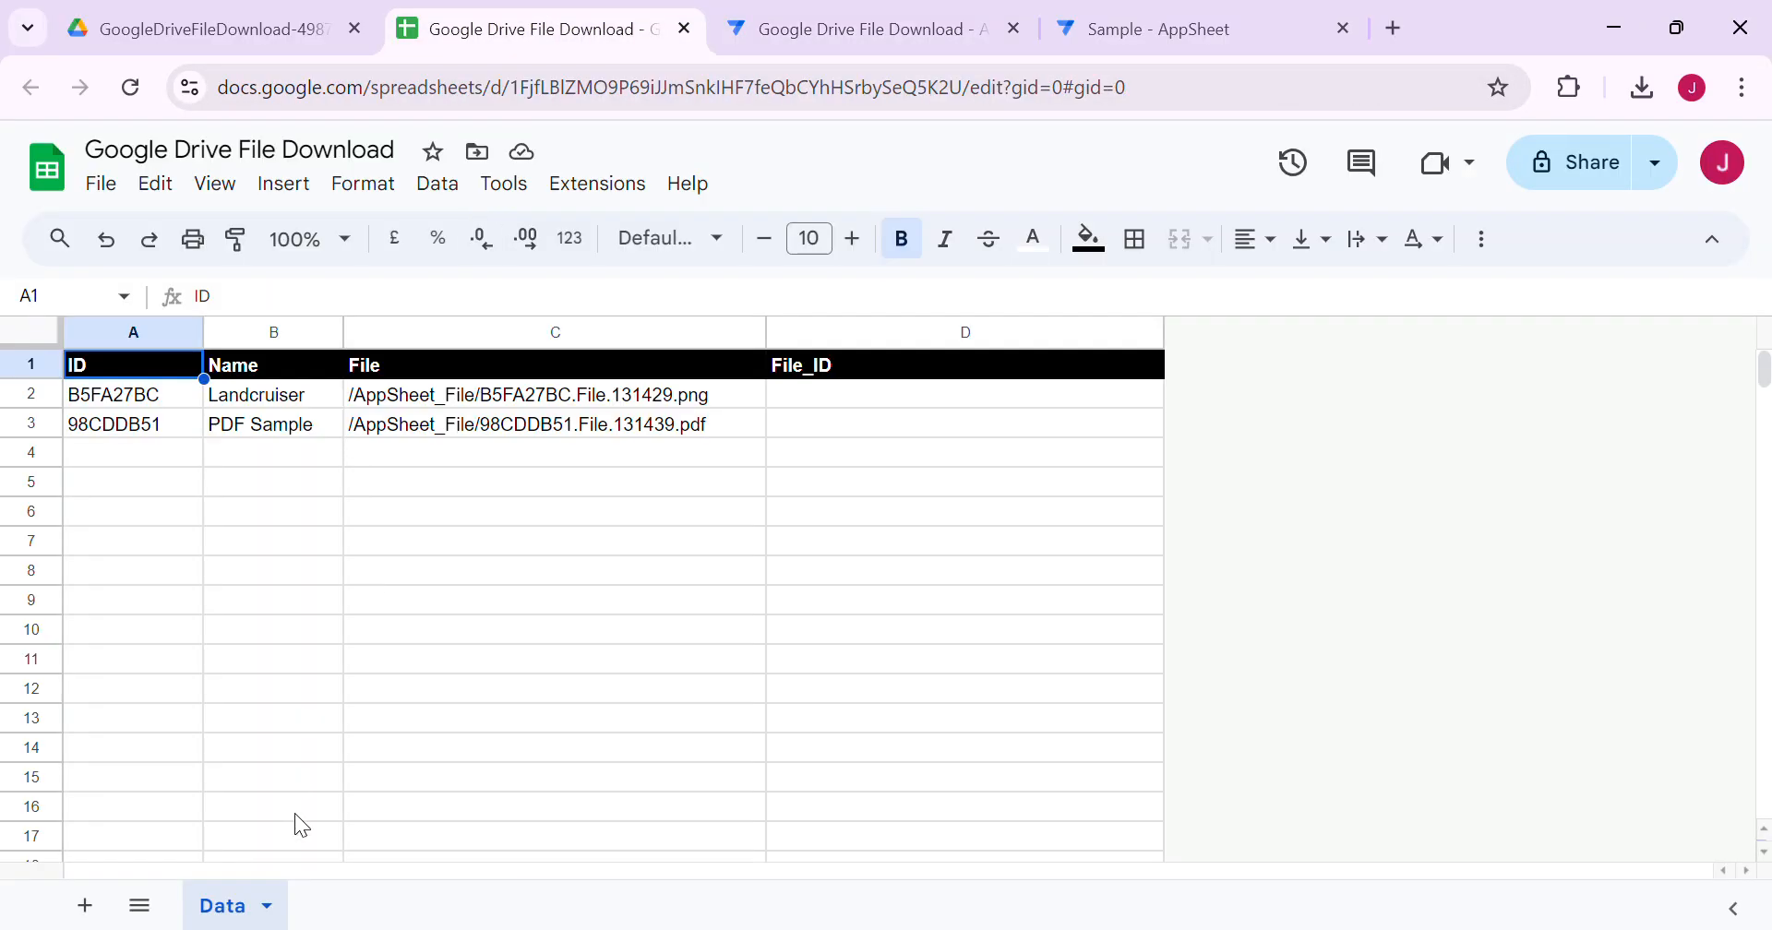
pyautogui.click(526, 721)
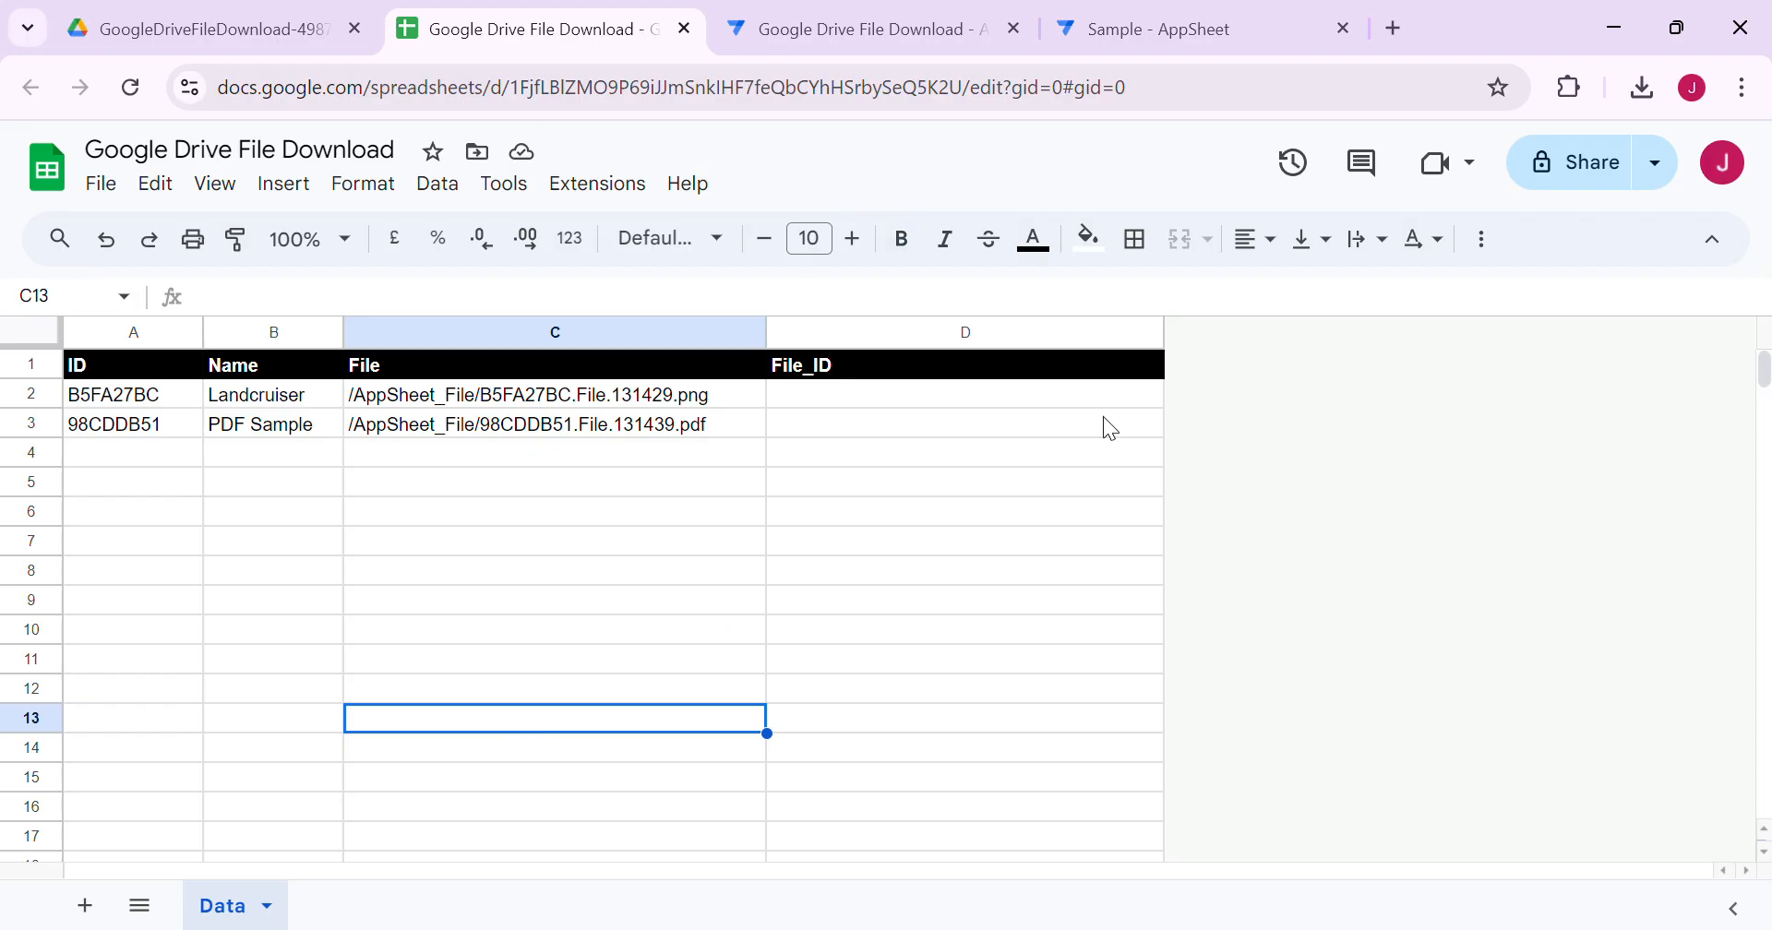
pyautogui.click(596, 183)
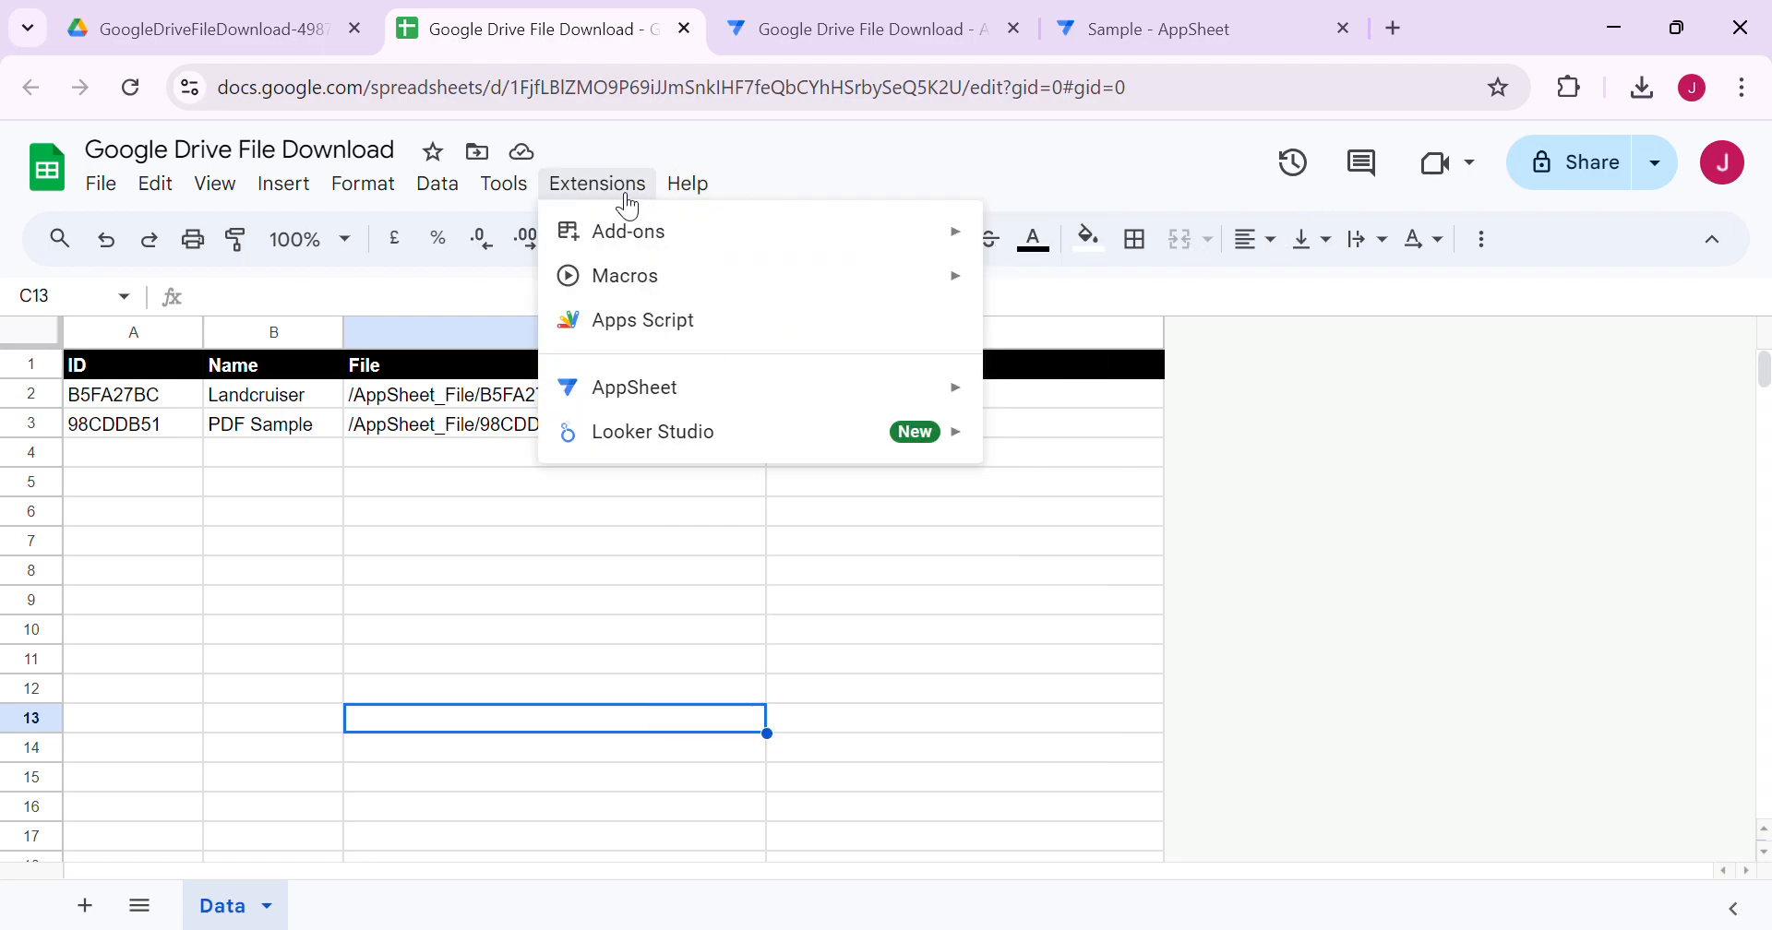
pyautogui.click(669, 333)
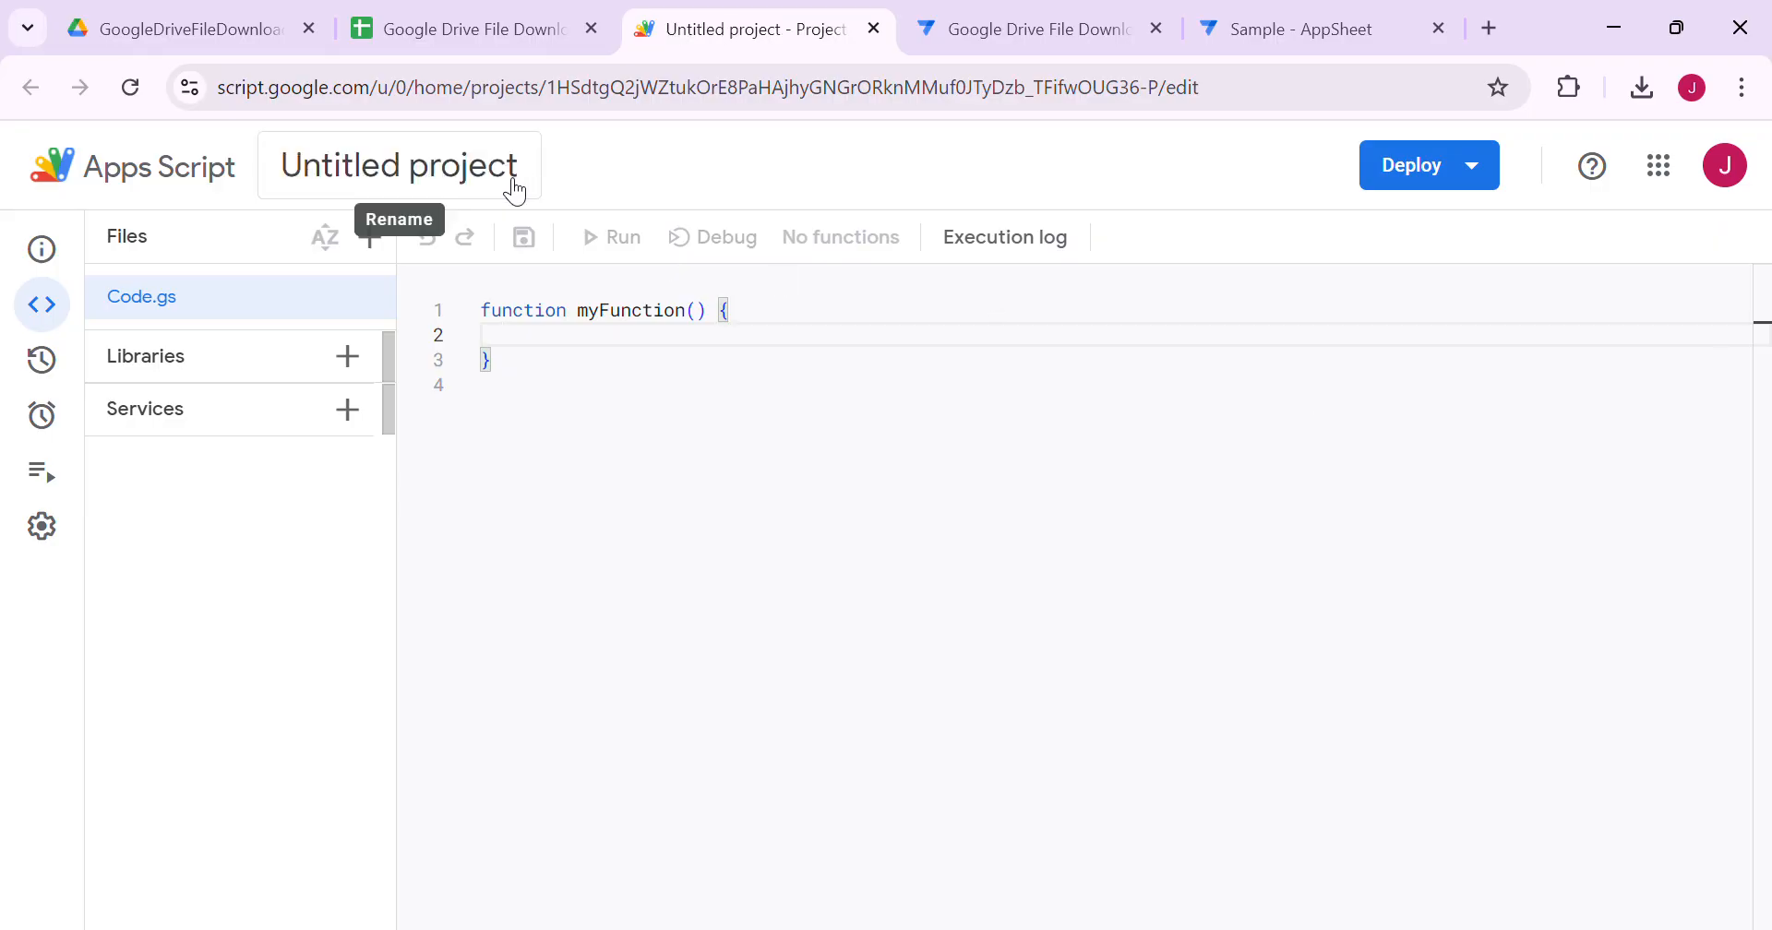
# Step: Rename the untitled script project to Project_File_ID and start editing Code.gs
pyautogui.click(515, 183)
pyautogui.press('Escape')
pyautogui.click(444, 164)
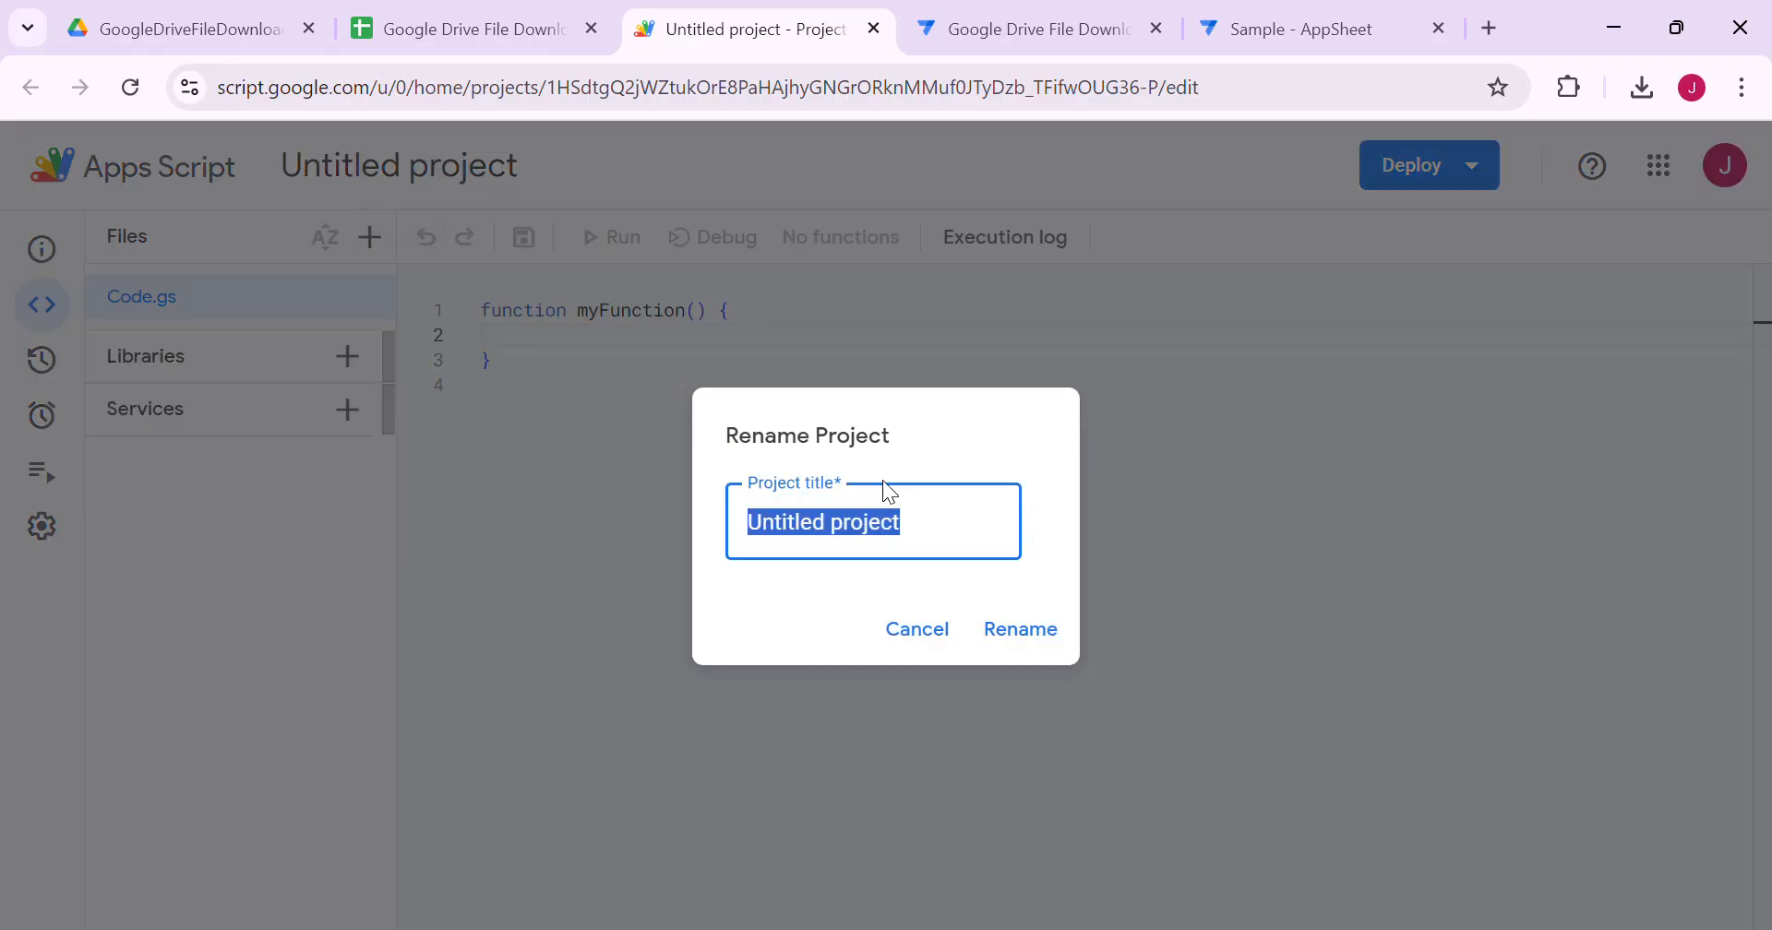
pyautogui.press('BackSpace')
pyautogui.write('pRO')
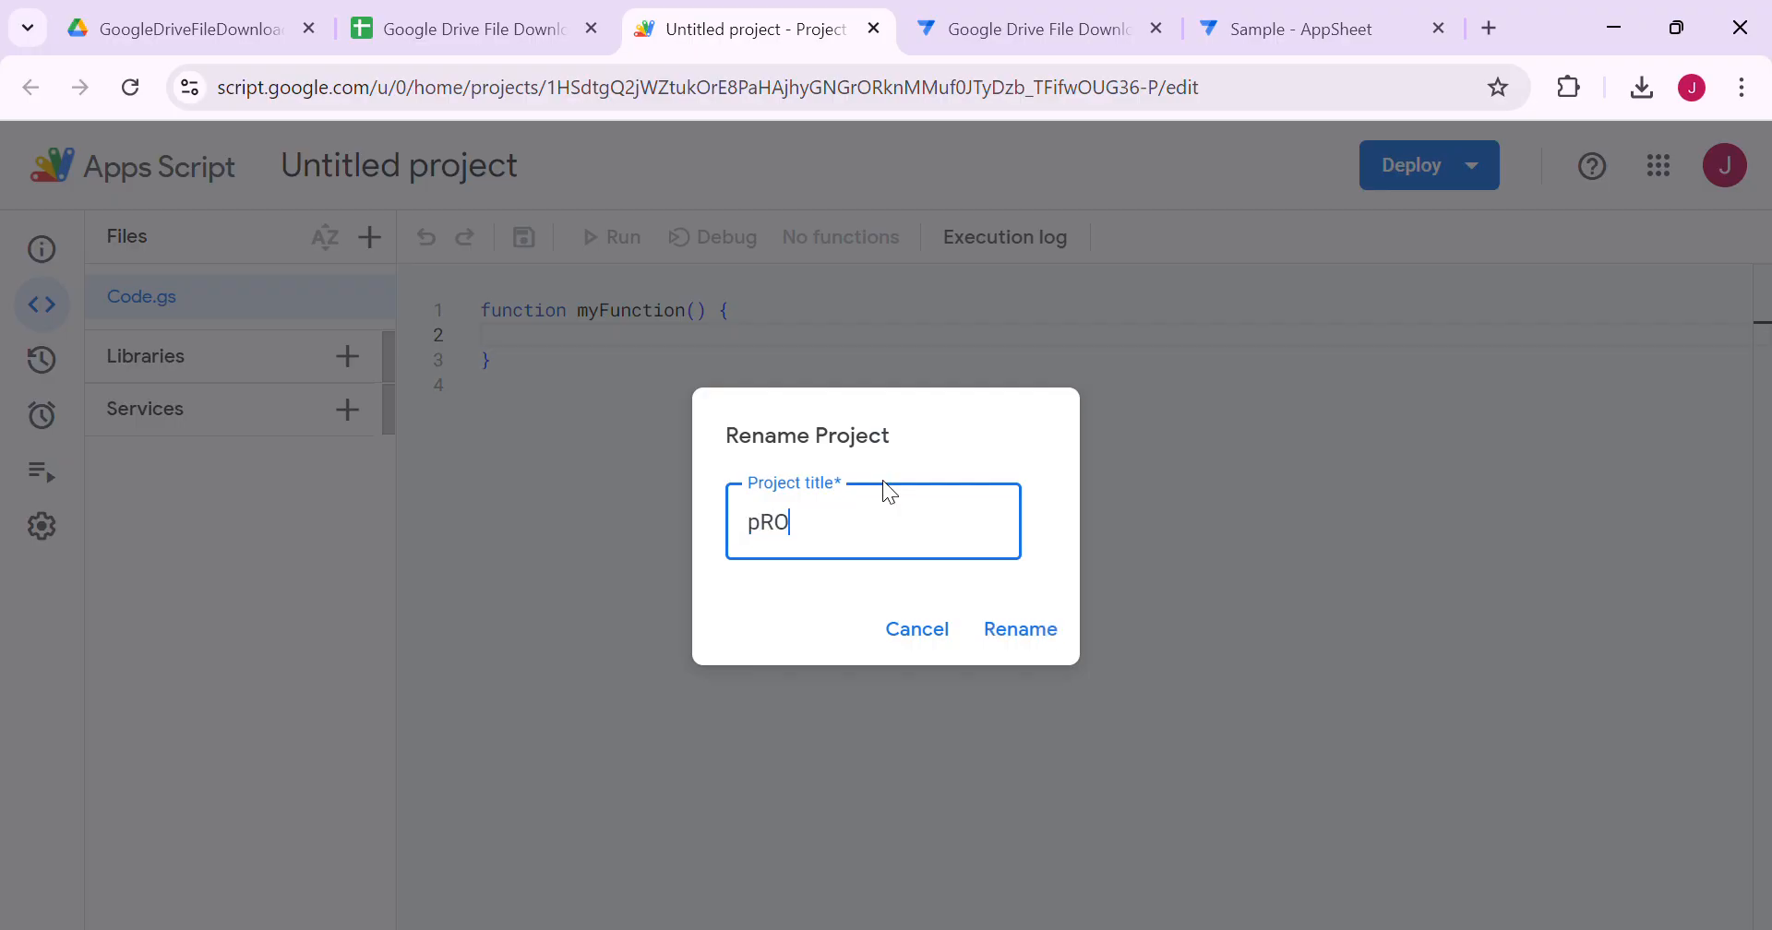
pyautogui.write('JECT')
pyautogui.press('BackSpace')
pyautogui.press('BackSpace')
pyautogui.press('BackSpace')
pyautogui.press('BackSpace')
pyautogui.press('BackSpace')
pyautogui.write('Pro')
pyautogui.write('ject')
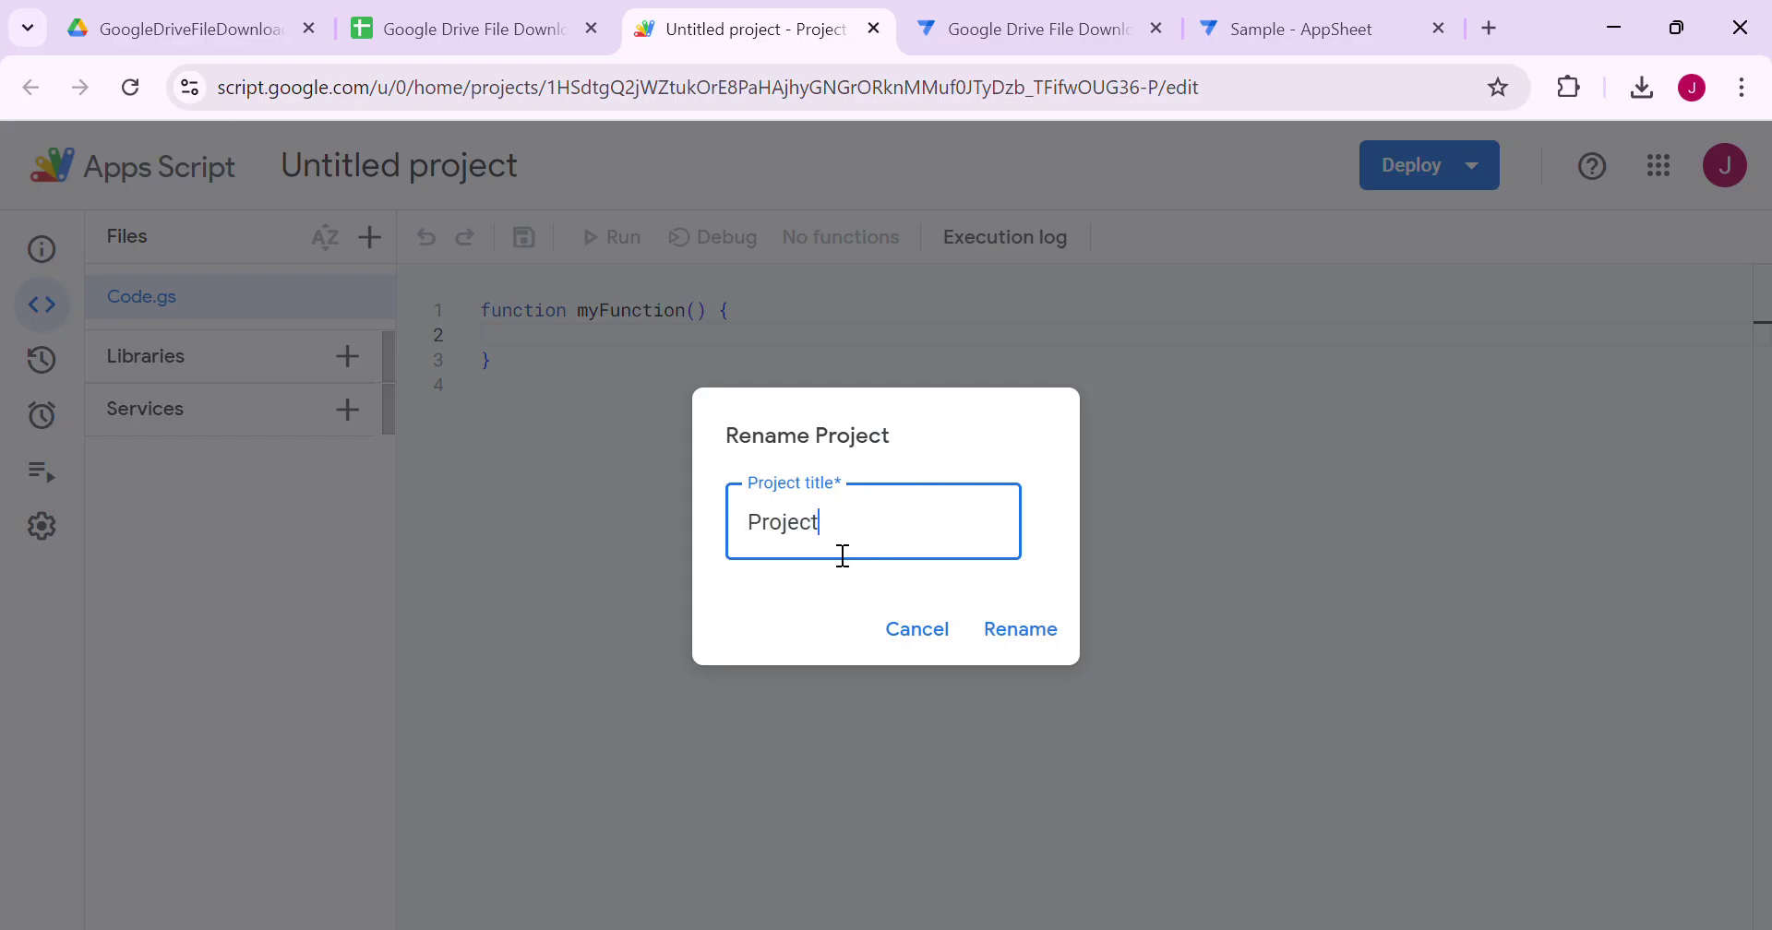
pyautogui.write('_Fi')
pyautogui.write('le_ID')
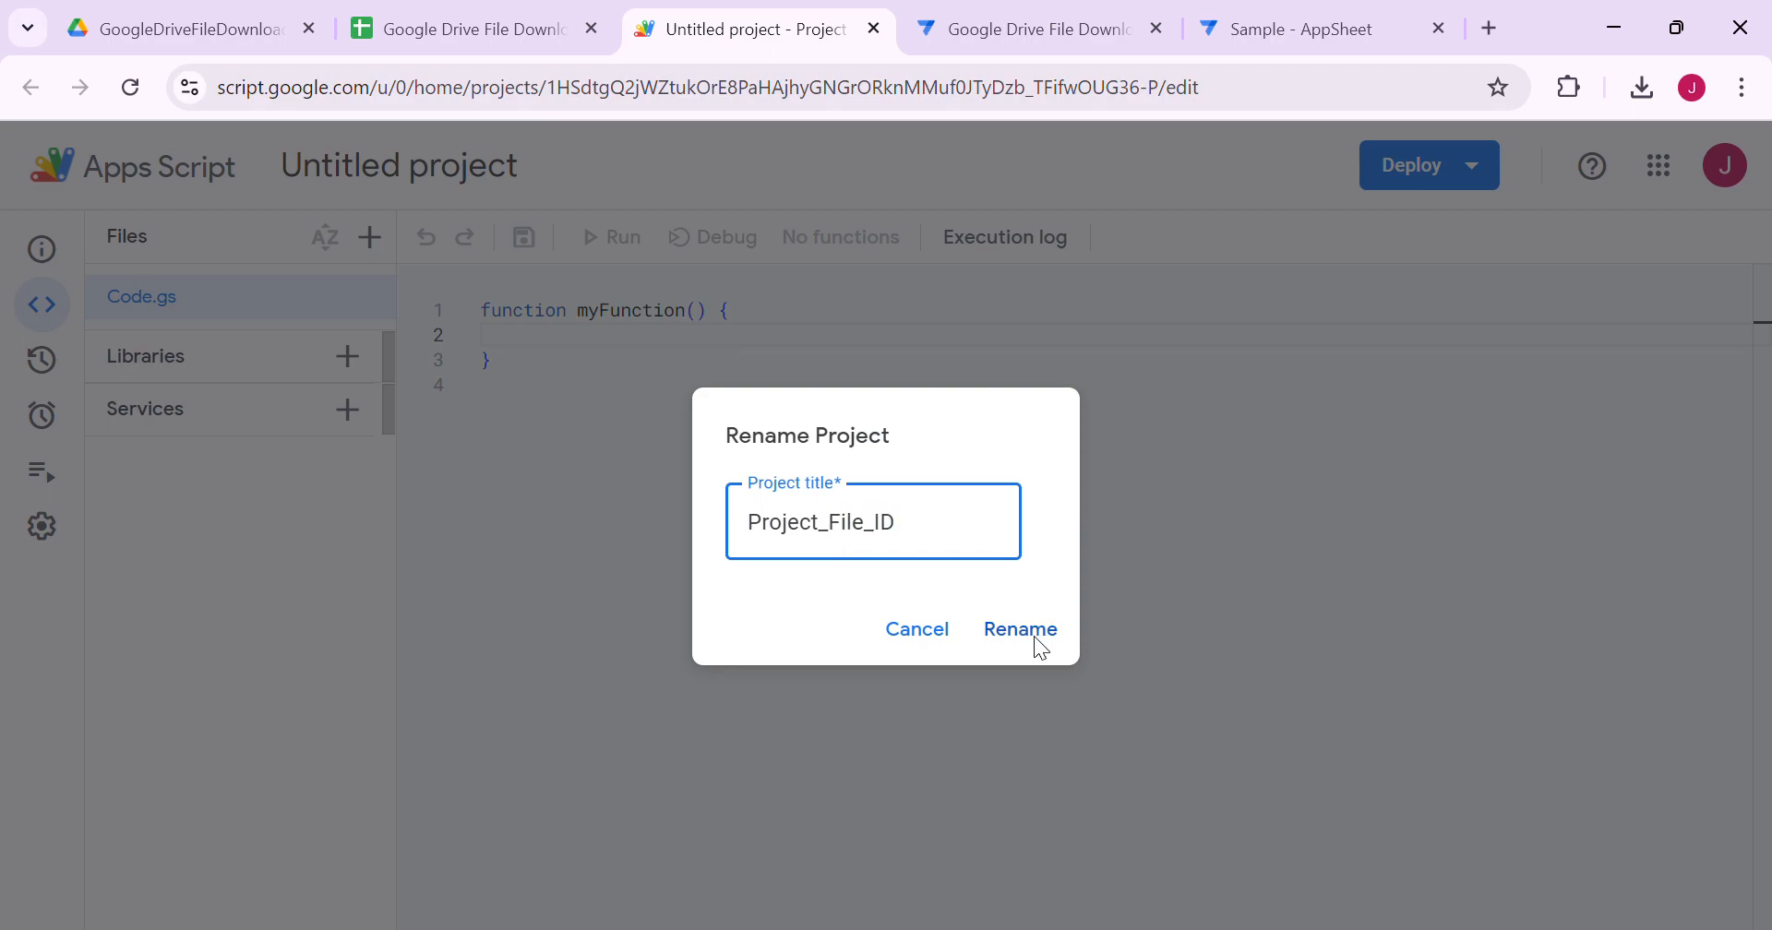
pyautogui.click(1041, 645)
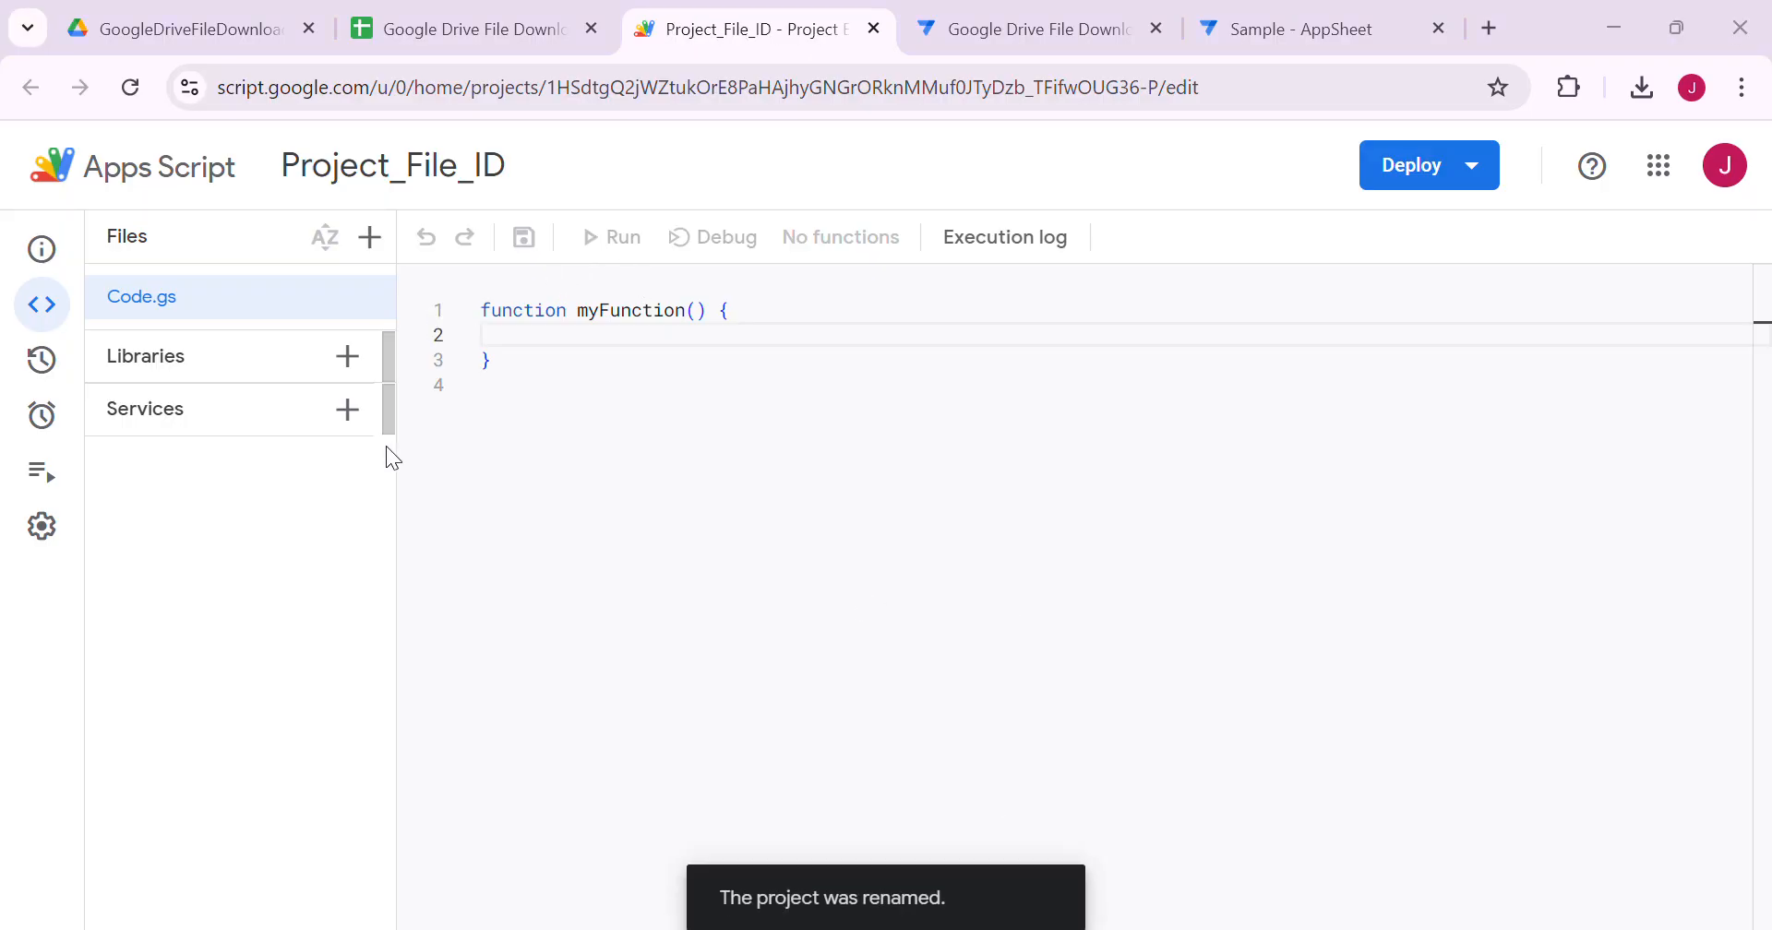
pyautogui.click(1345, 570)
# Step: Delete the starter myFunction code and paste the prepared updateFileIDs script into Code.gs
pyautogui.moveTo(793, 386); pyautogui.dragTo(467, 304)
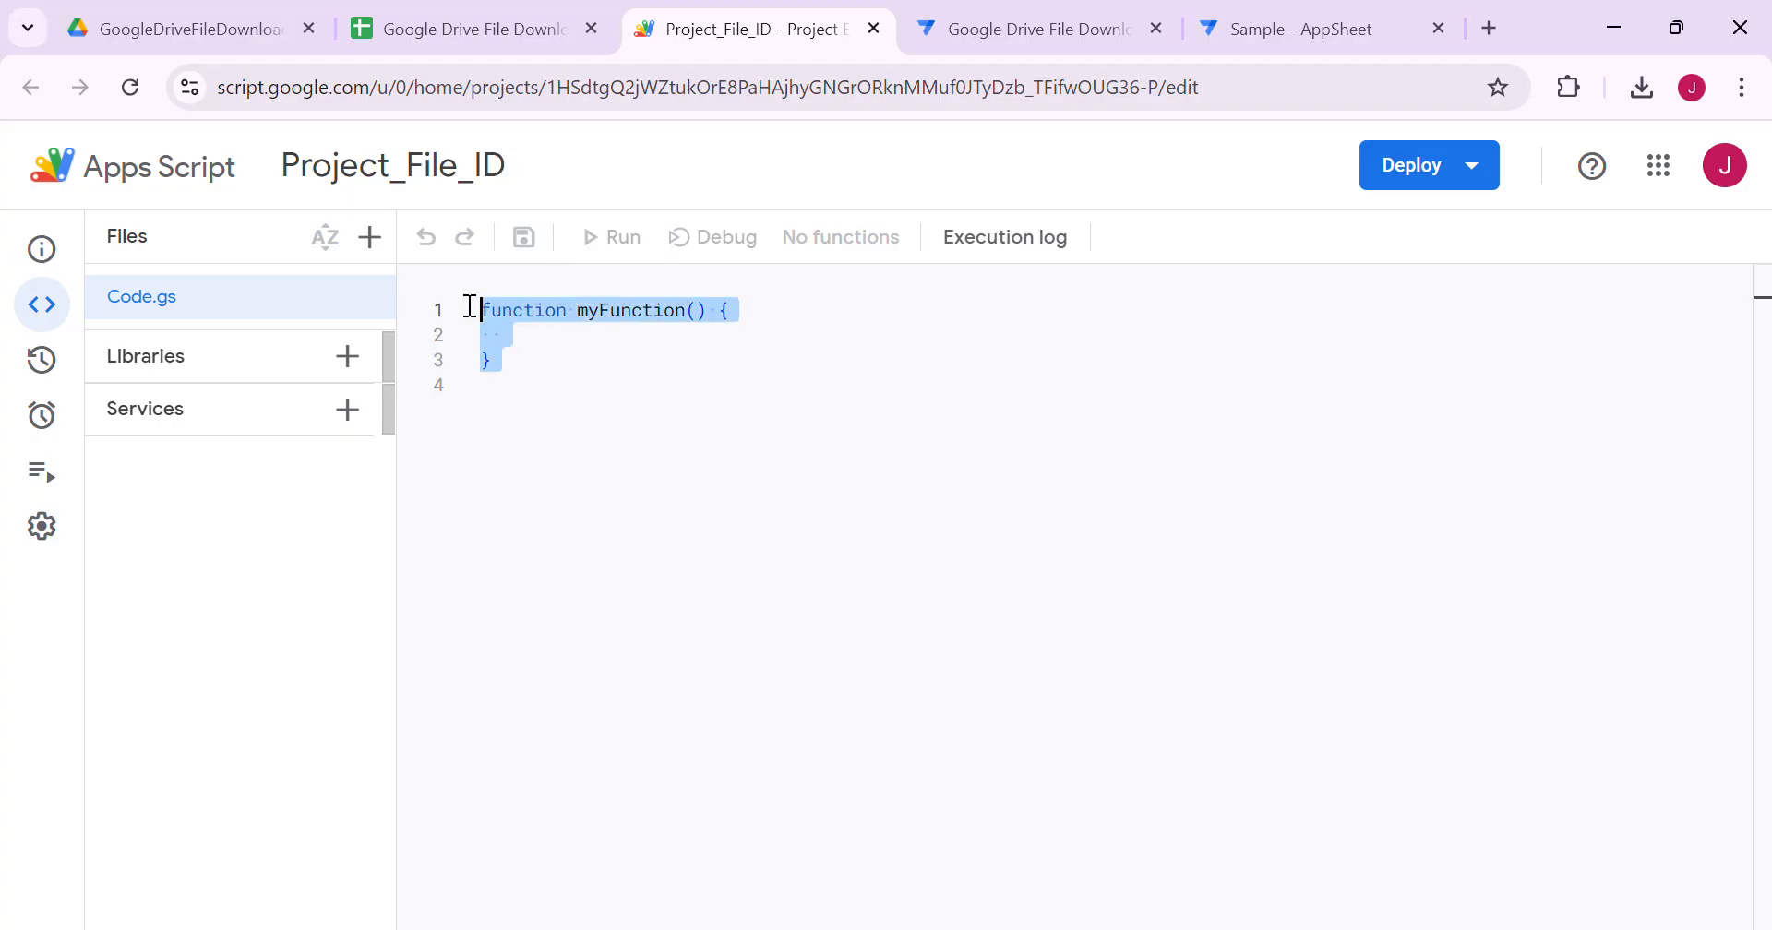
pyautogui.press('BackSpace')
pyautogui.hotkey('ctrl', 'v')
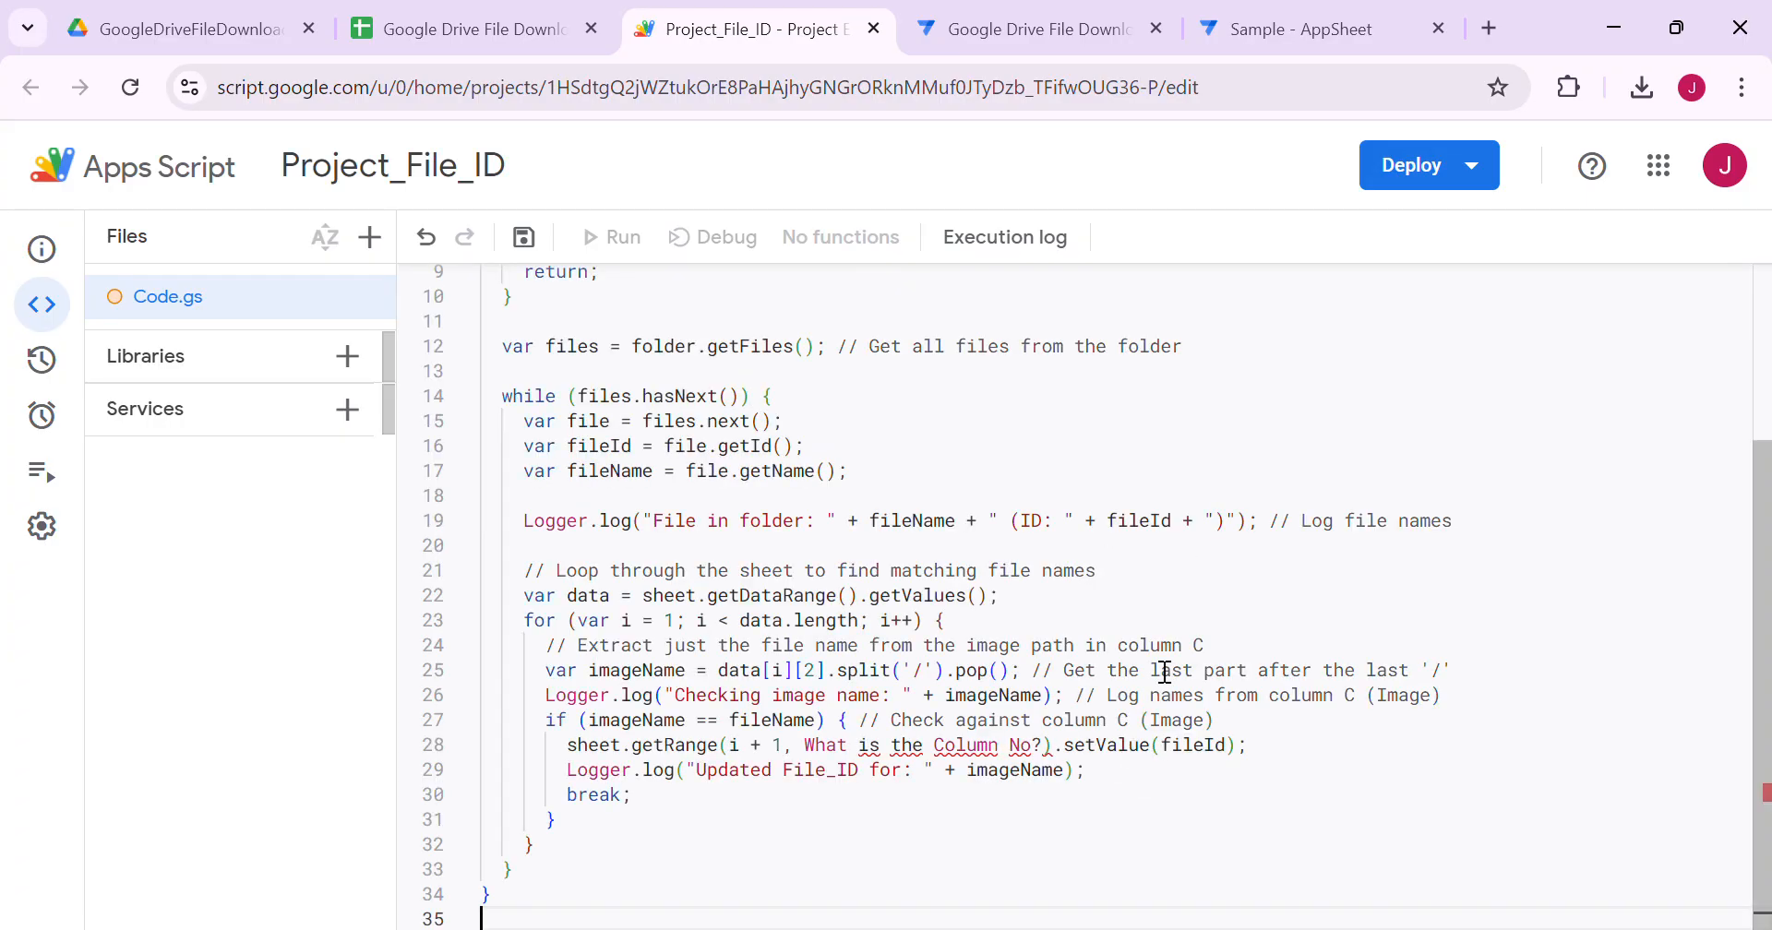
pyautogui.scroll(5, 965, 636)
pyautogui.scroll(1, 965, 636)
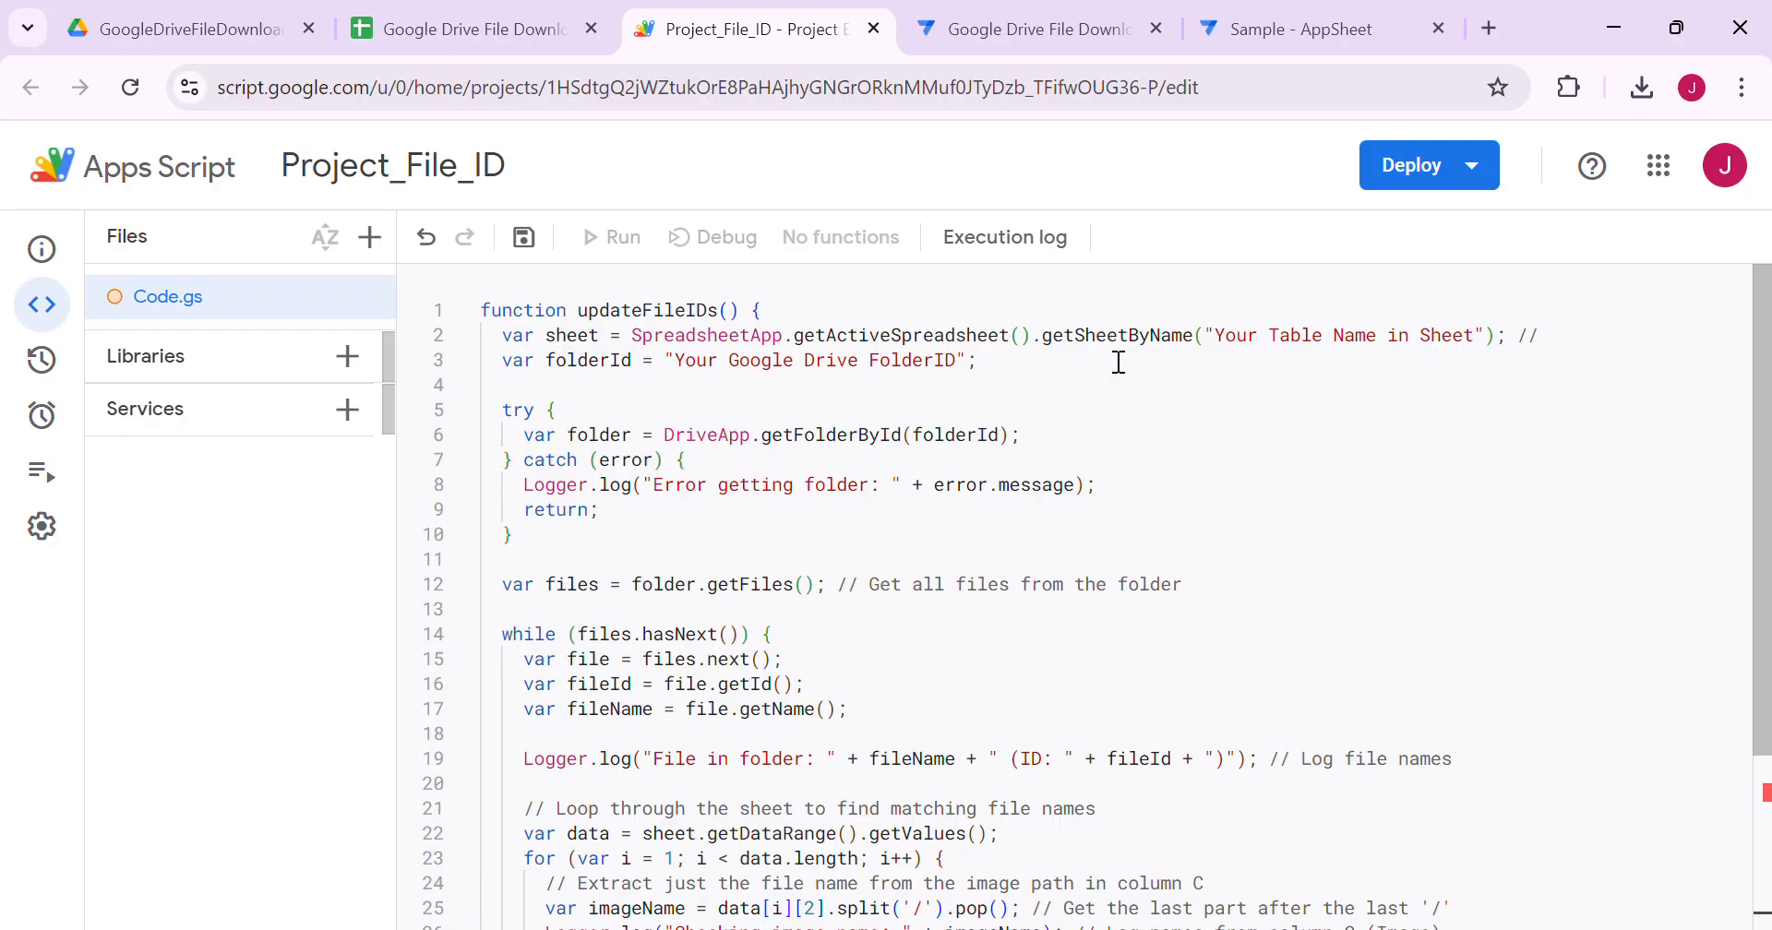
# Step: Check the sheet tab is named Data in the spreadsheet and return to the script
pyautogui.moveTo(1206, 336); pyautogui.dragTo(1502, 360)
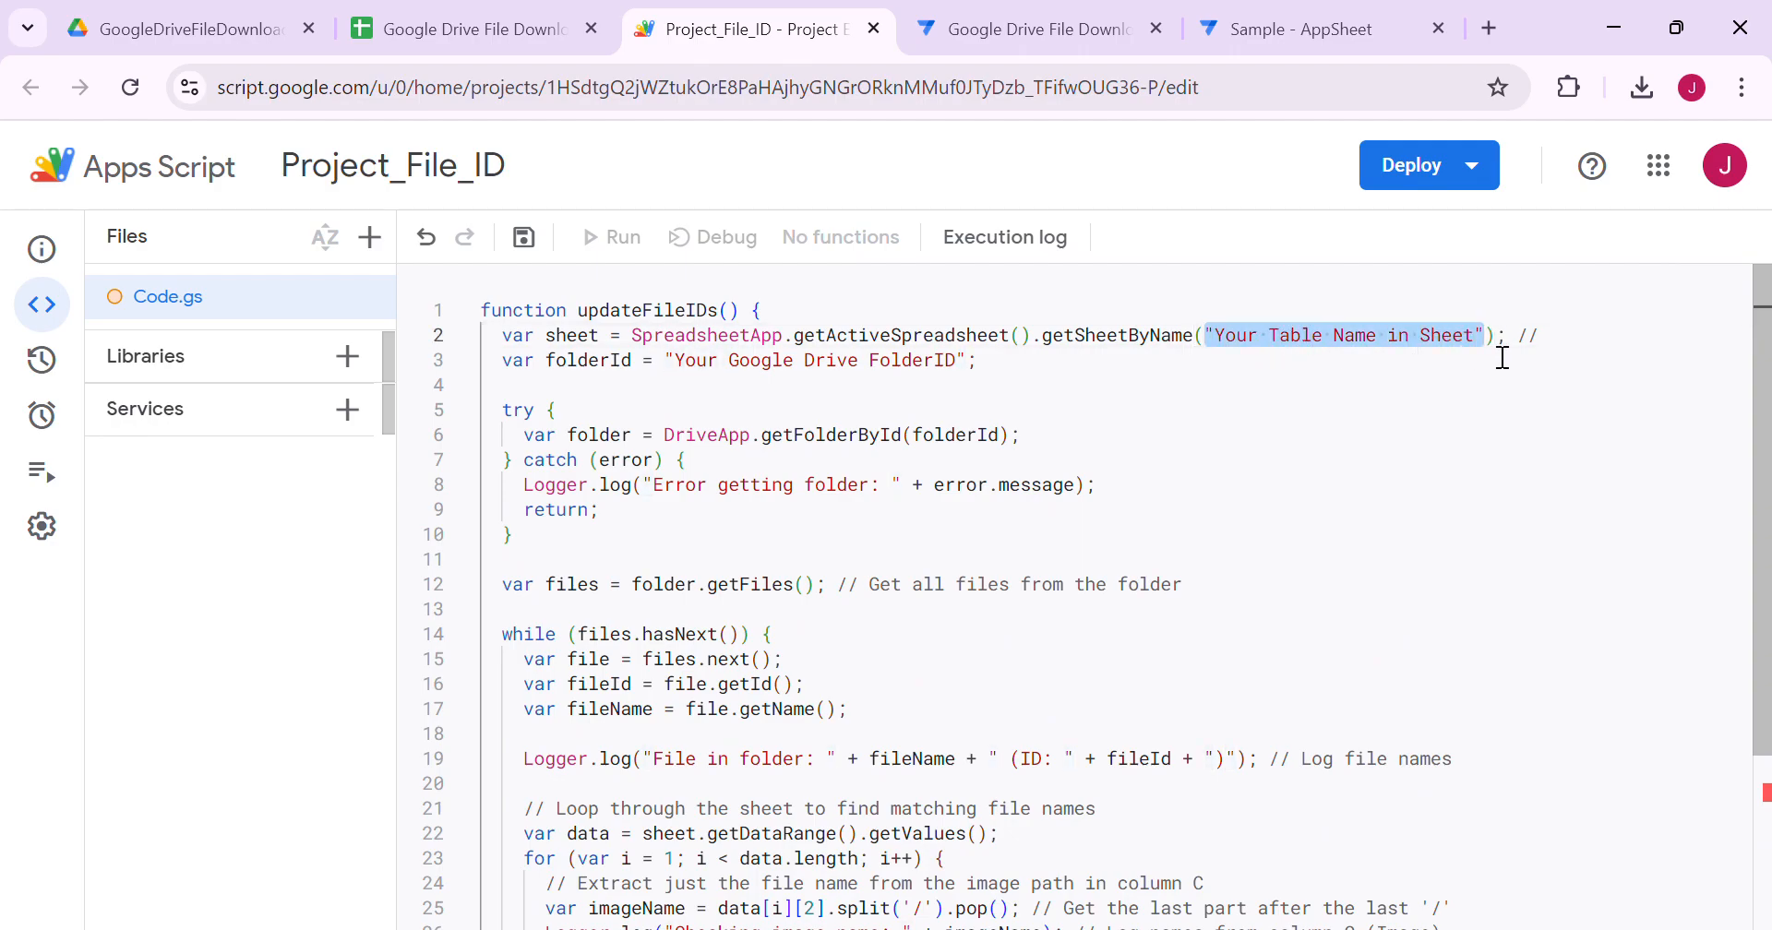
pyautogui.click(508, 25)
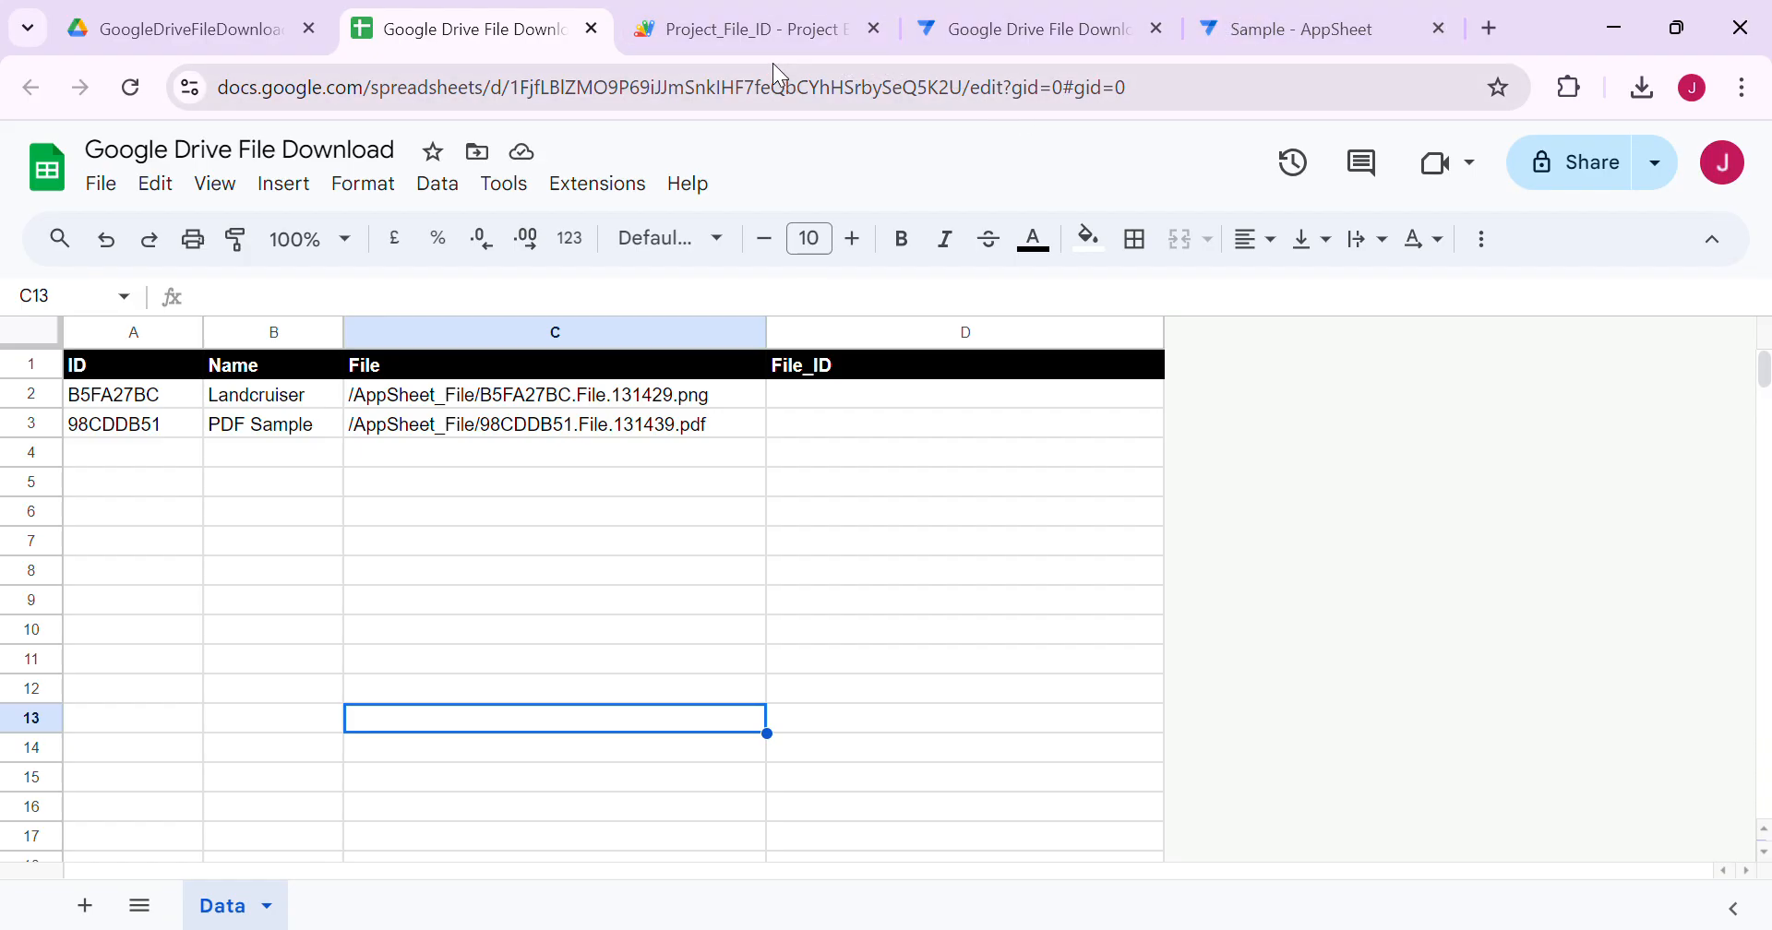
pyautogui.click(755, 29)
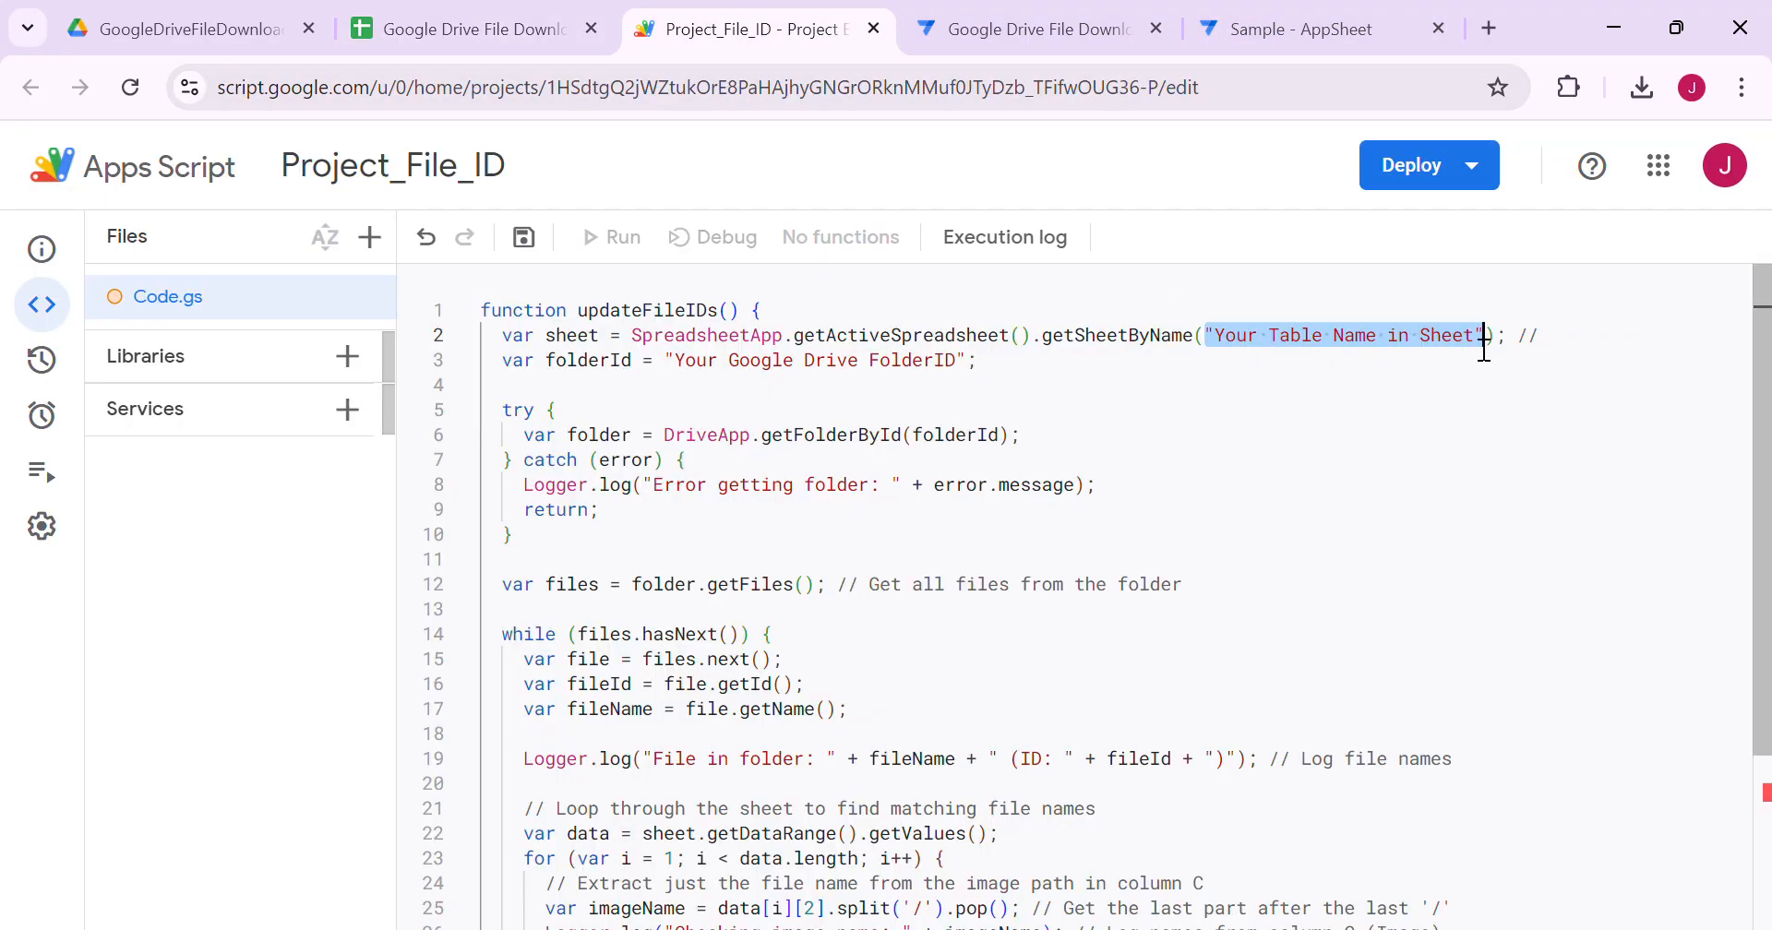
pyautogui.press('Left')
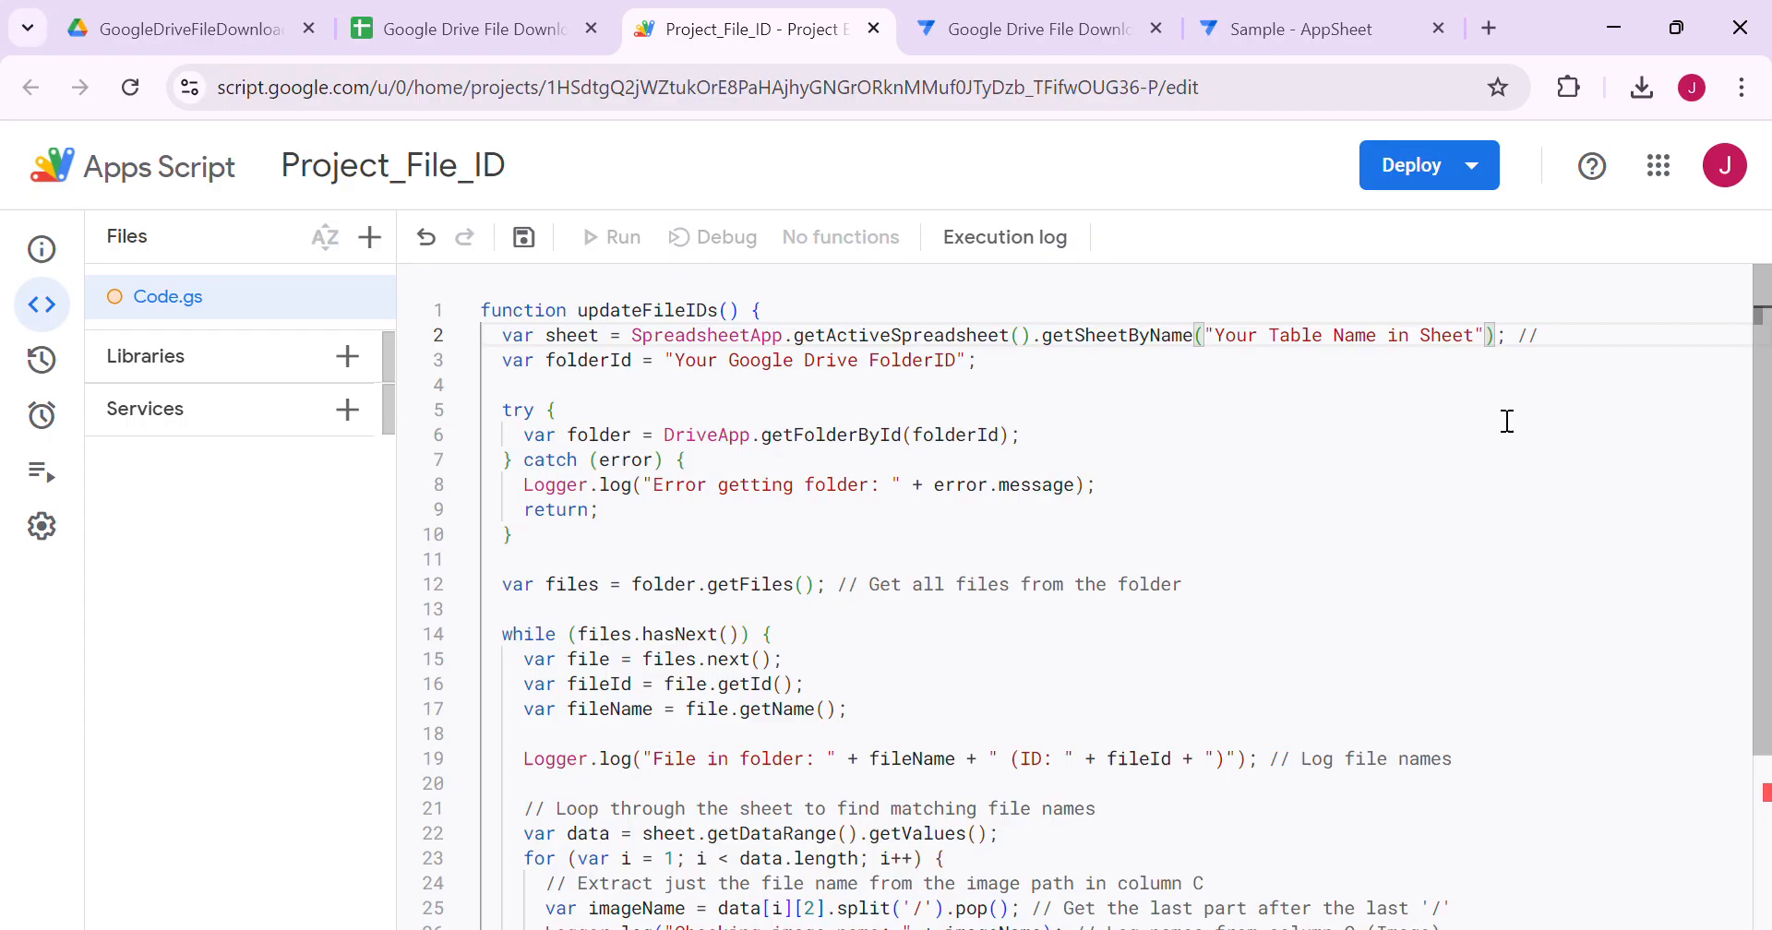
# Step: Replace the placeholder table name in getSheetByName with "Data"
pyautogui.click(1491, 335)
pyautogui.press('BackSpace')
pyautogui.press('BackSpace')
pyautogui.press('BackSpace')
pyautogui.press('BackSpace')
pyautogui.press('BackSpace')
pyautogui.press('BackSpace')
pyautogui.press('BackSpace')
pyautogui.press('BackSpace')
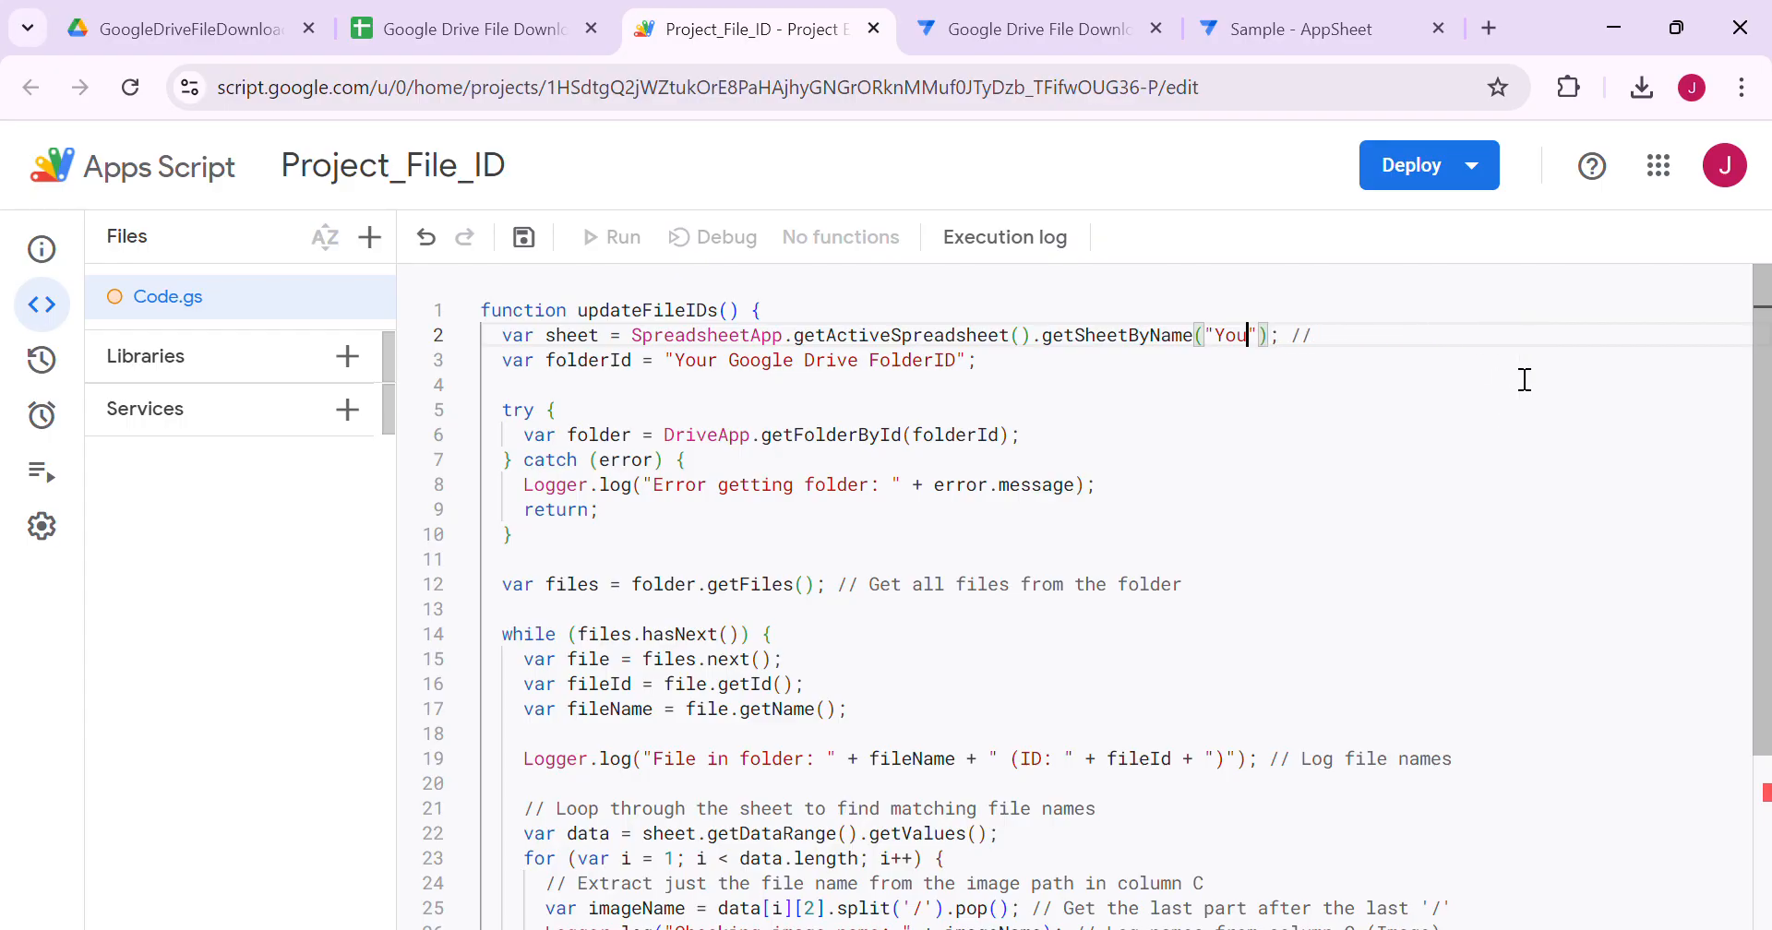
pyautogui.press('BackSpace')
pyautogui.press('BackSpace')
pyautogui.press('BackSpace')
pyautogui.write('Da')
pyautogui.write('ta')
pyautogui.click(1330, 467)
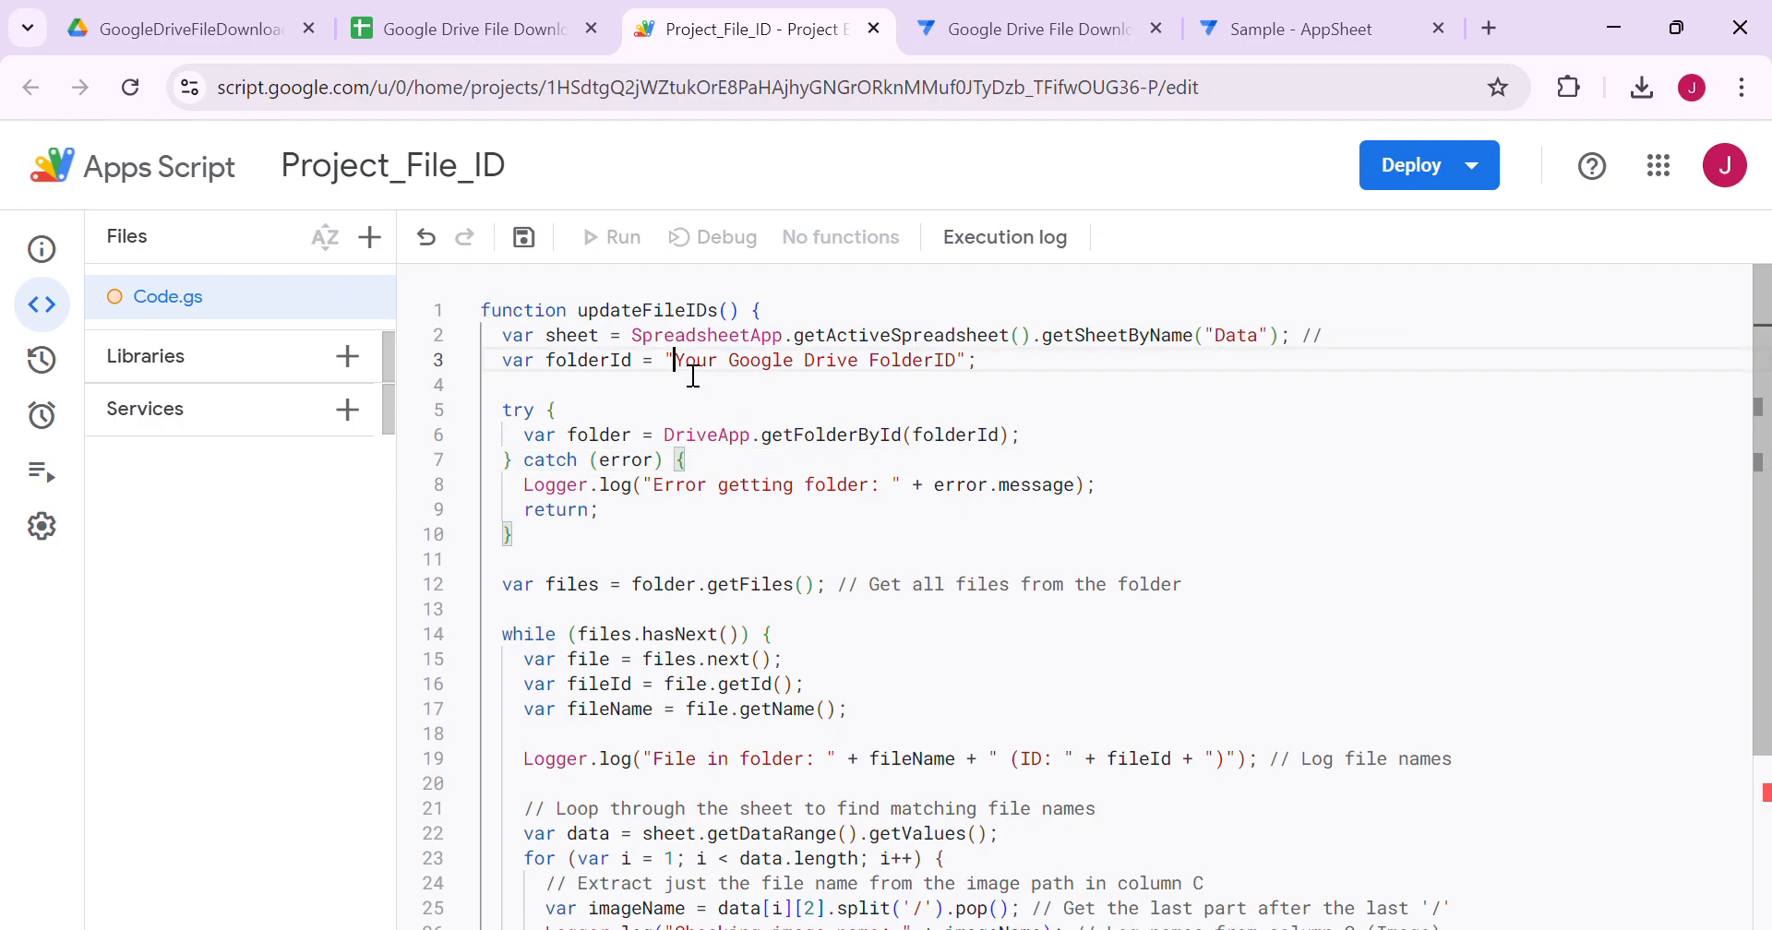
pyautogui.moveTo(673, 360); pyautogui.dragTo(804, 361)
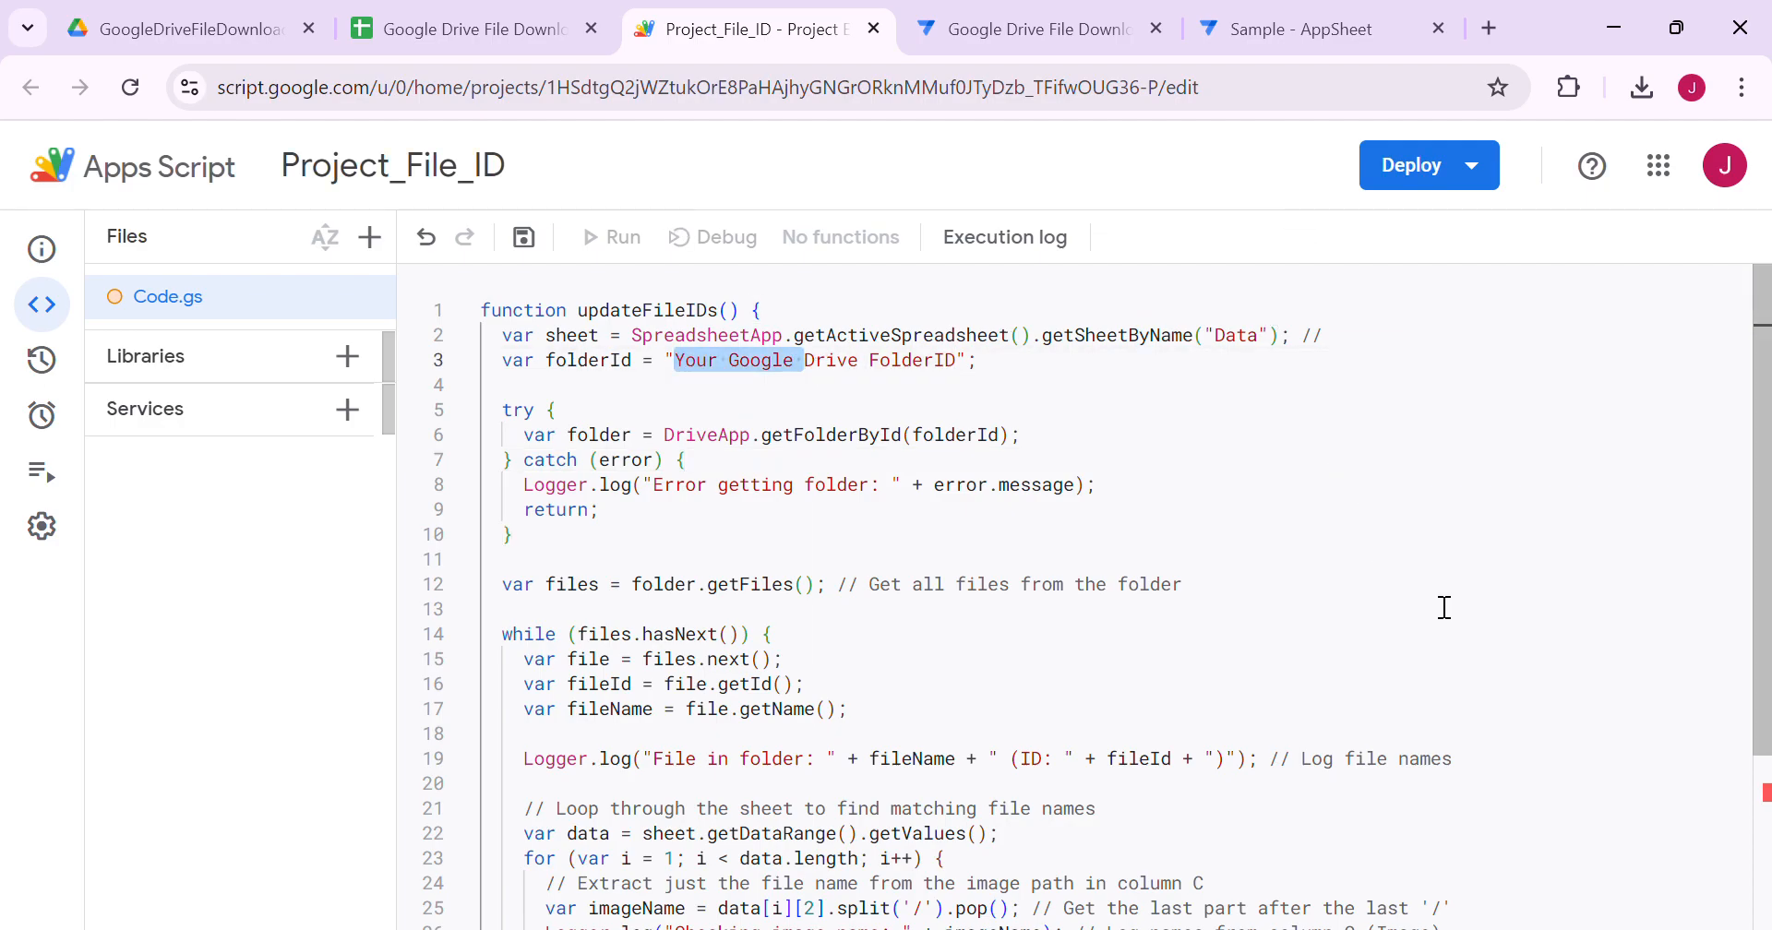
# Step: Copy the AppSheet_File folder's share link in Google Drive
pyautogui.click(190, 28)
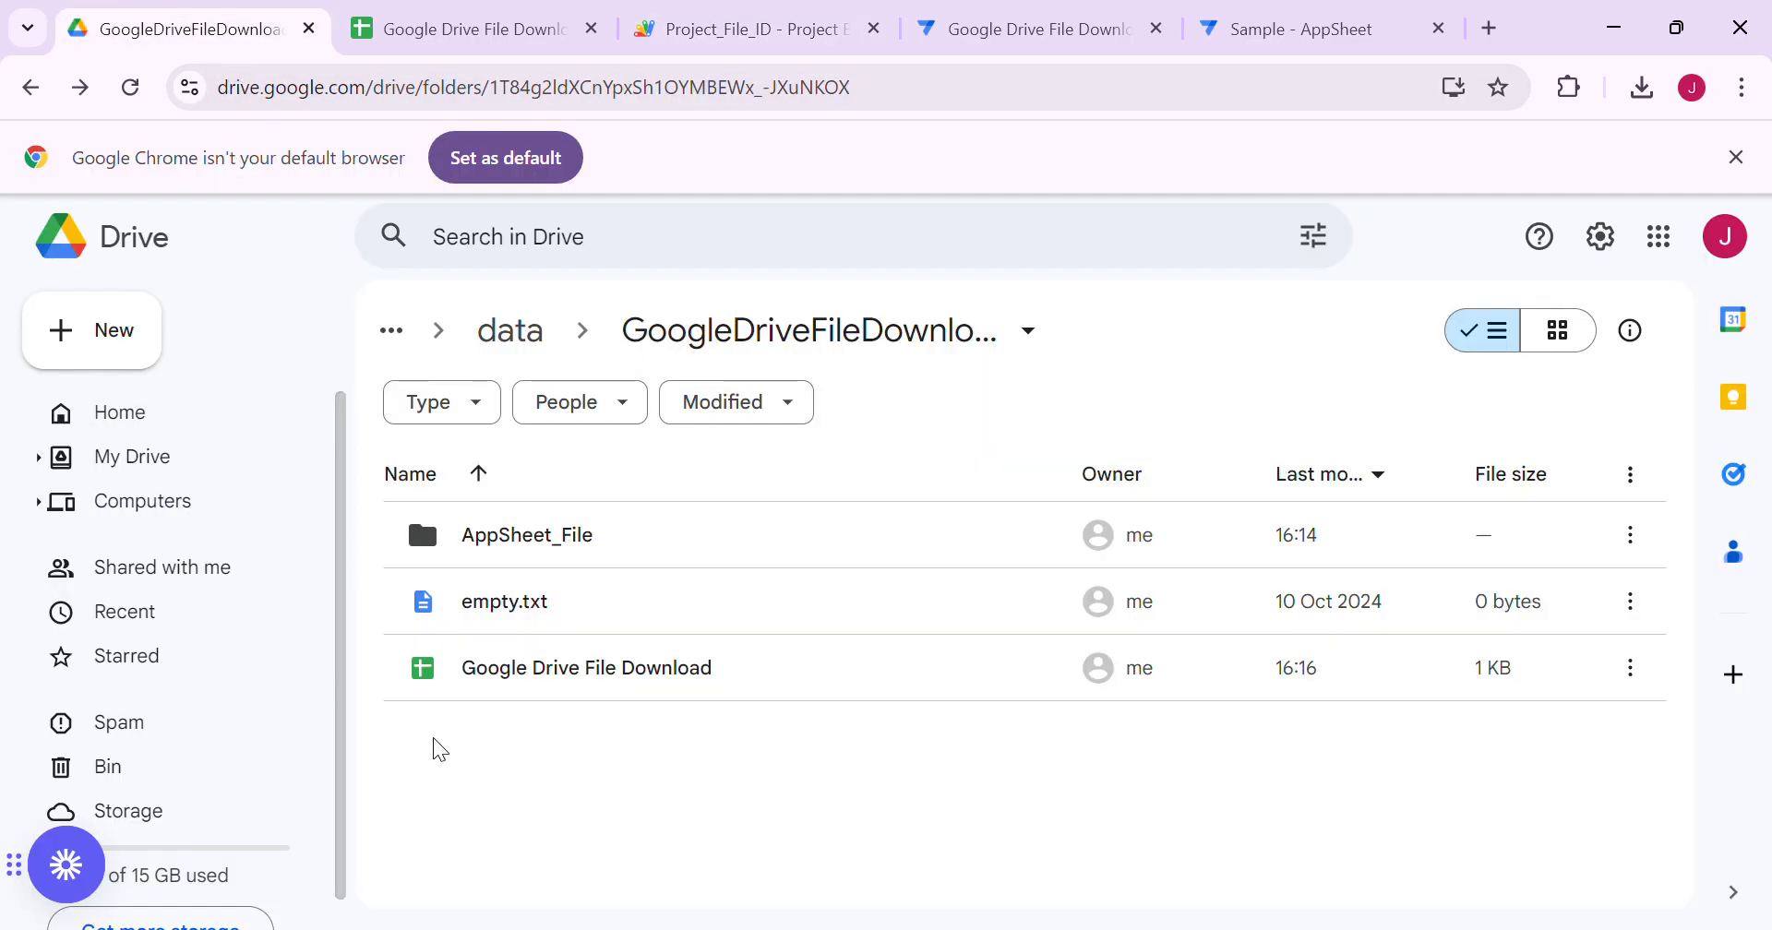
pyautogui.doubleClick(547, 537)
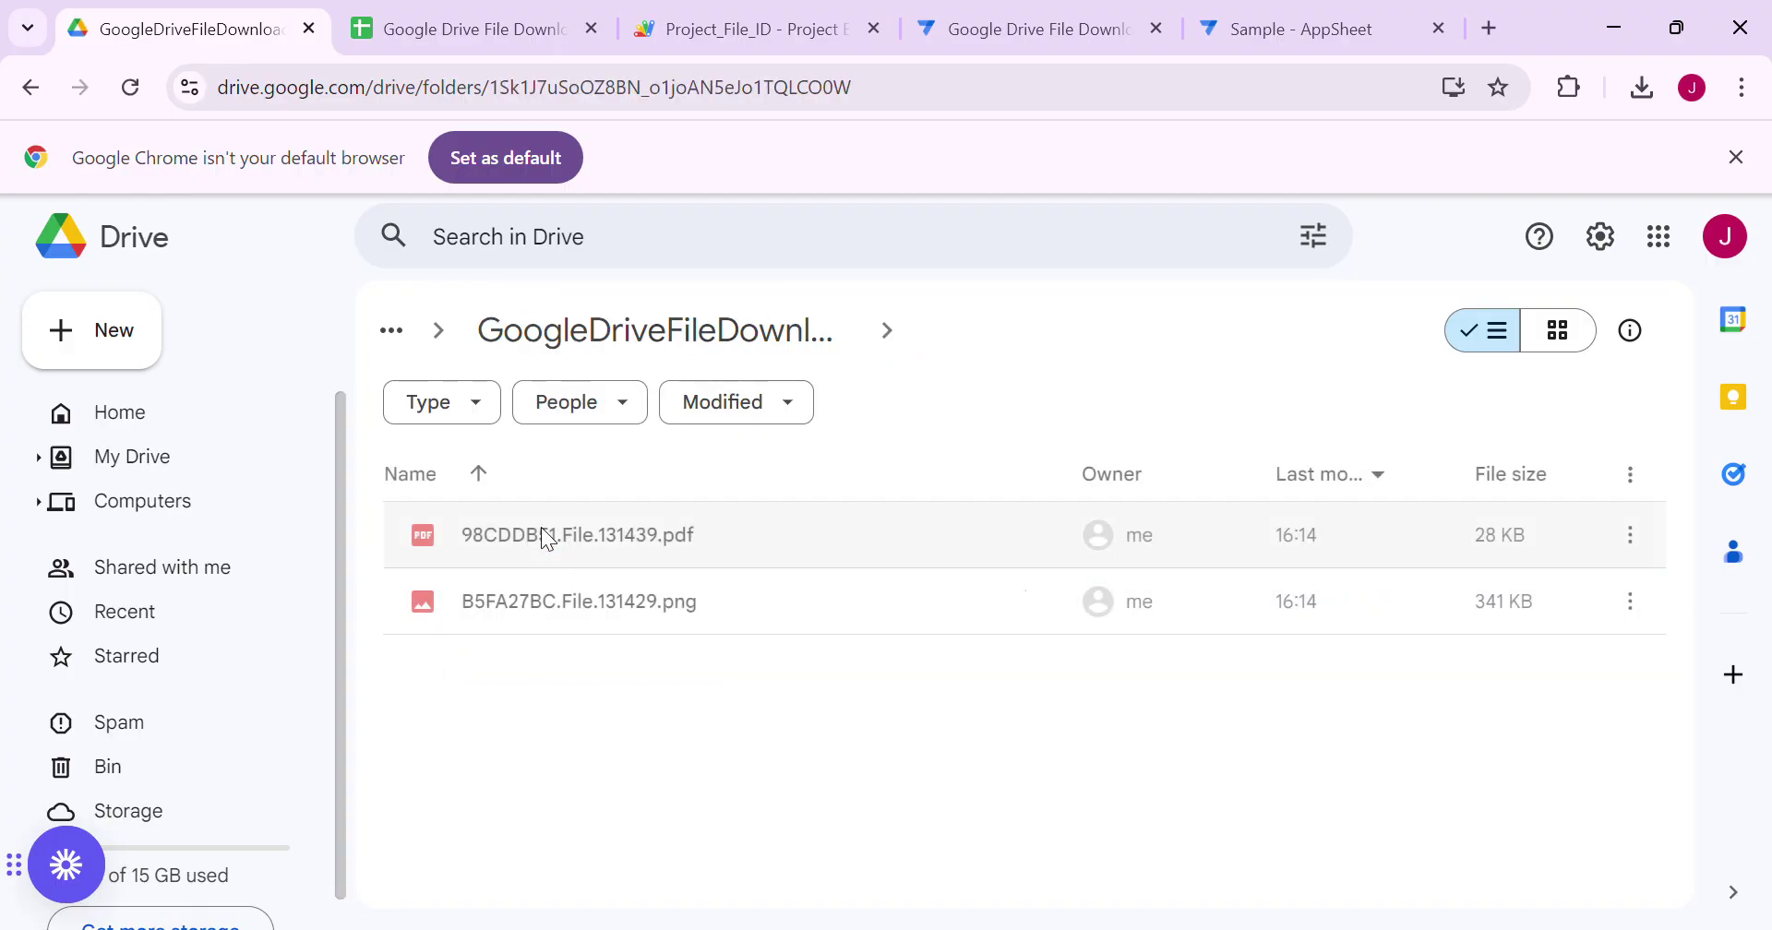
pyautogui.click(31, 88)
pyautogui.rightClick(783, 540)
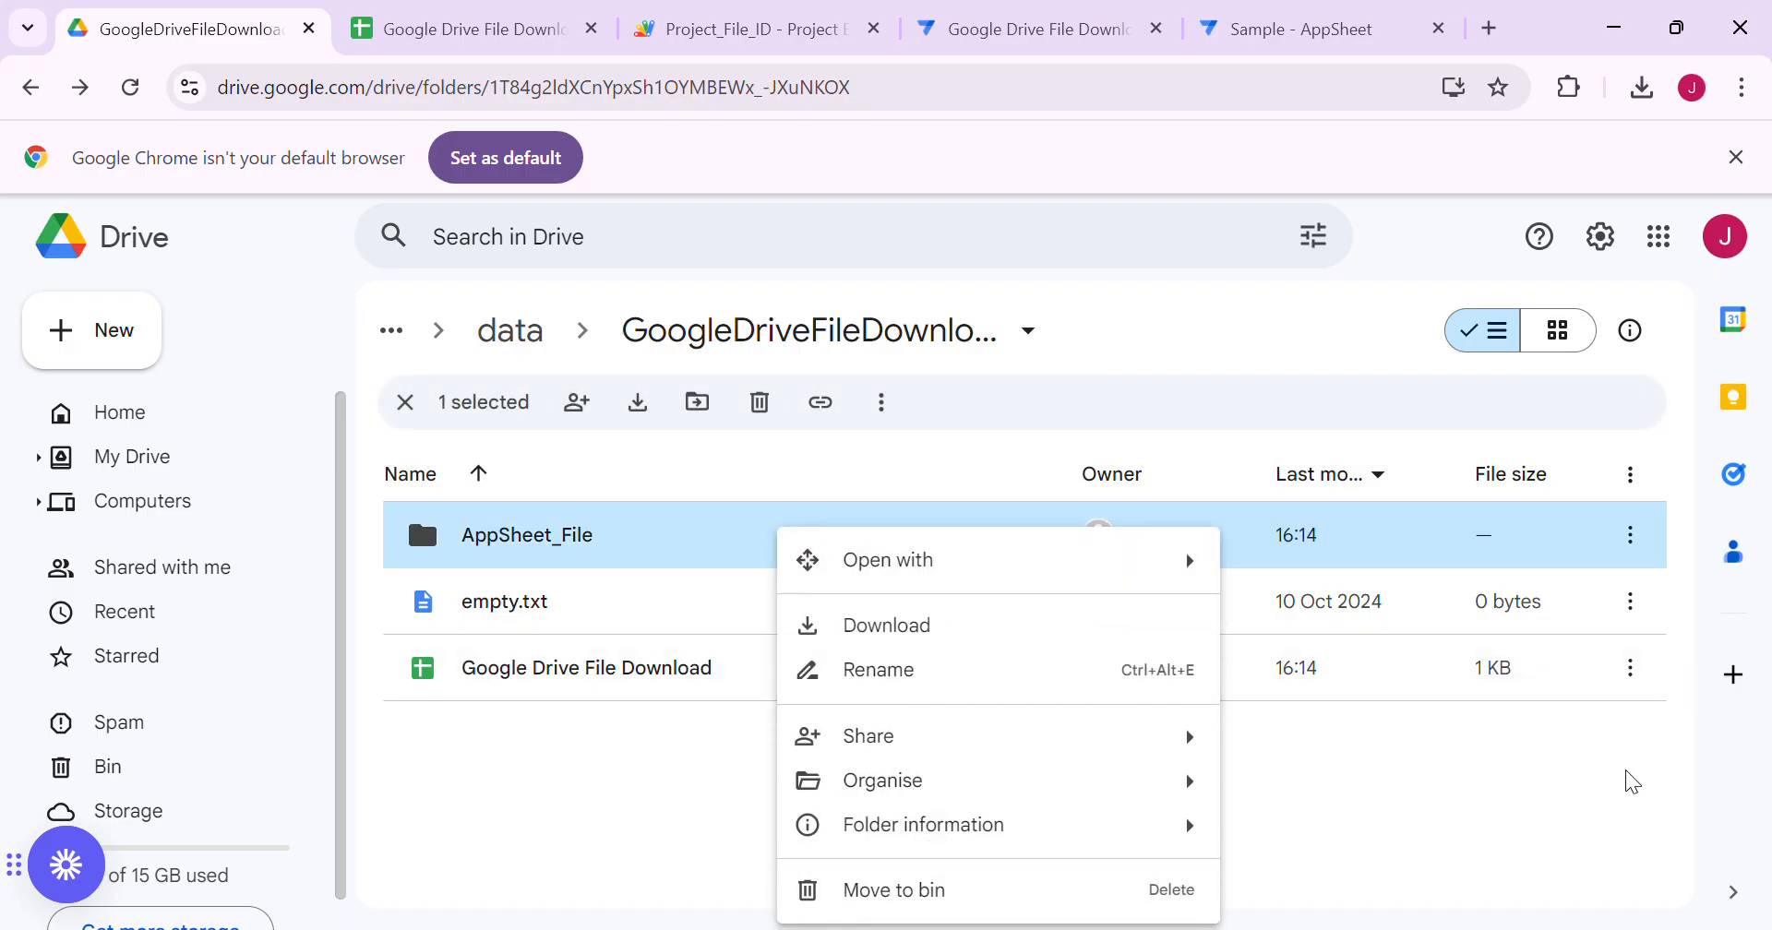
pyautogui.hotkey('ctrl', '-')
pyautogui.moveTo(832, 691)
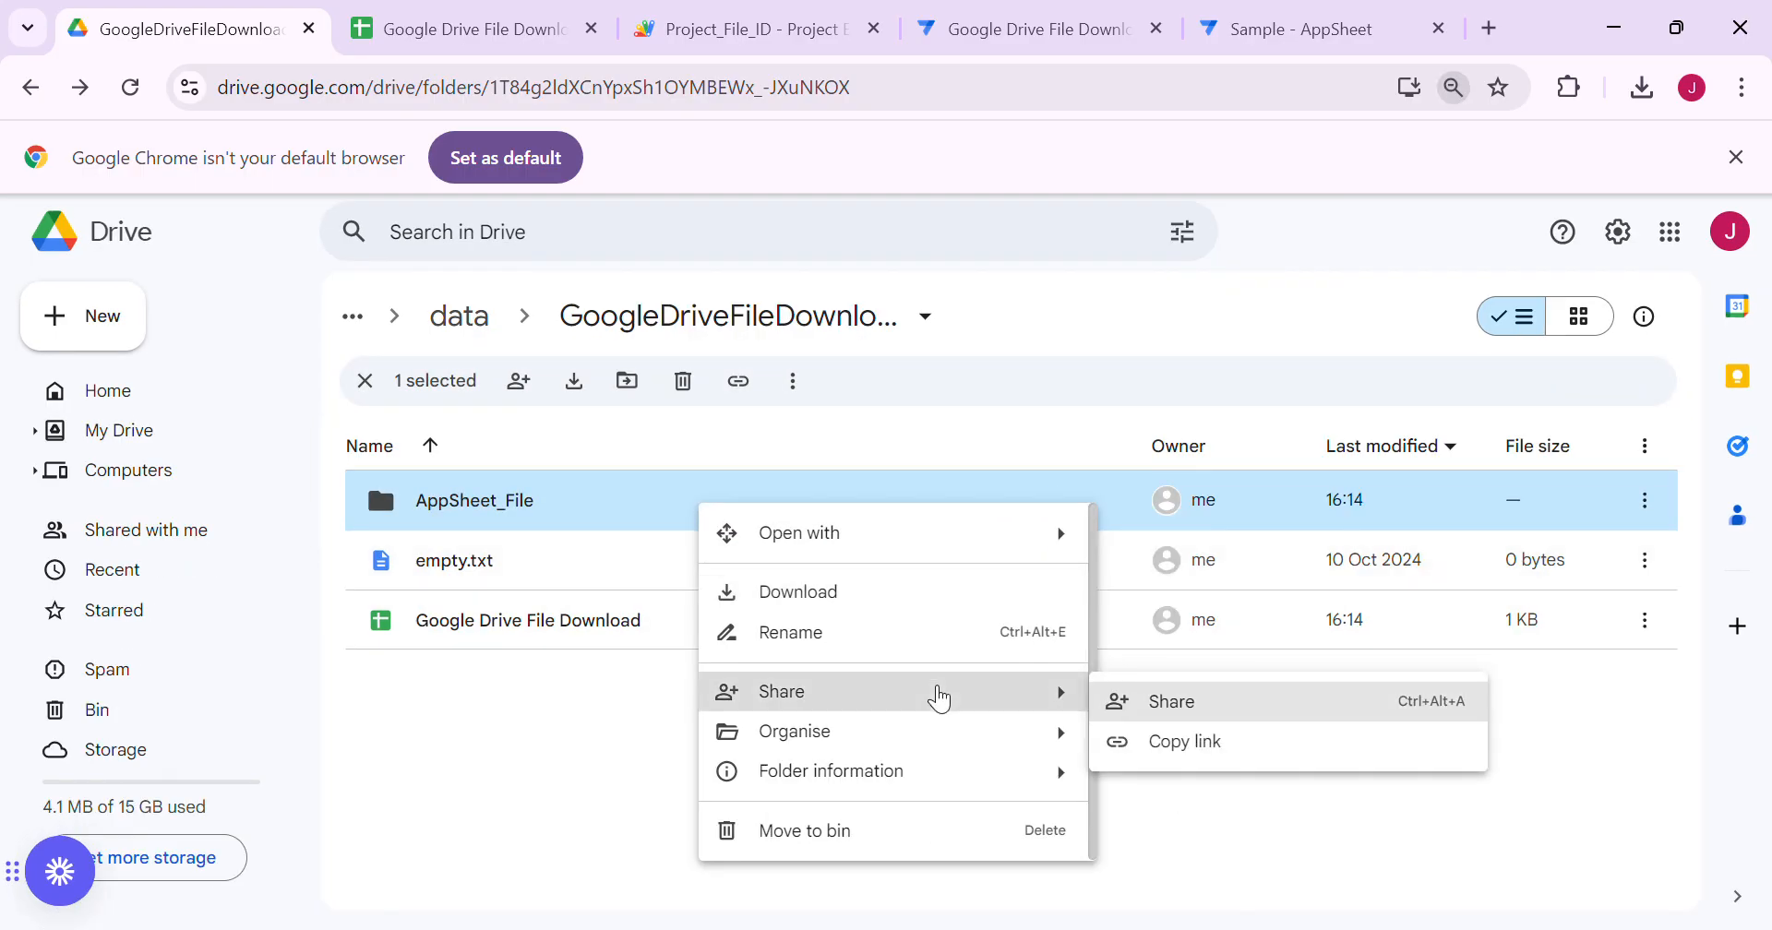
pyautogui.click(1184, 741)
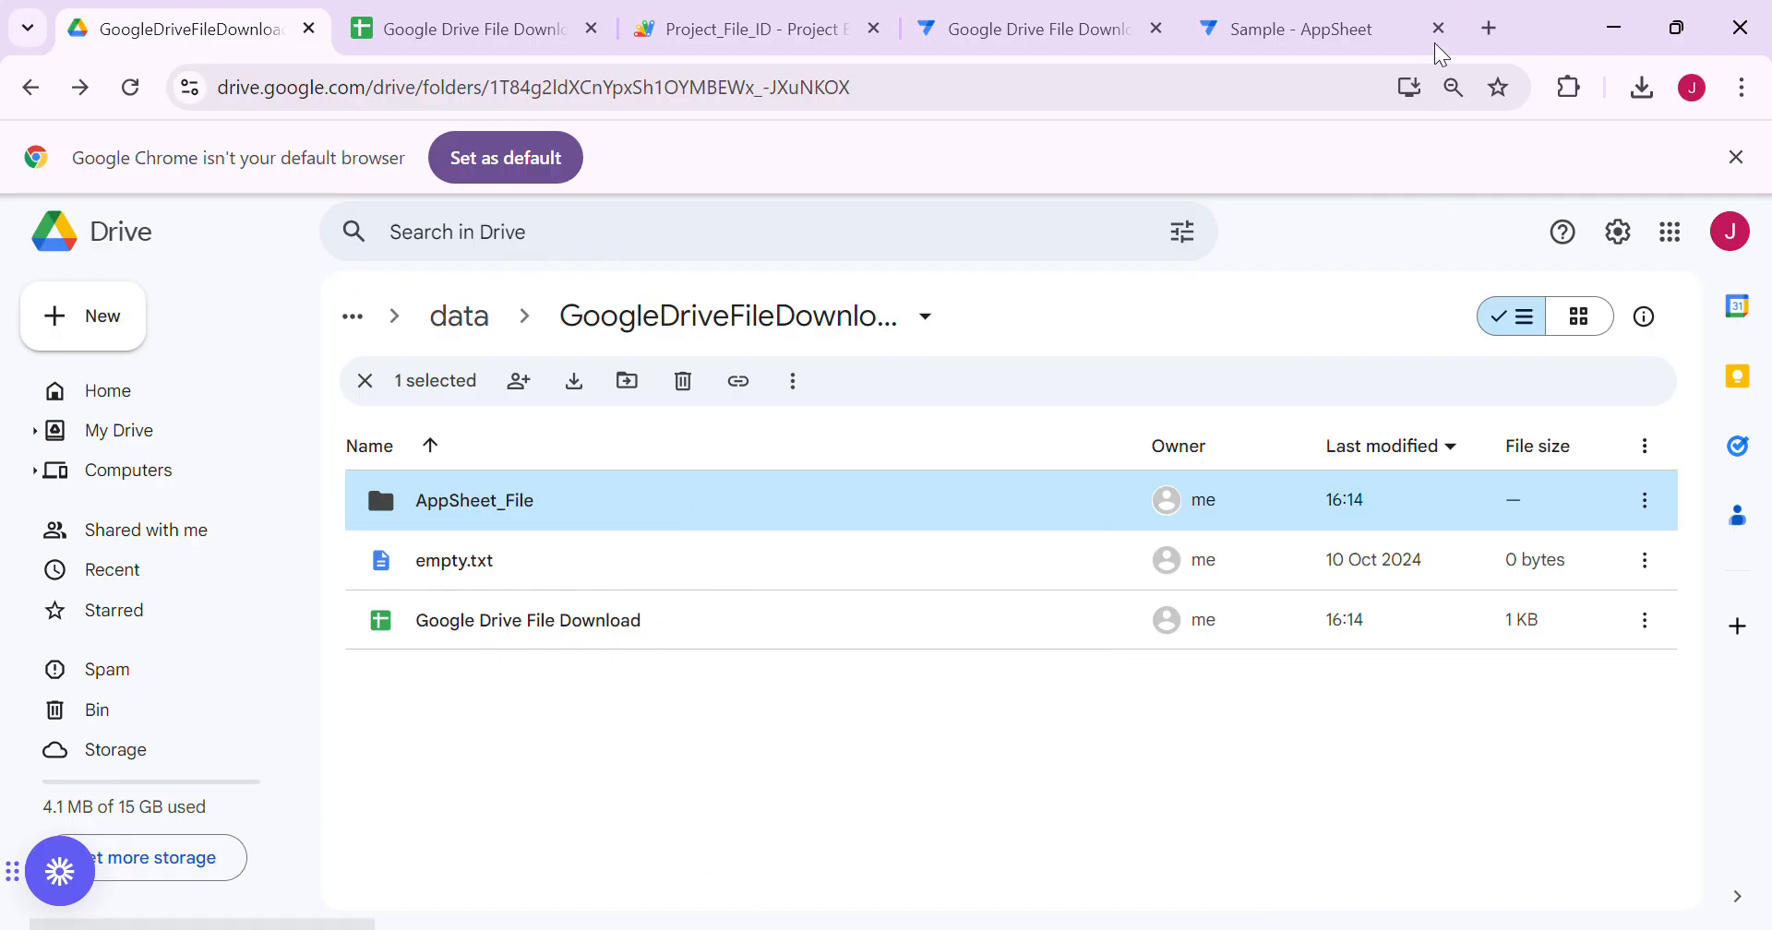
# Step: Paste the link in a new tab, select the folder ID from it, and return to the script
pyautogui.click(1486, 29)
pyautogui.hotkey('ctrl', 'v')
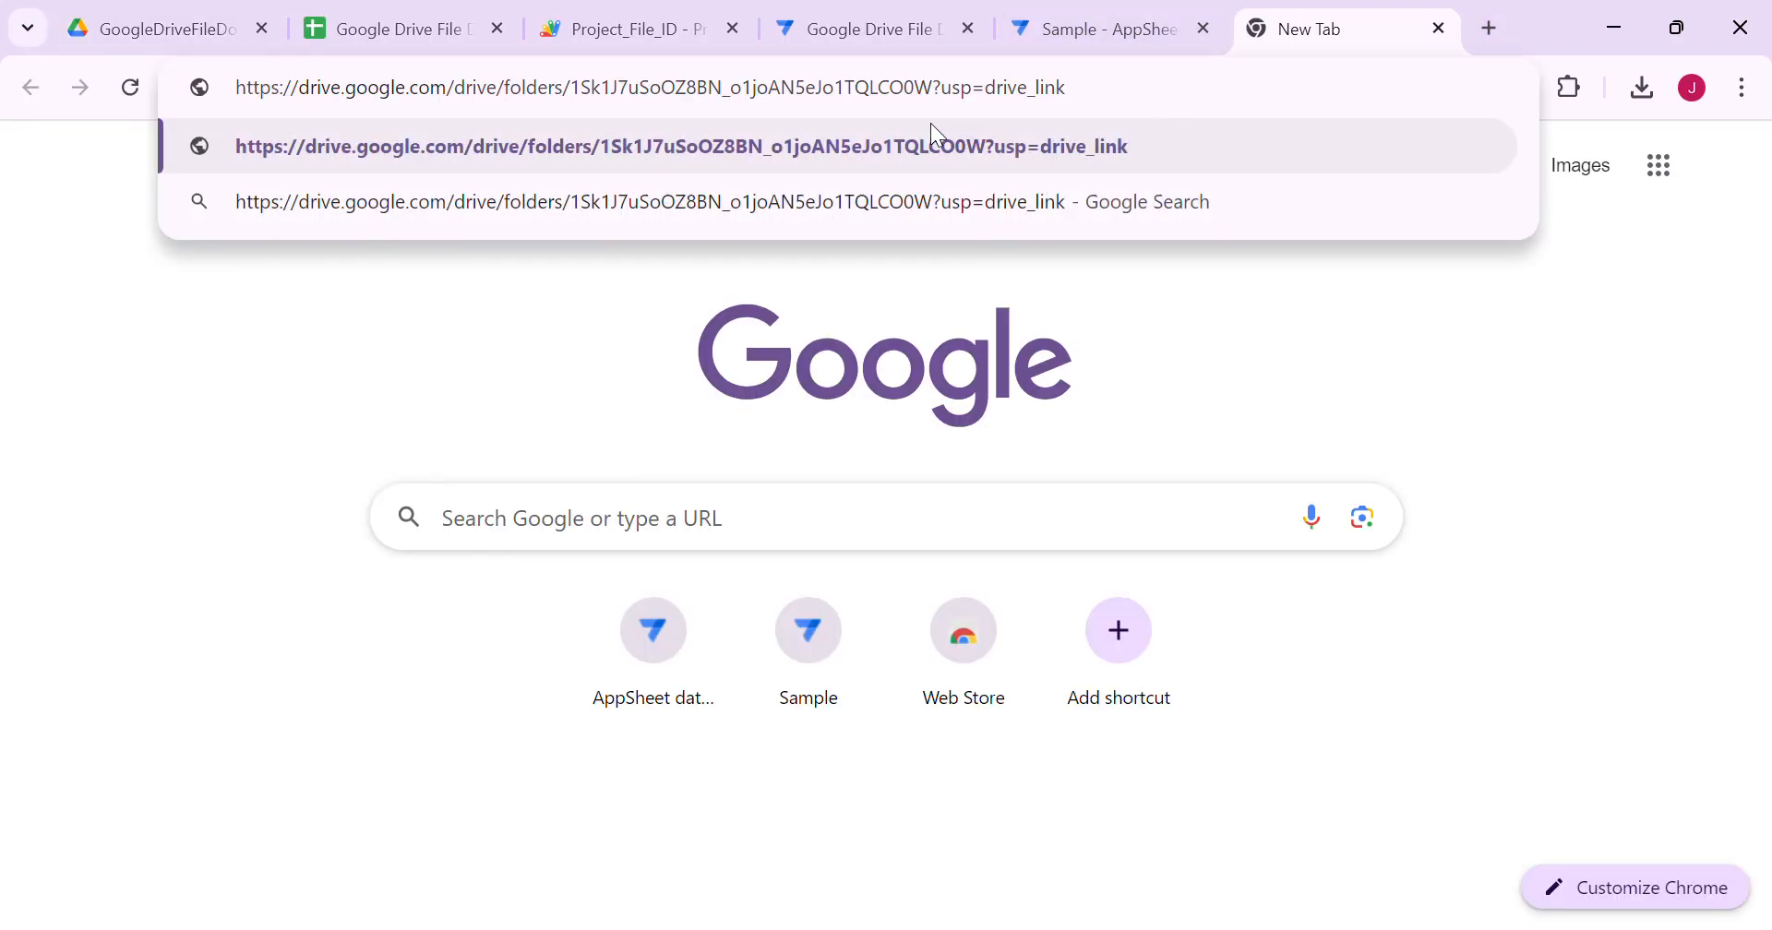
pyautogui.moveTo(573, 88); pyautogui.dragTo(948, 100)
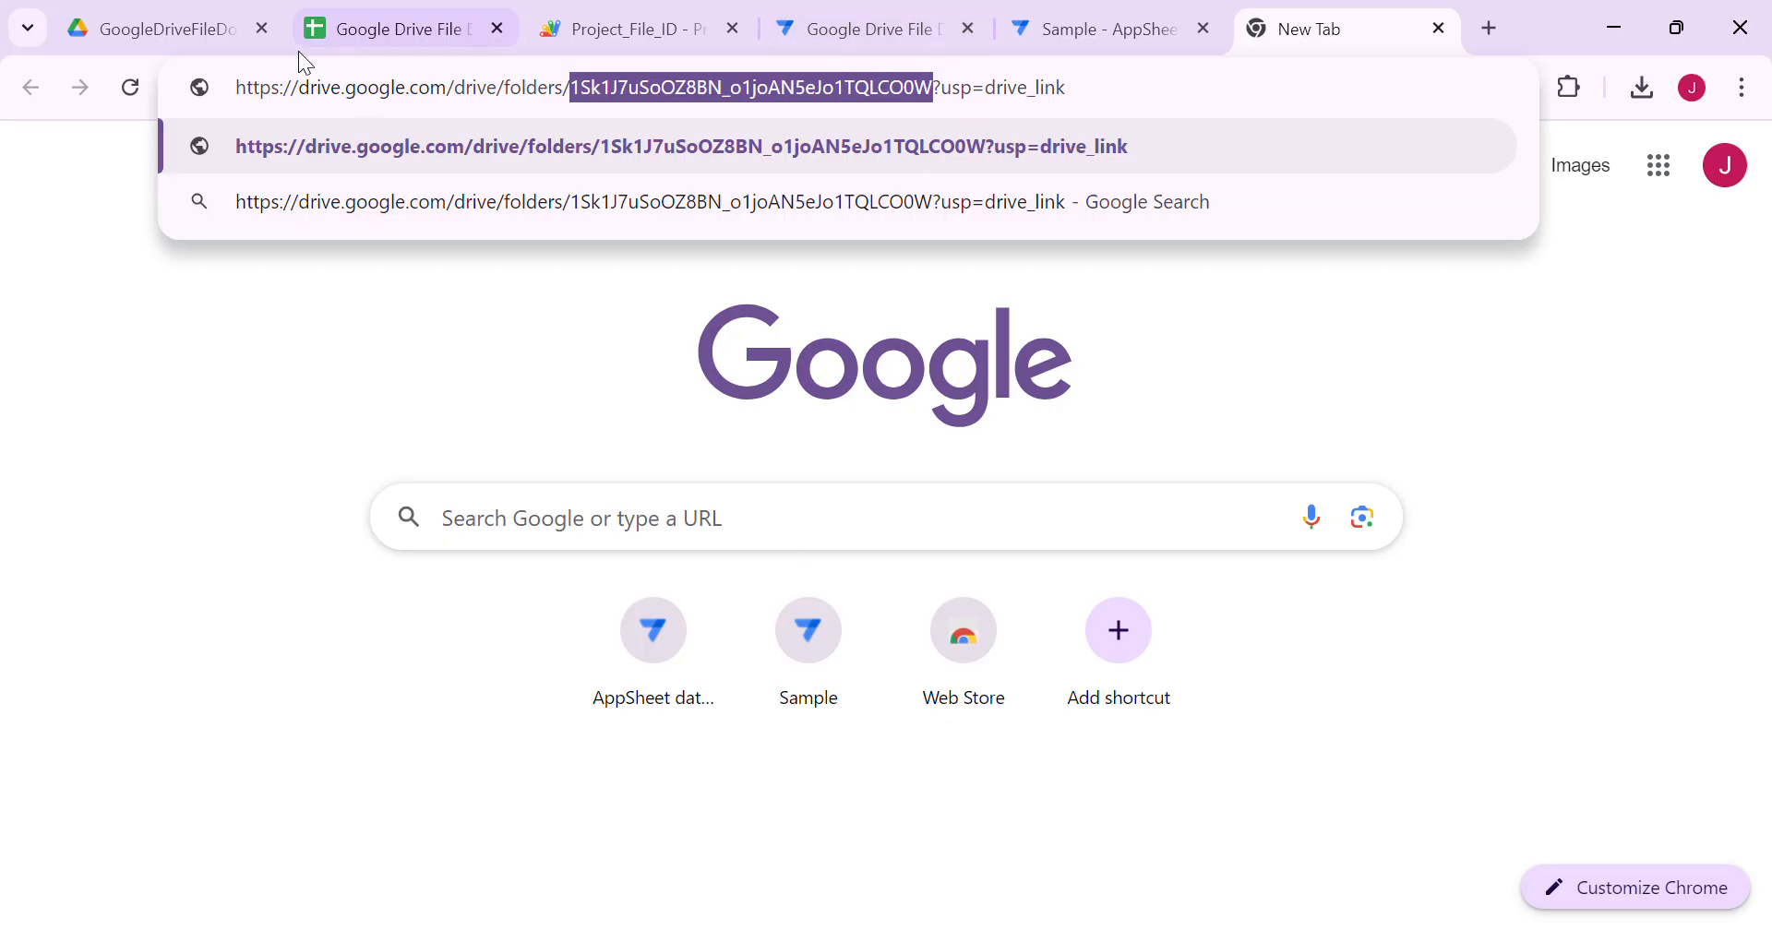
pyautogui.click(638, 29)
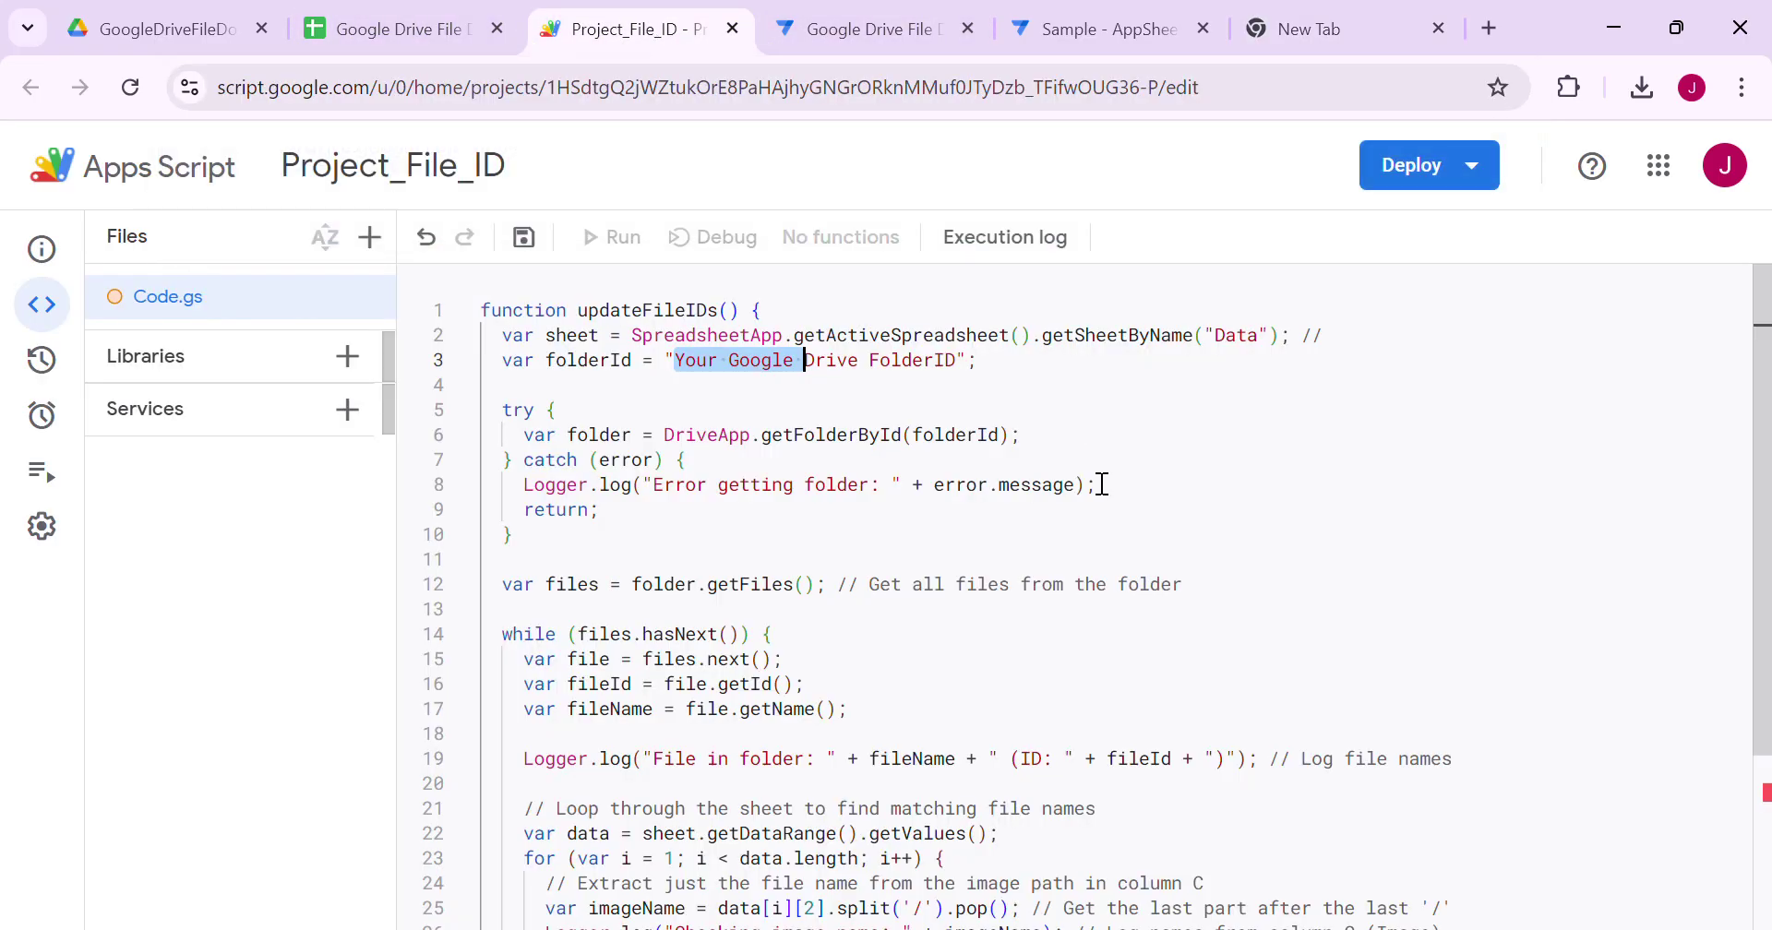
# Step: Replace the placeholder folderId with 1Sk1J7uSoOZ8BN_o1joAN5eJo1TQLCO0W
pyautogui.doubleClick(964, 363)
pyautogui.press('Right')
pyautogui.press('BackSpace')
pyautogui.press('BackSpace')
pyautogui.press('BackSpace')
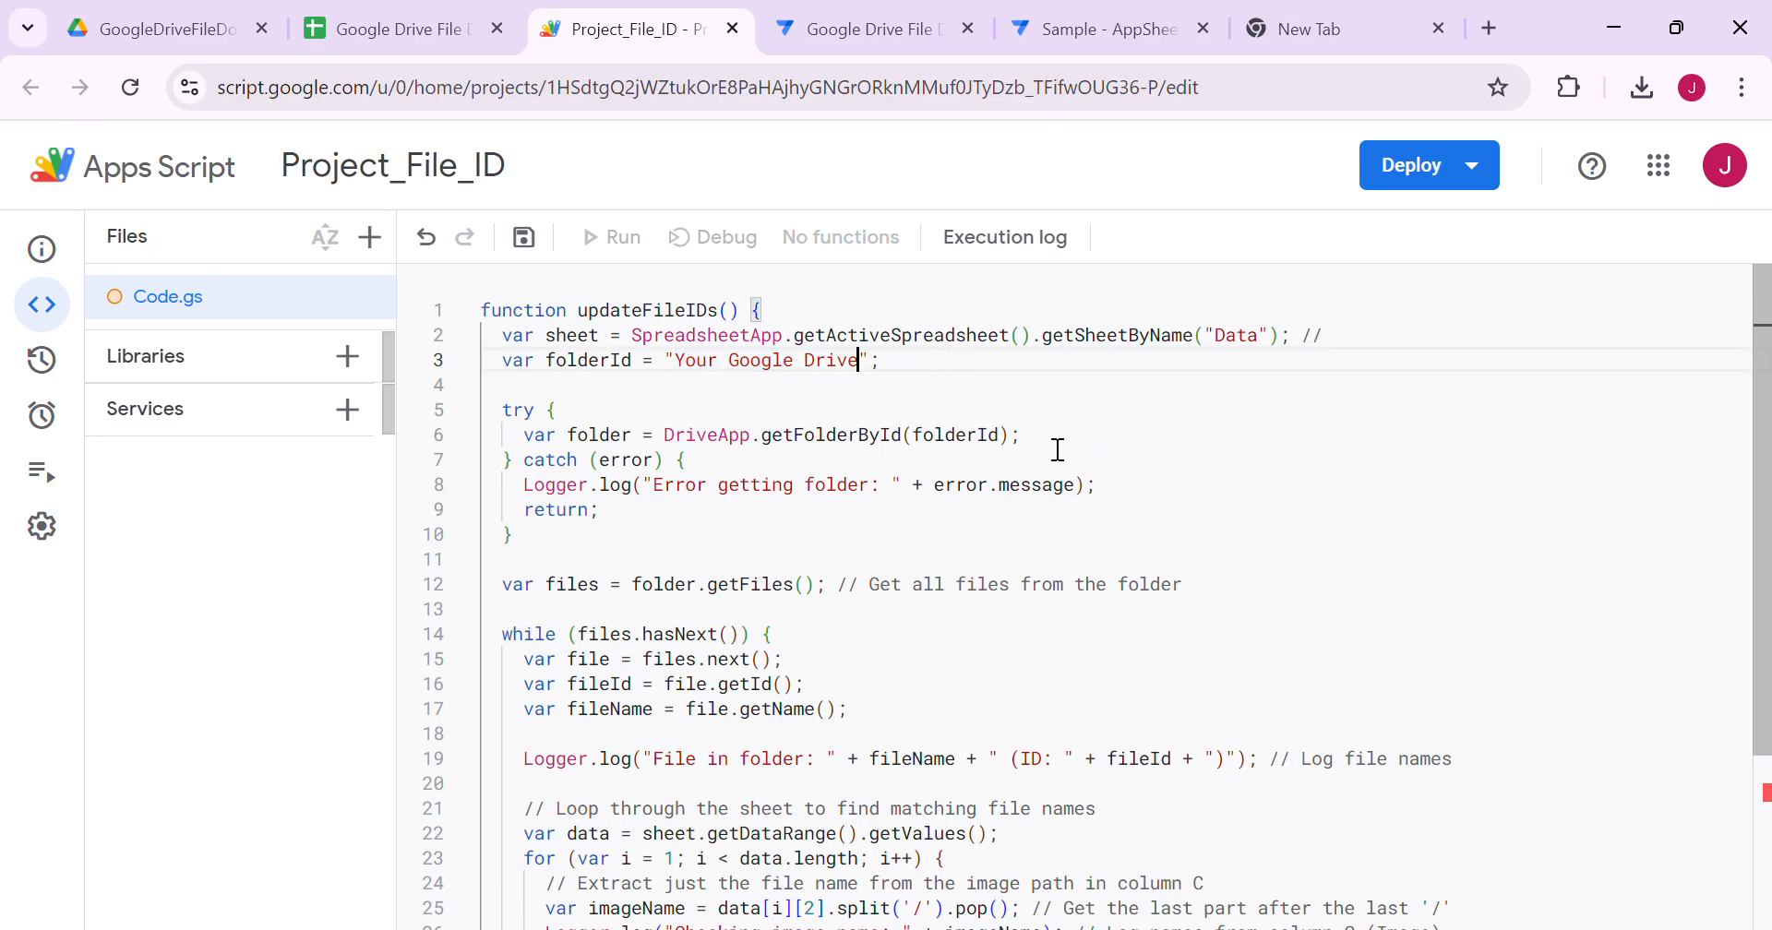
pyautogui.press('BackSpace')
pyautogui.press('BackSpace')
pyautogui.press('BackSpace')
pyautogui.press('BackSpace')
pyautogui.press('BackSpace')
pyautogui.press('BackSpace')
pyautogui.press('BackSpace')
pyautogui.press('BackSpace')
pyautogui.press('BackSpace')
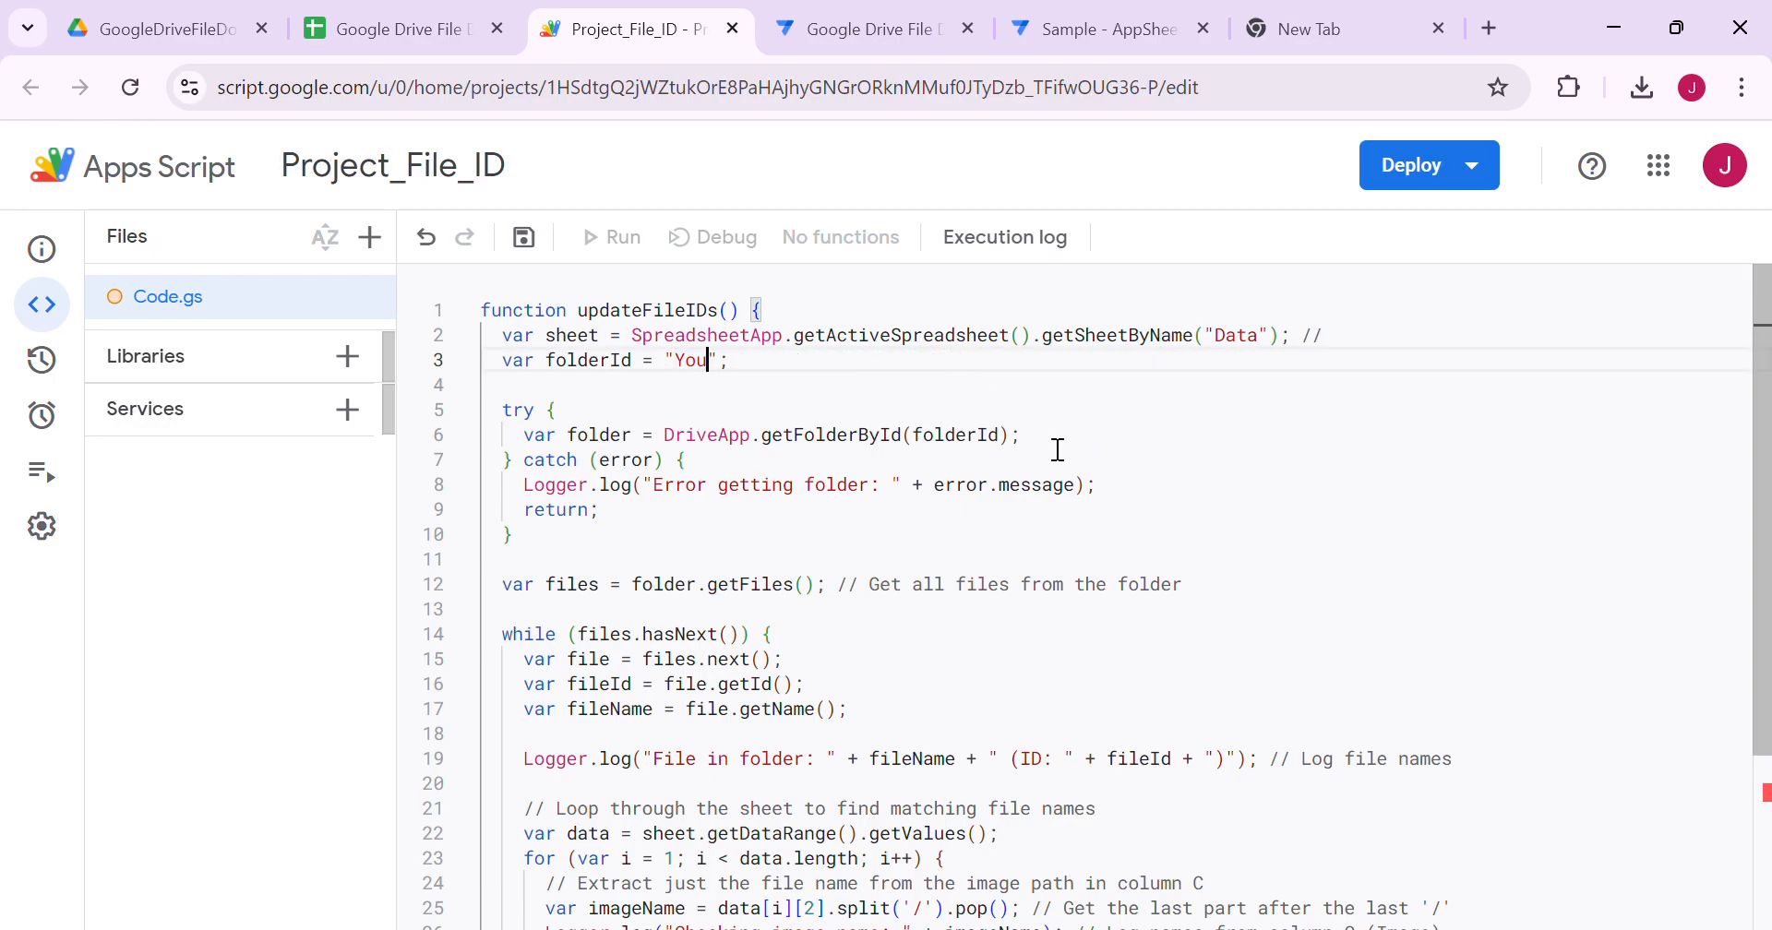
pyautogui.hotkey('ctrl', 'v')
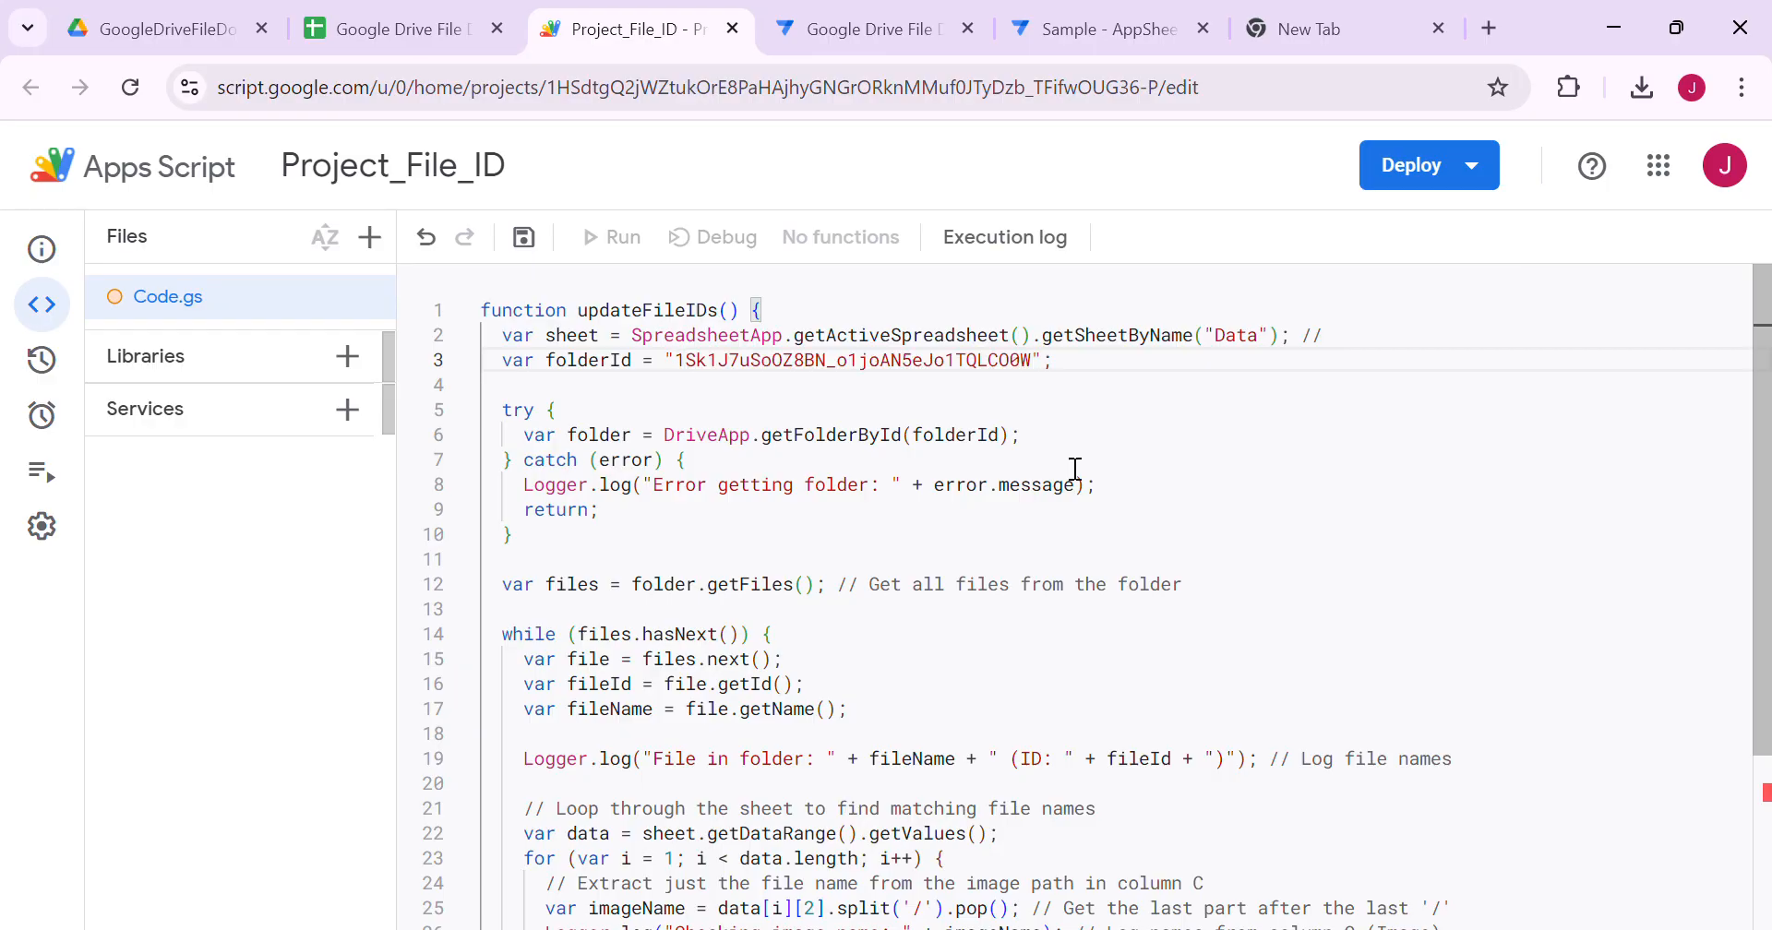
pyautogui.click(978, 530)
pyautogui.scroll(-3, 977, 530)
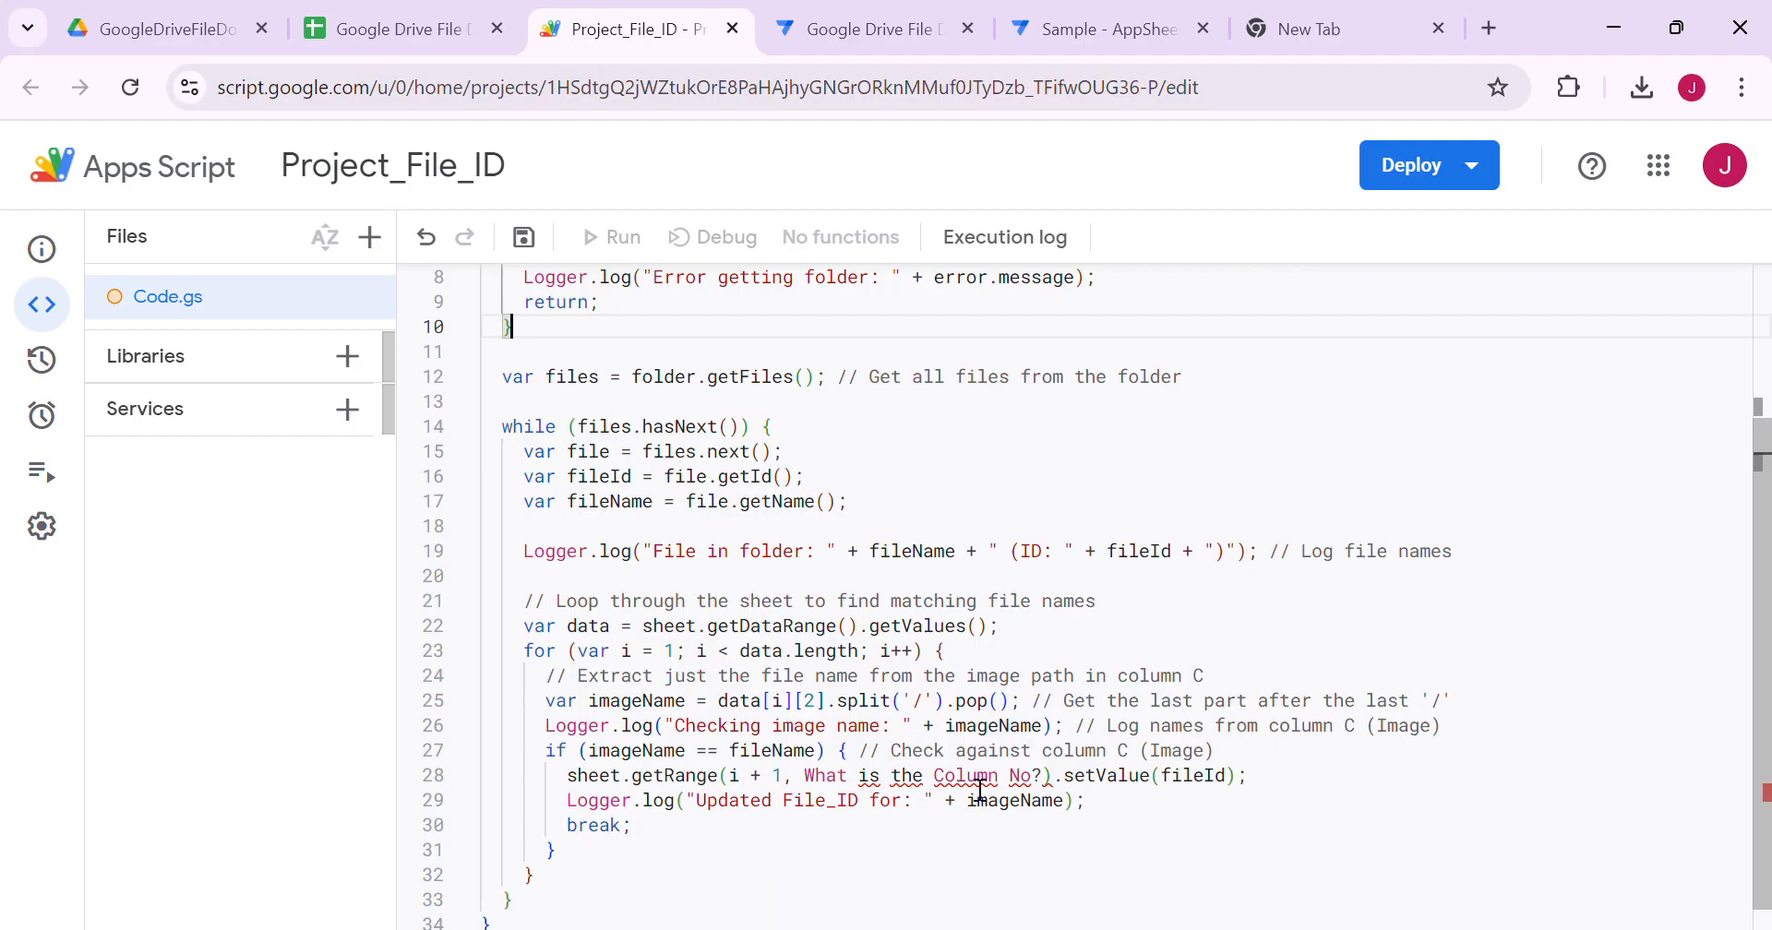
# Step: Check in the spreadsheet that File_ID sits in column D, the fourth column
pyautogui.click(398, 27)
pyautogui.click(941, 543)
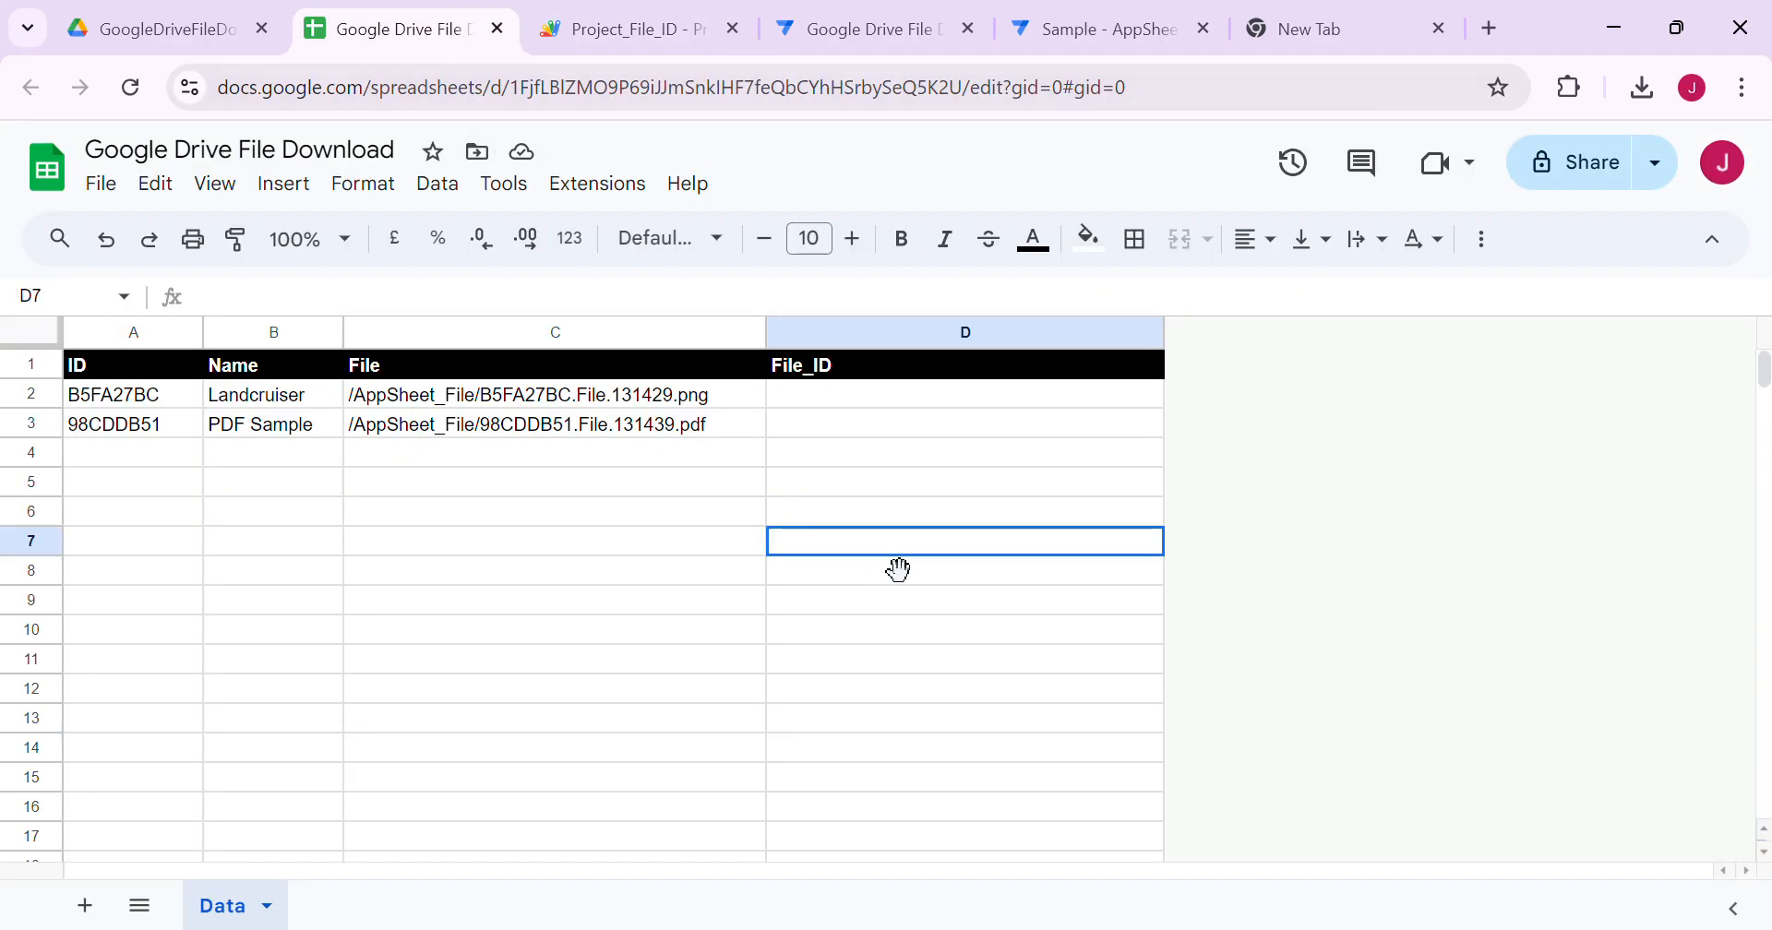
pyautogui.click(902, 399)
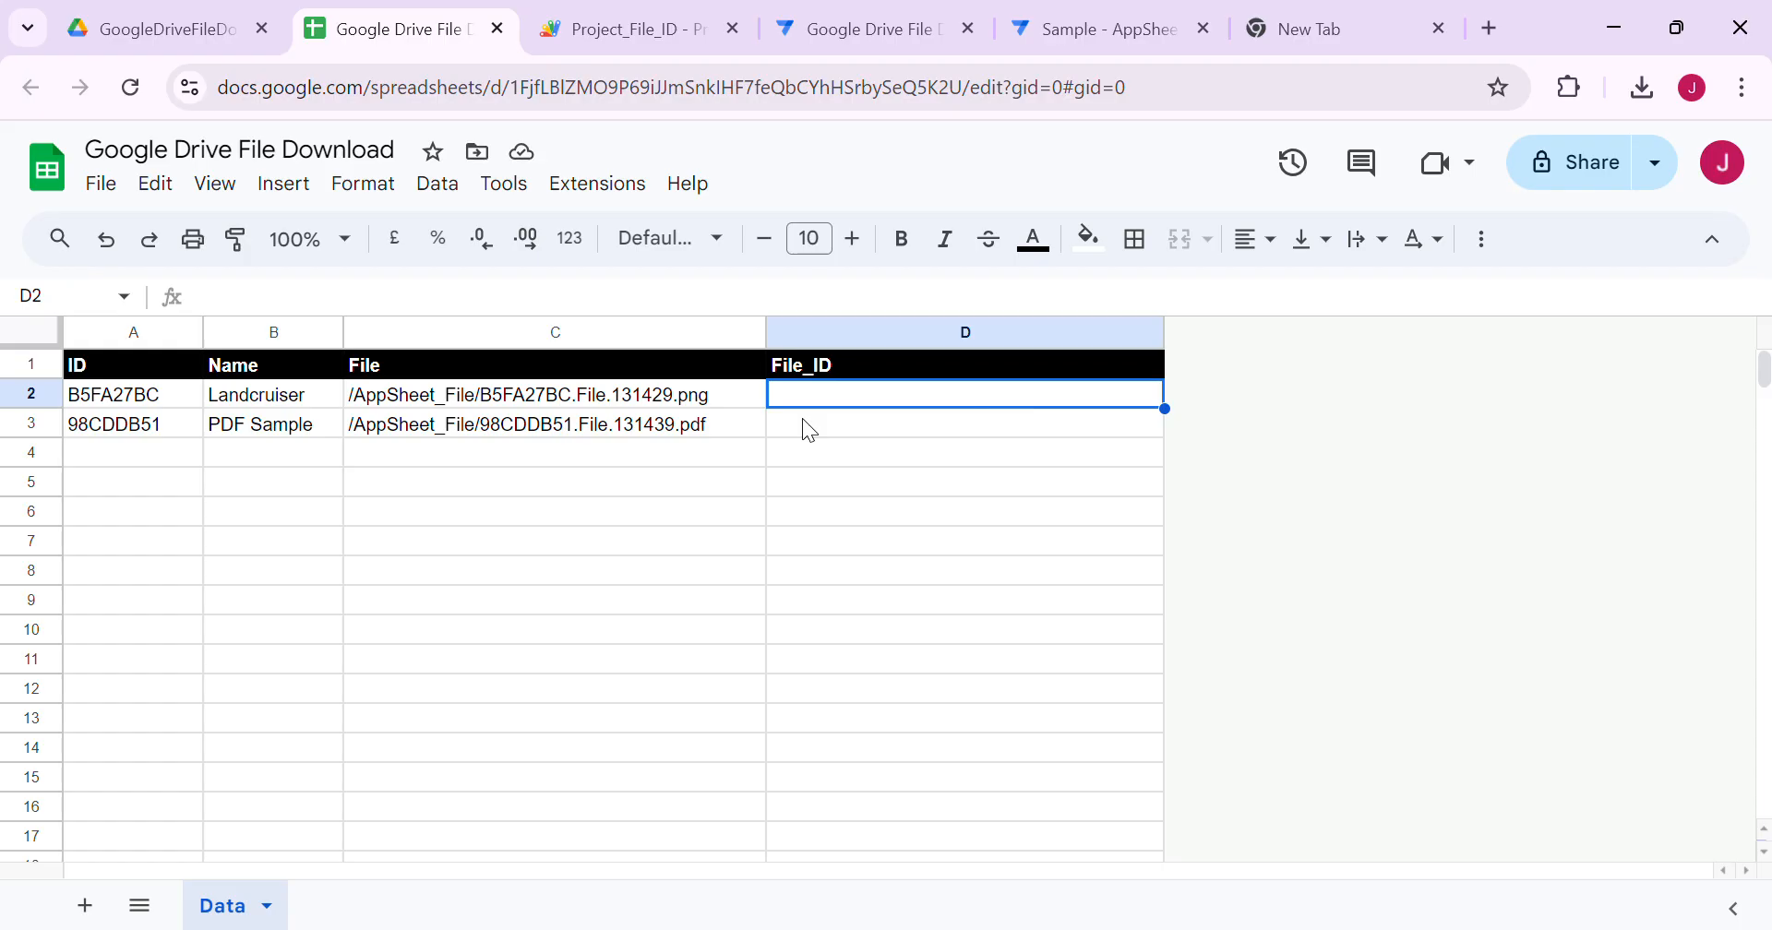
pyautogui.click(140, 395)
pyautogui.click(269, 369)
pyautogui.click(533, 375)
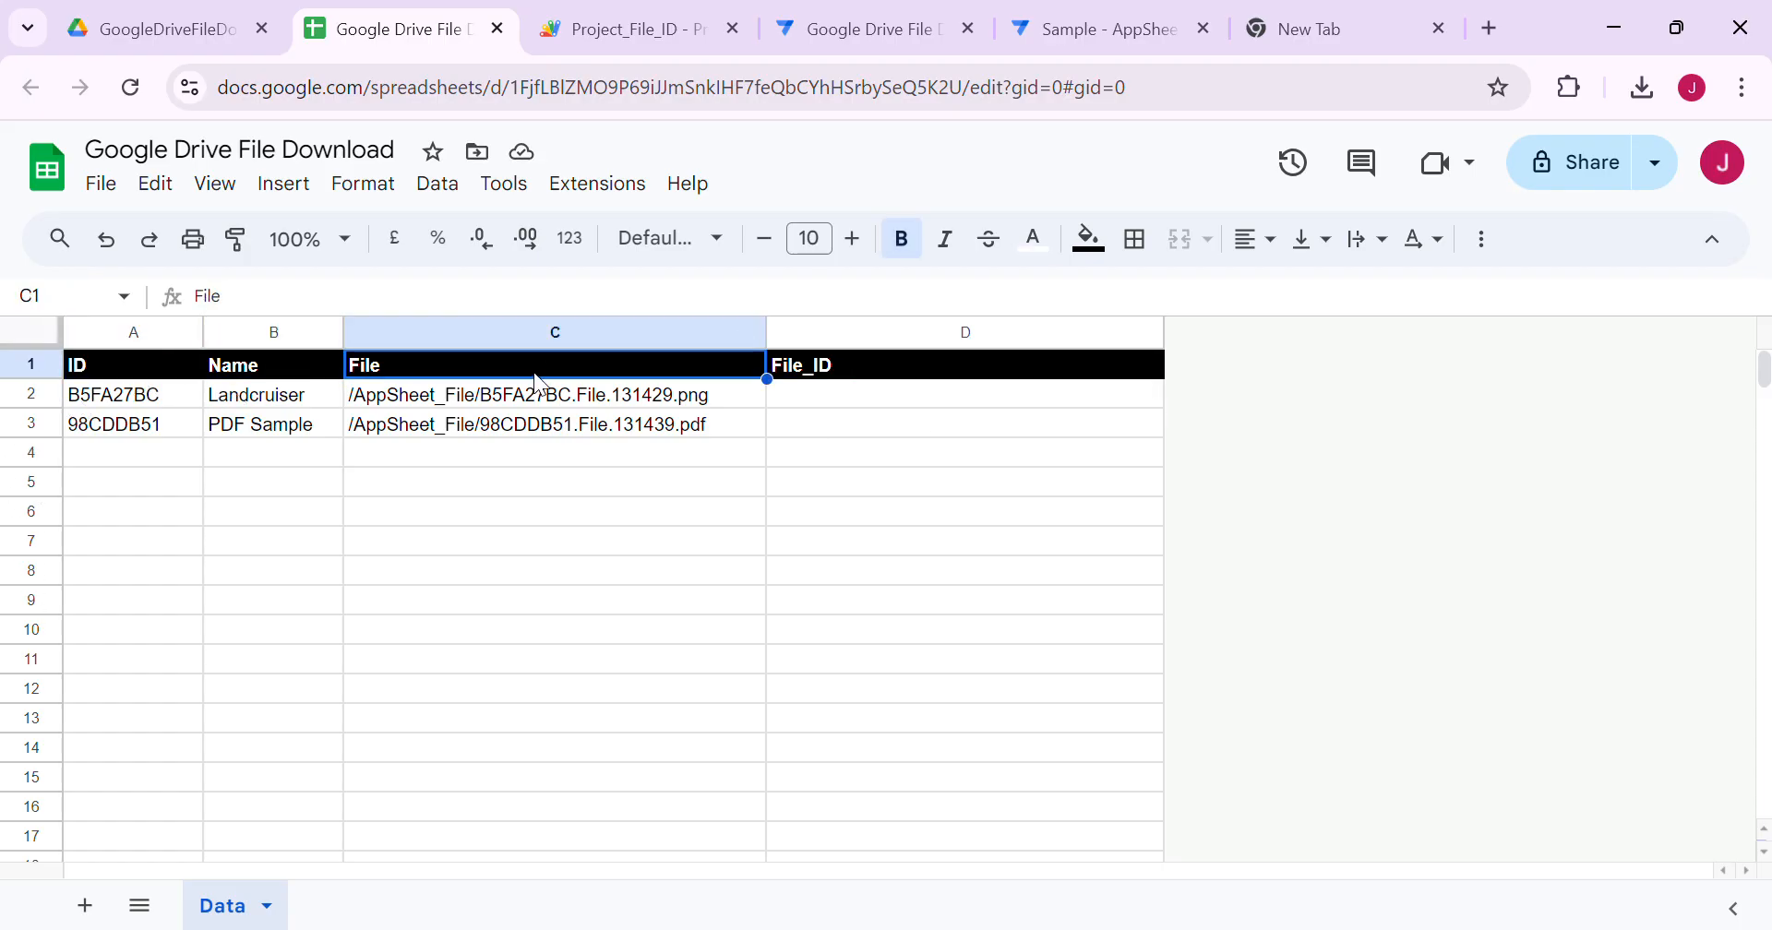
pyautogui.click(886, 371)
pyautogui.click(623, 27)
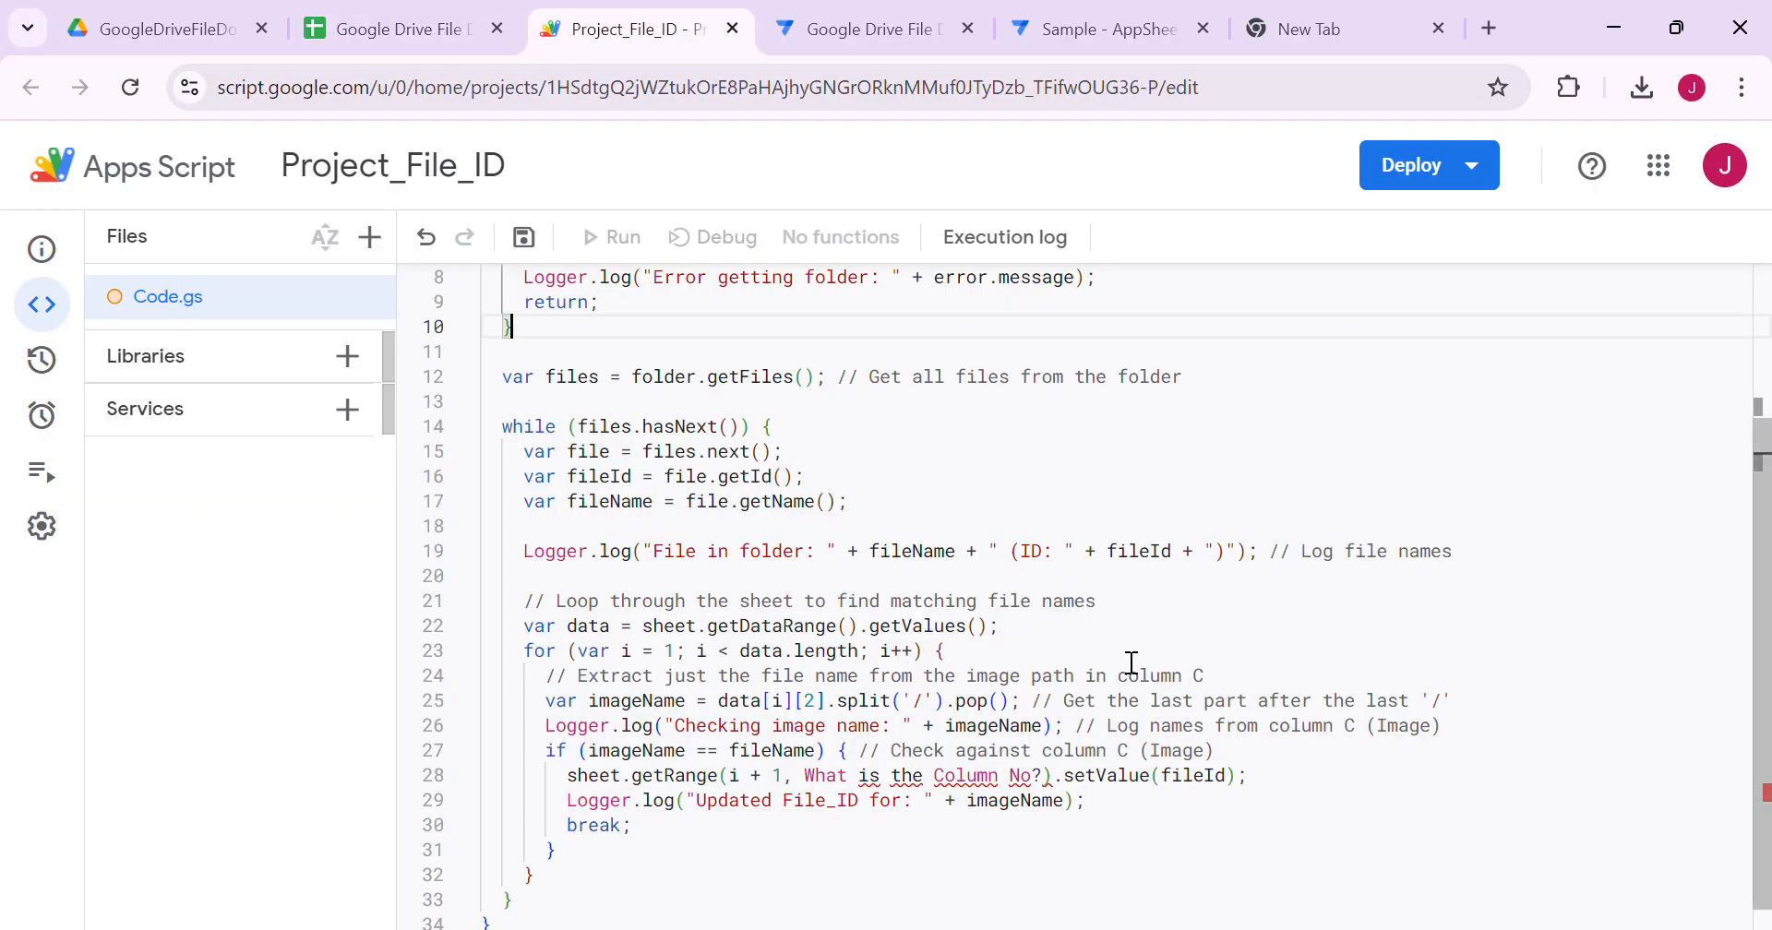
# Step: Replace the getRange column placeholder with 4, undoing an over-deletion, and save the project
pyautogui.click(1052, 776)
pyautogui.press('BackSpace')
pyautogui.press('BackSpace')
pyautogui.press('BackSpace')
pyautogui.press('BackSpace')
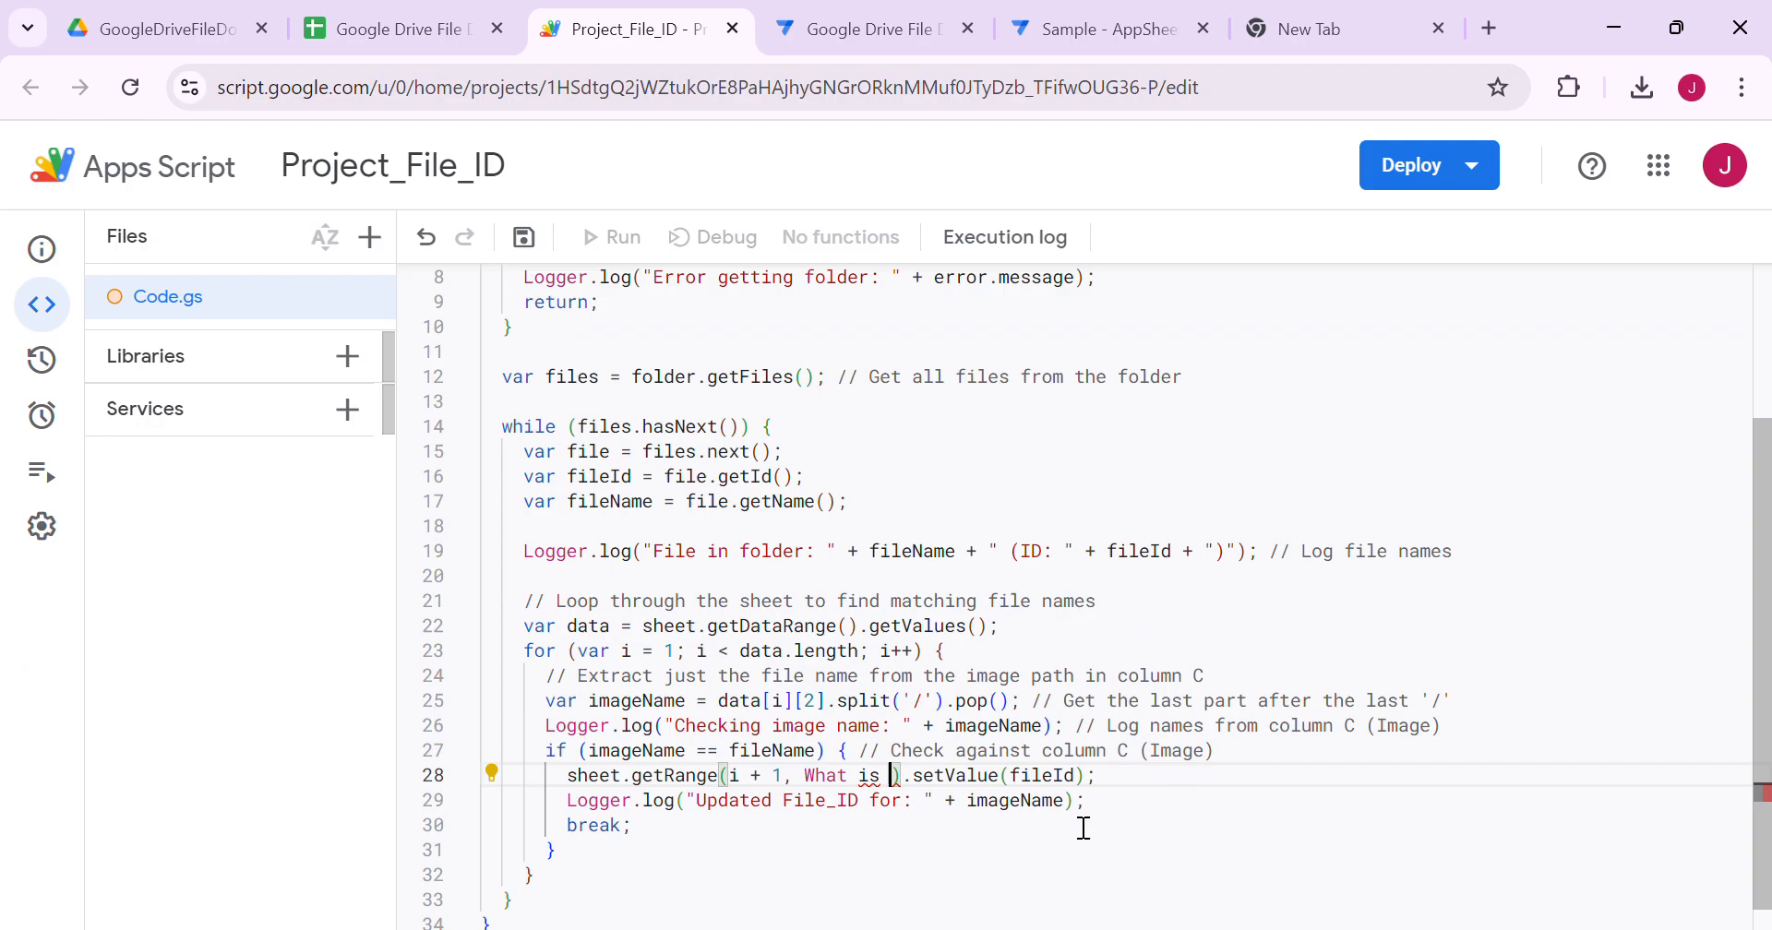
pyautogui.press('BackSpace')
pyautogui.press('BackSpace')
pyautogui.press('BackSpace')
pyautogui.press('BackSpace')
pyautogui.press('BackSpace')
pyautogui.press('BackSpace')
pyautogui.press('BackSpace')
pyautogui.press('BackSpace')
pyautogui.press('BackSpace')
pyautogui.press('BackSpace')
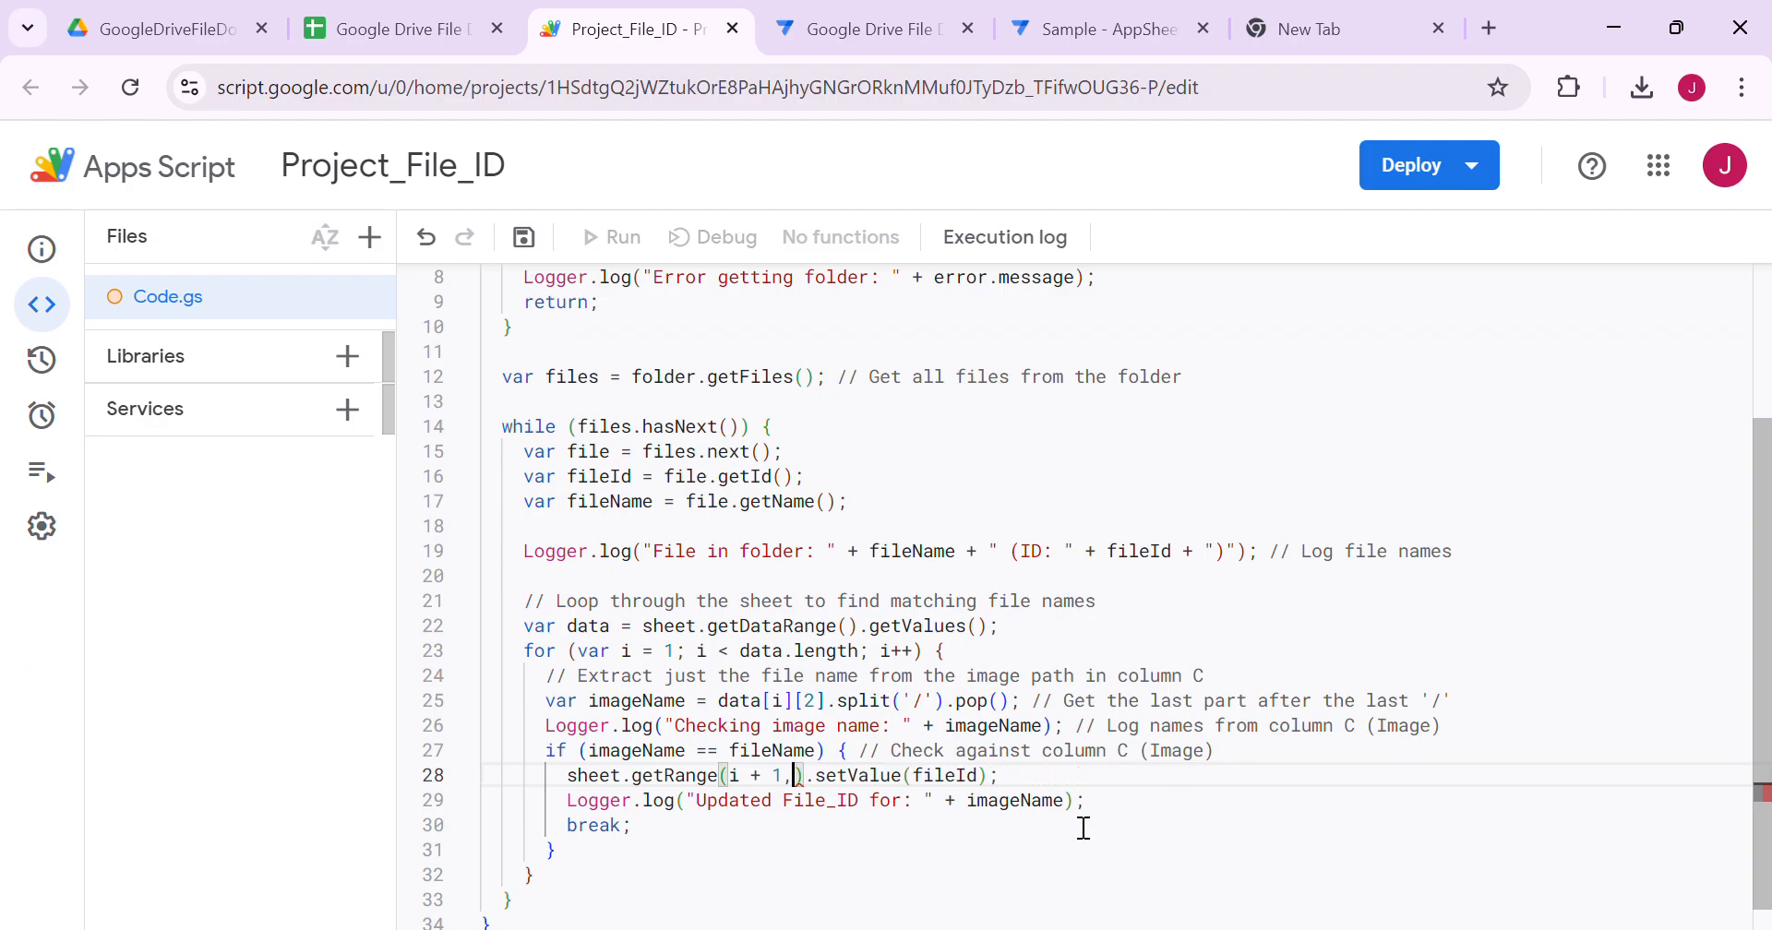
pyautogui.press('BackSpace')
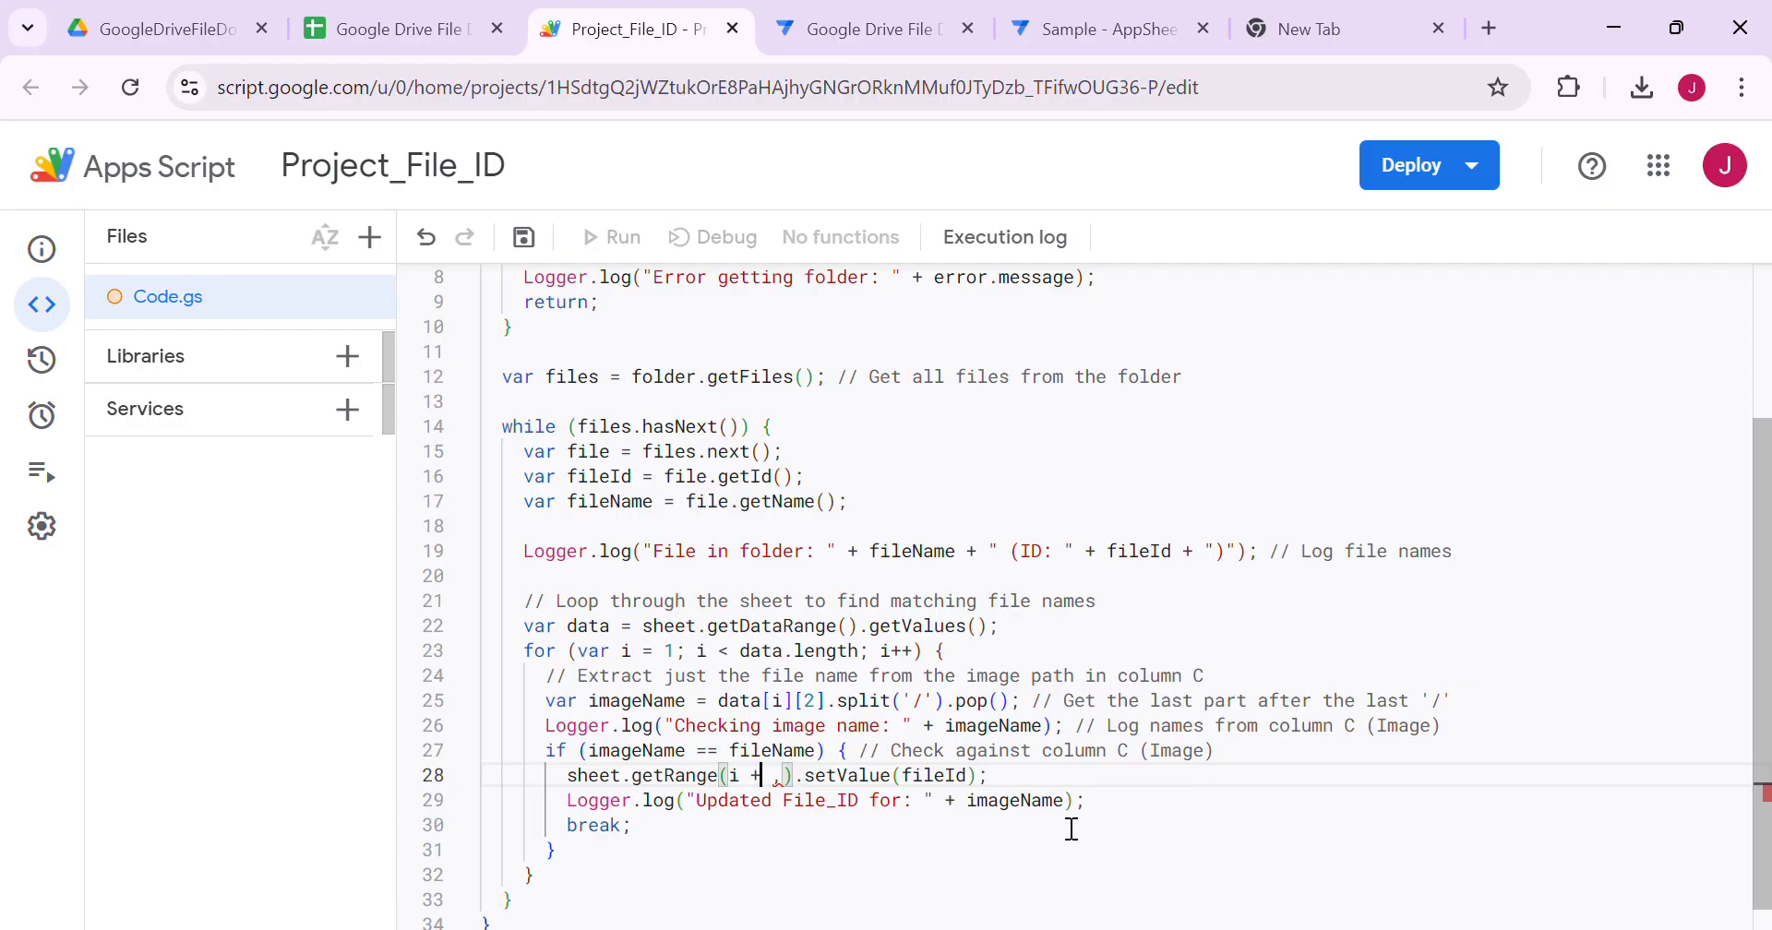
pyautogui.click(424, 237)
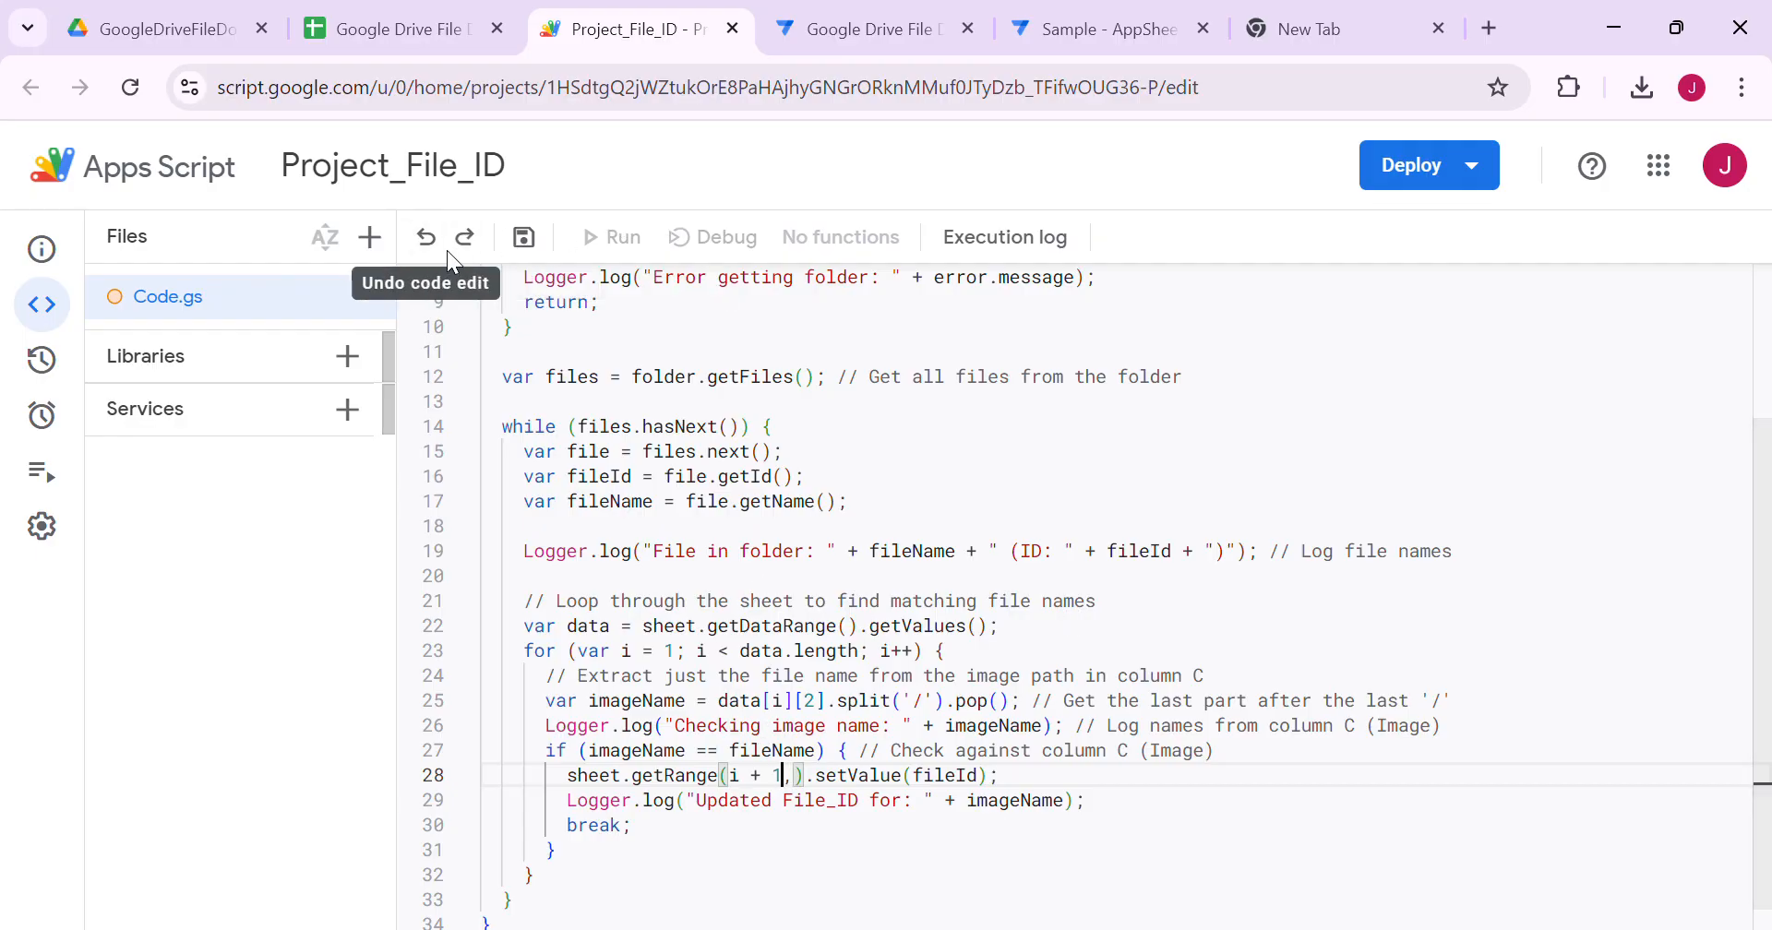
pyautogui.click(425, 237)
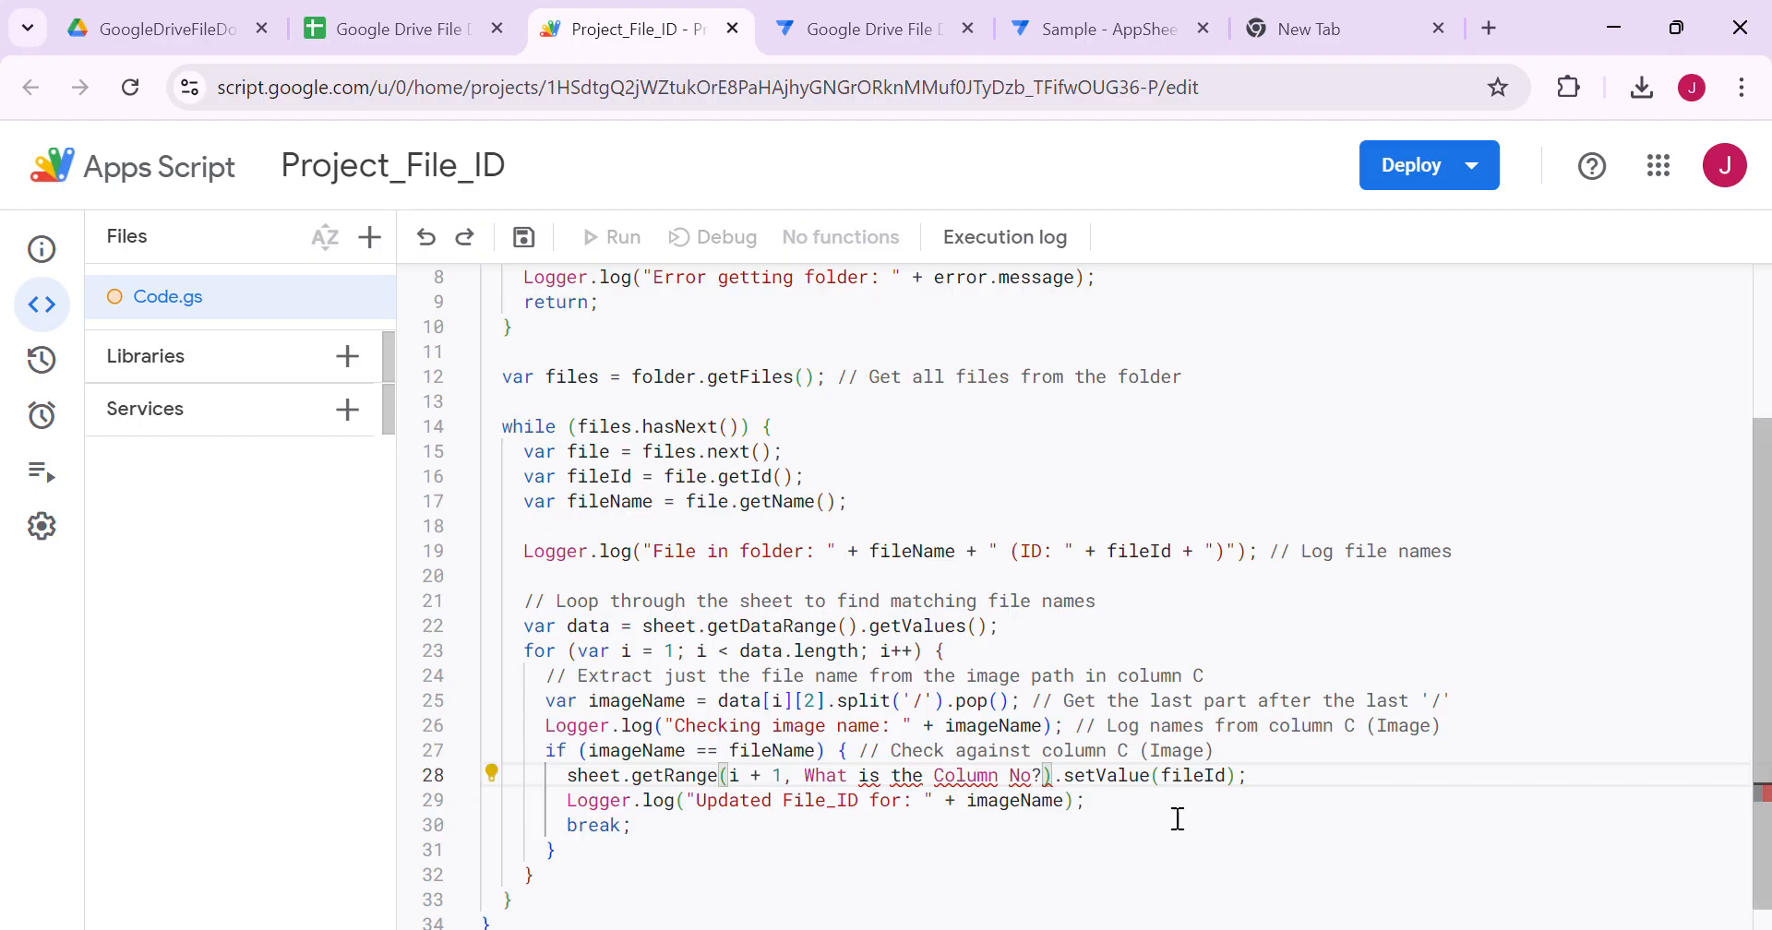
pyautogui.press('BackSpace')
pyautogui.press('BackSpace')
pyautogui.press('BackSpace')
pyautogui.press('BackSpace')
pyautogui.press('BackSpace')
pyautogui.press('BackSpace')
pyautogui.press('BackSpace')
pyautogui.press('BackSpace')
pyautogui.press('BackSpace')
pyautogui.press('BackSpace')
pyautogui.press('BackSpace')
pyautogui.press('BackSpace')
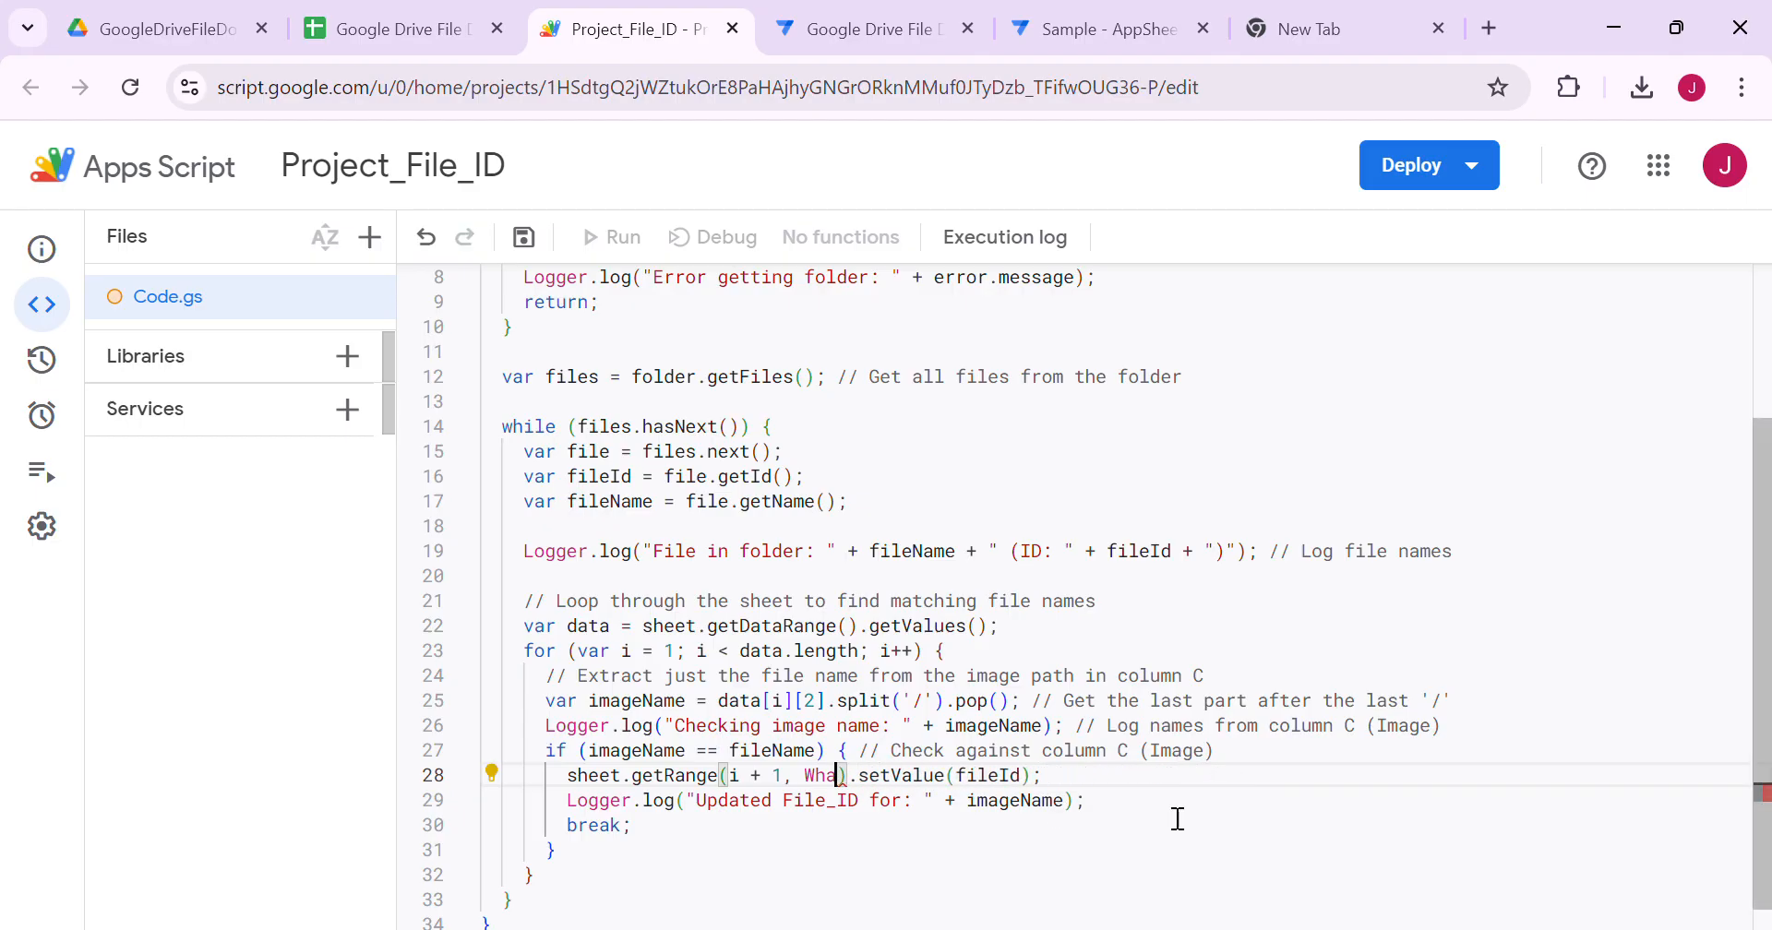
pyautogui.press('BackSpace')
pyautogui.press('BackSpace')
pyautogui.press('BackSpace')
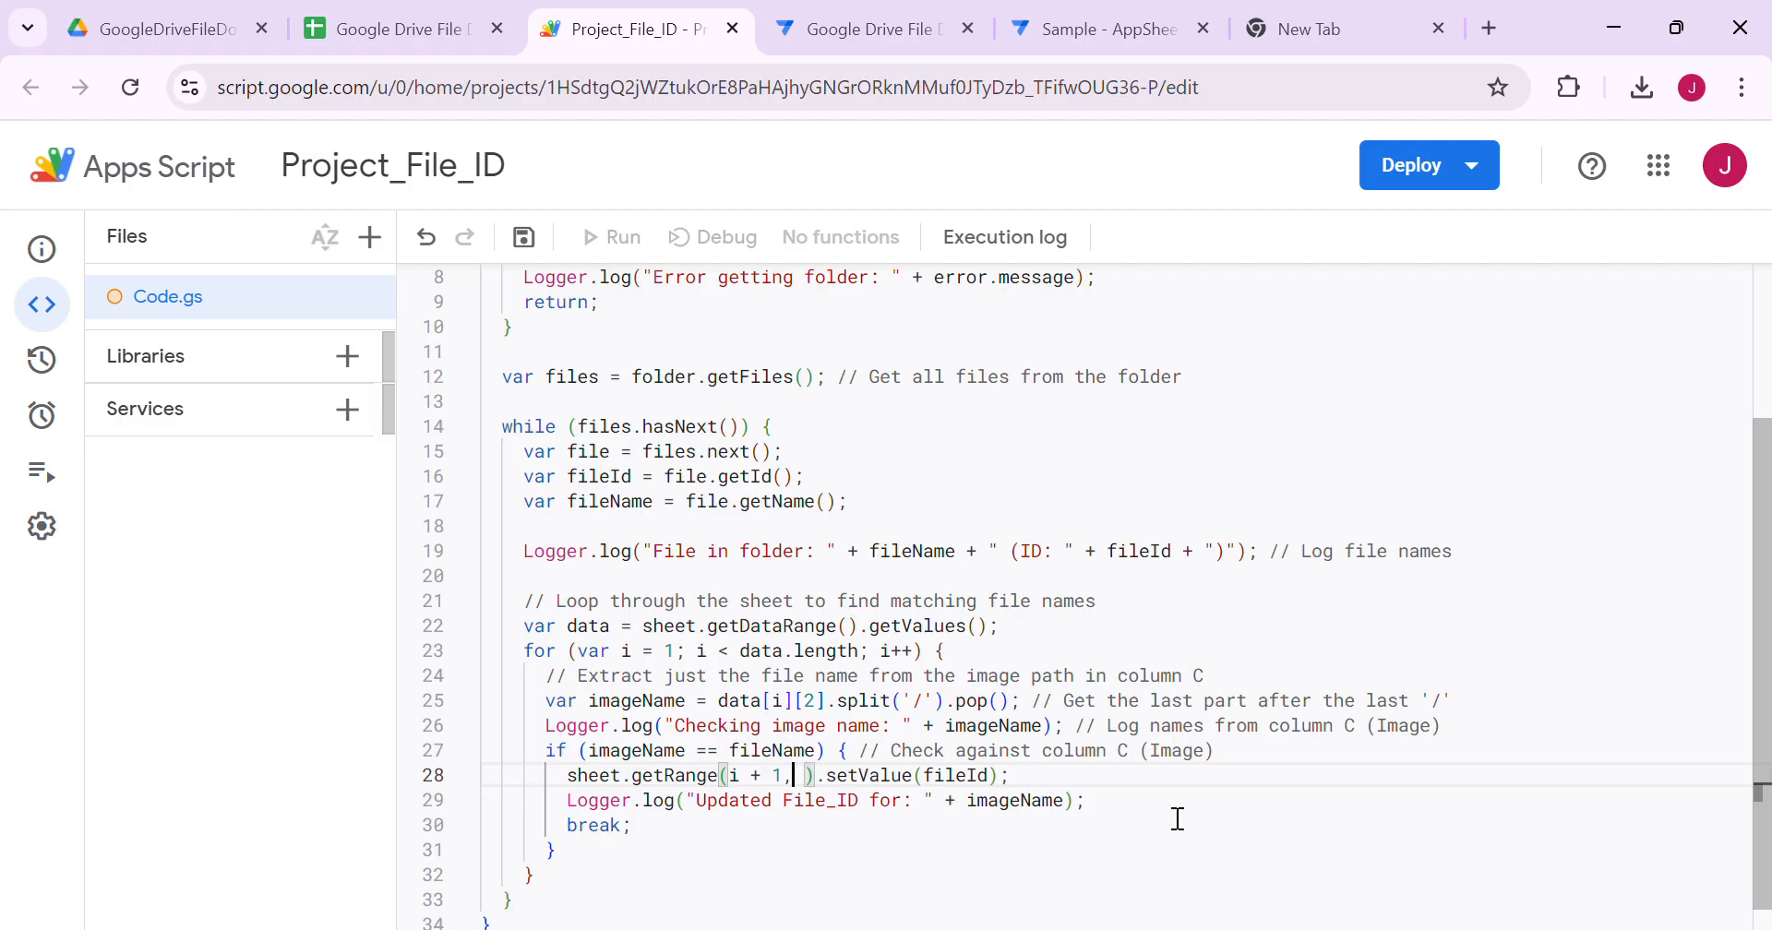
pyautogui.write('4')
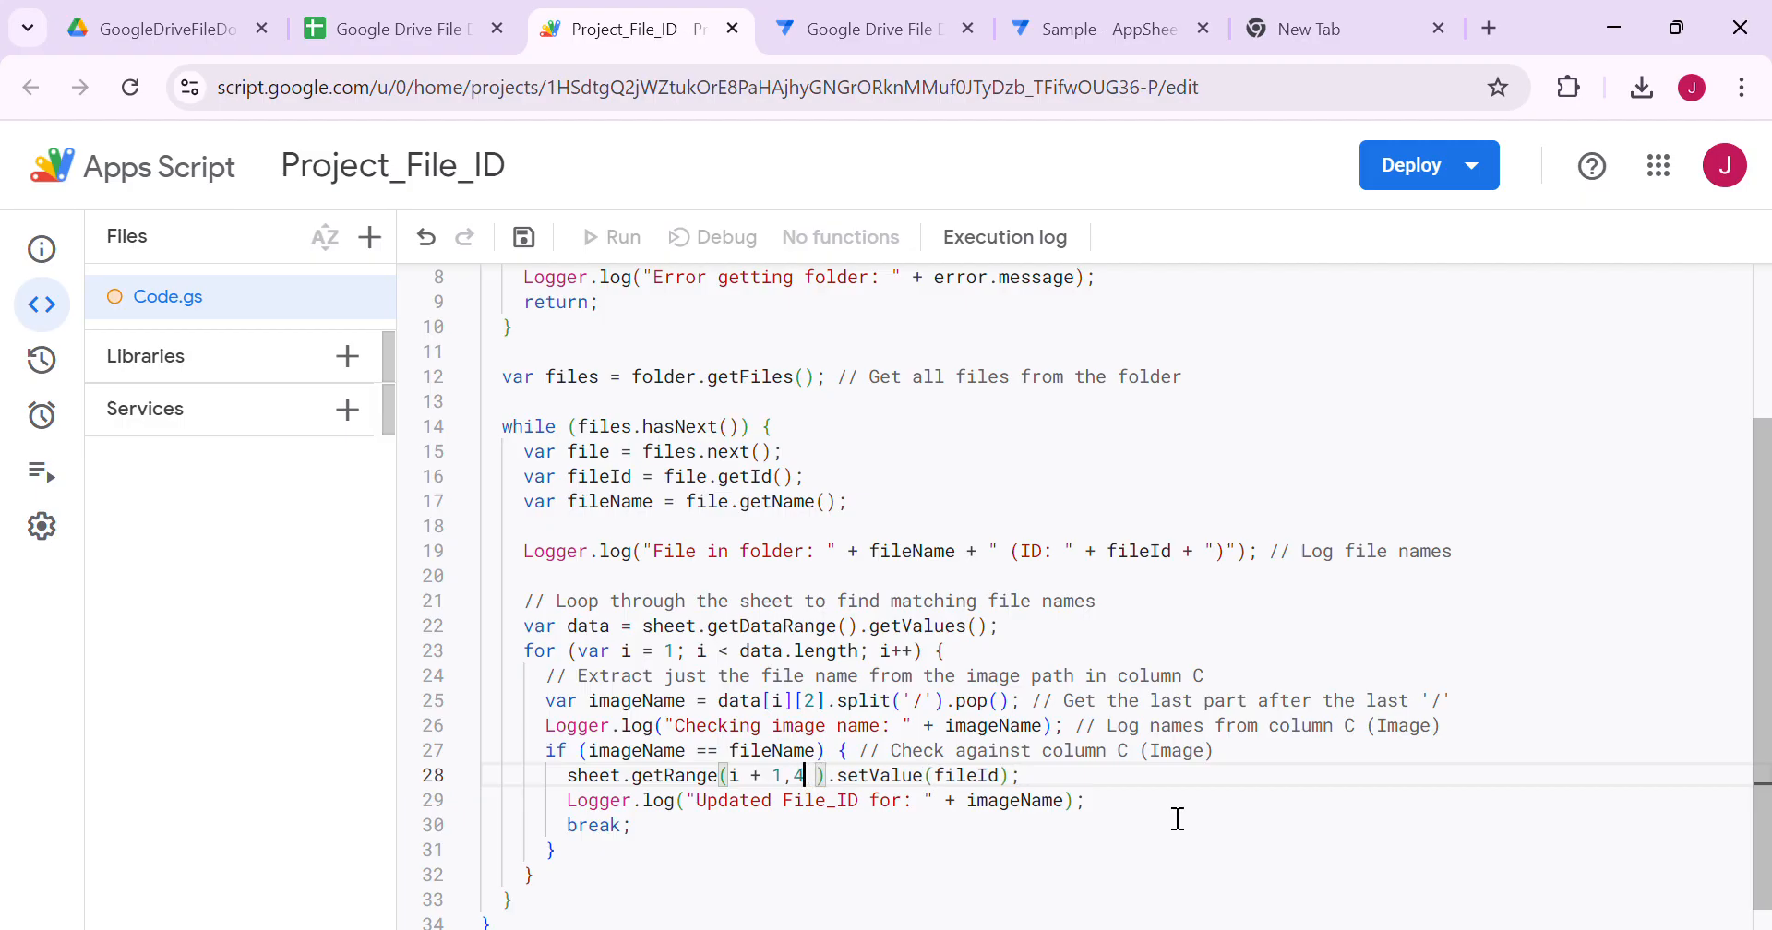
pyautogui.click(808, 478)
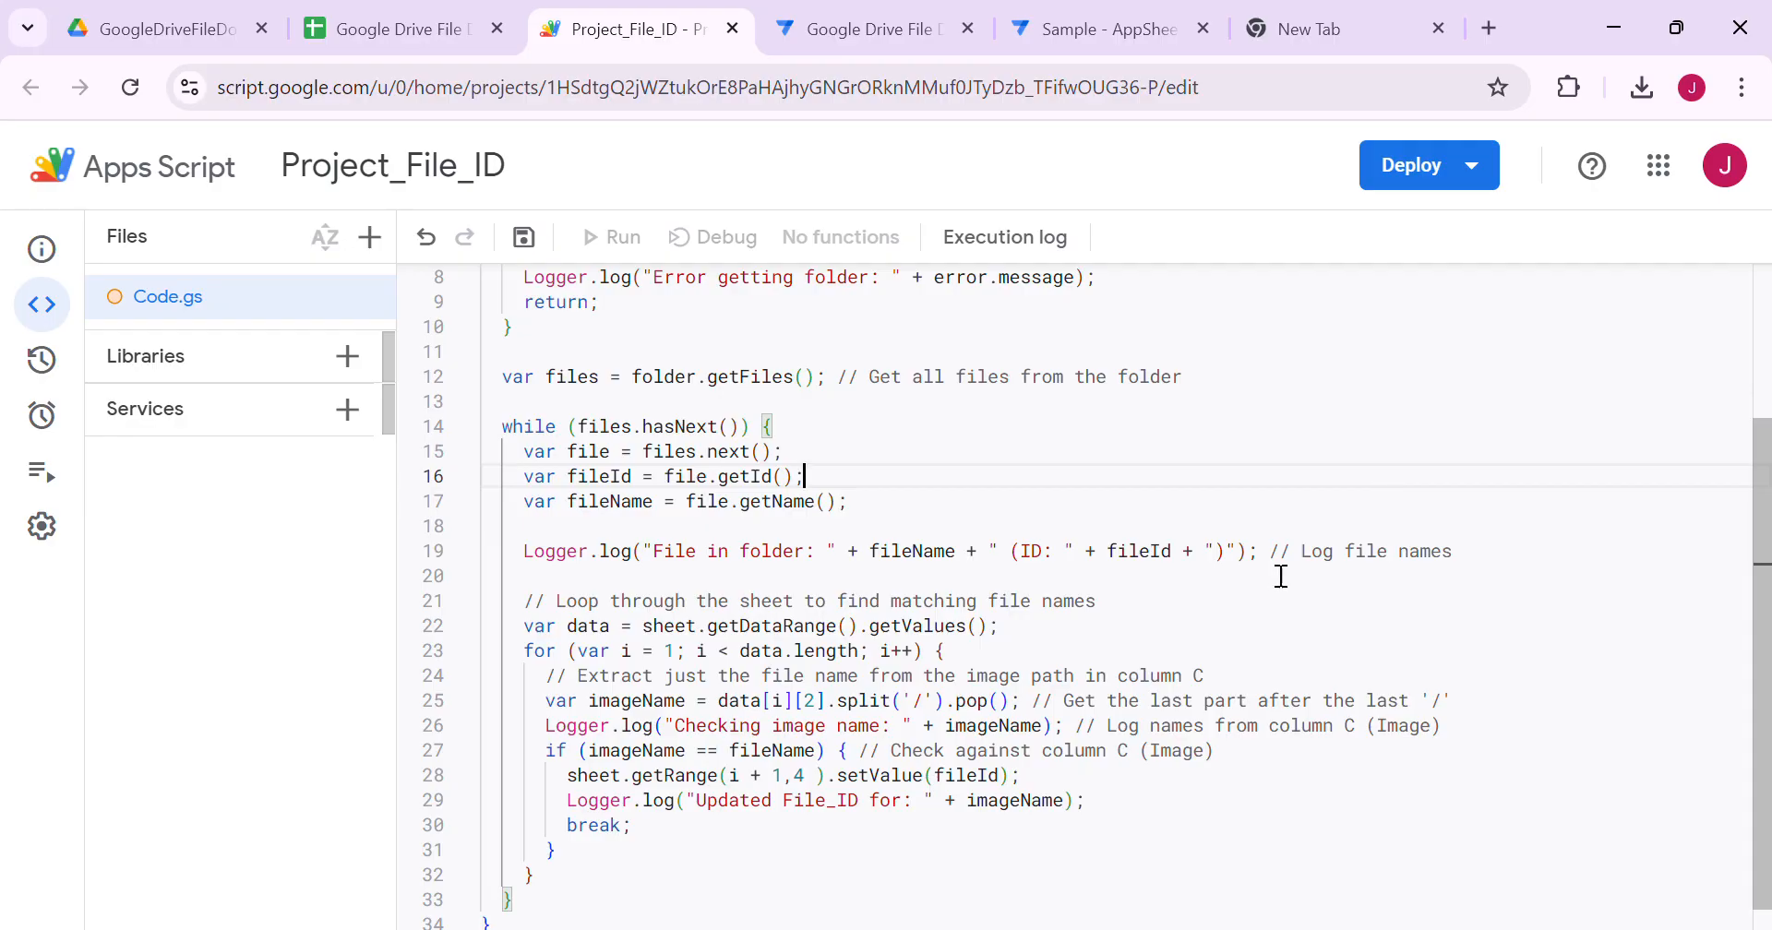
# Step: Save the script and confirm the File_ID cells in column D are still empty
pyautogui.click(522, 237)
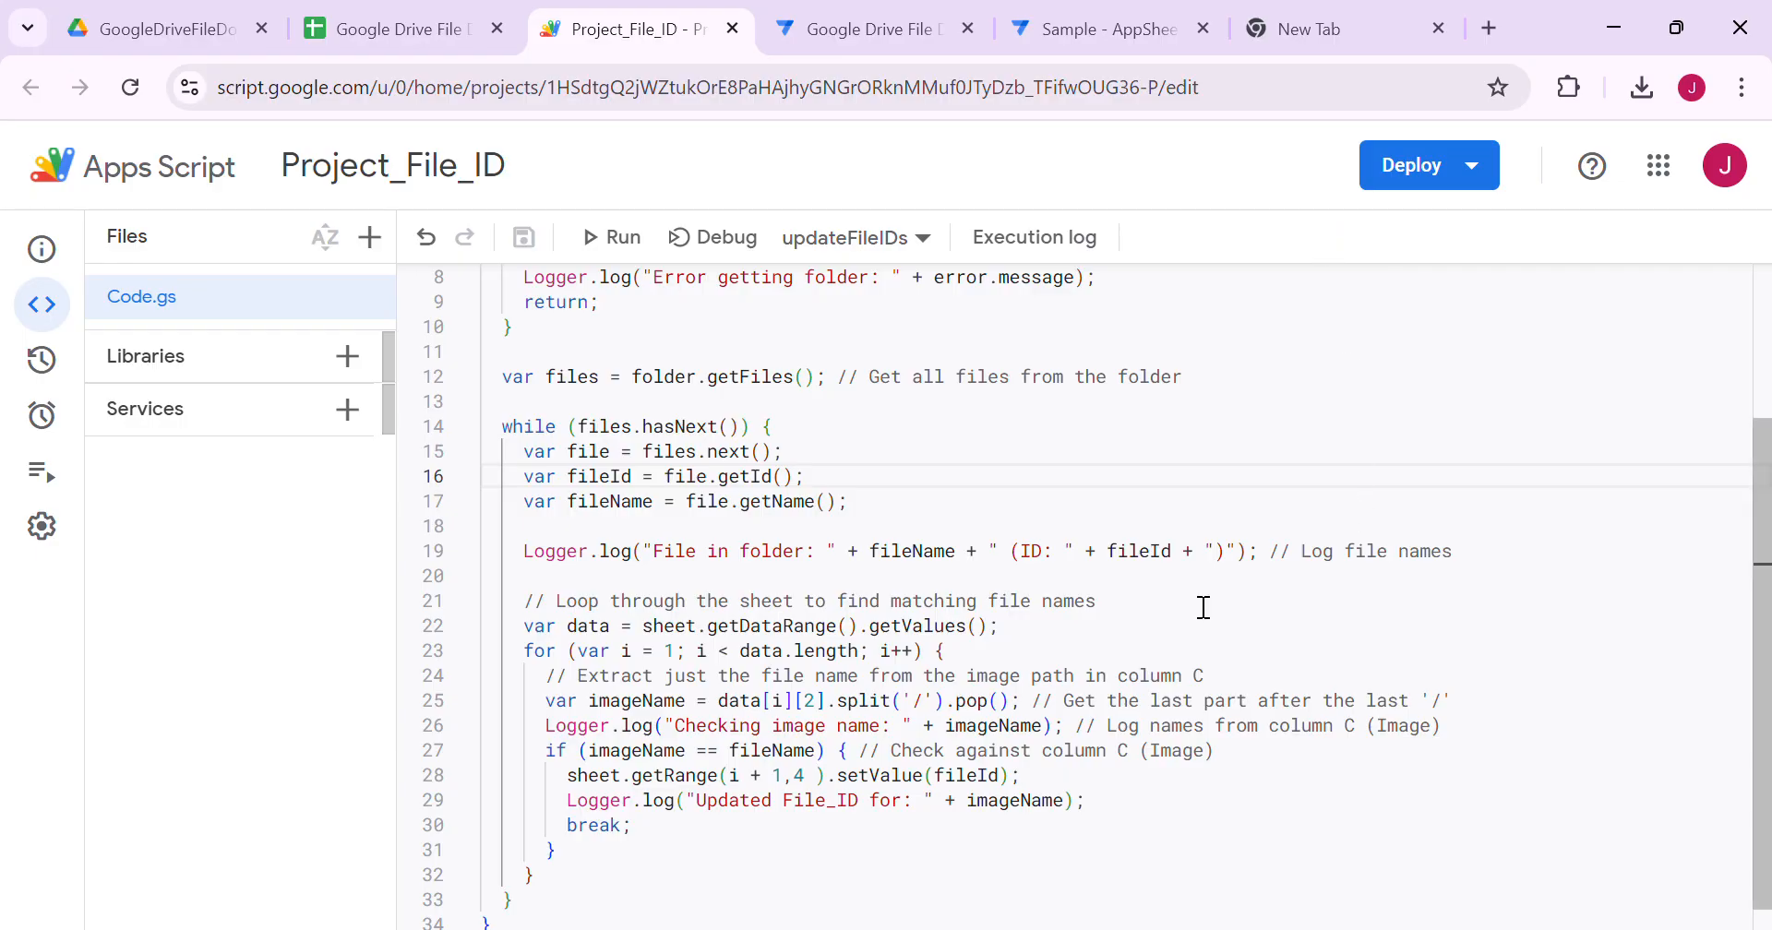
pyautogui.scroll(5, 1118, 713)
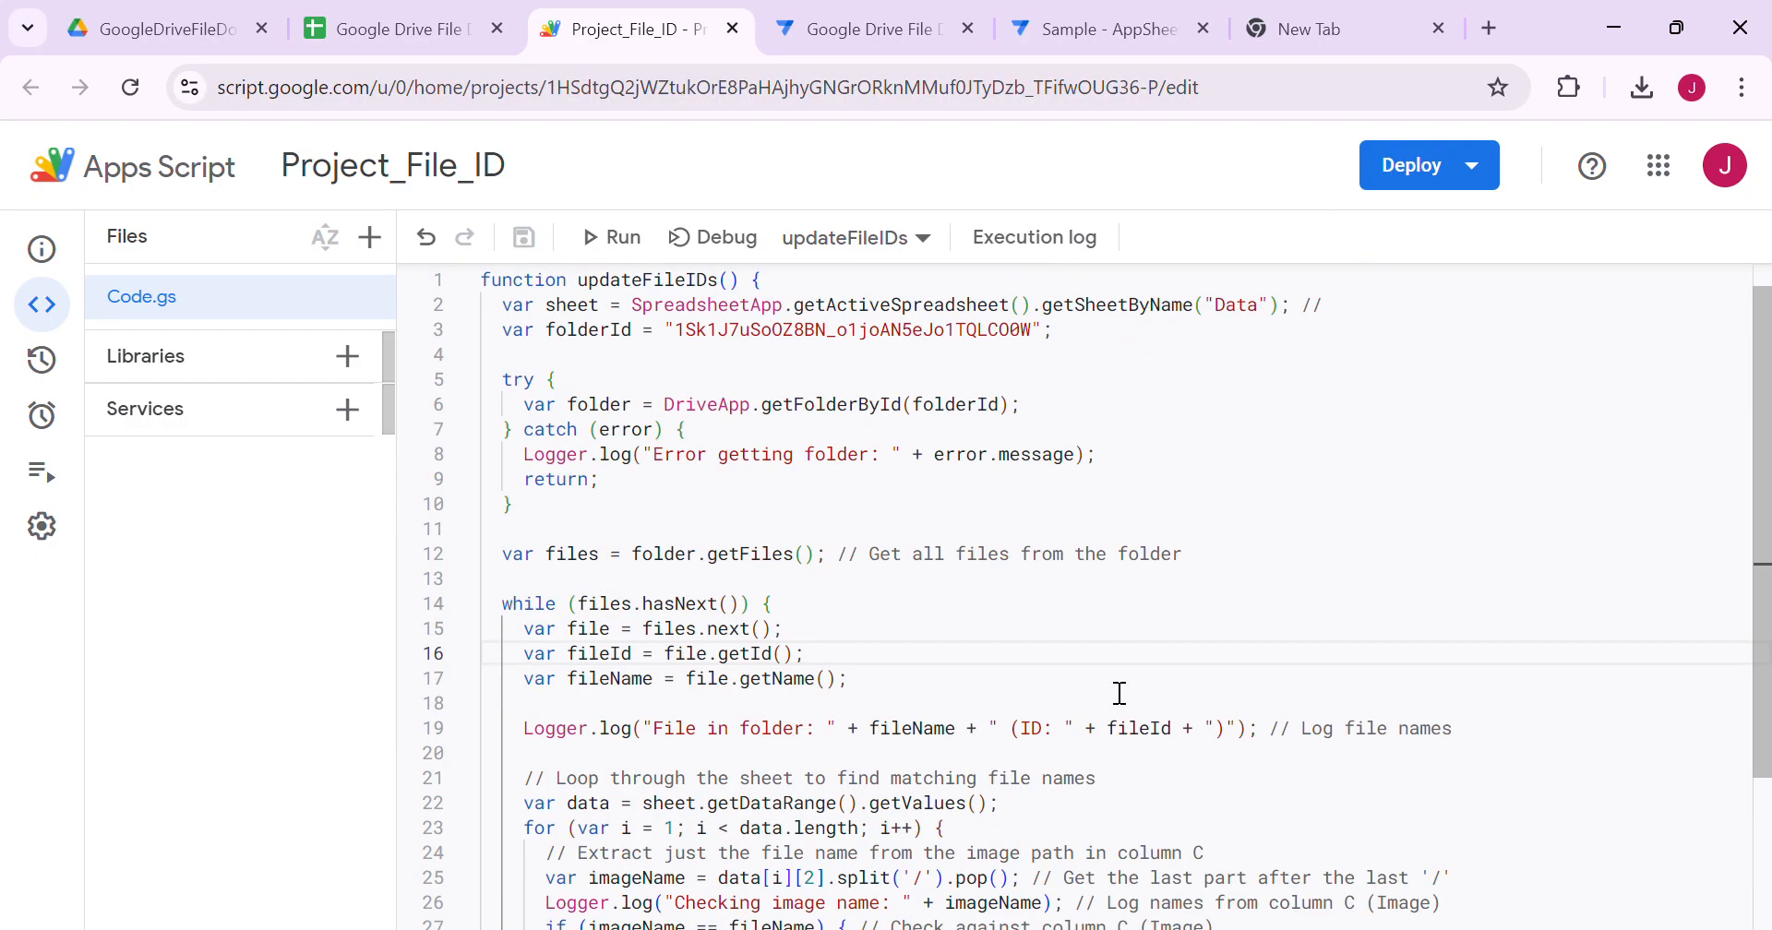
pyautogui.click(399, 29)
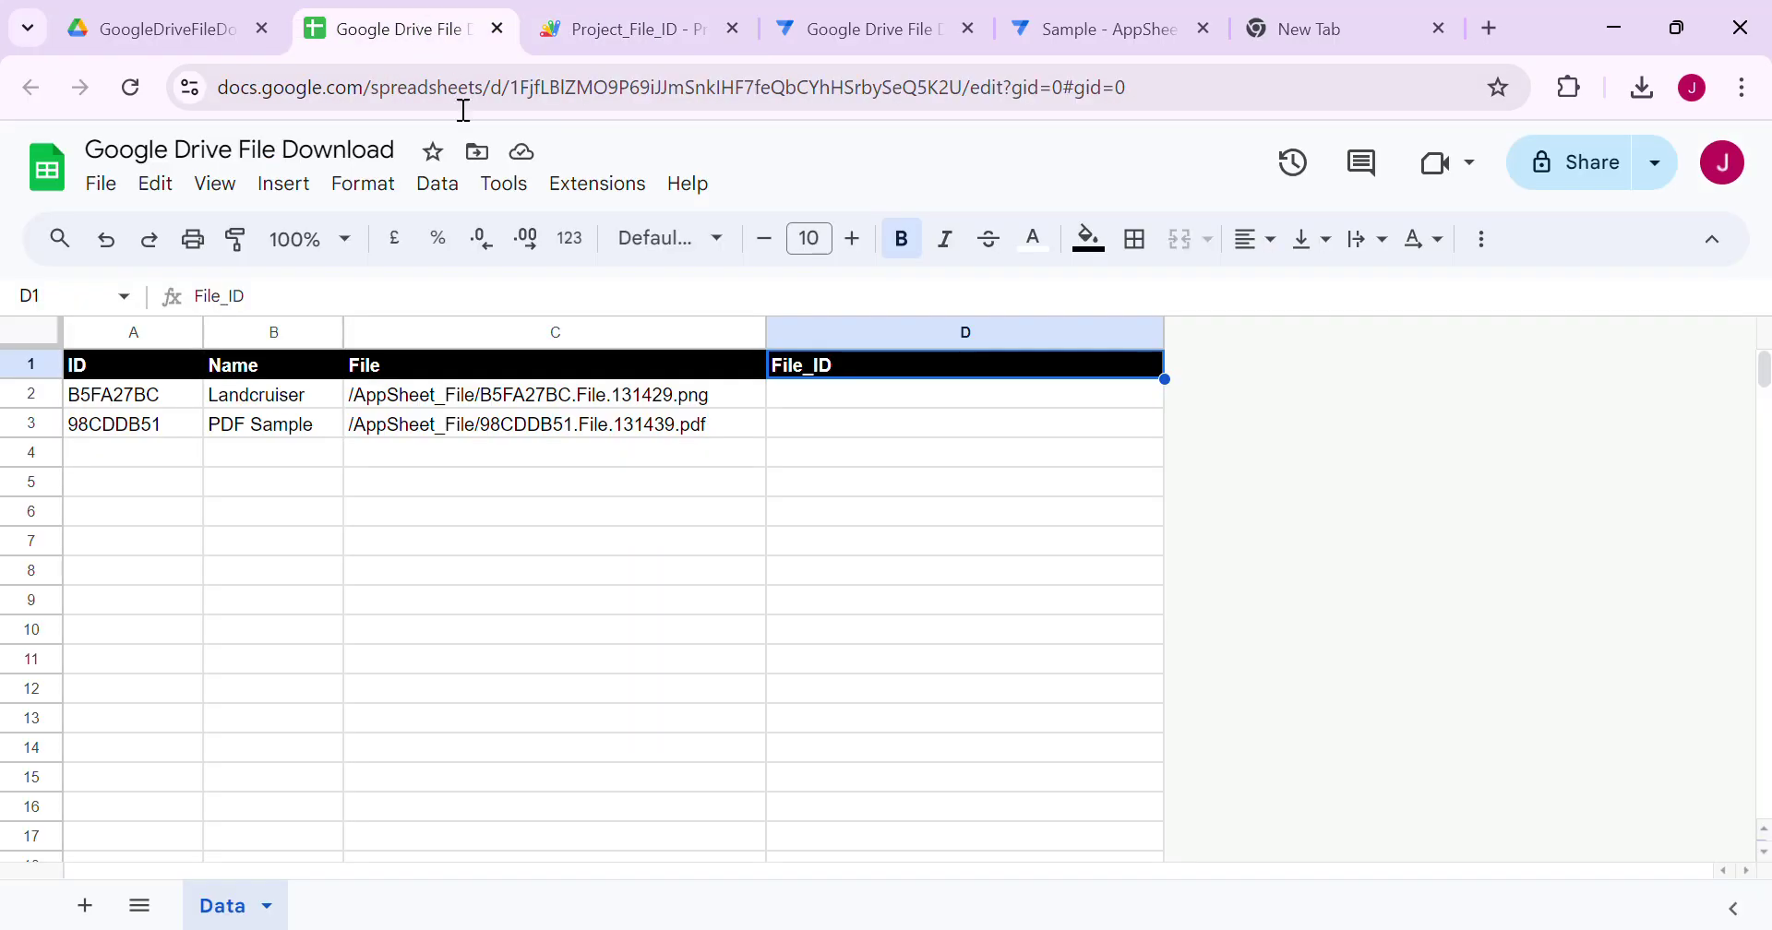
pyautogui.click(926, 423)
pyautogui.click(941, 455)
pyautogui.click(912, 397)
pyautogui.click(928, 462)
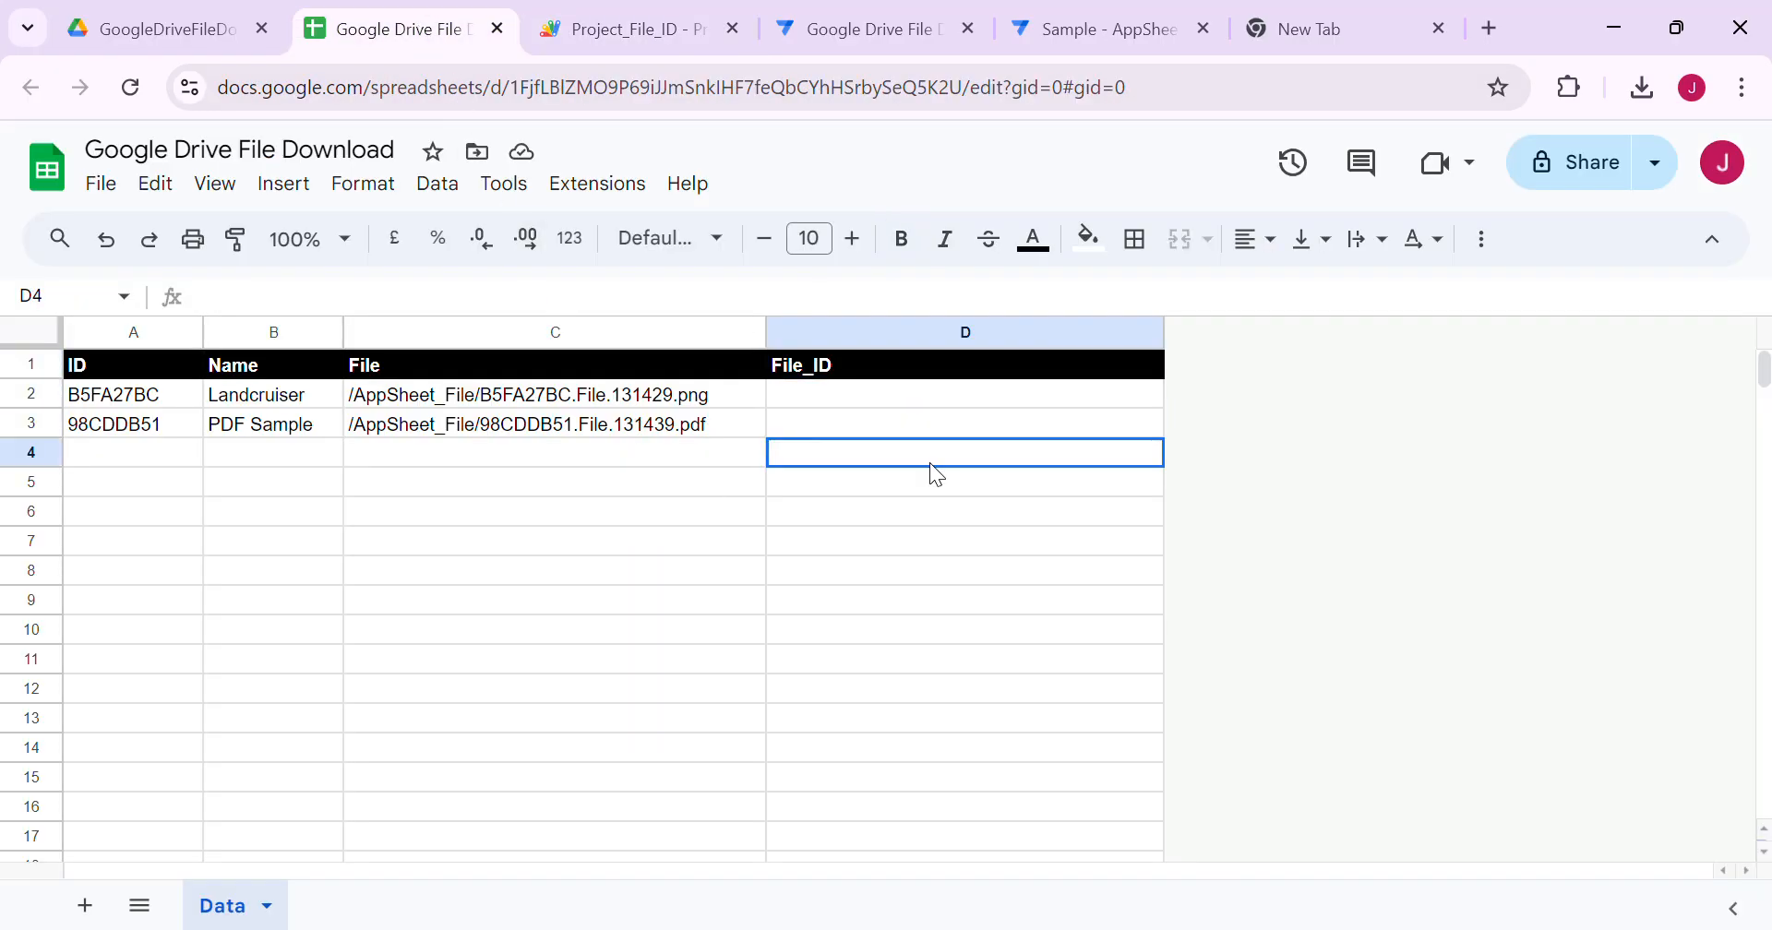
pyautogui.click(904, 406)
# Step: Back in the Project_File_ID script, run the updateFileIDs function
pyautogui.click(640, 27)
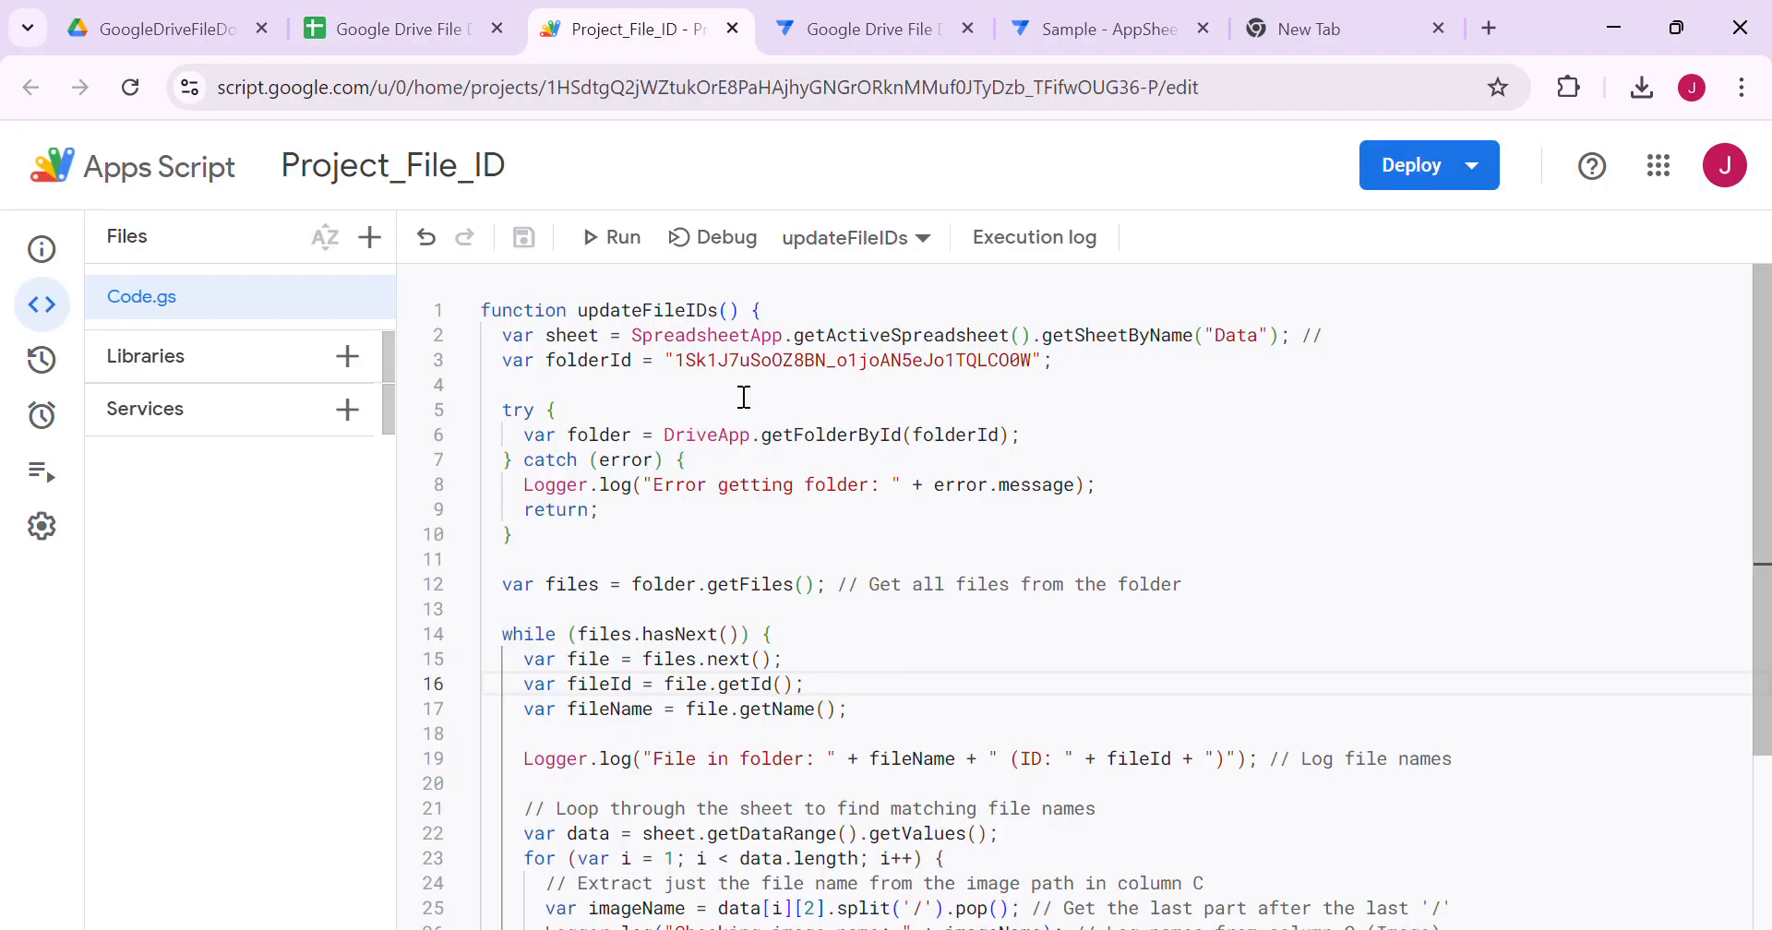
pyautogui.click(623, 236)
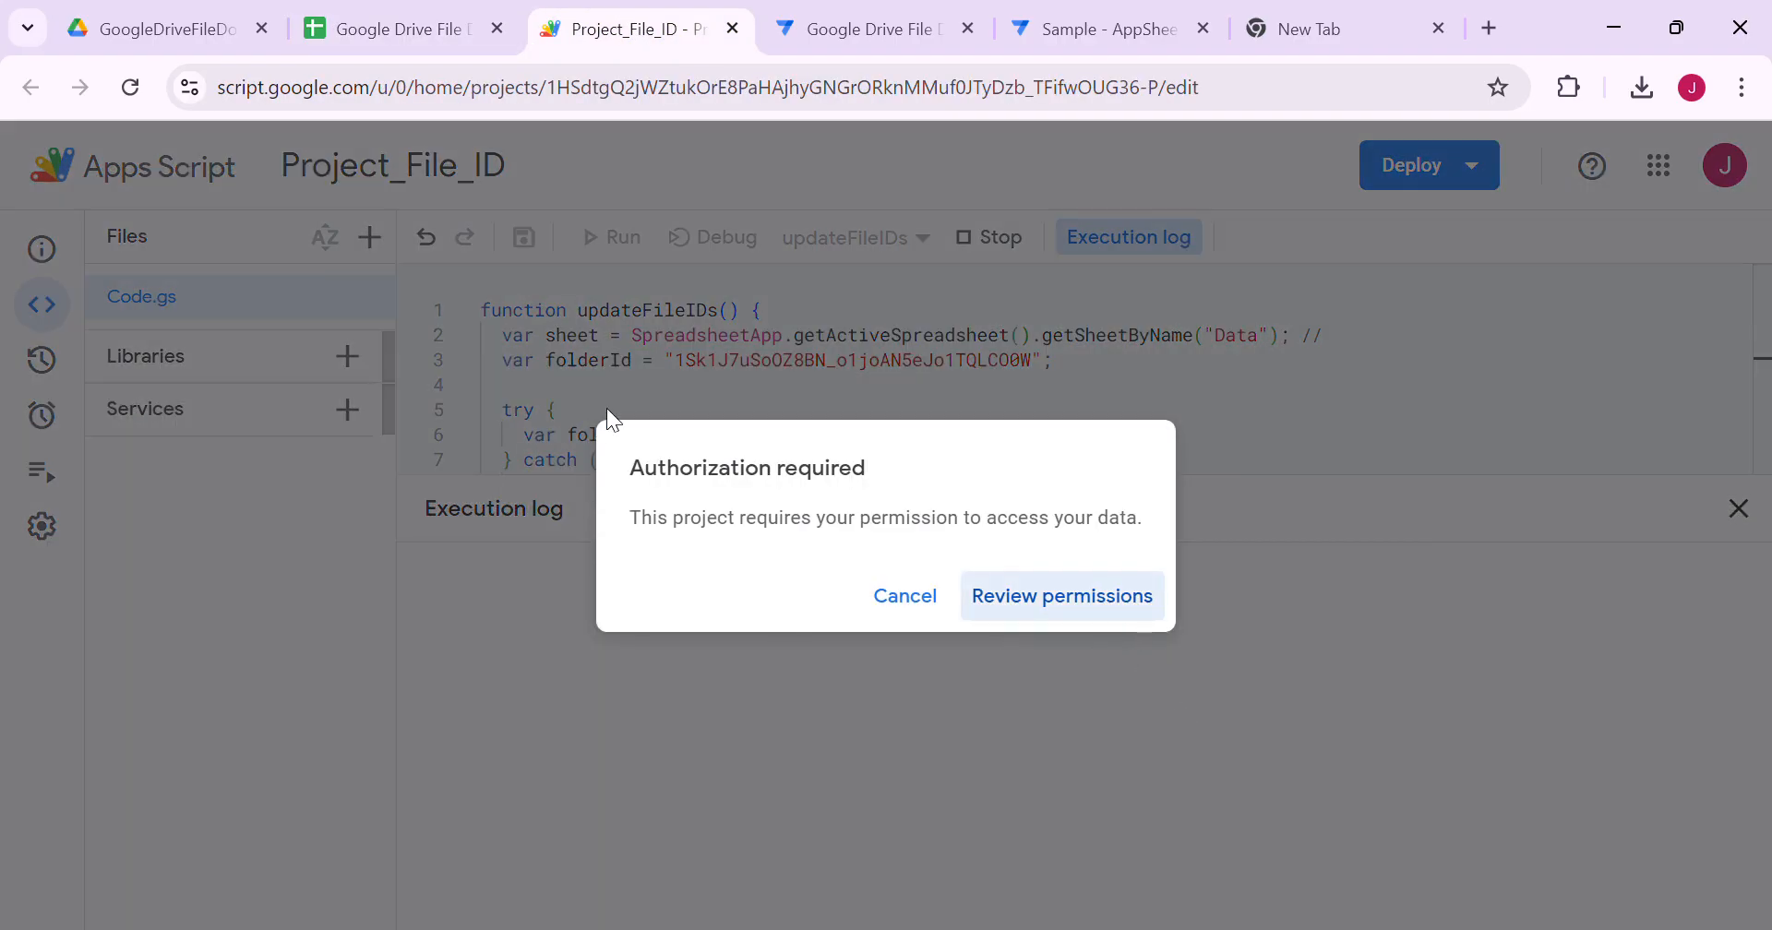
# Step: Review and grant the permissions so updateFileIDs can finish running
pyautogui.click(1093, 595)
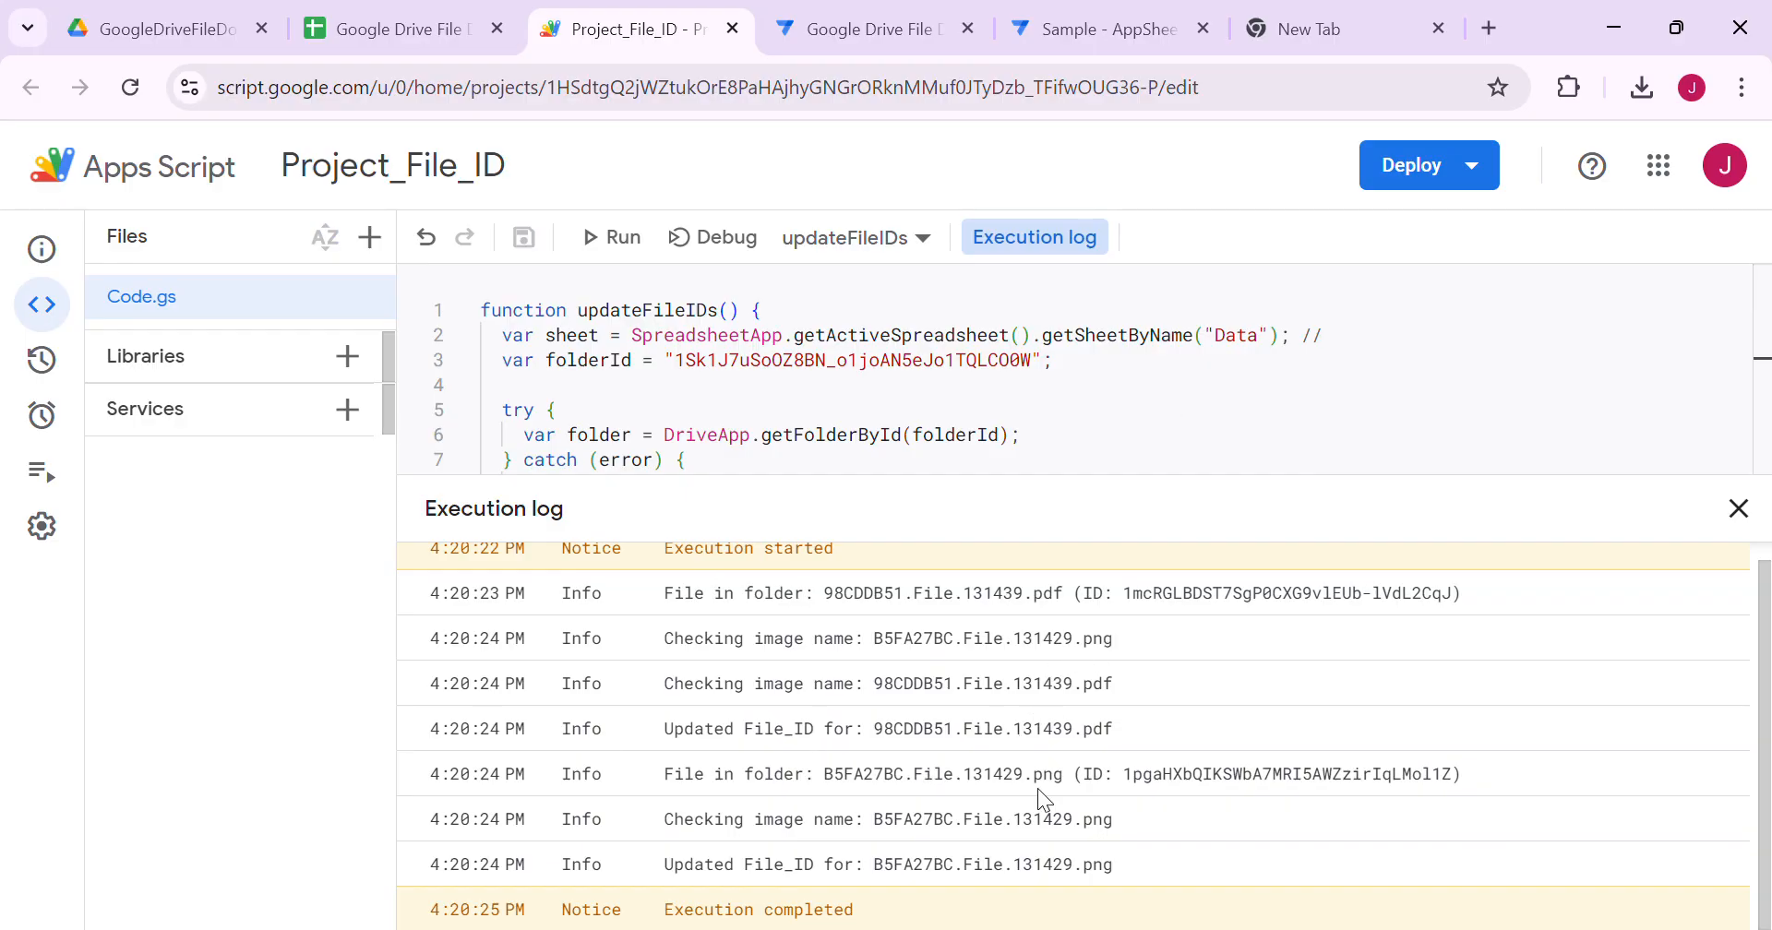
pyautogui.scroll(1, 1045, 804)
pyautogui.scroll(-1, 1111, 540)
# Step: Close the execution log and inspect the new File_ID values in cells D2 and D3
pyautogui.click(1738, 508)
pyautogui.click(399, 30)
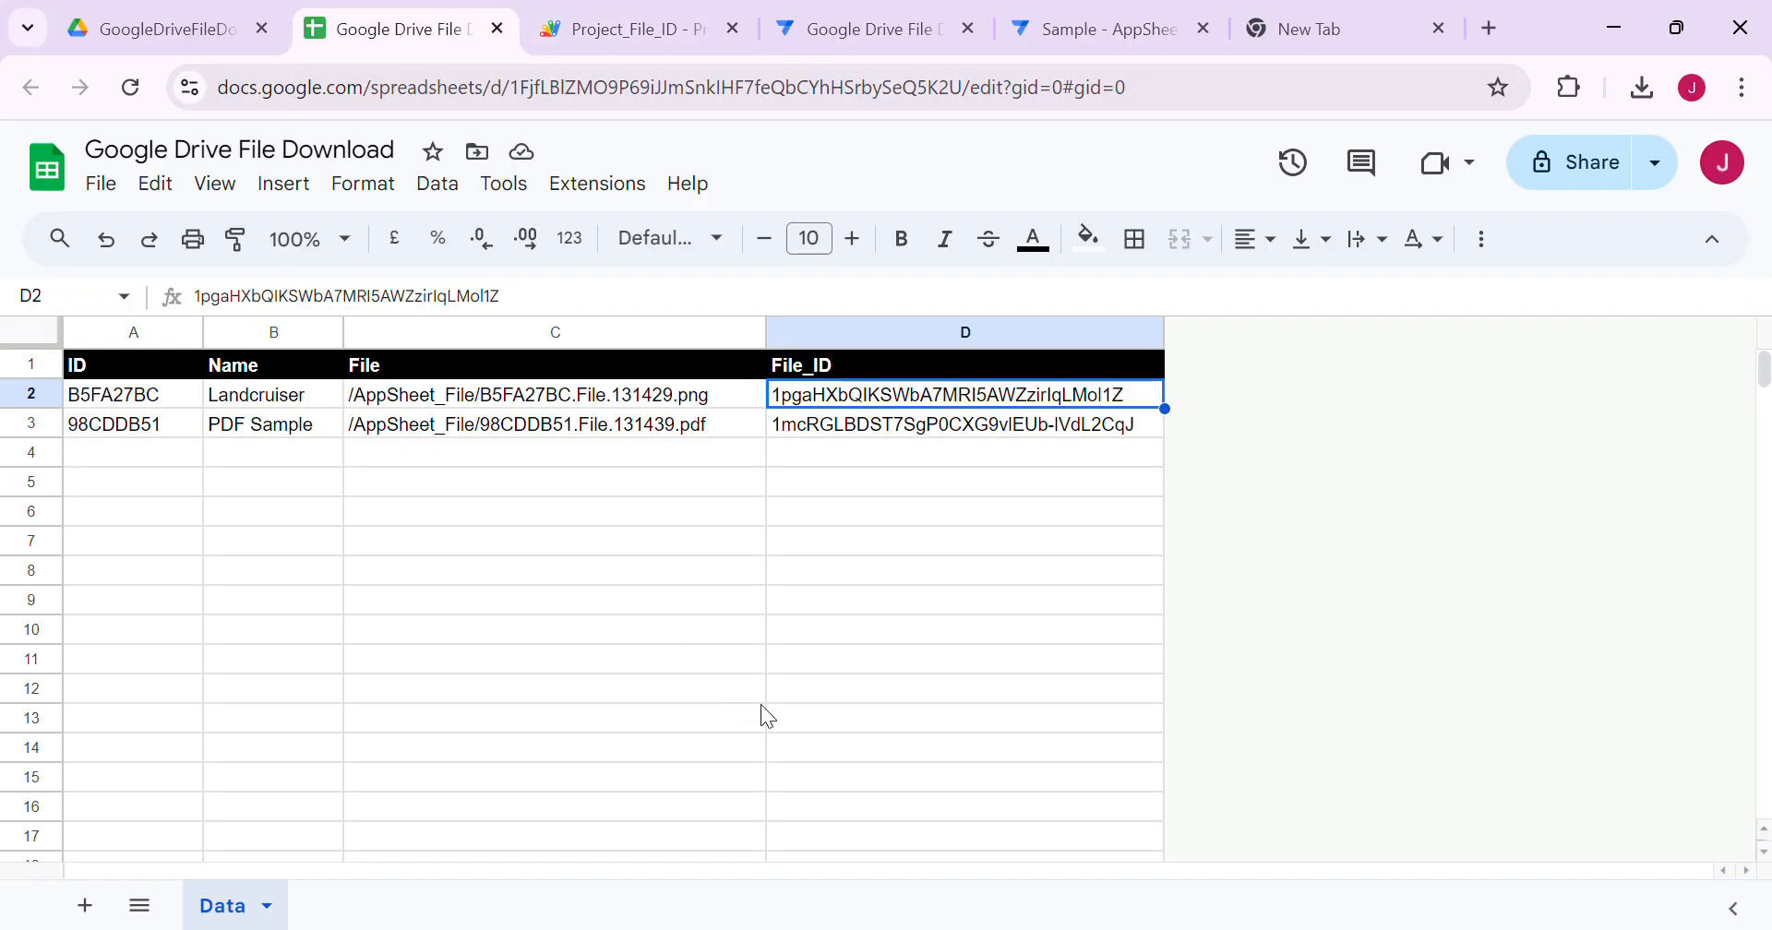
pyautogui.click(845, 599)
pyautogui.click(849, 429)
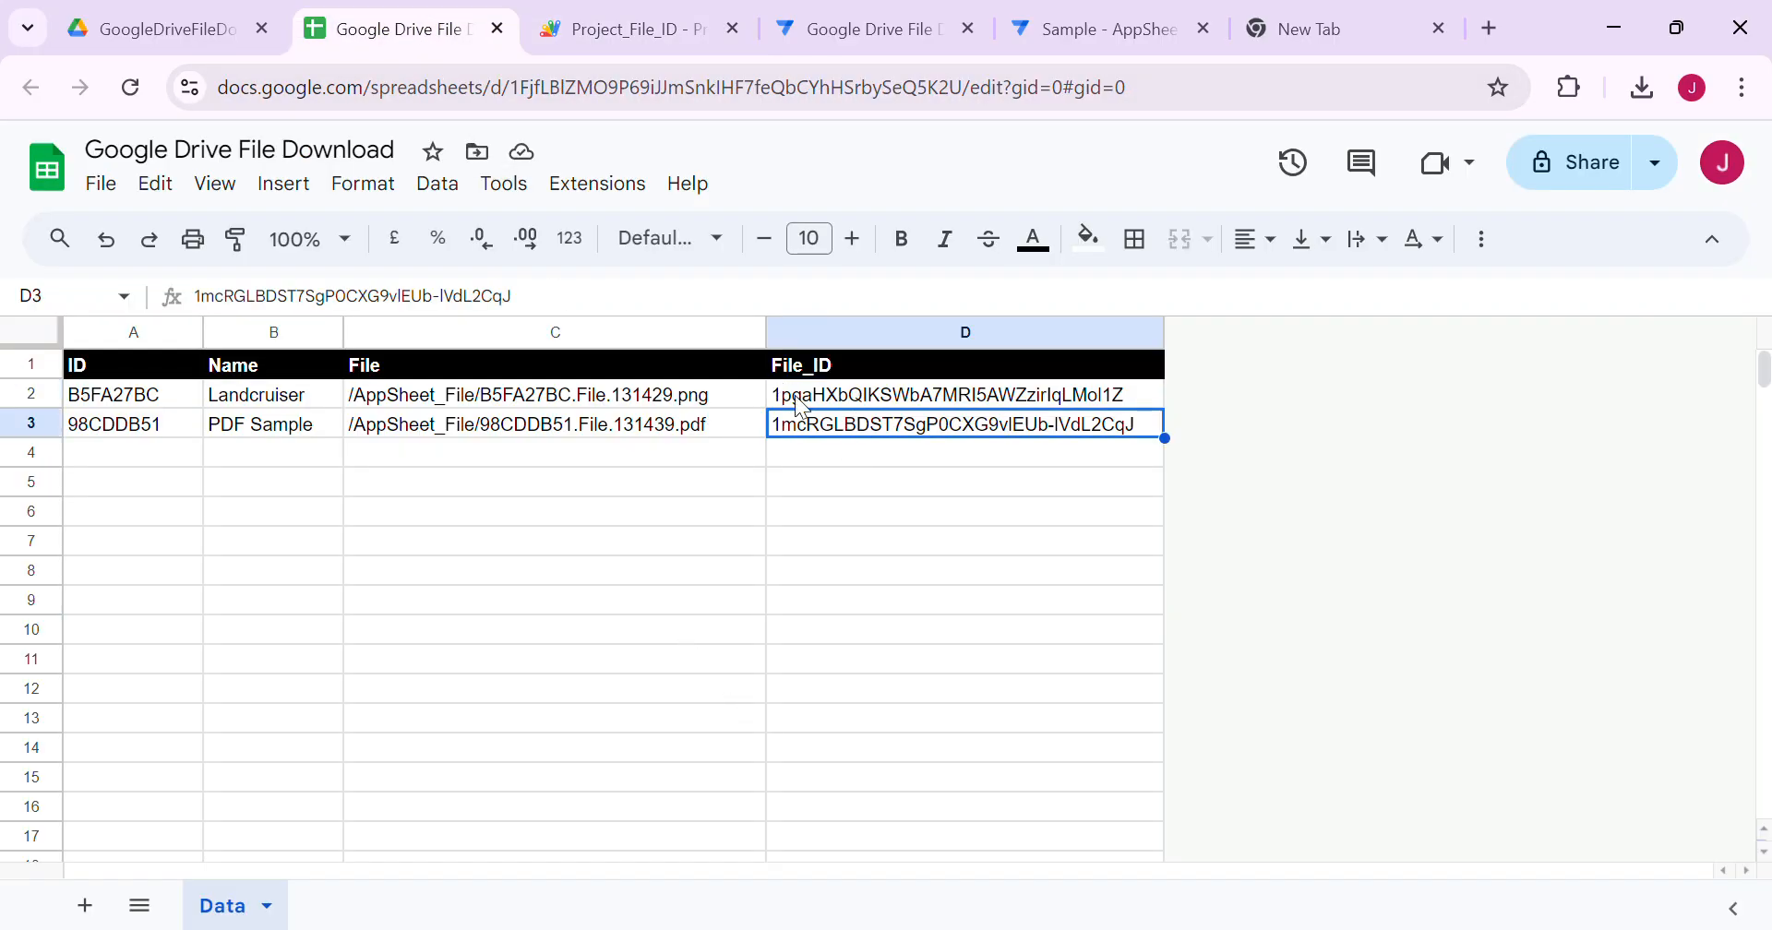
pyautogui.click(887, 396)
pyautogui.click(896, 432)
pyautogui.click(901, 401)
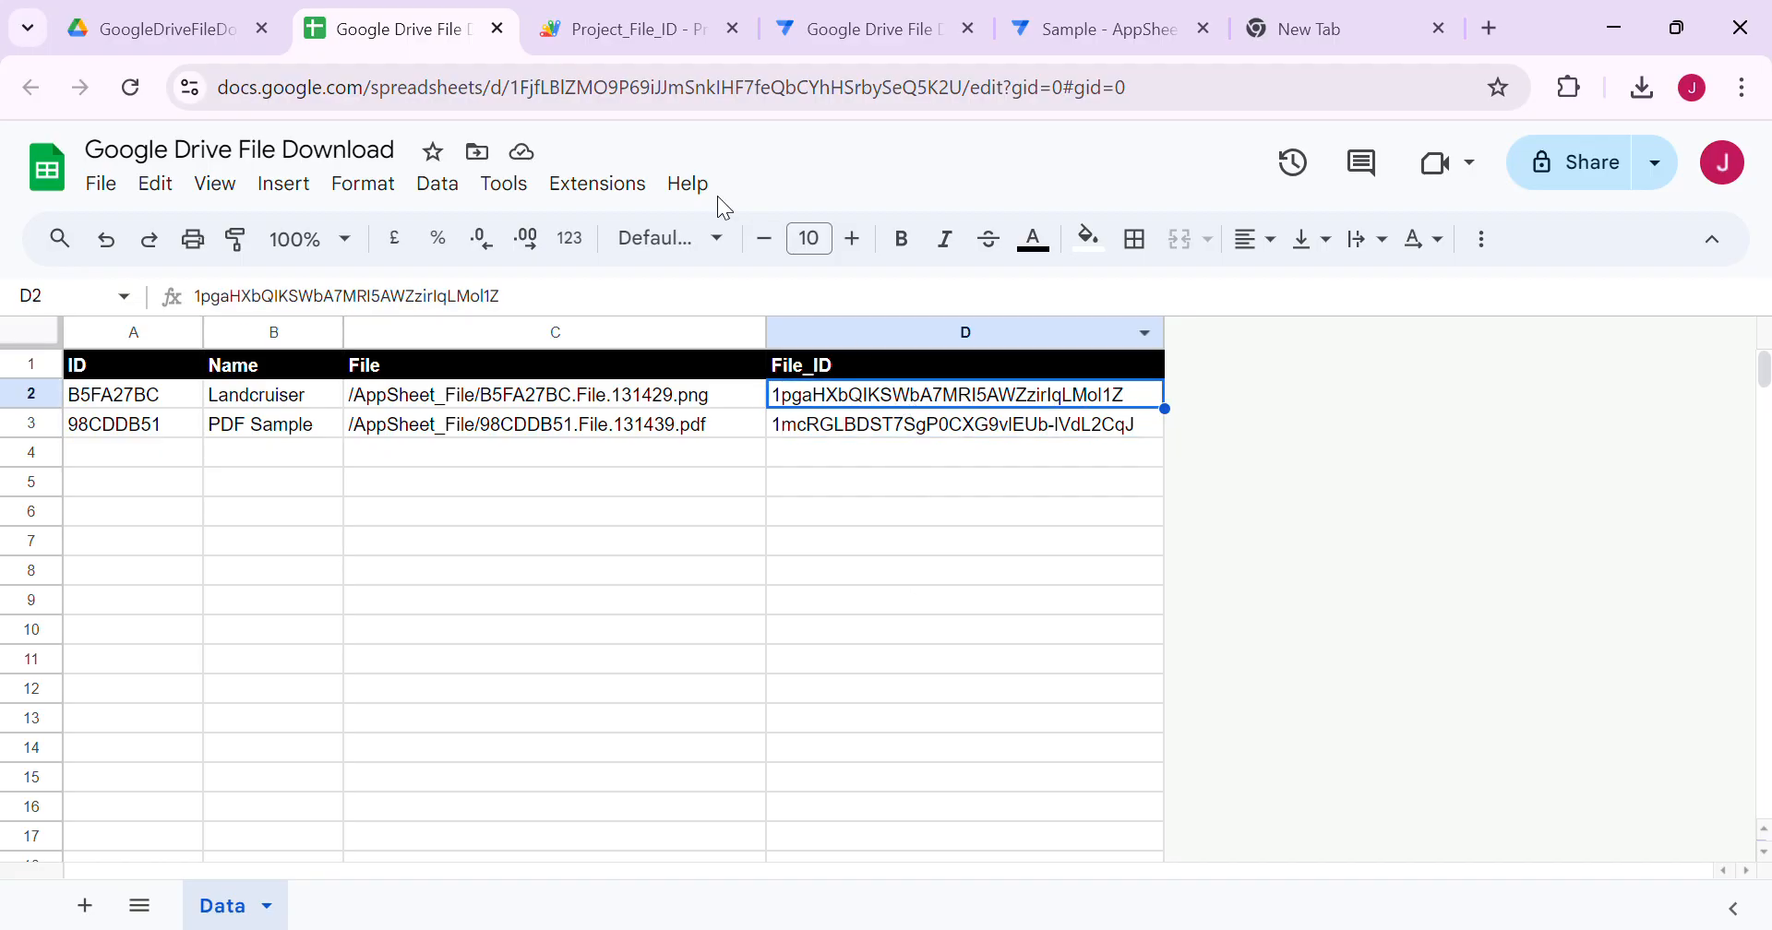
# Step: Compare the spreadsheet with the Project_File_ID script by switching between them
pyautogui.click(639, 35)
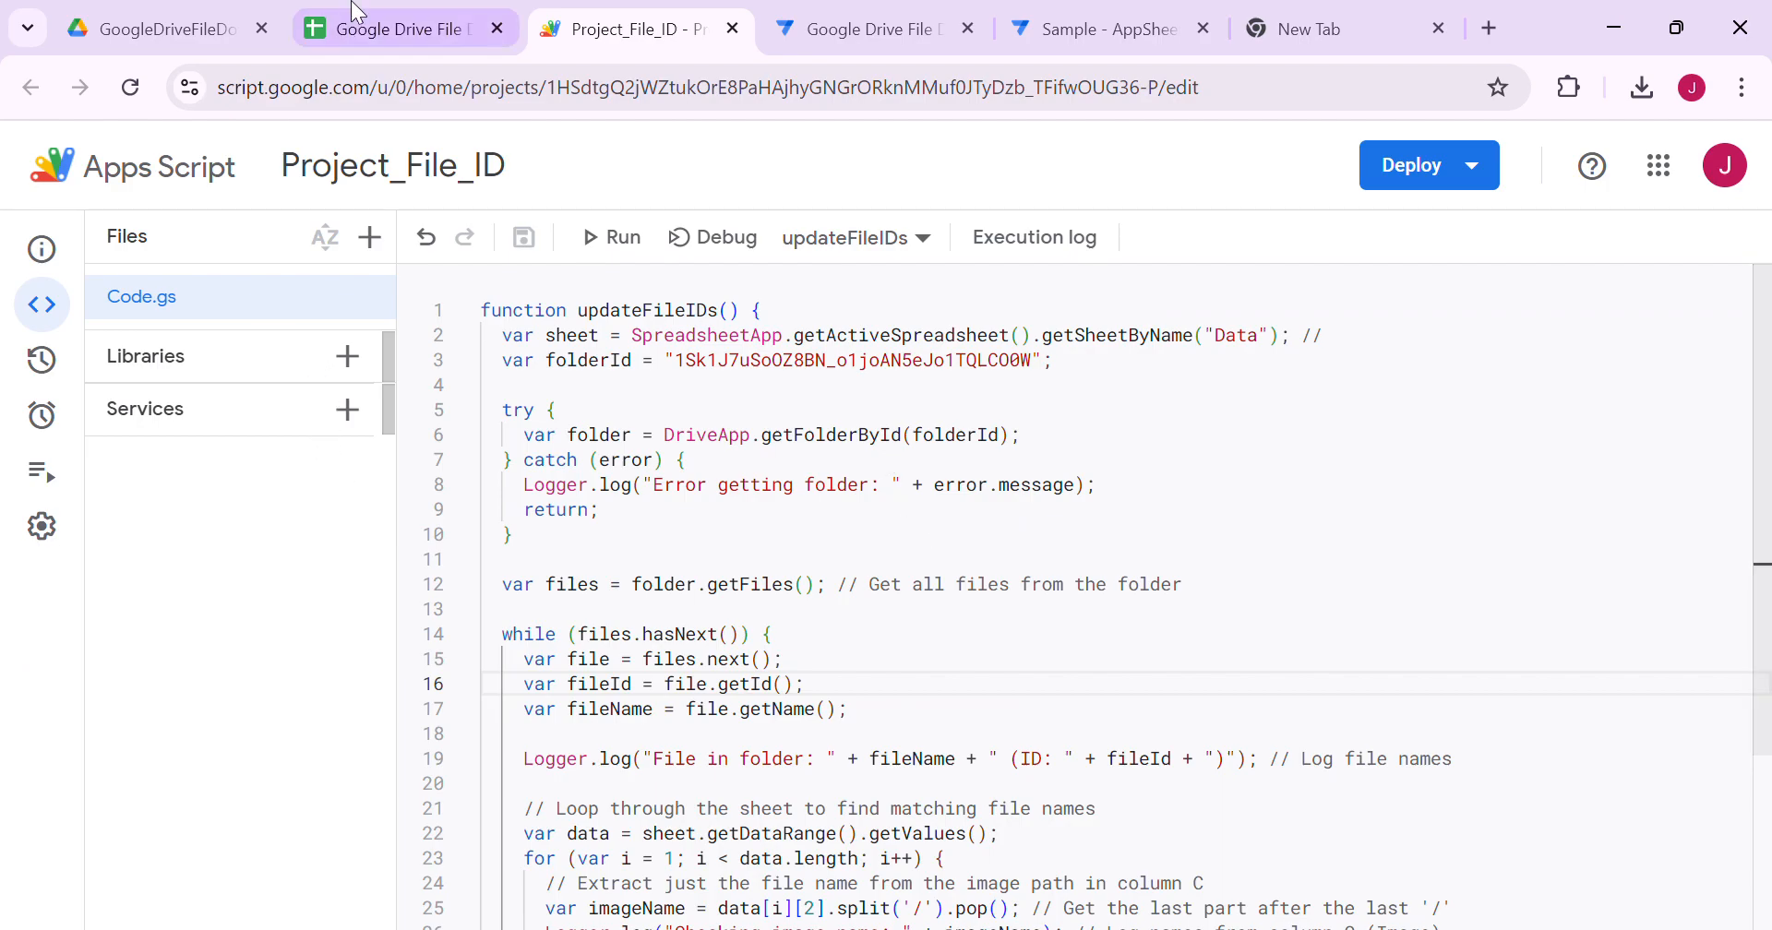
pyautogui.click(399, 28)
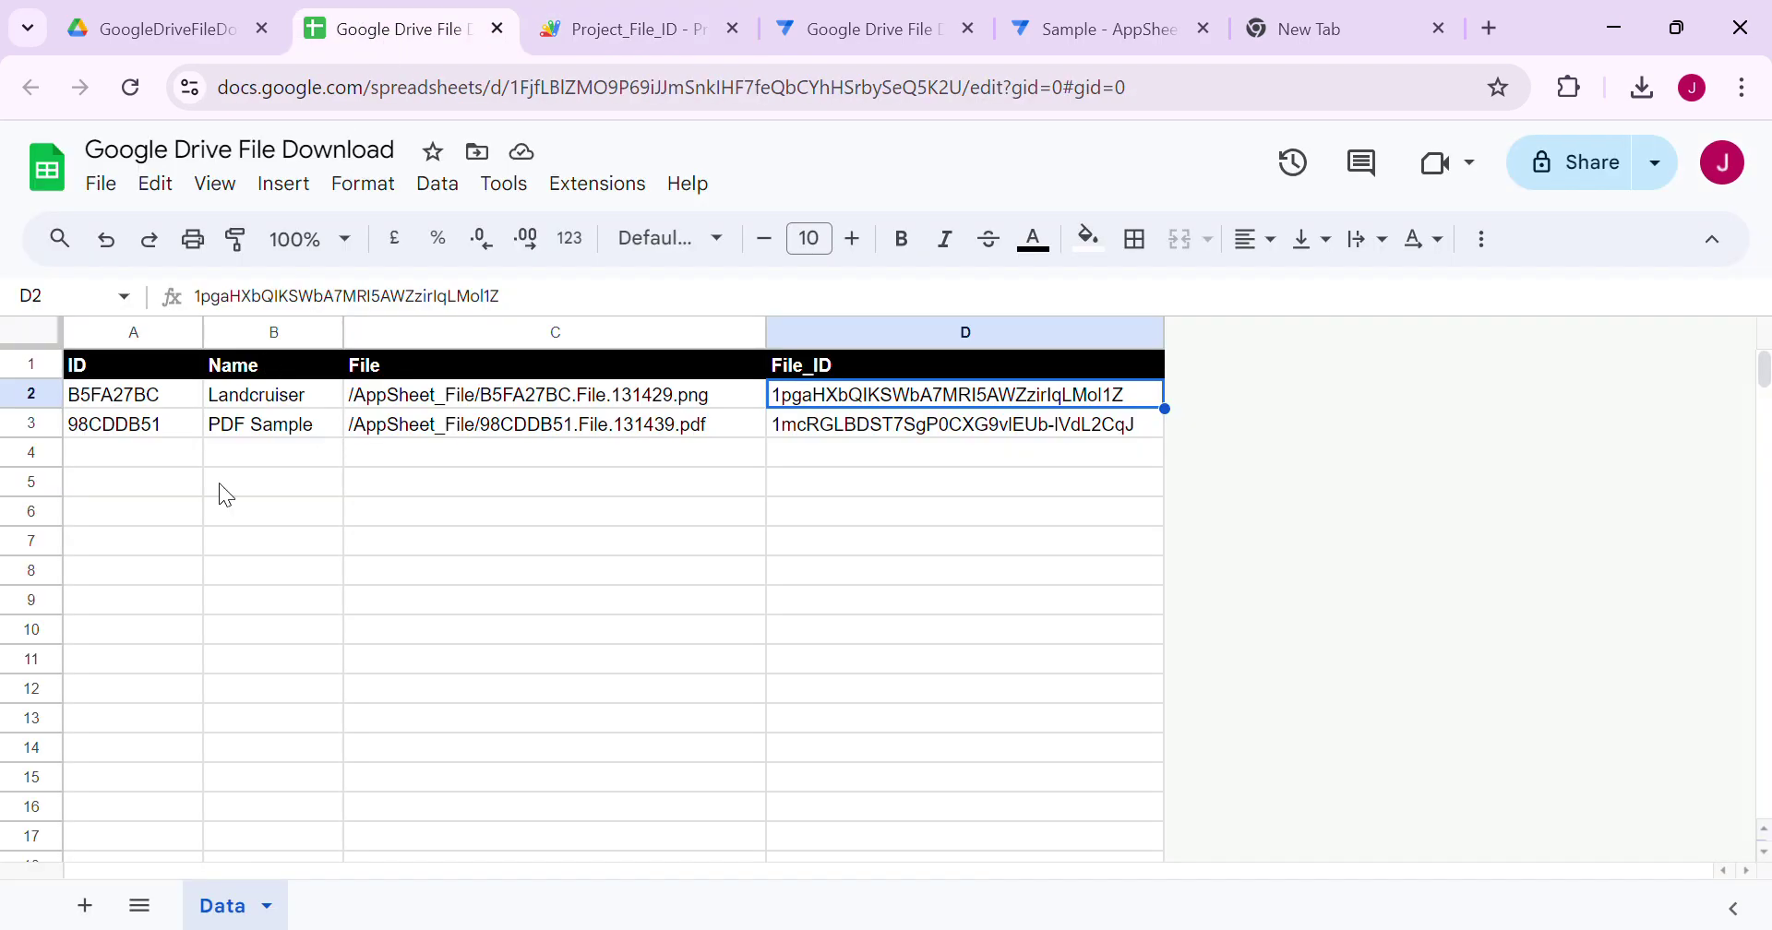
pyautogui.click(637, 27)
# Step: From My Projects, open Project_File_ID's Triggers page and start a new trigger
pyautogui.click(153, 166)
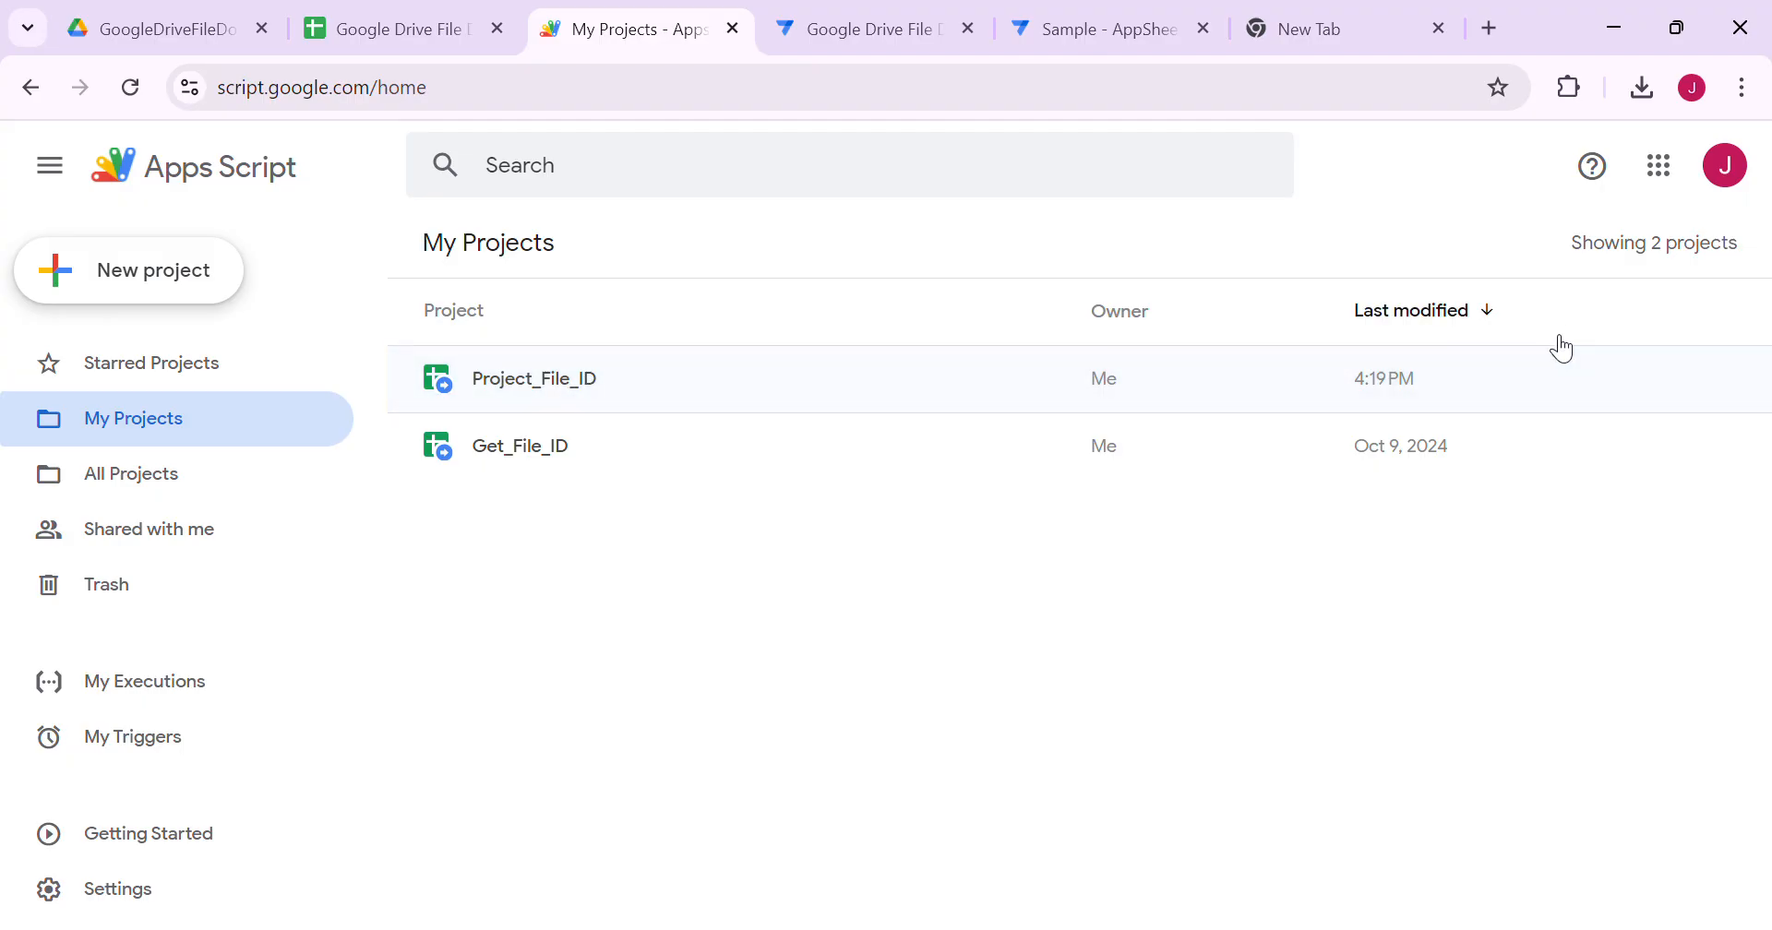
pyautogui.click(1705, 379)
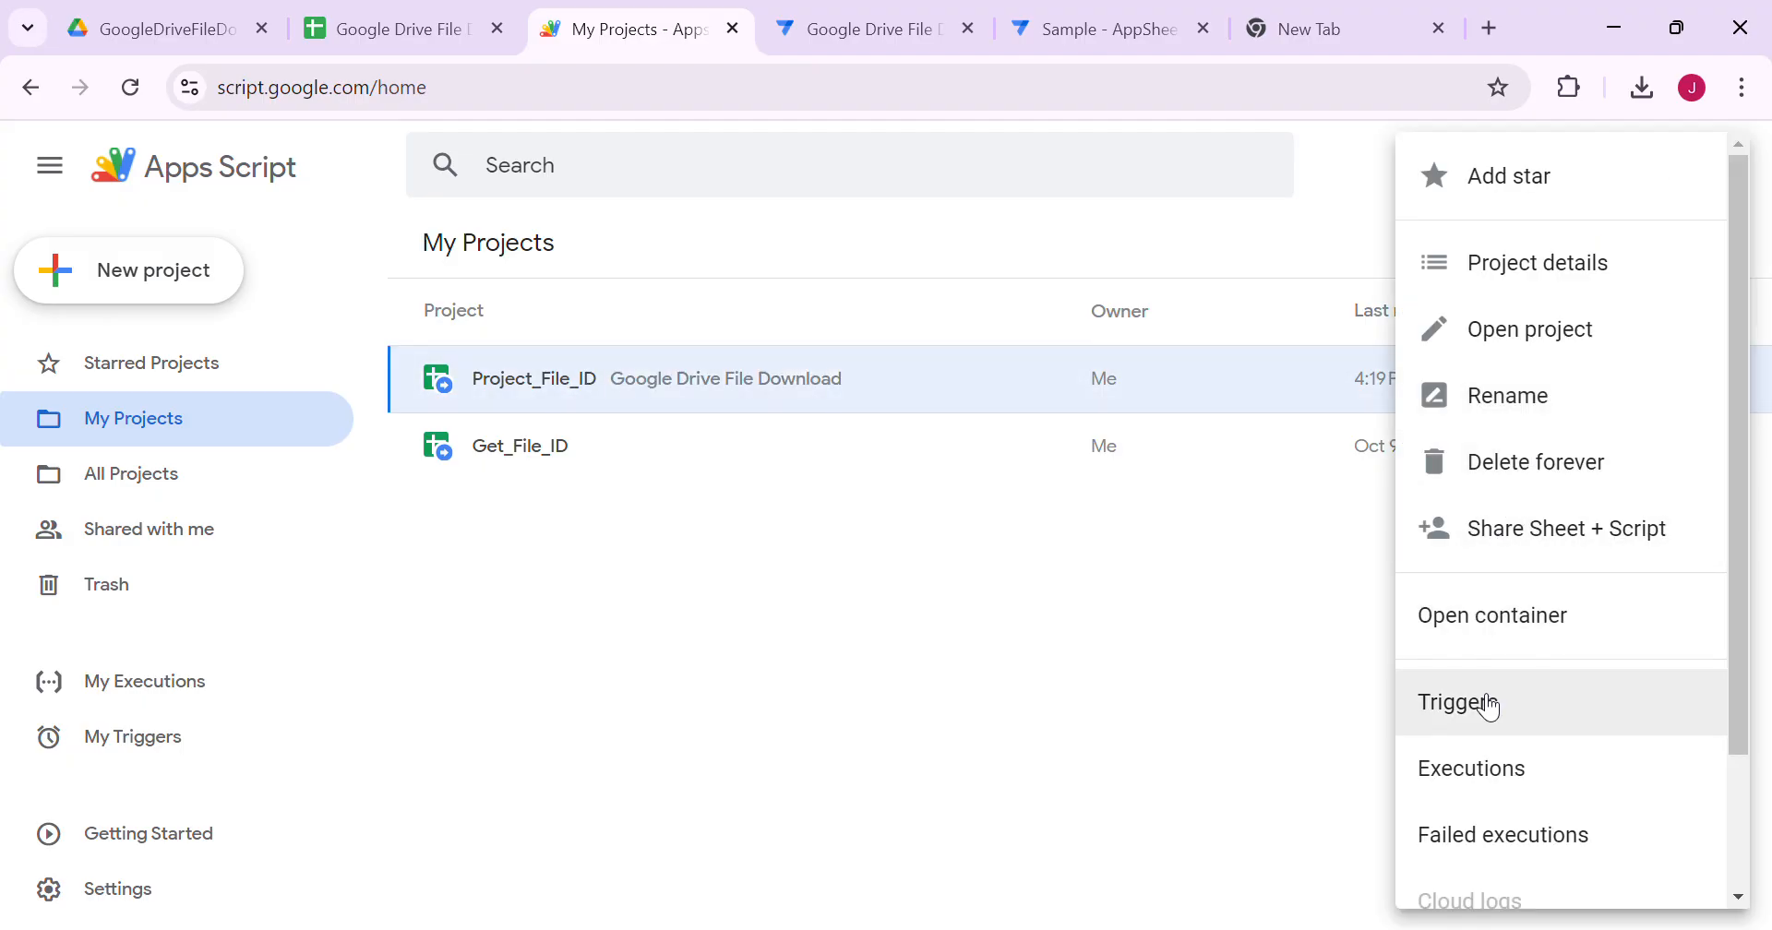
pyautogui.click(1476, 713)
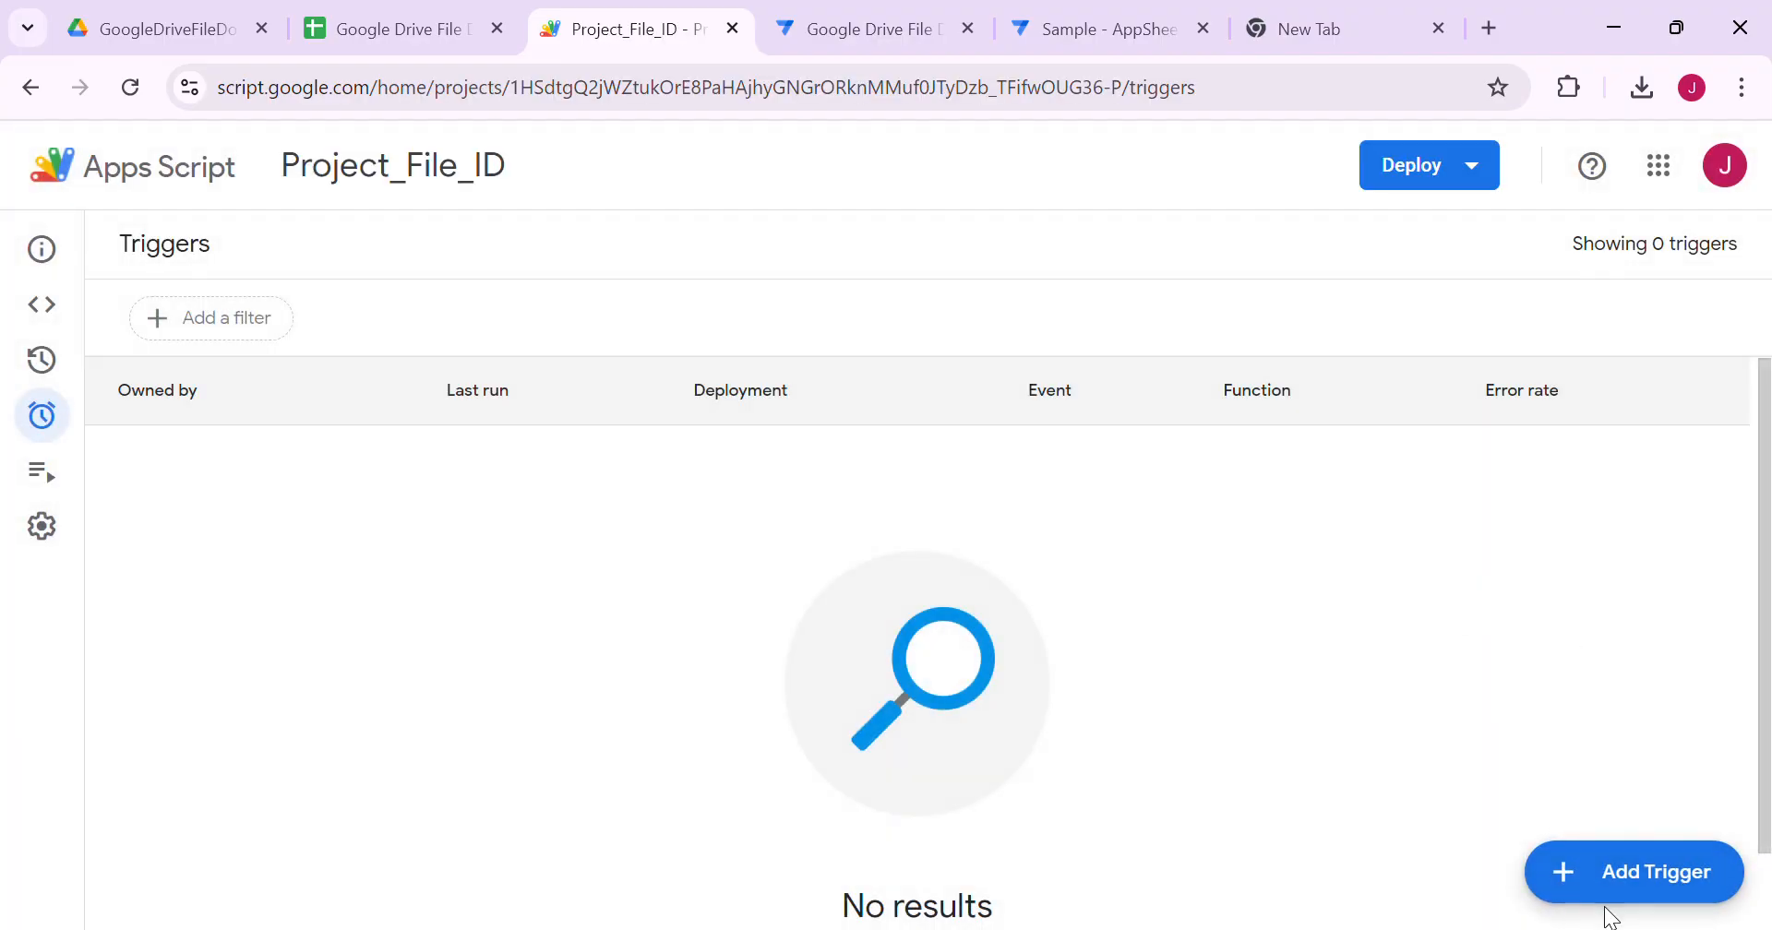
pyautogui.click(1613, 872)
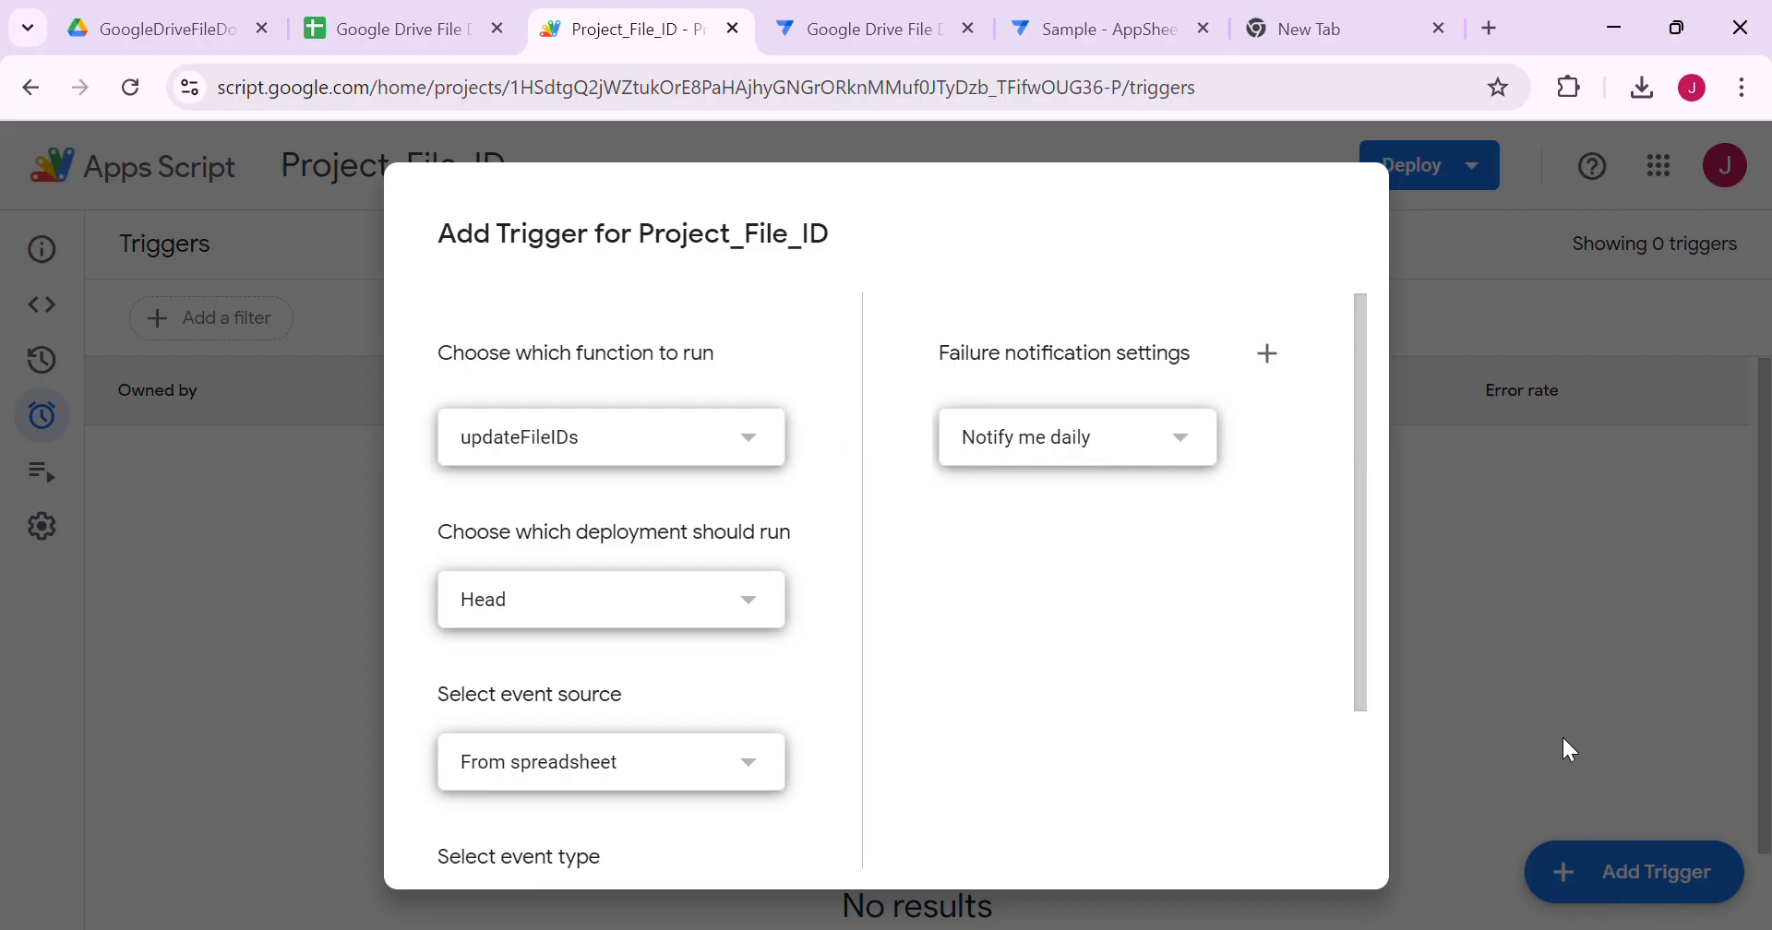
pyautogui.scroll(-2, 814, 771)
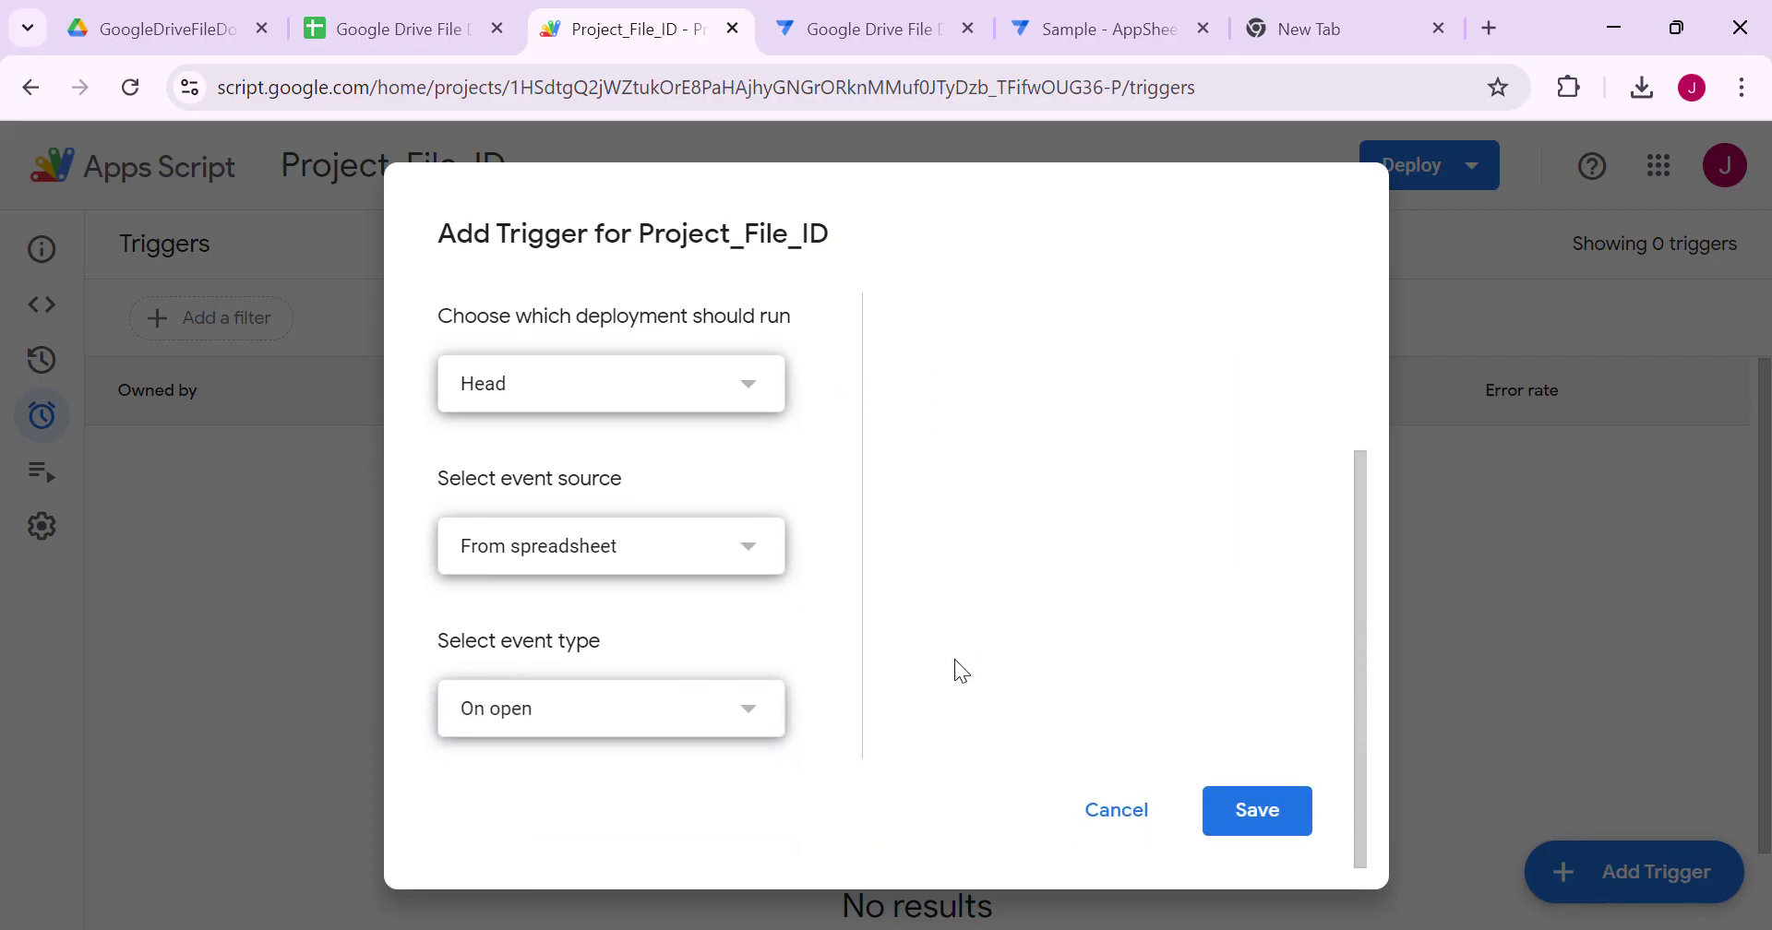
# Step: Set the trigger to From spreadsheet, On edit and save it, retrying after the authorization error
pyautogui.click(735, 708)
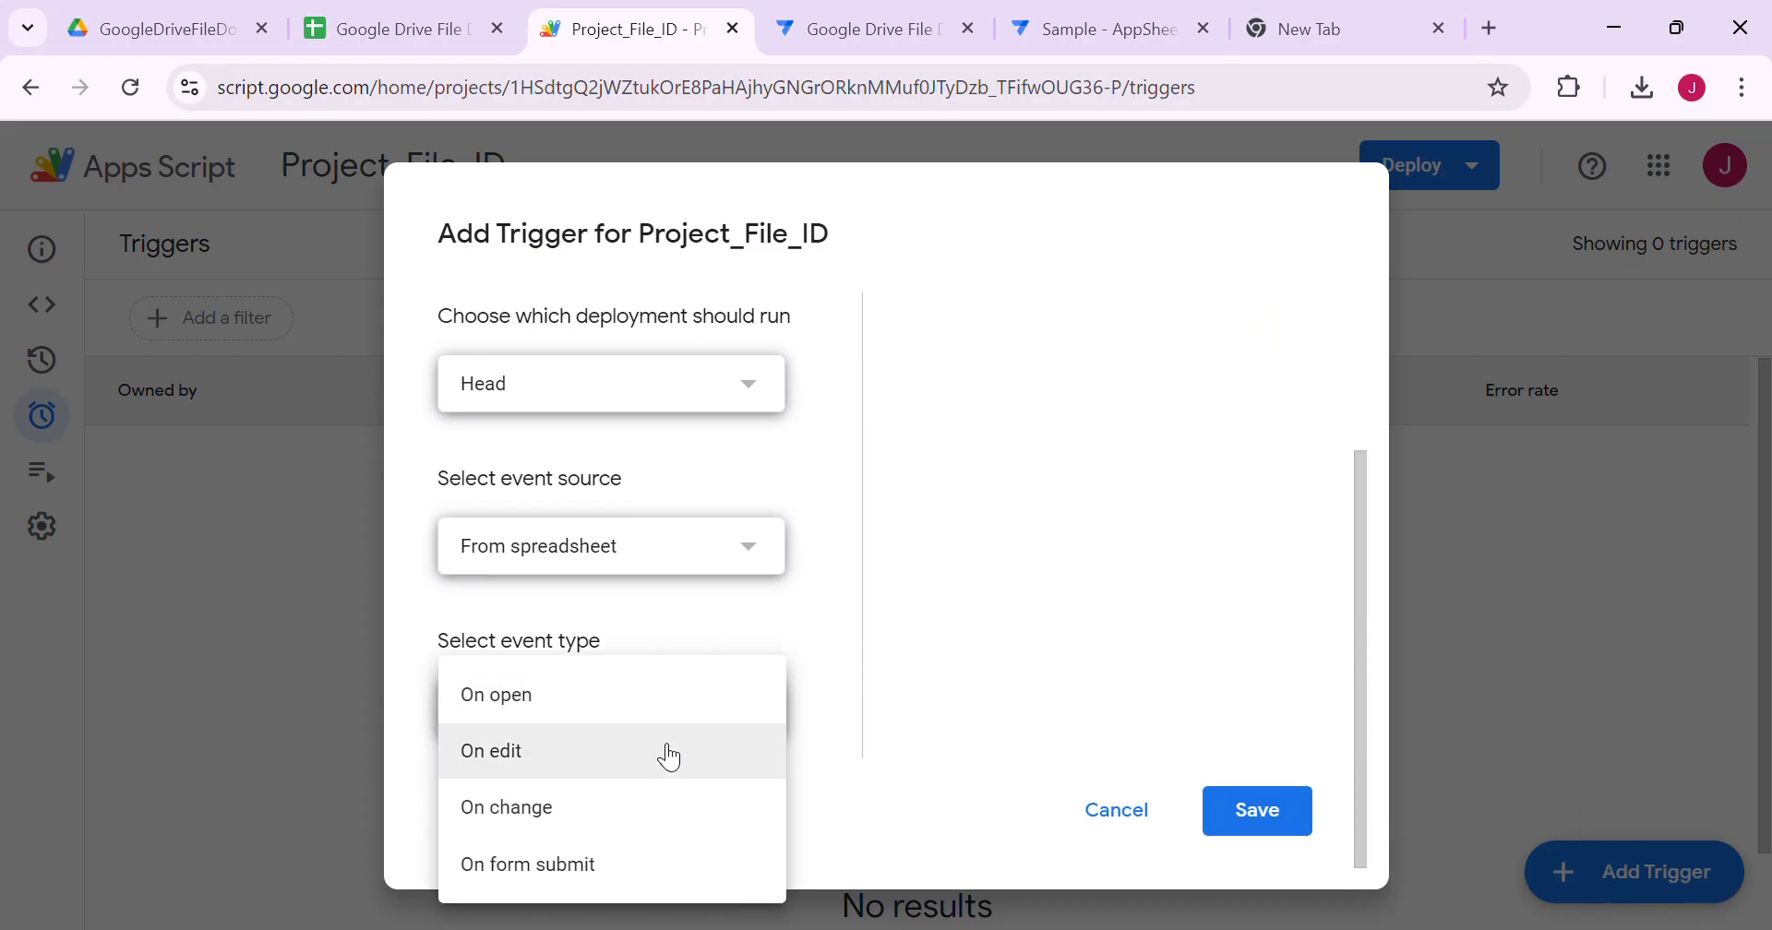
pyautogui.click(606, 765)
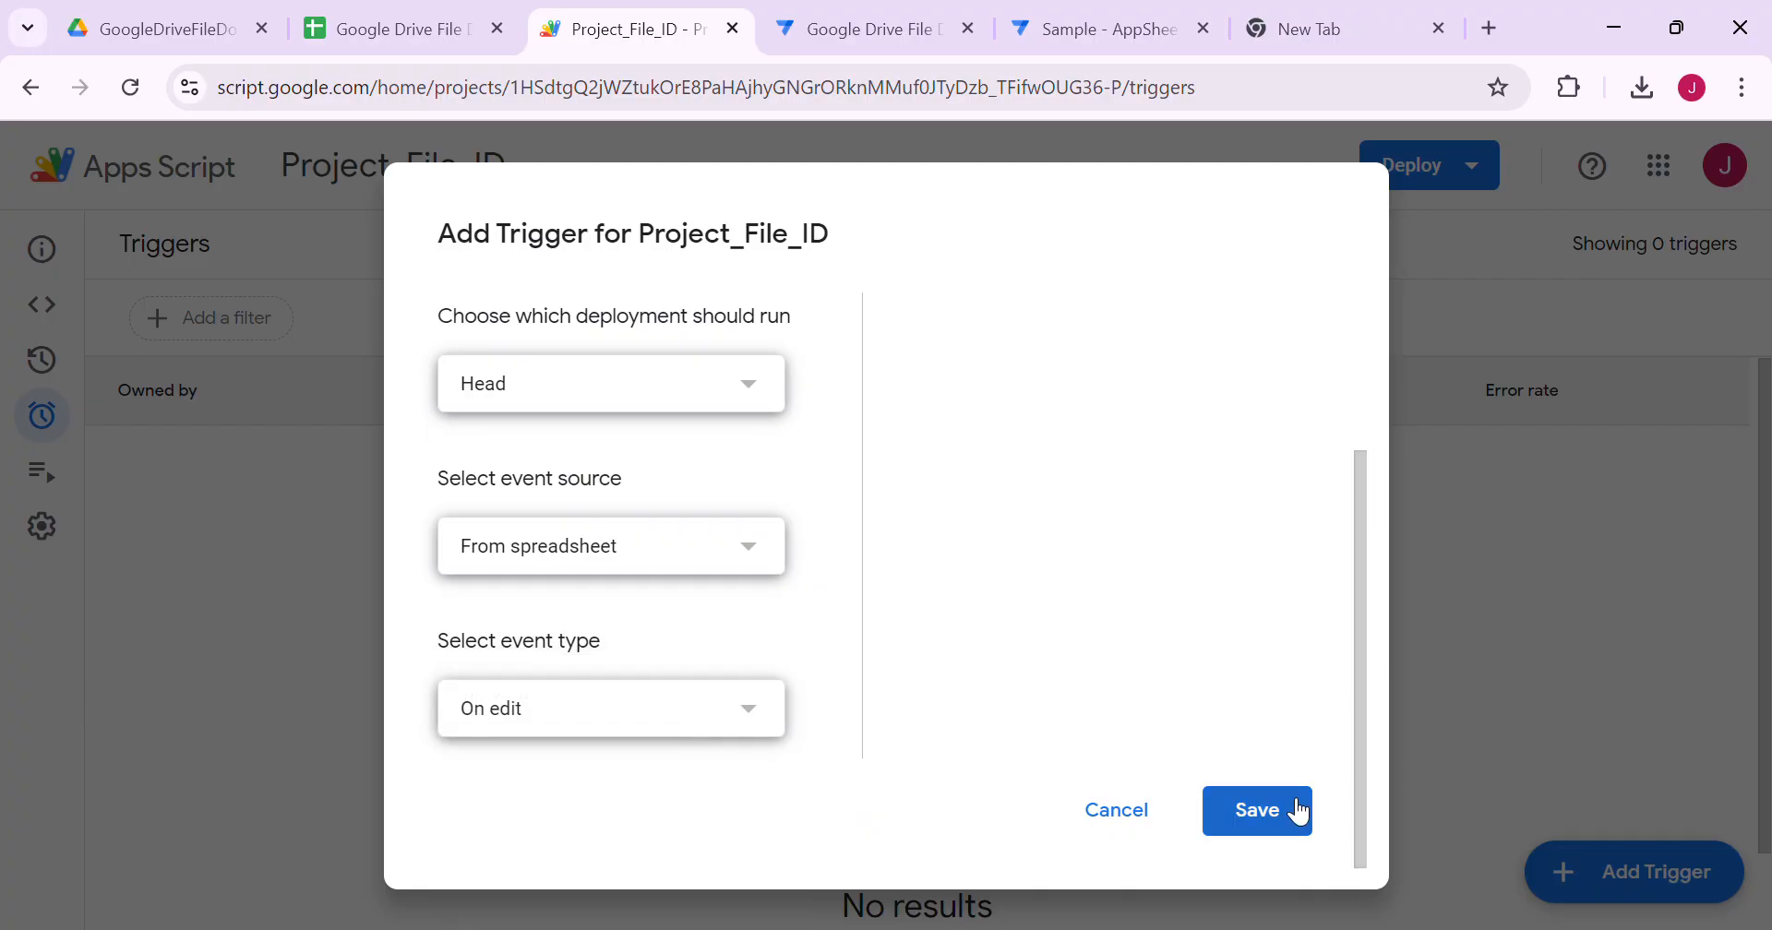
pyautogui.click(1257, 809)
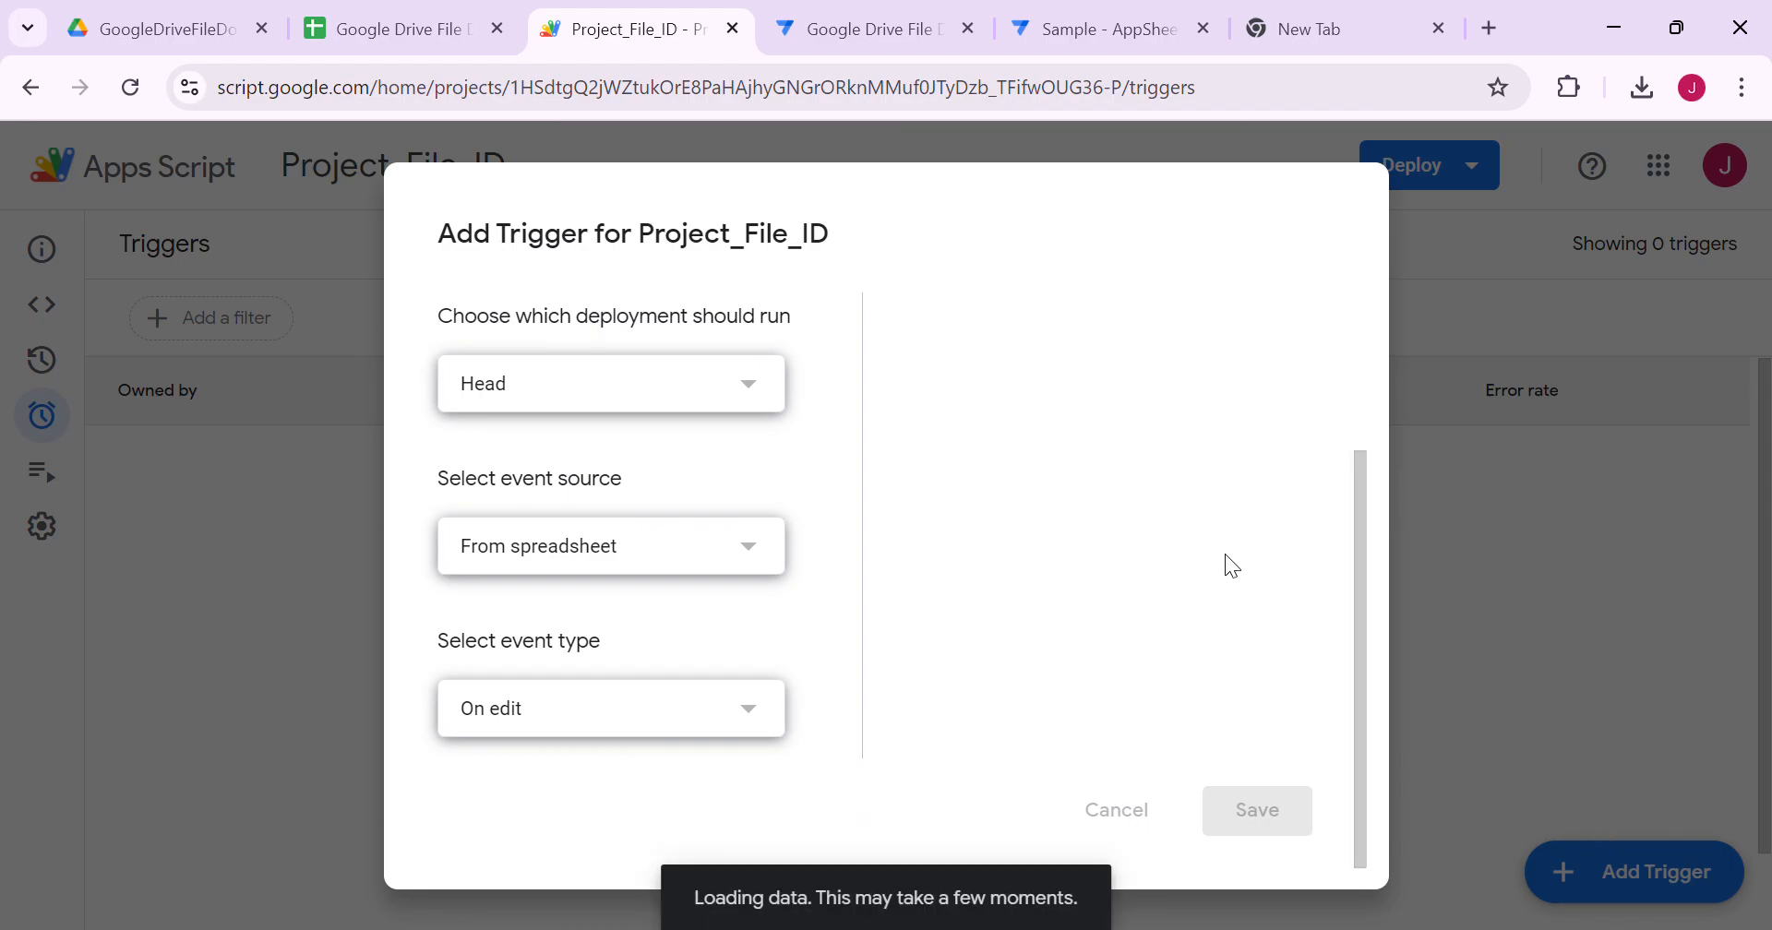
pyautogui.scroll(3, 1275, 571)
pyautogui.scroll(2, 1281, 568)
pyautogui.scroll(-5, 1273, 583)
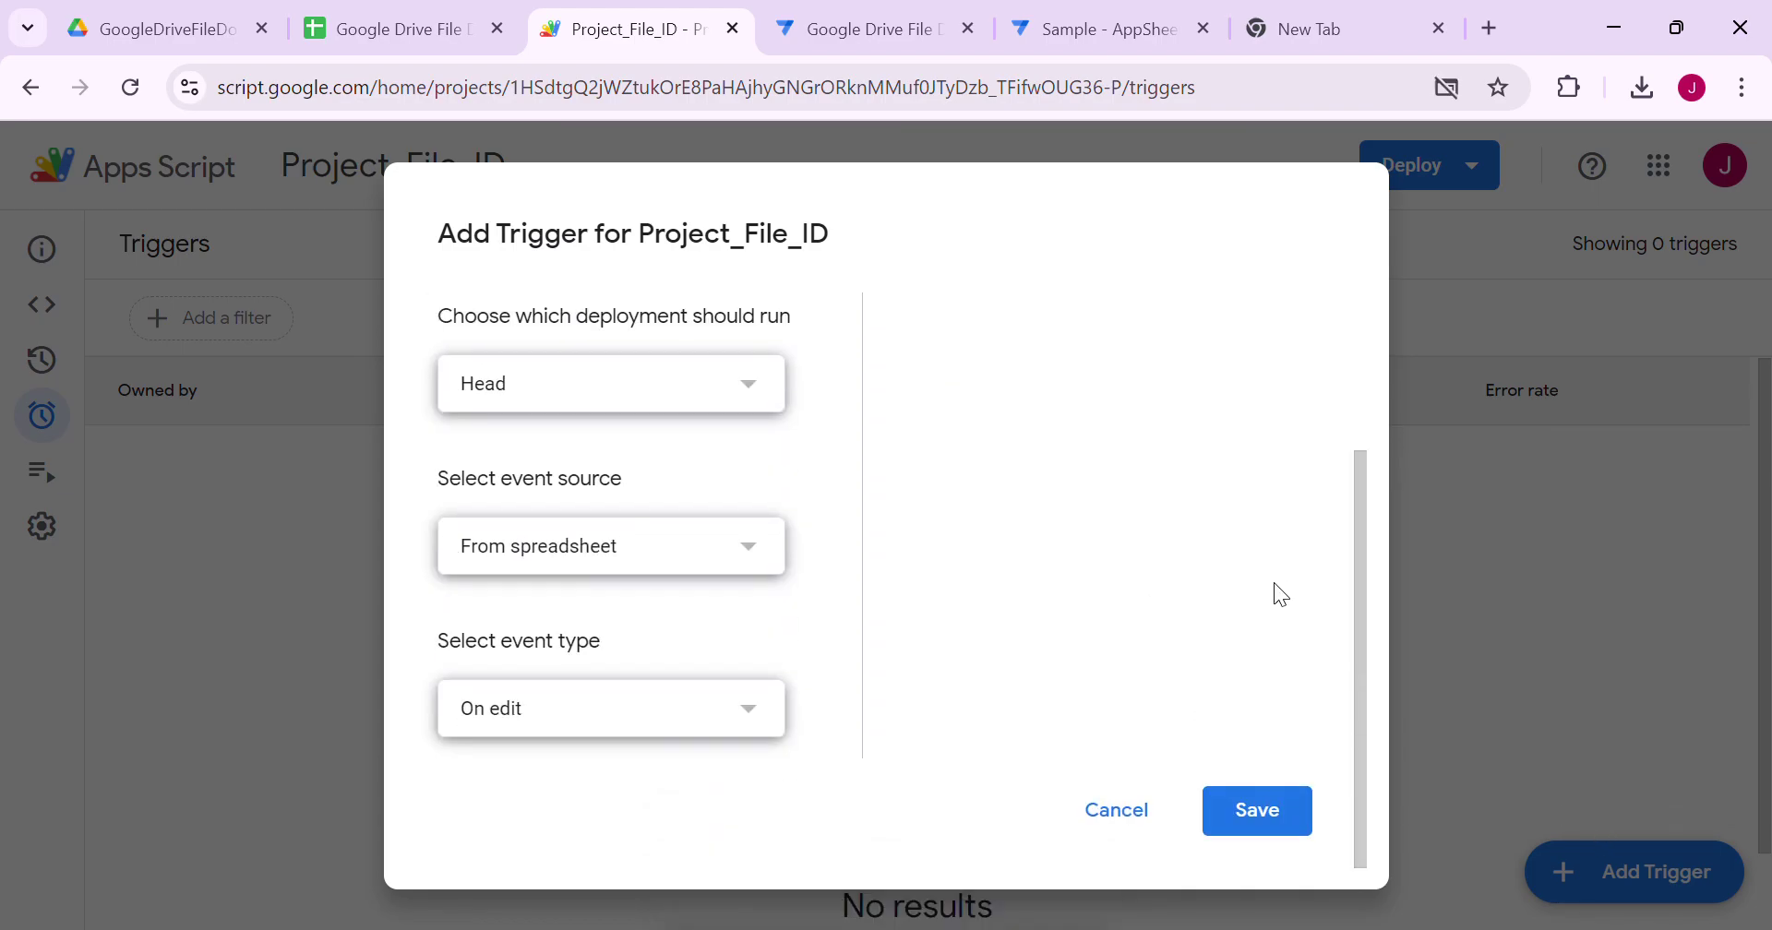
pyautogui.click(1280, 819)
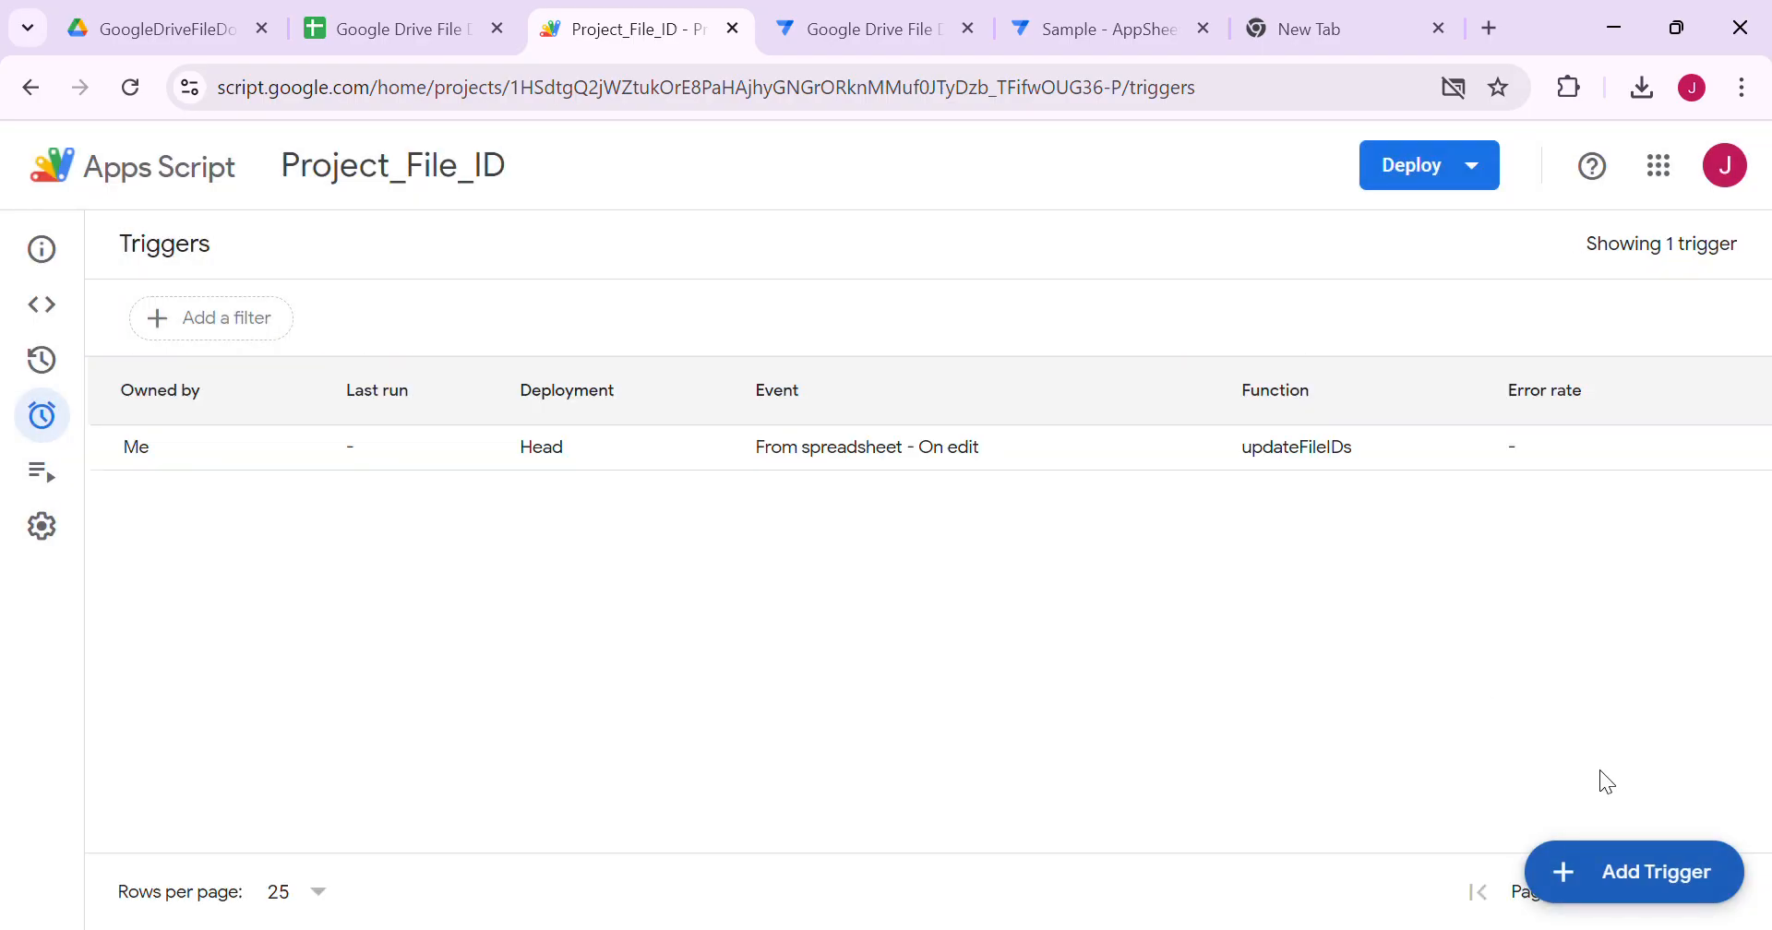
# Step: Add a second From spreadsheet trigger with event type On change and save it
pyautogui.click(1652, 887)
pyautogui.scroll(-3, 776, 728)
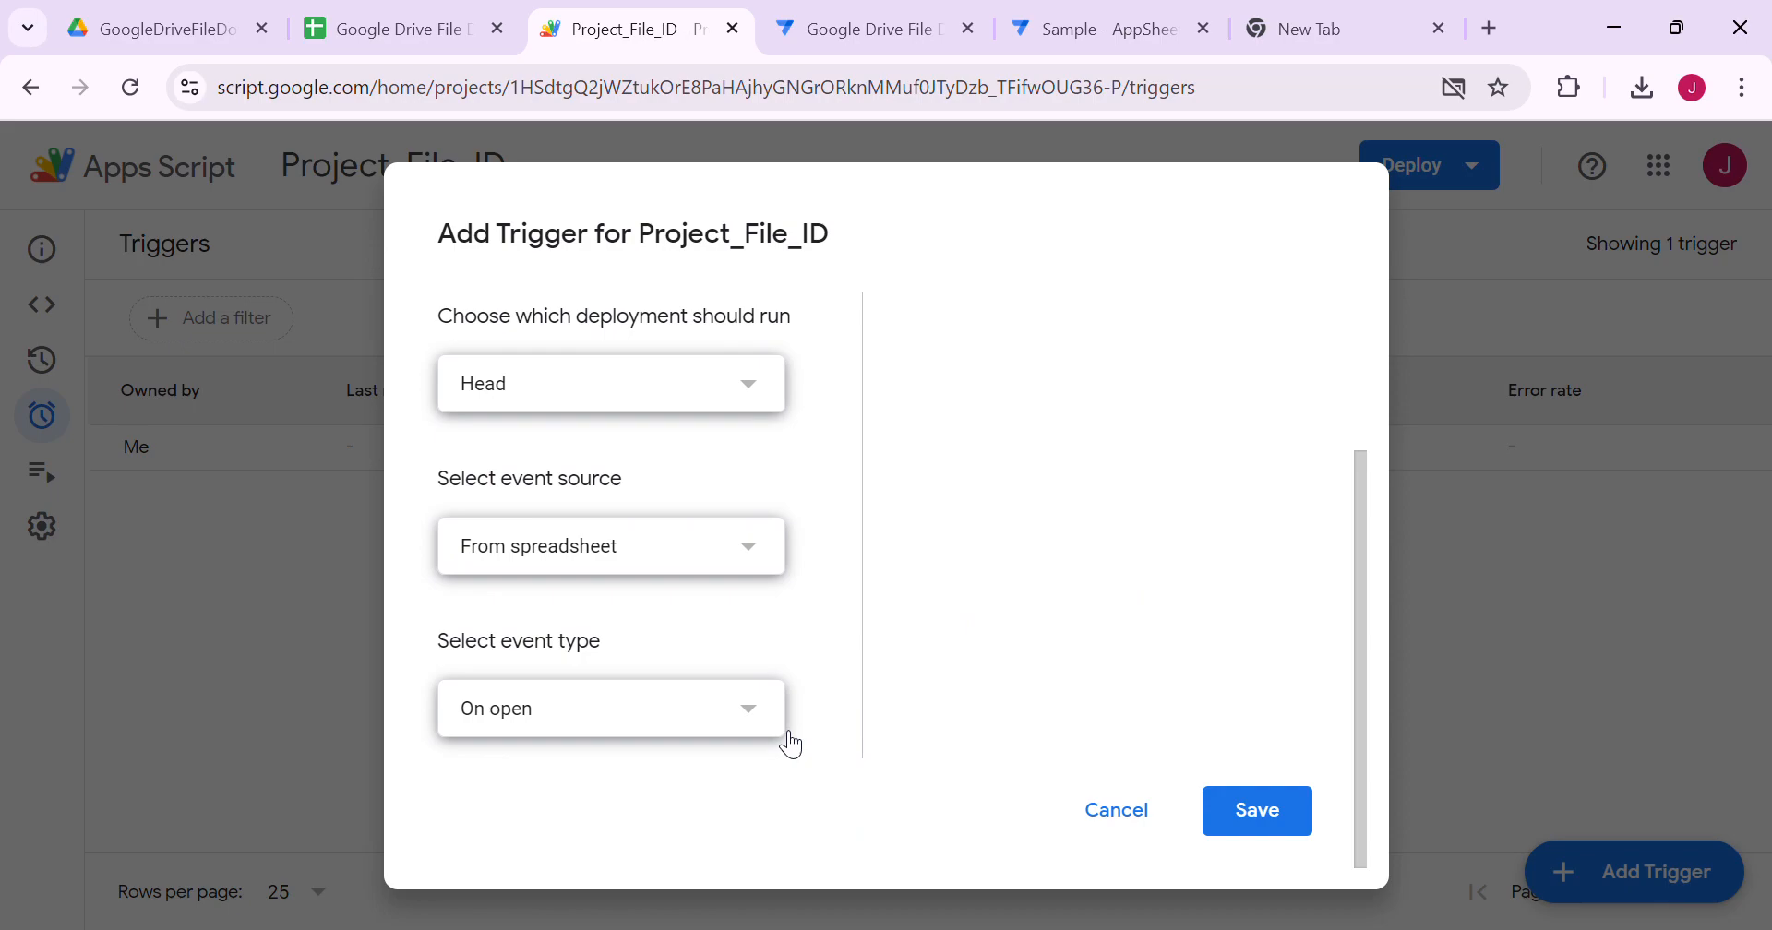
pyautogui.click(784, 740)
pyautogui.click(641, 806)
pyautogui.click(1270, 824)
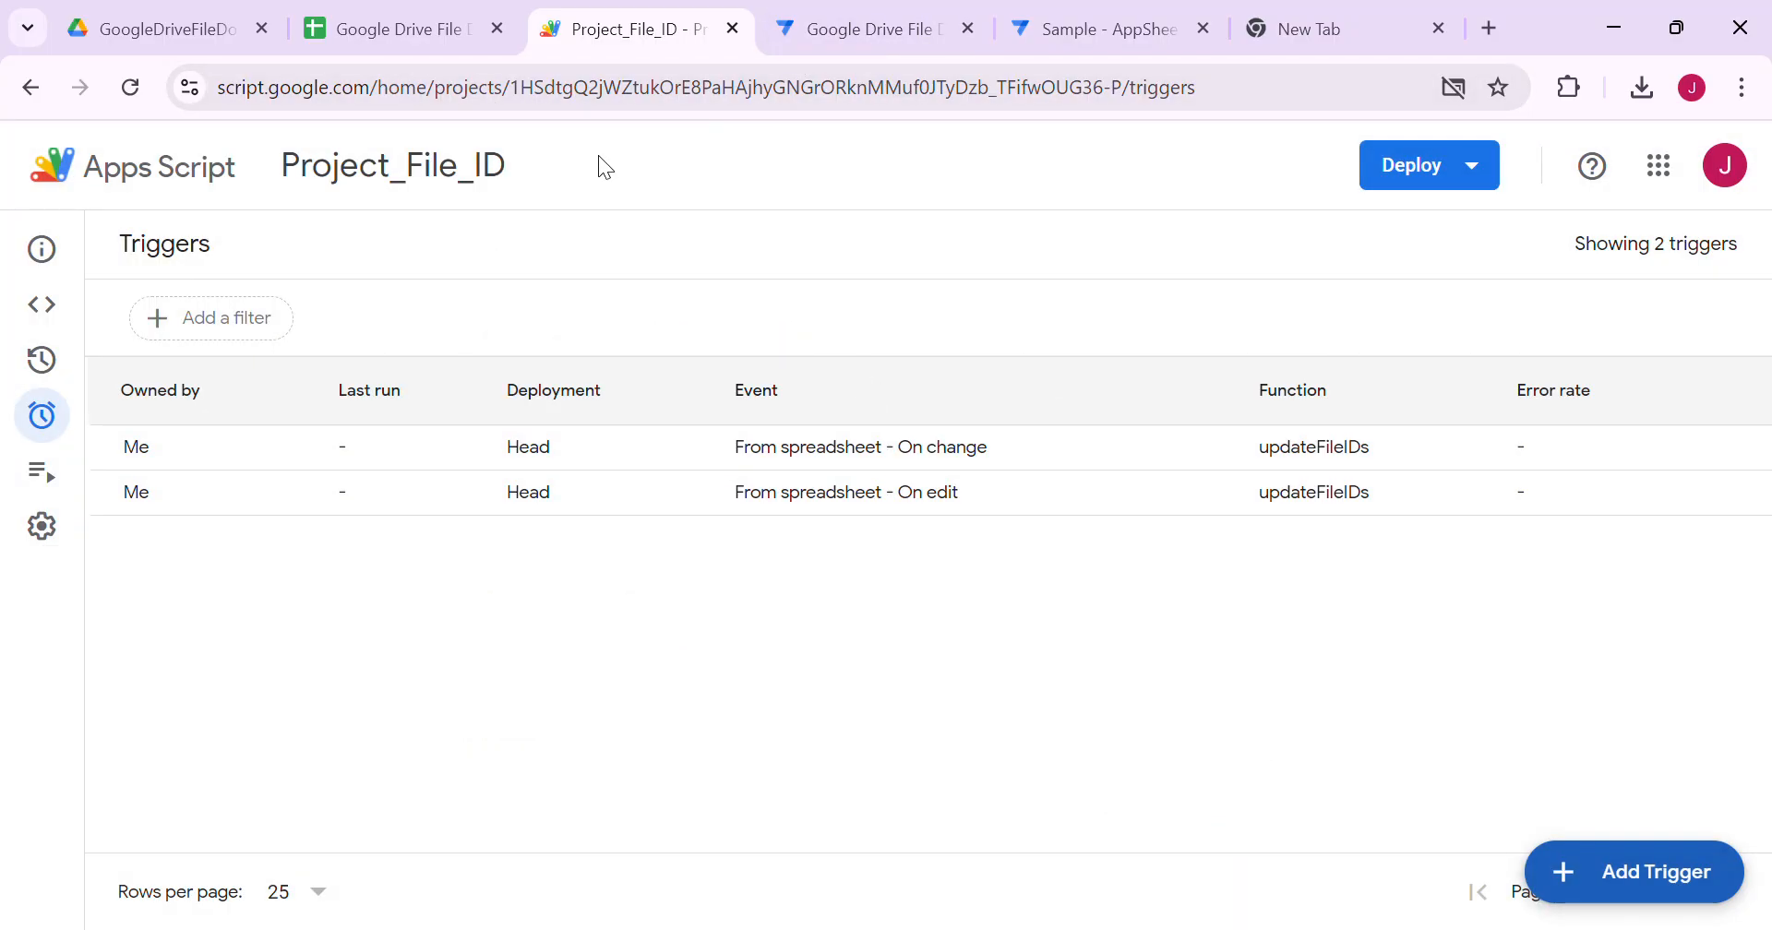
# Step: Return to the AppSheet editor, close the extra sample tab and launch the desktop preview
pyautogui.click(869, 30)
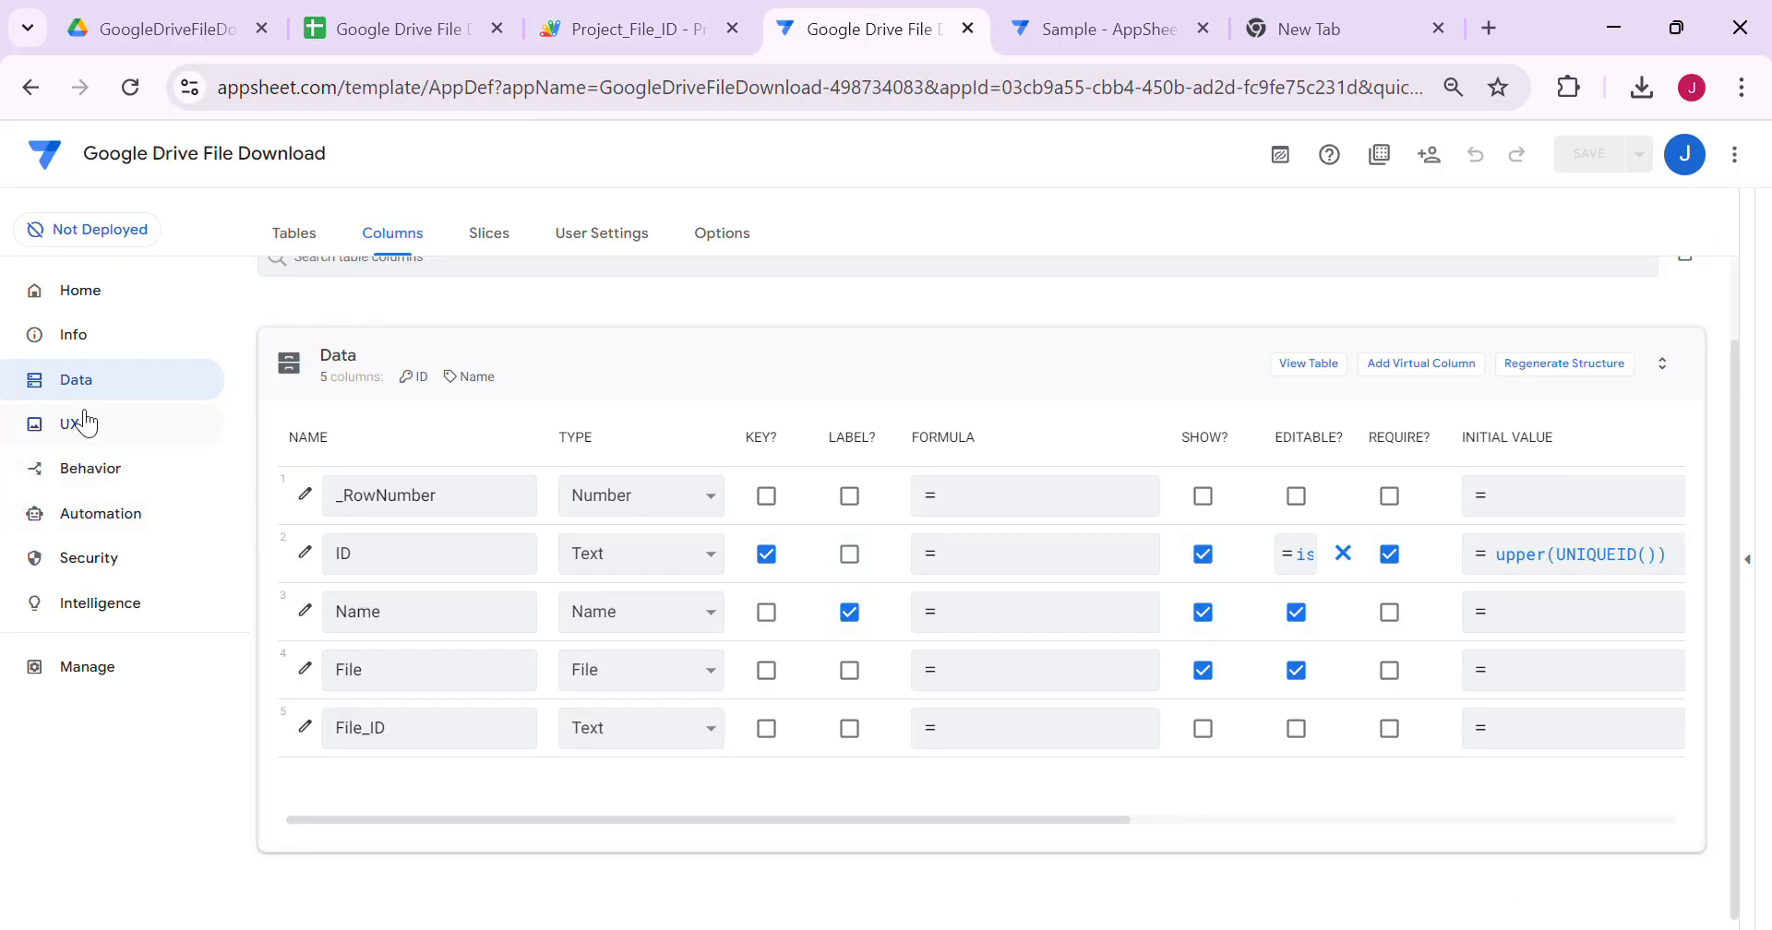
pyautogui.click(76, 379)
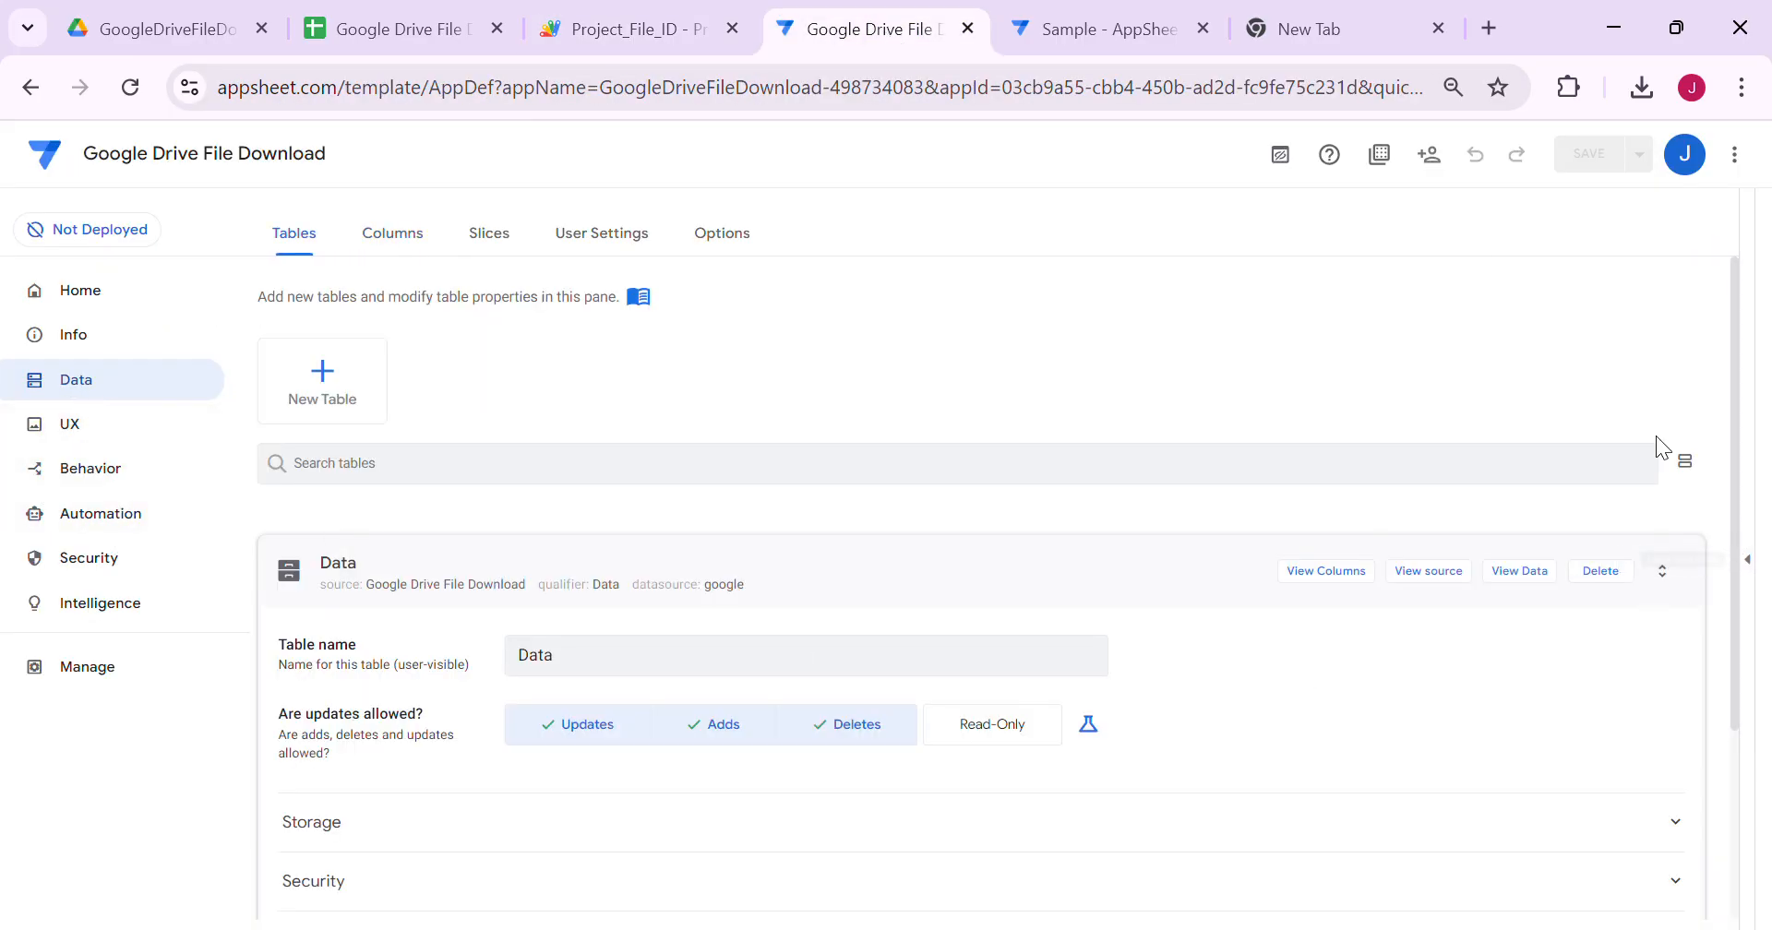
pyautogui.click(1202, 30)
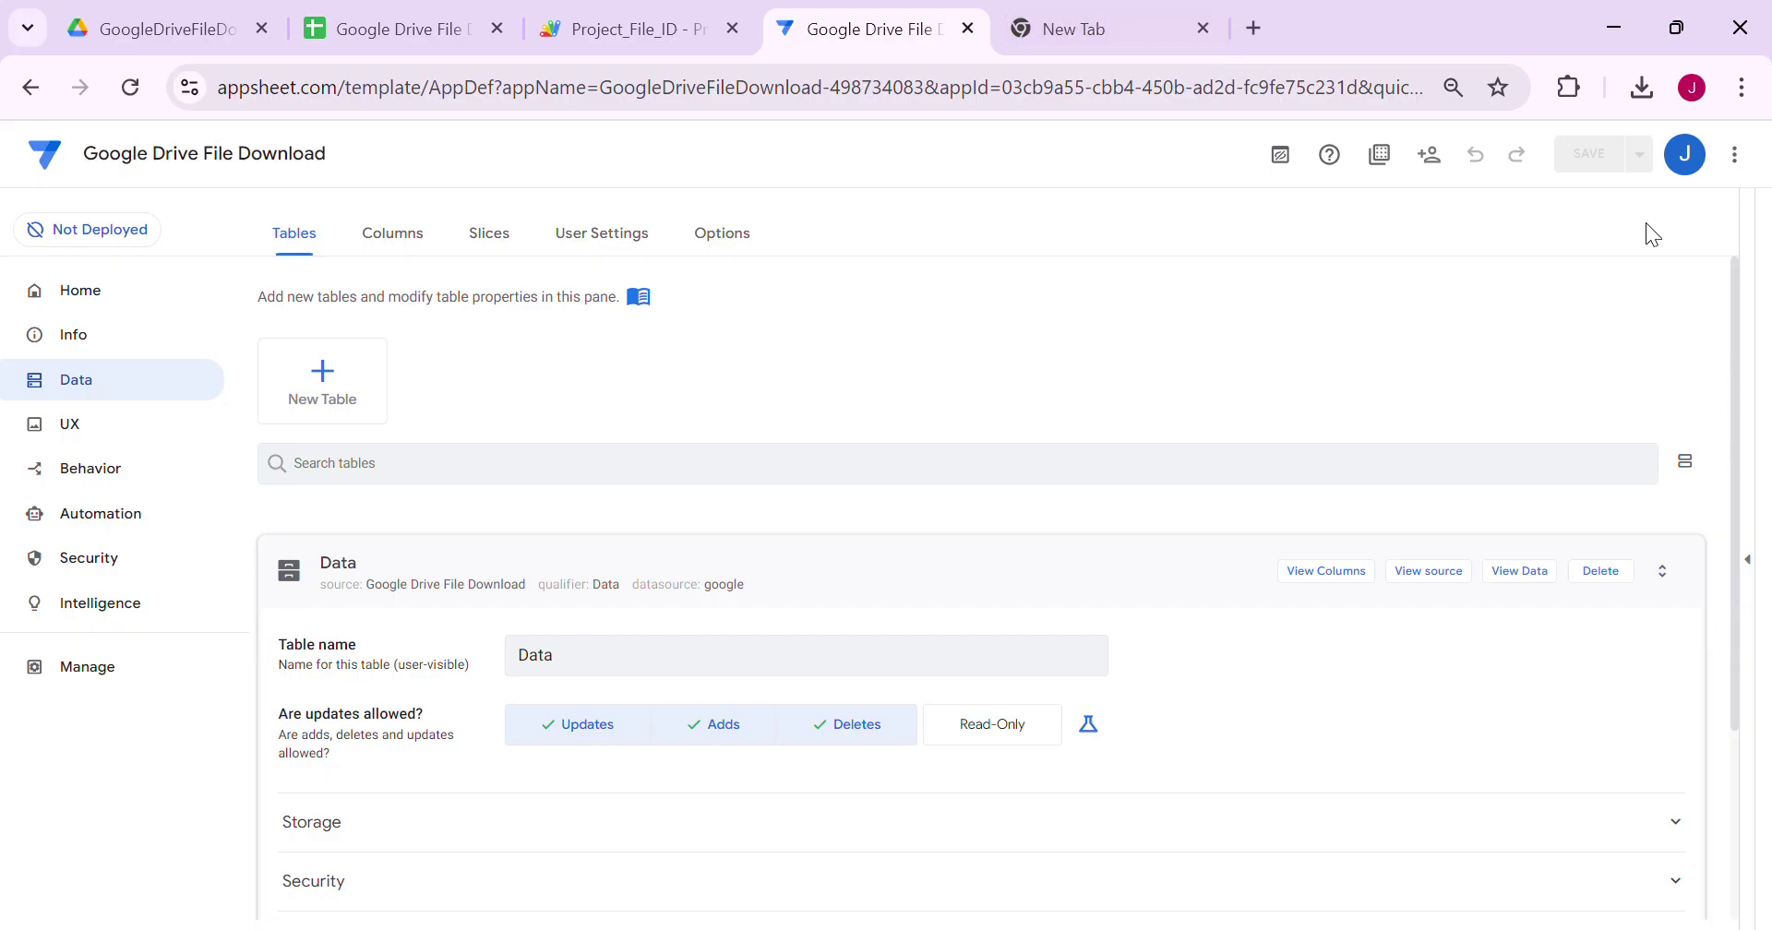
pyautogui.click(1750, 561)
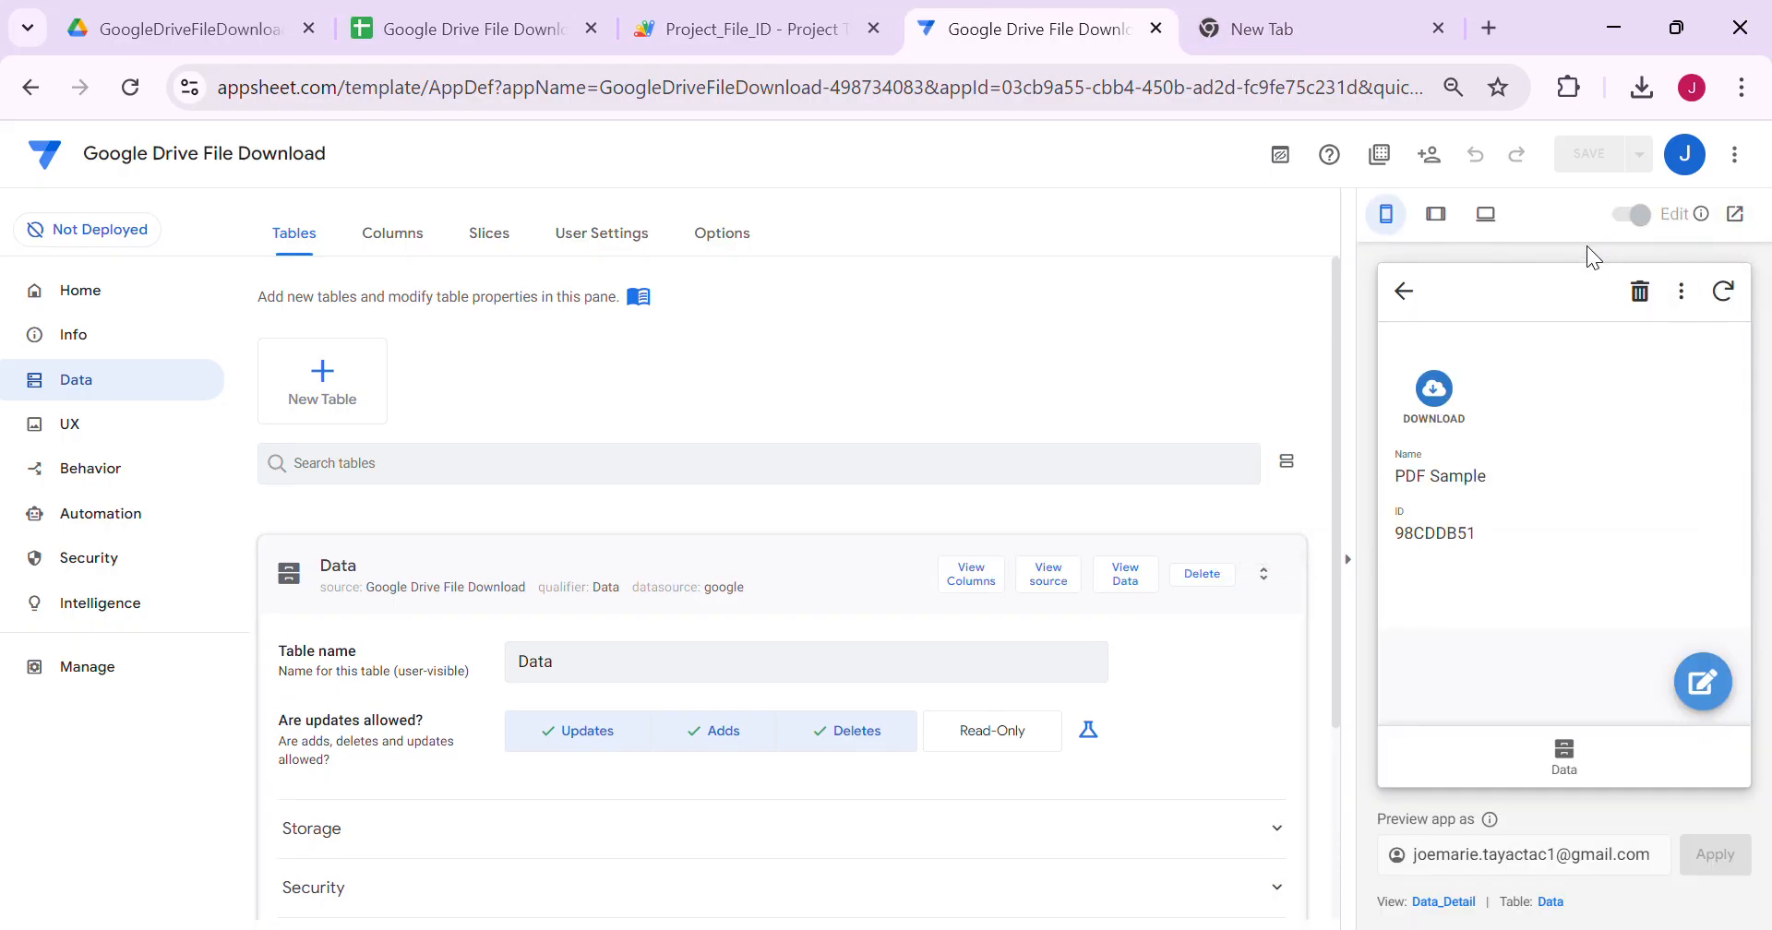
pyautogui.click(1487, 214)
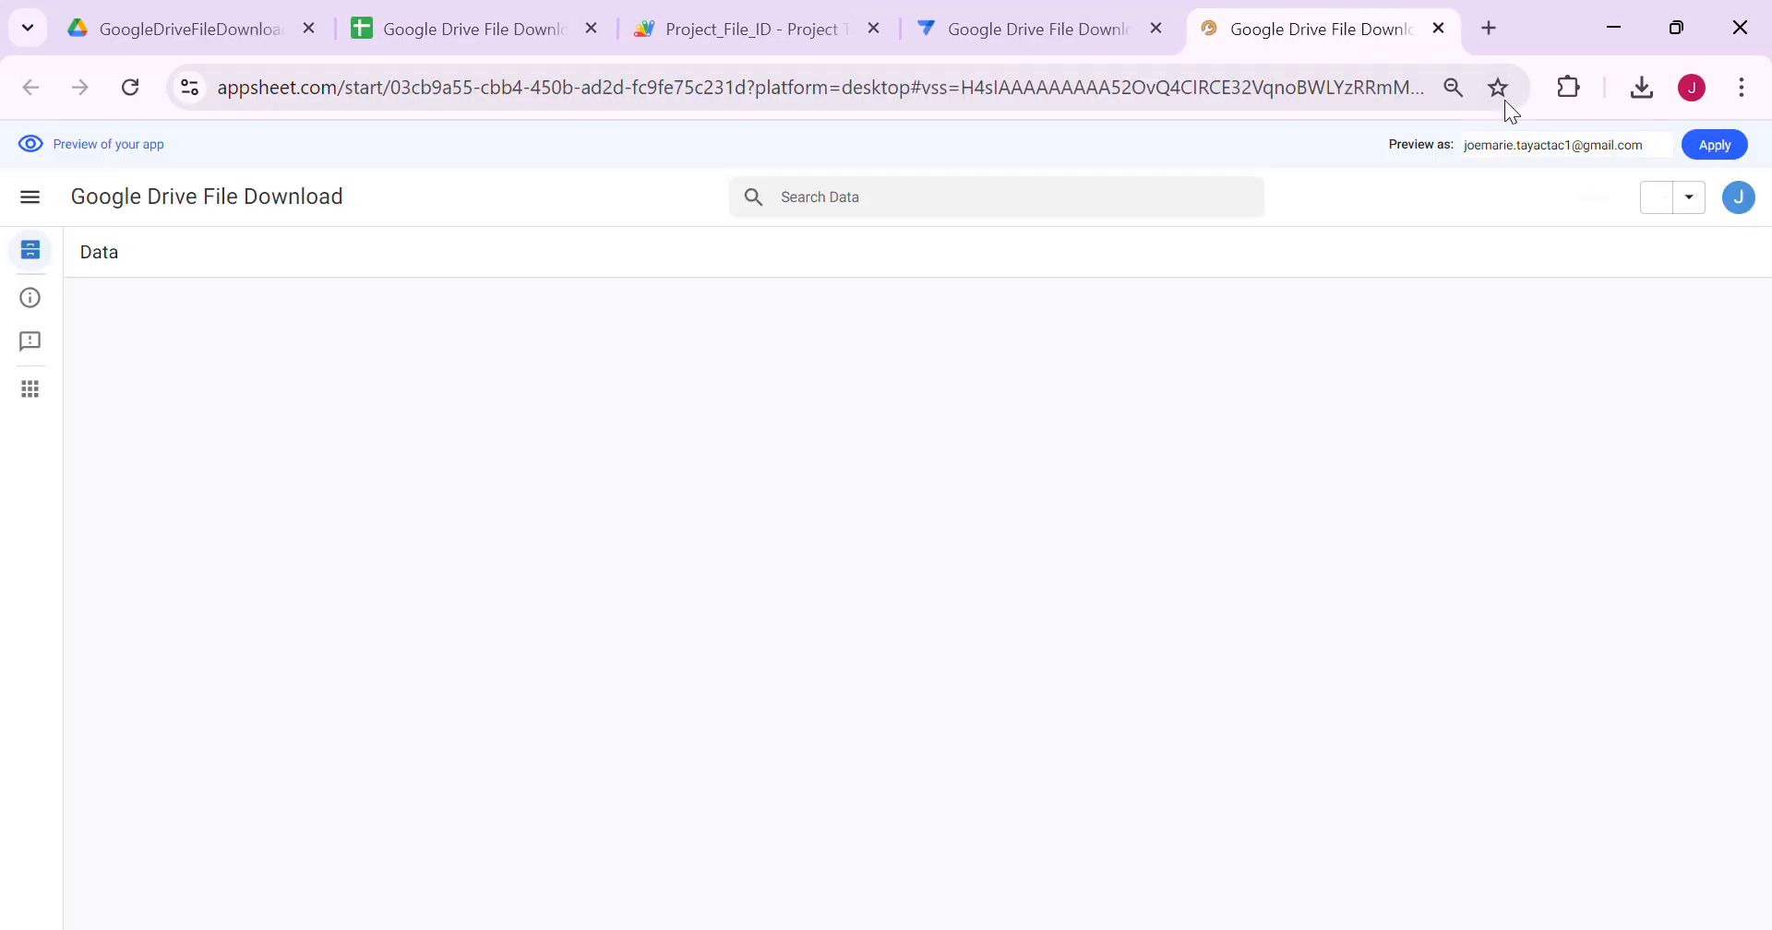
# Step: Select the PDF Sample record and start its Download action
pyautogui.click(358, 337)
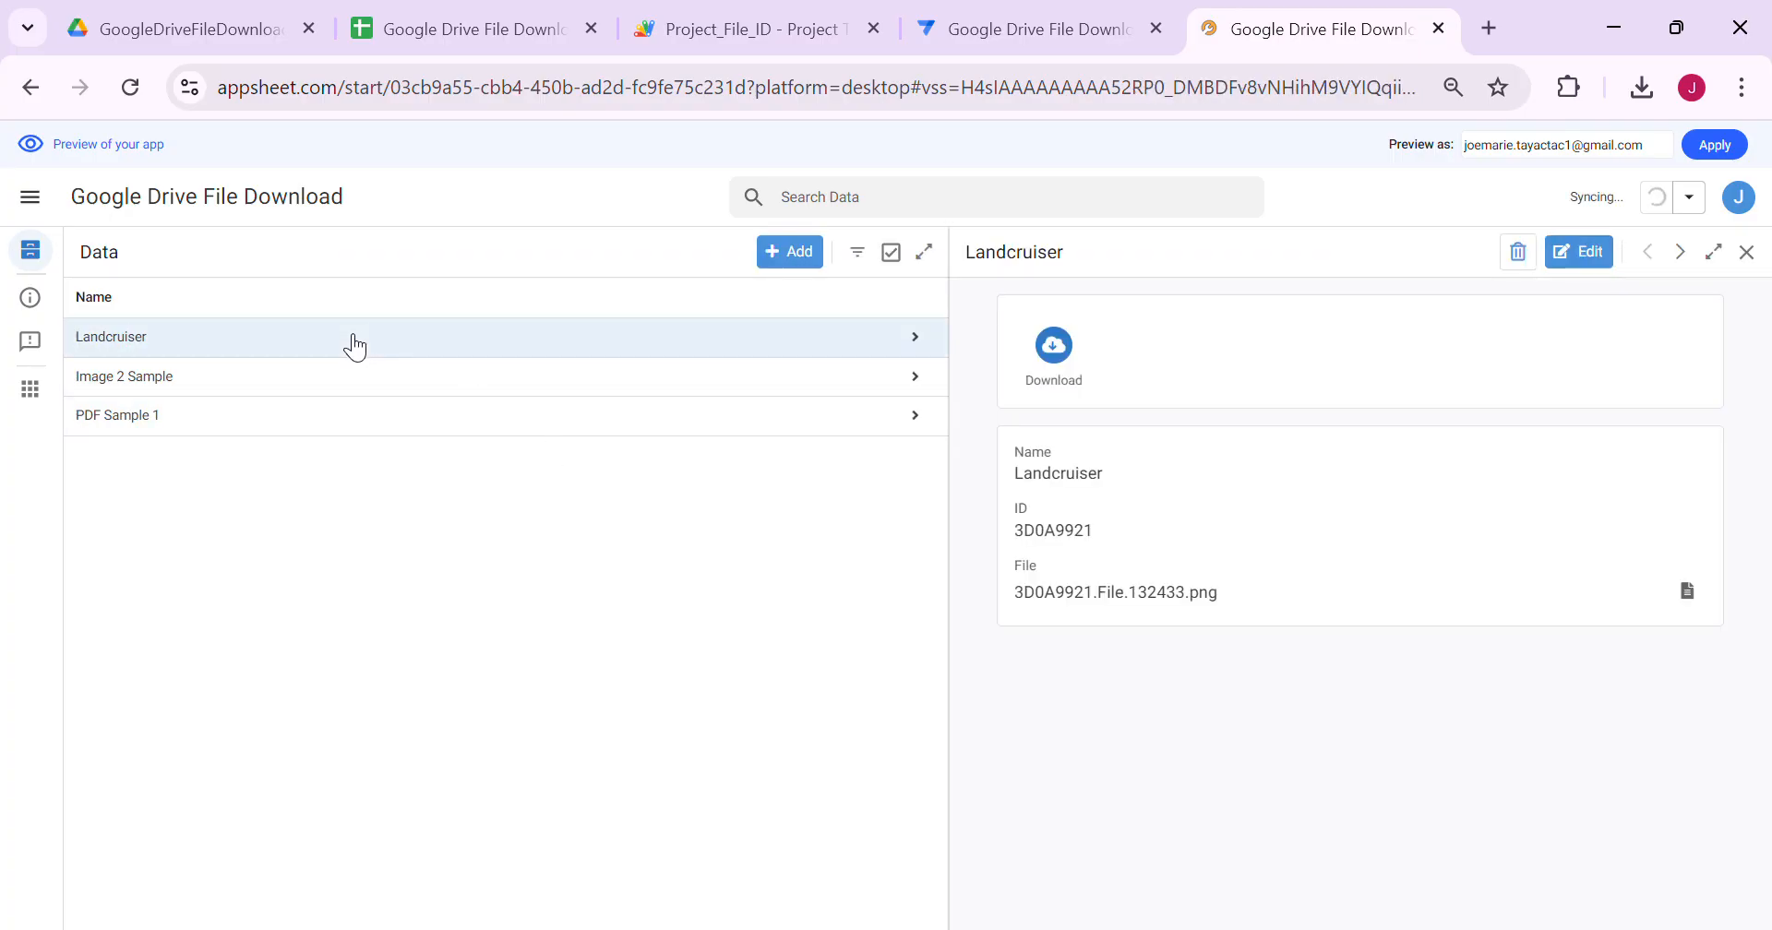
pyautogui.click(222, 350)
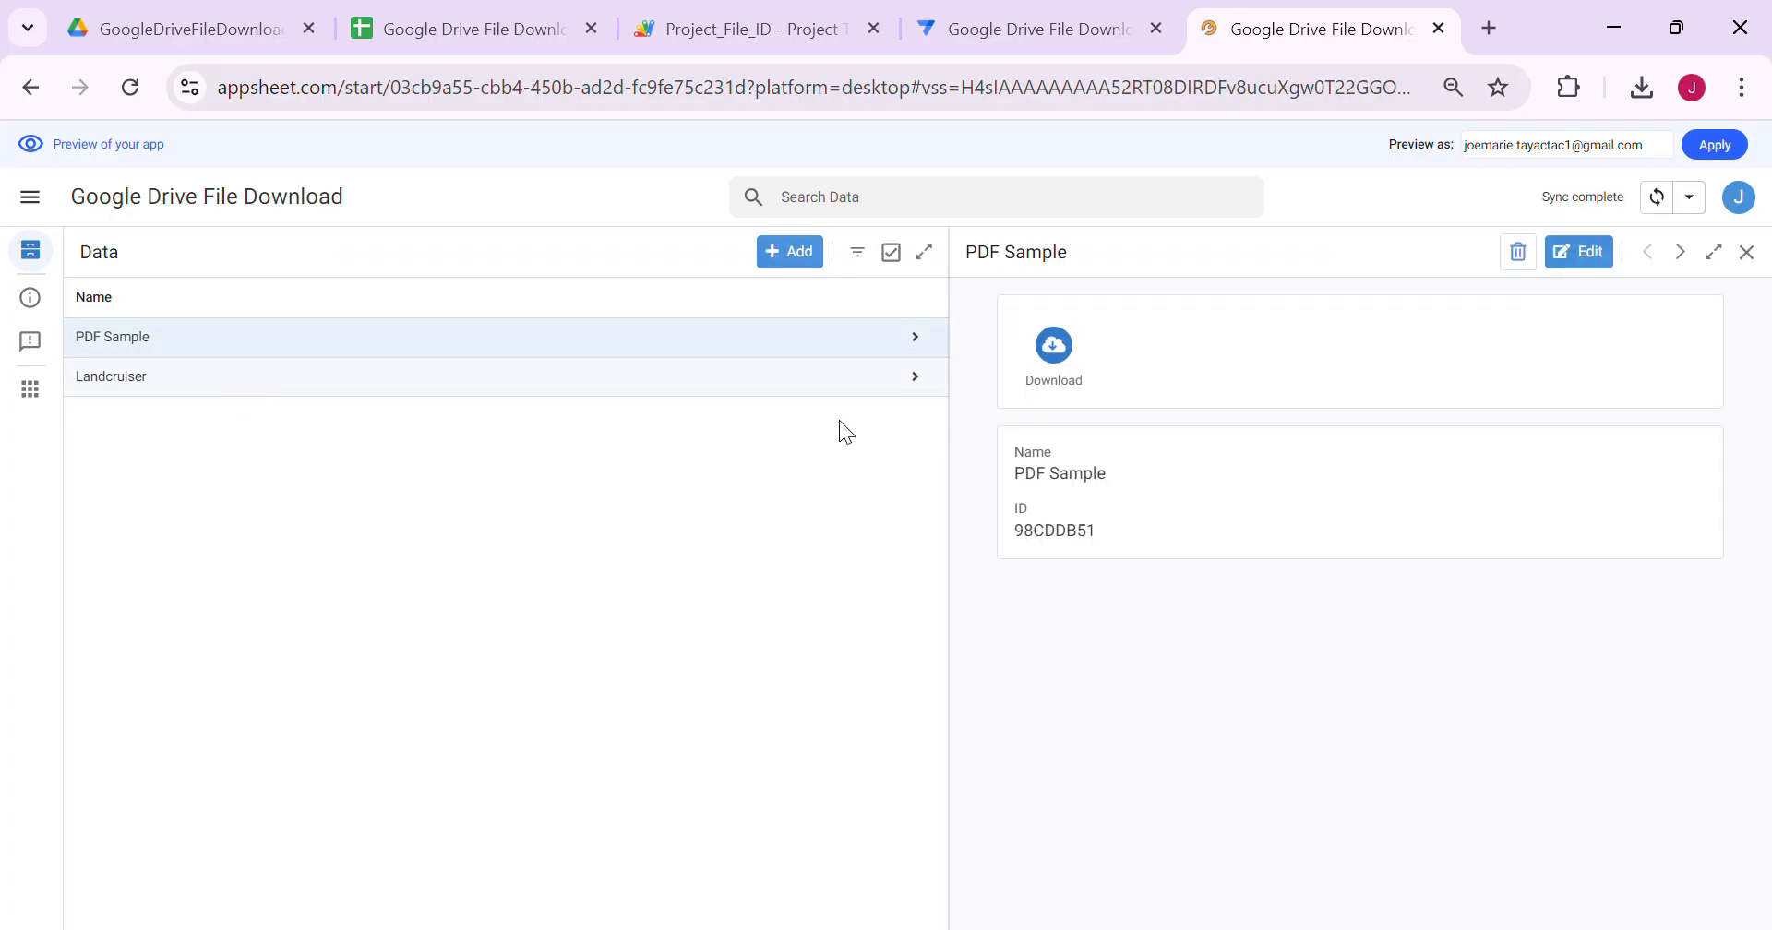
pyautogui.click(1053, 345)
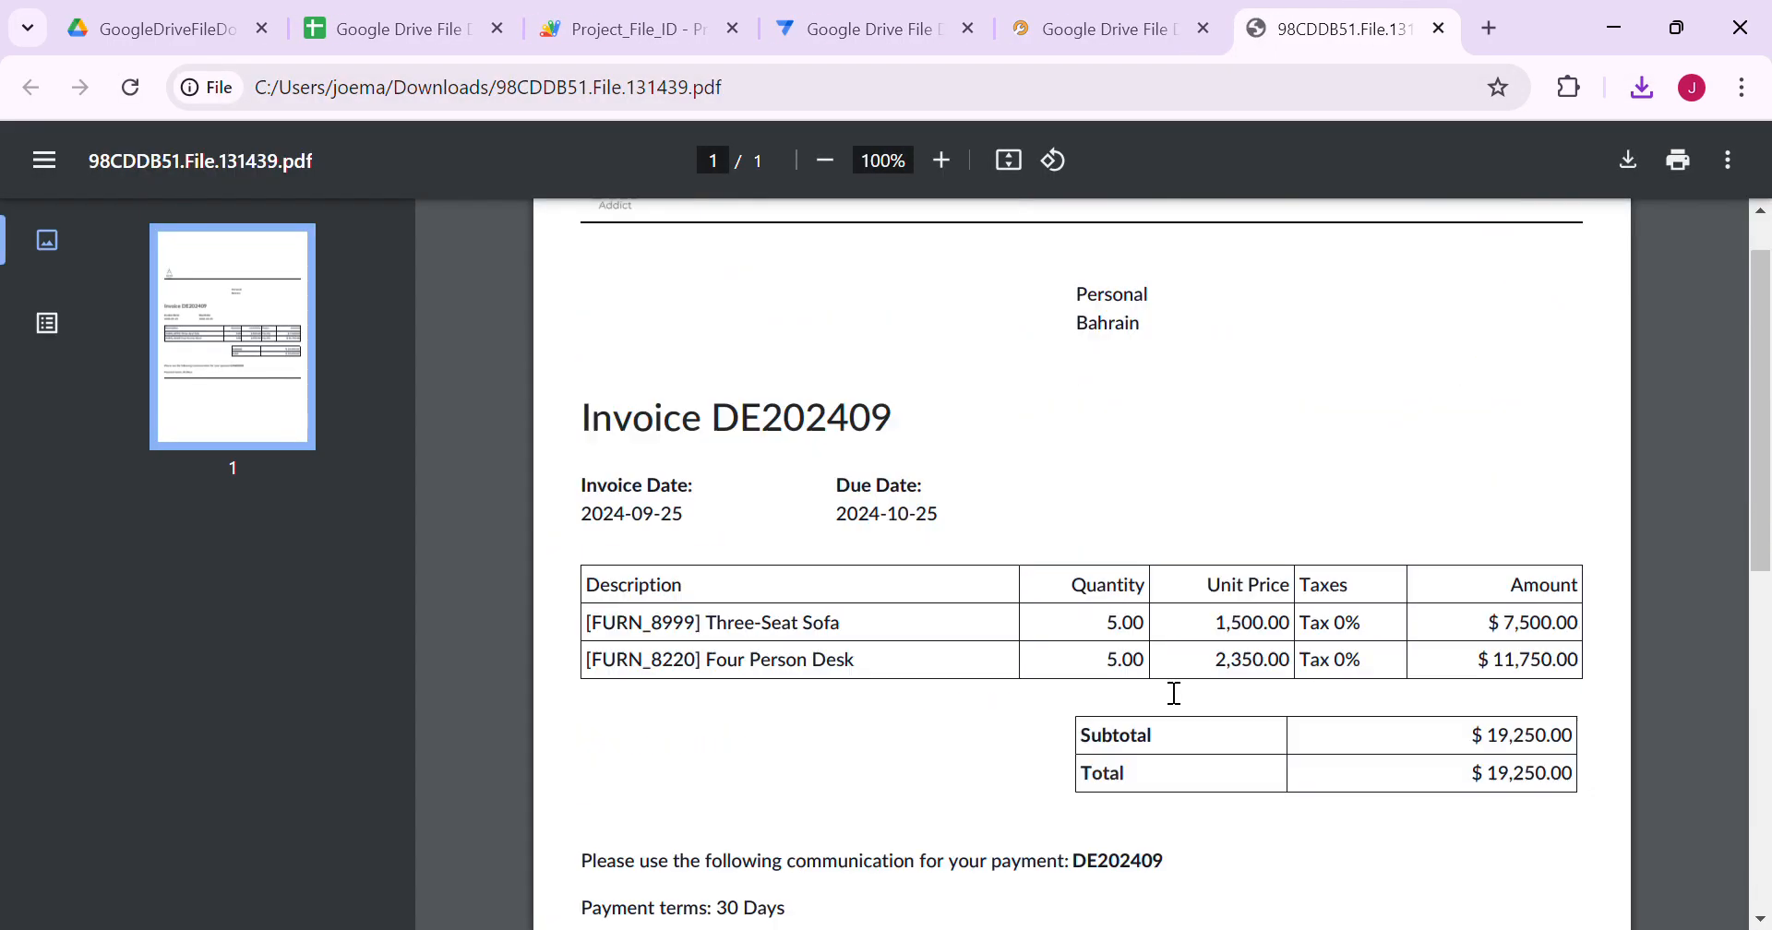
# Step: Return from the PDF tab, view the Landcruiser record and close its detail panel
pyautogui.click(1104, 29)
pyautogui.click(356, 377)
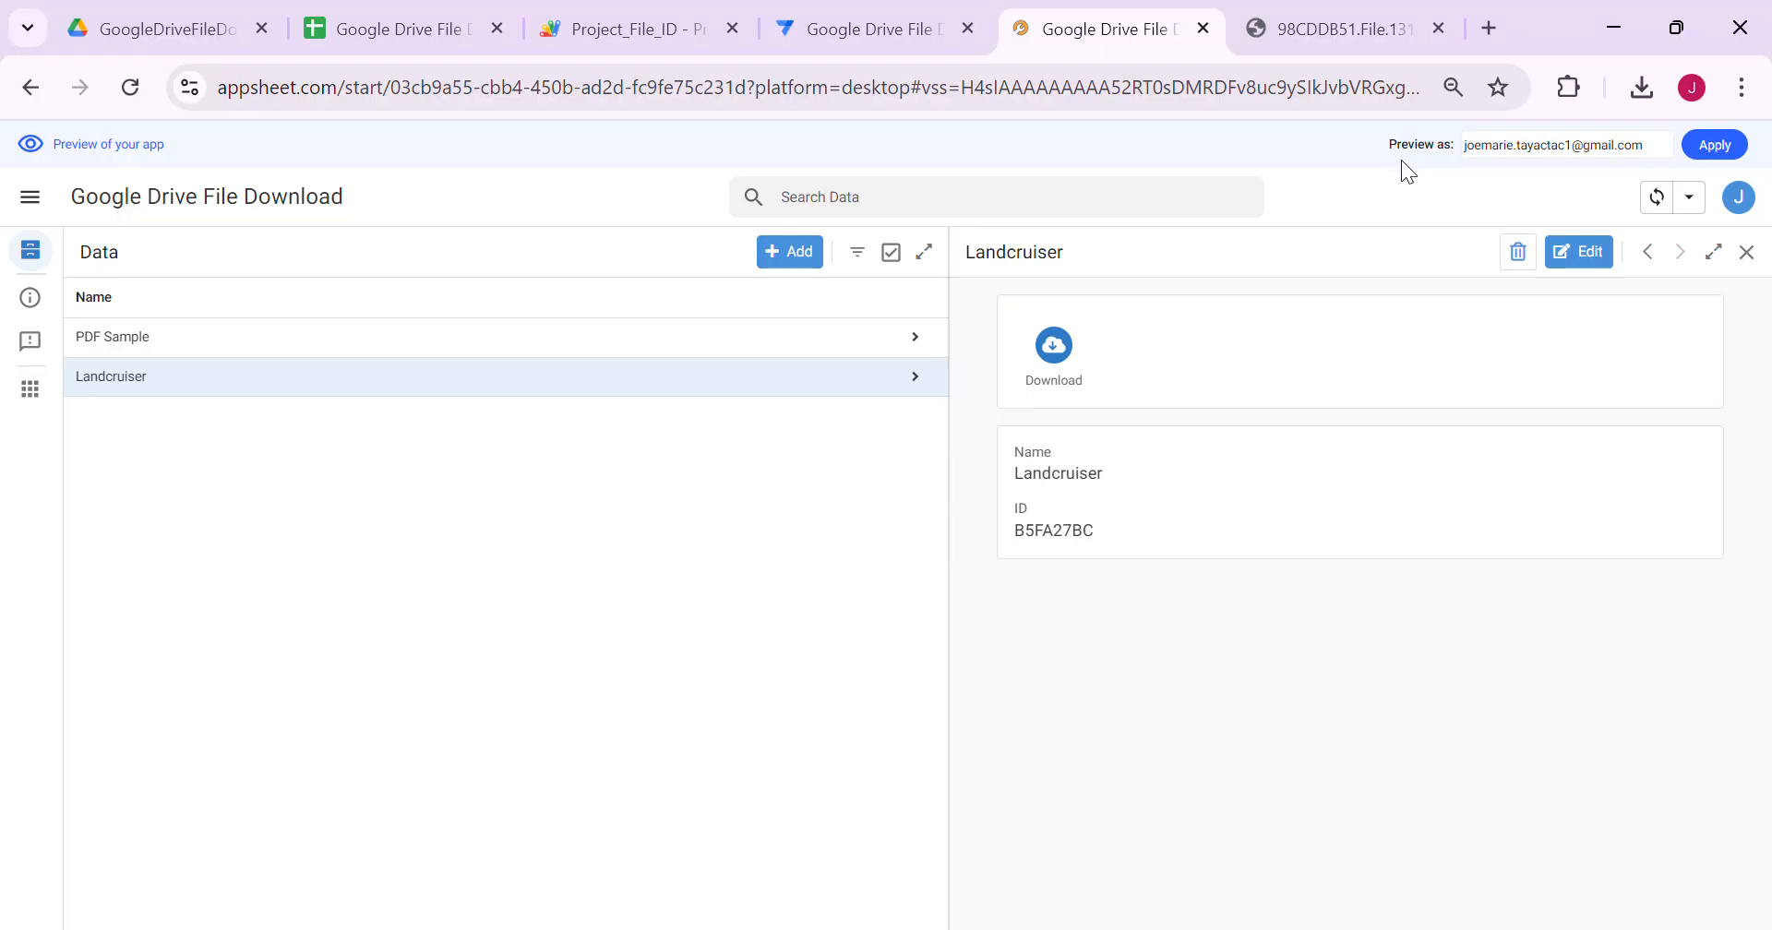
pyautogui.click(1745, 252)
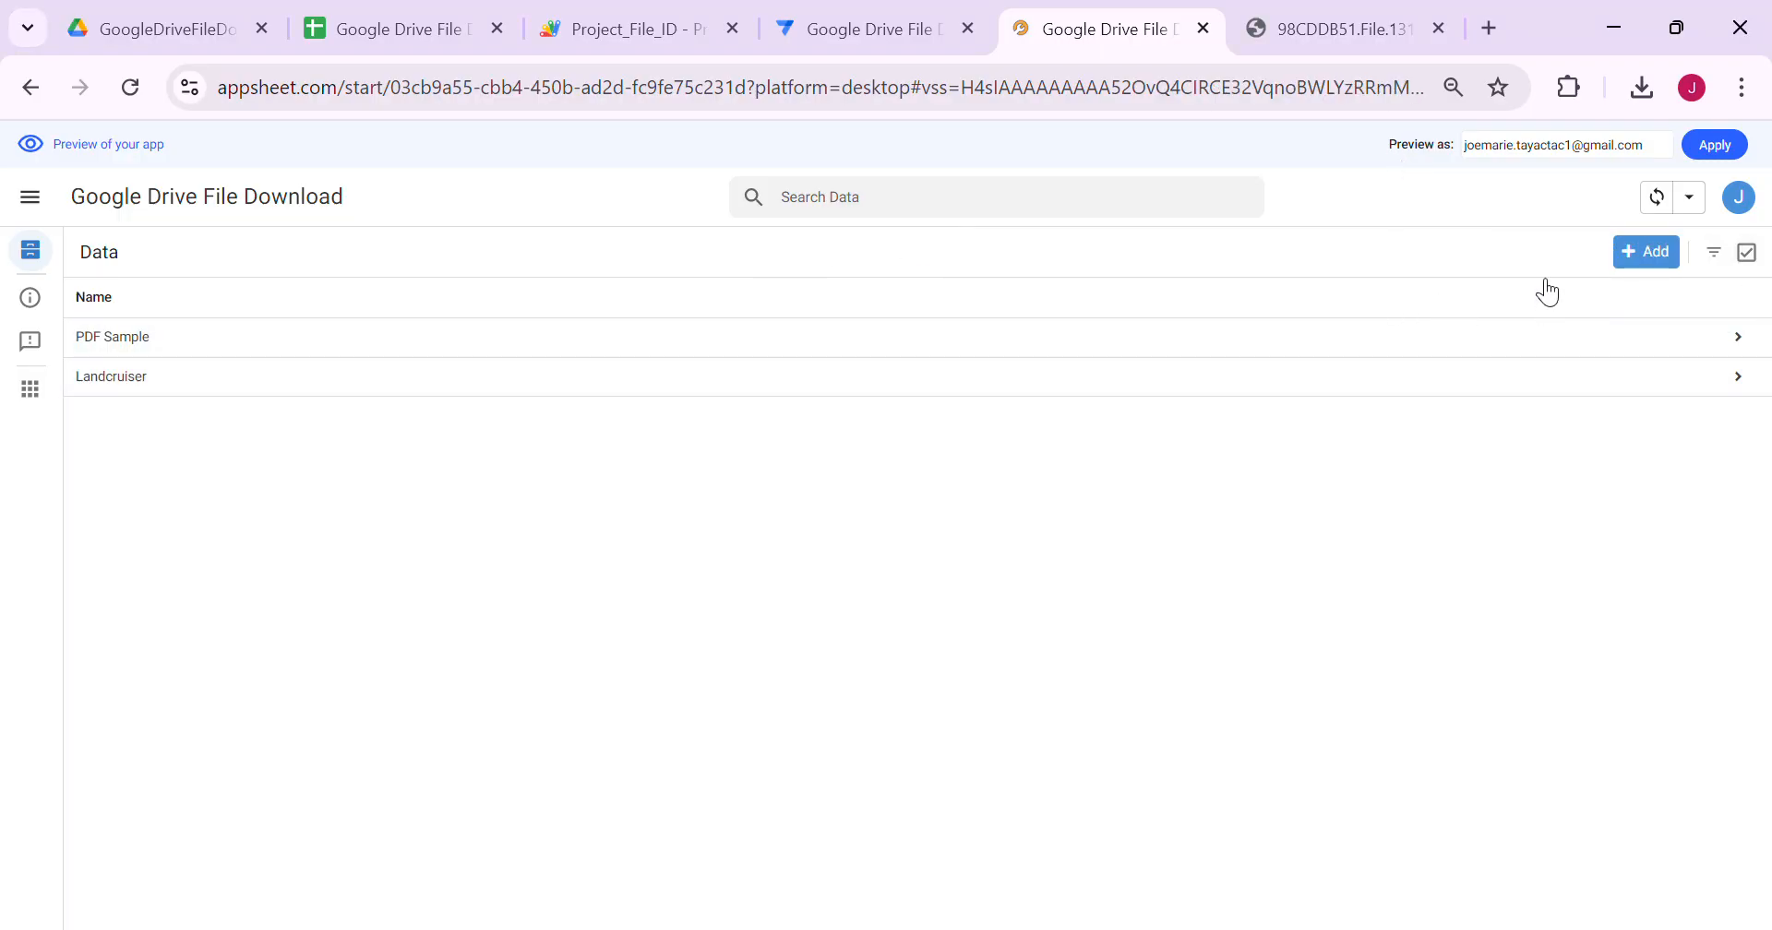
# Step: Add a new record named Yaris and attach yaris.png in the File field
pyautogui.click(1655, 251)
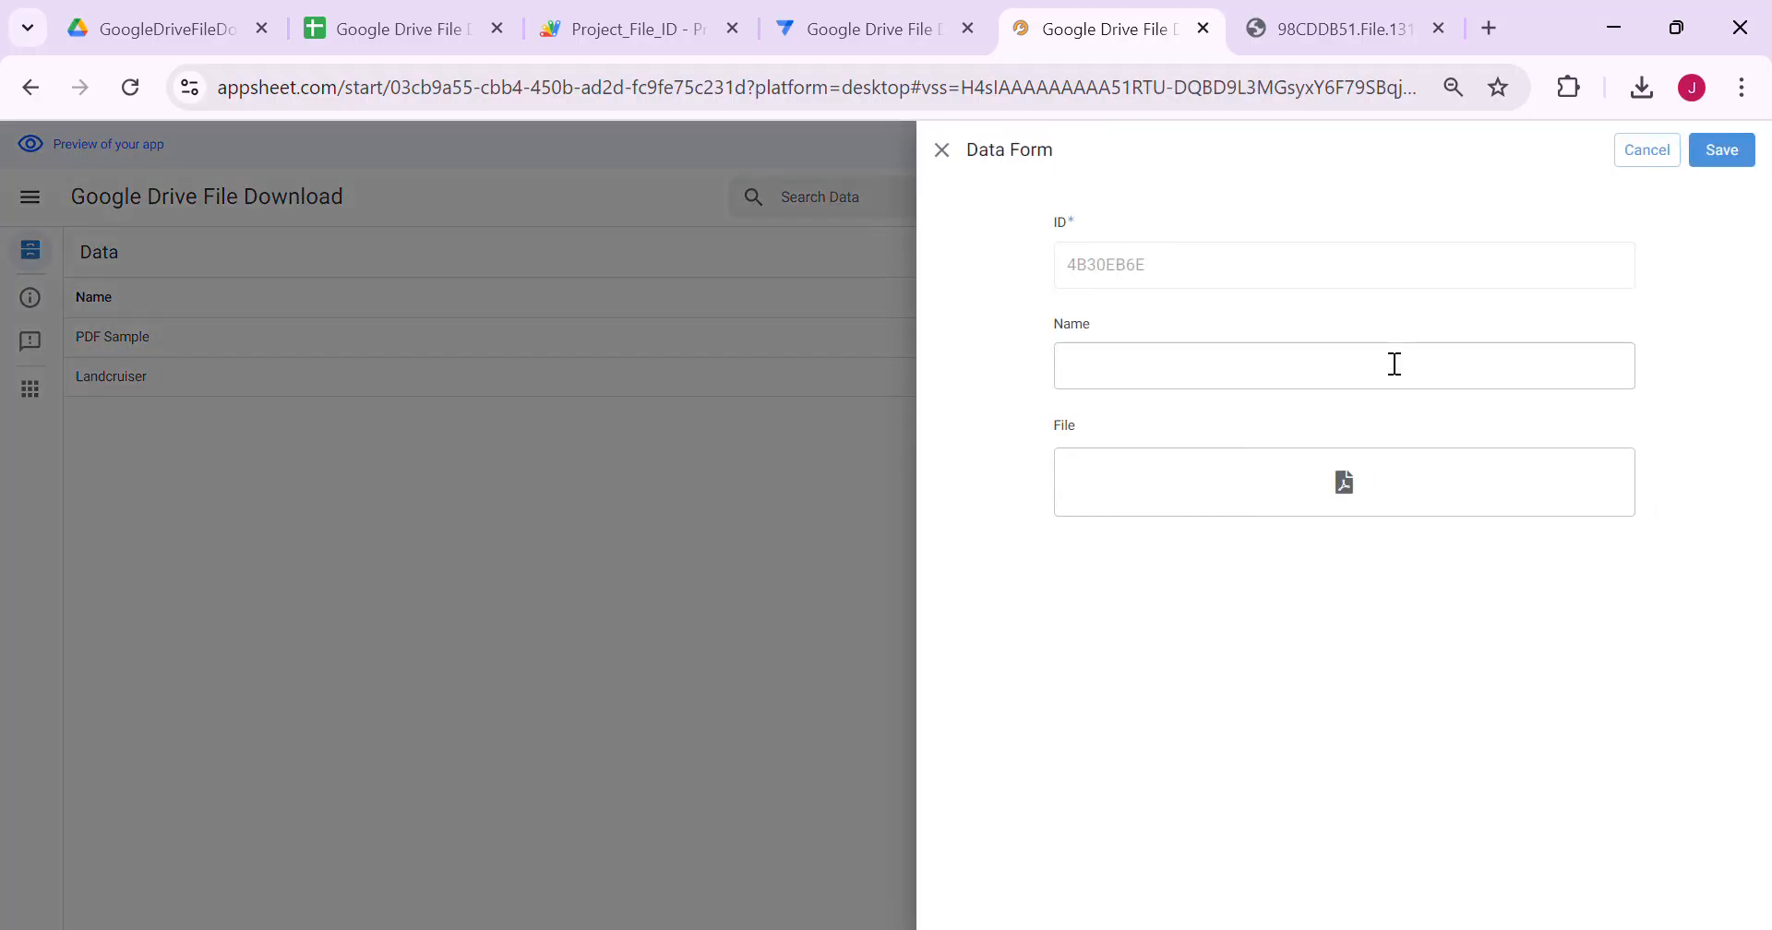
pyautogui.click(1215, 374)
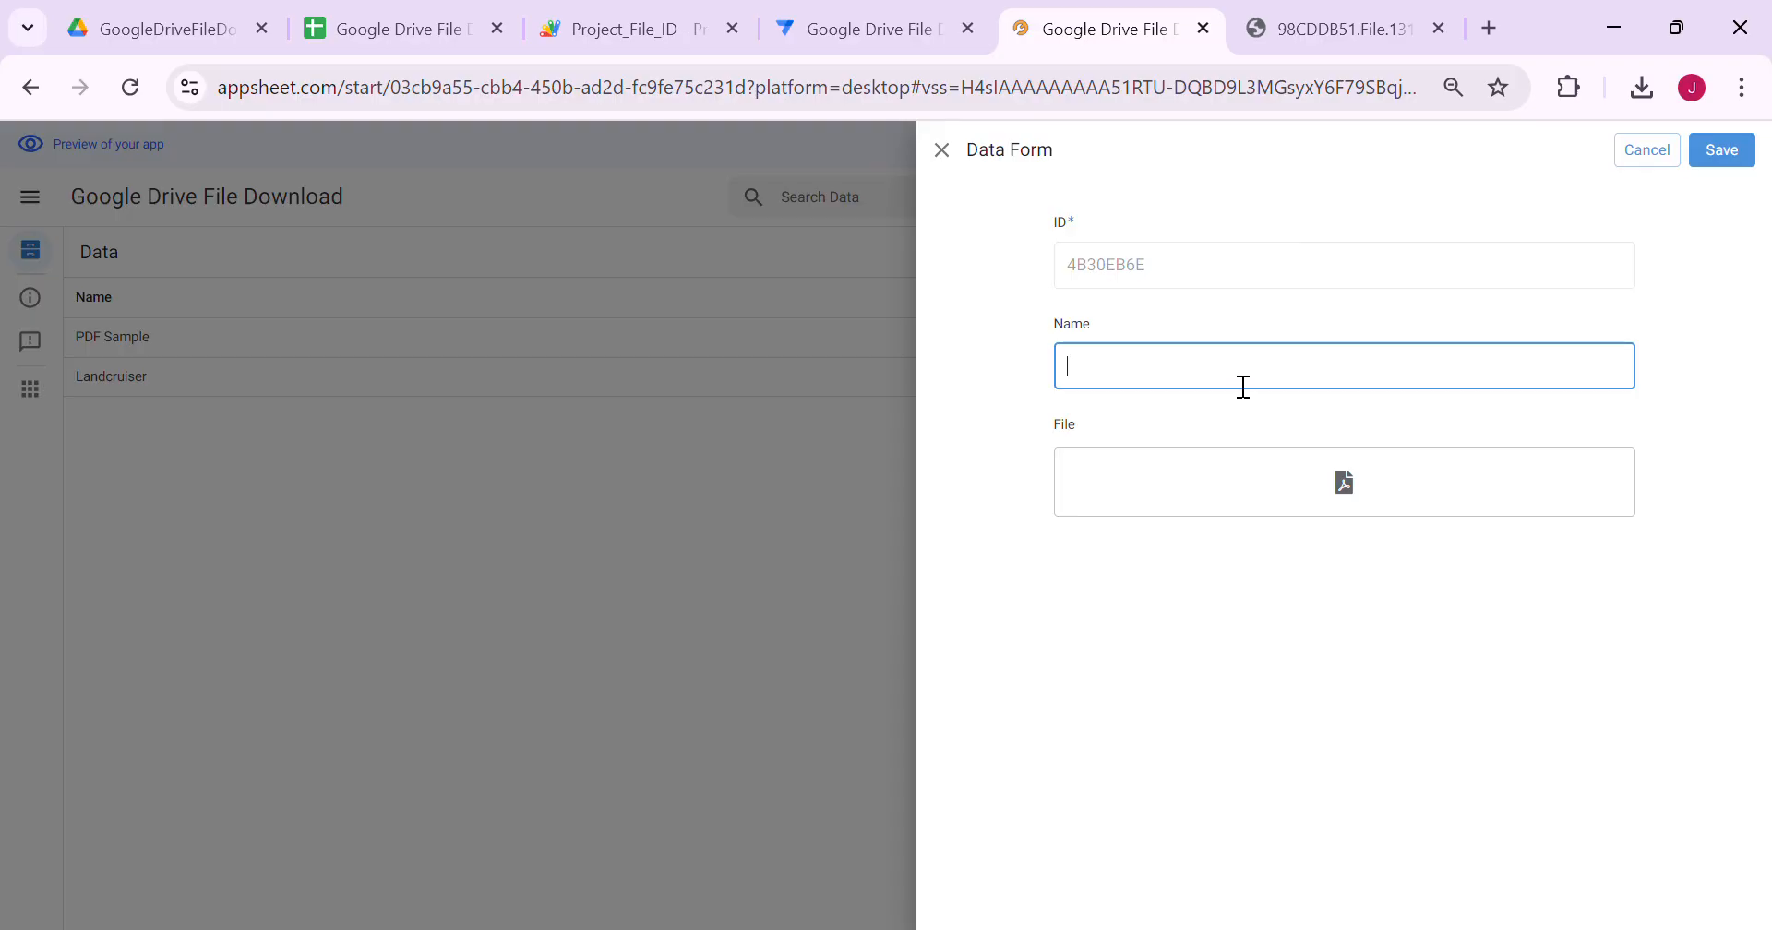
pyautogui.write('Ya')
pyautogui.write('r')
pyautogui.write('is')
pyautogui.click(1343, 481)
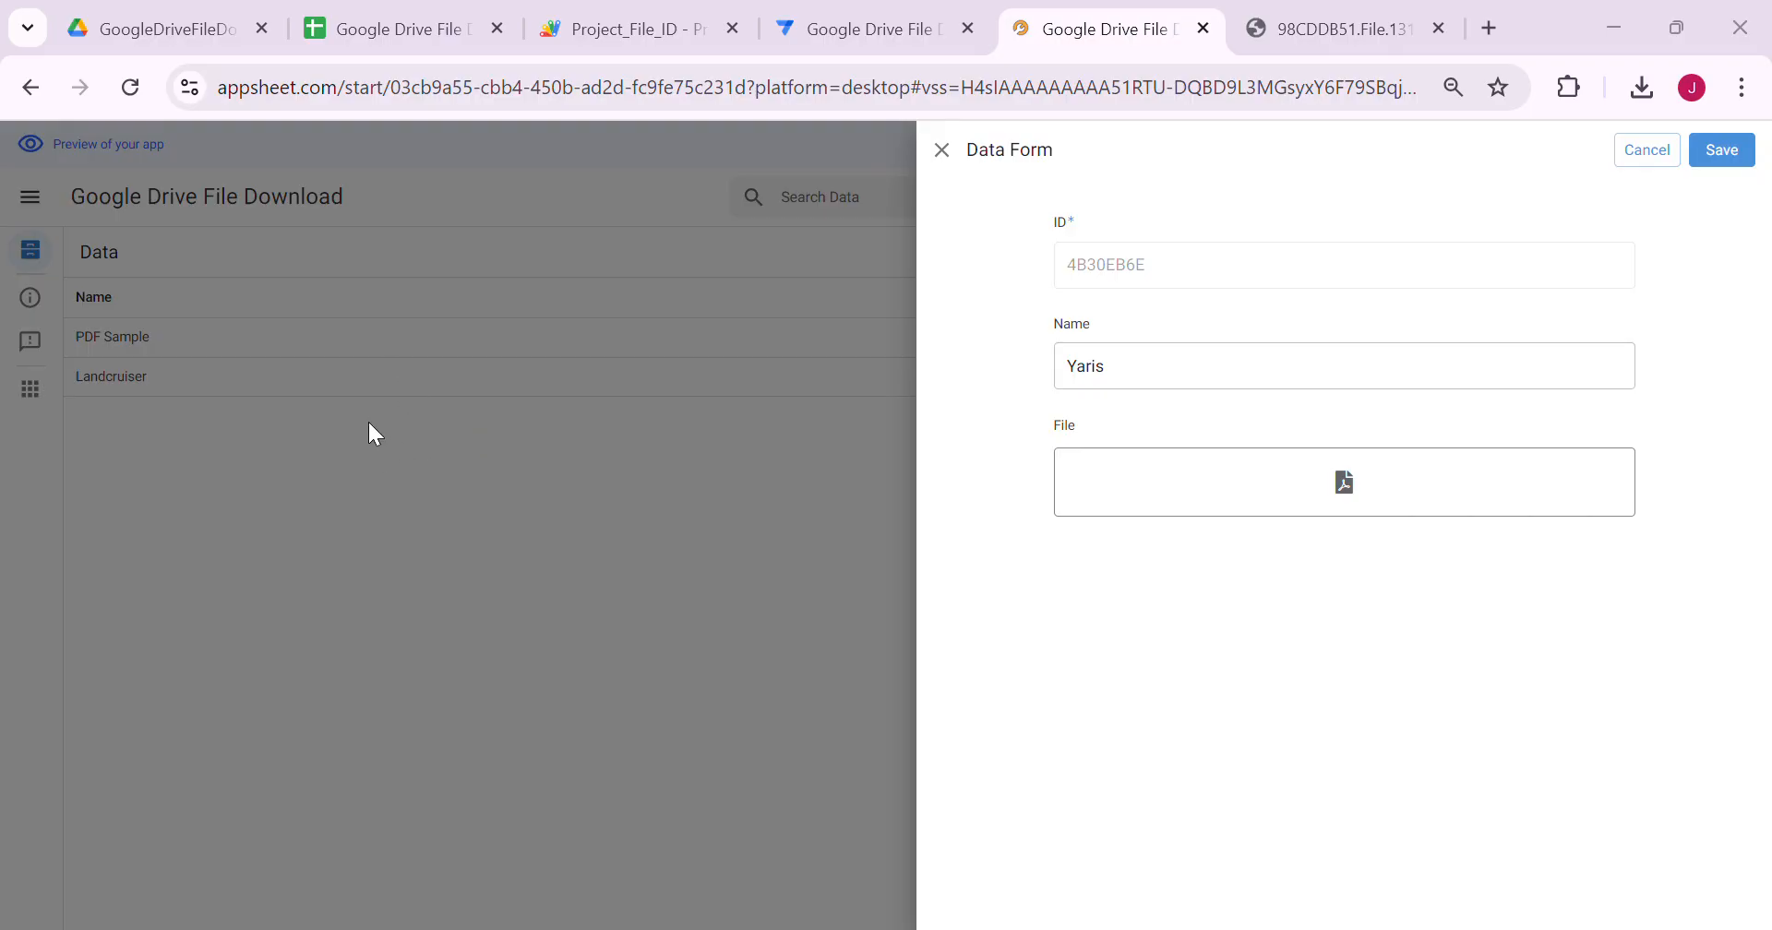
# Step: Check the empty File_ID cell D4 in the spreadsheet before saving
pyautogui.click(399, 28)
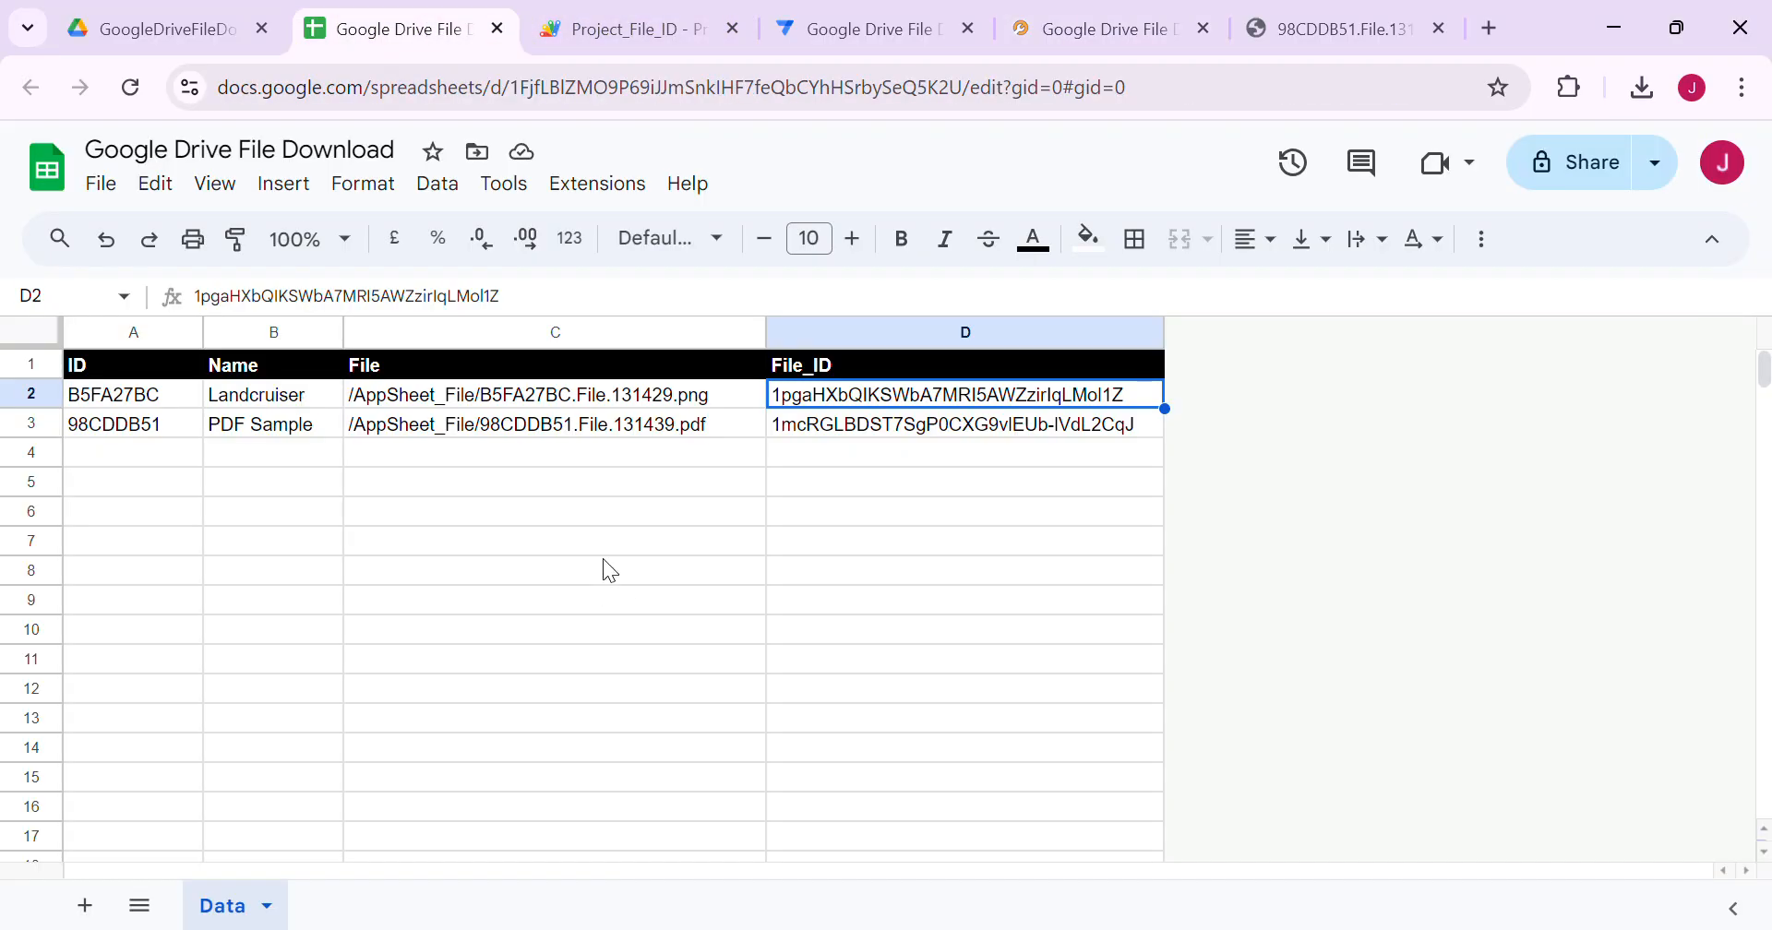
pyautogui.click(898, 453)
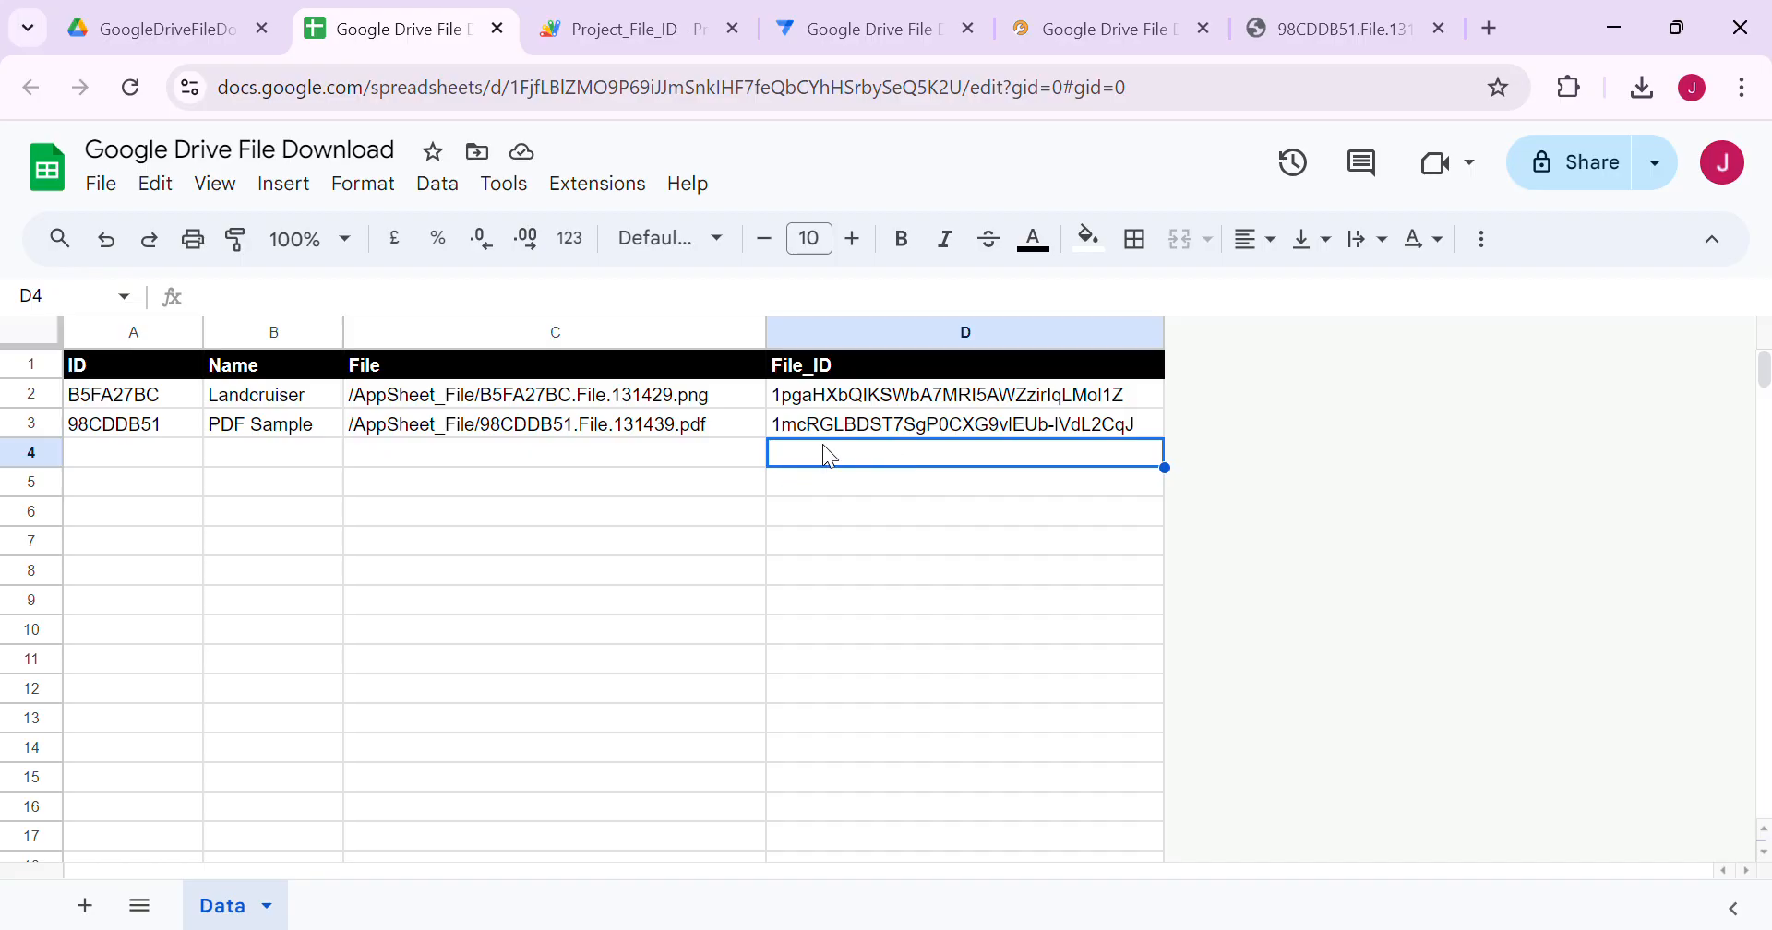
pyautogui.click(869, 28)
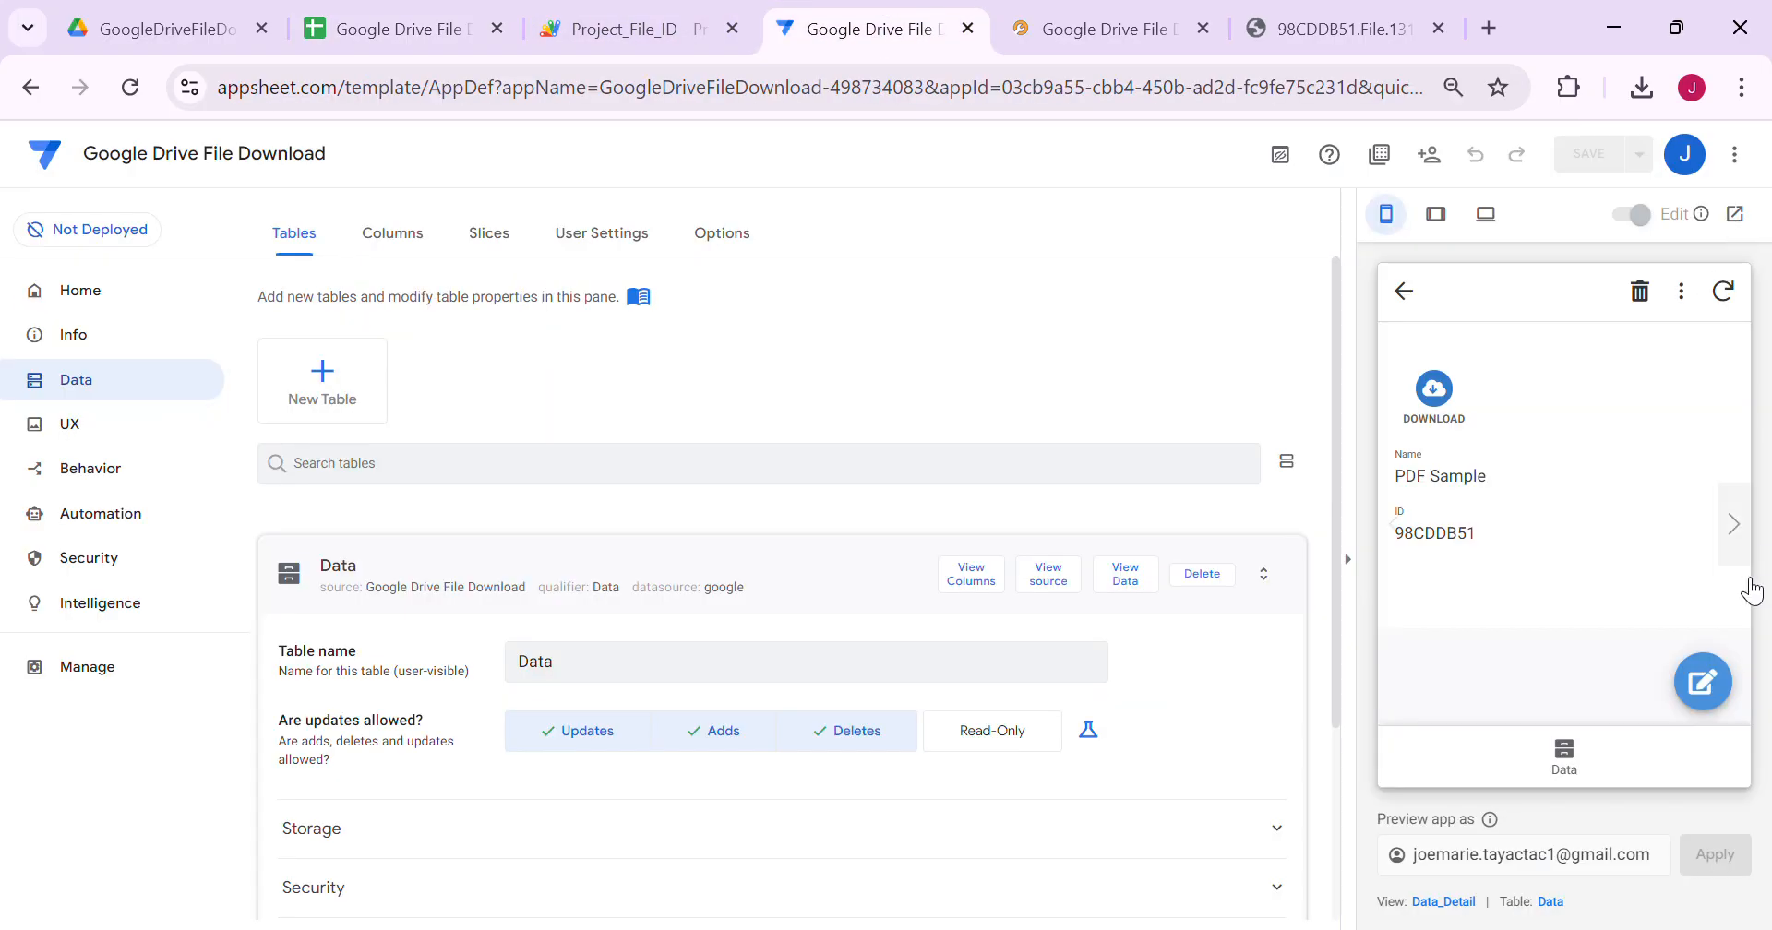
# Step: Save the Yaris record in the app preview and return to the spreadsheet
pyautogui.click(1103, 29)
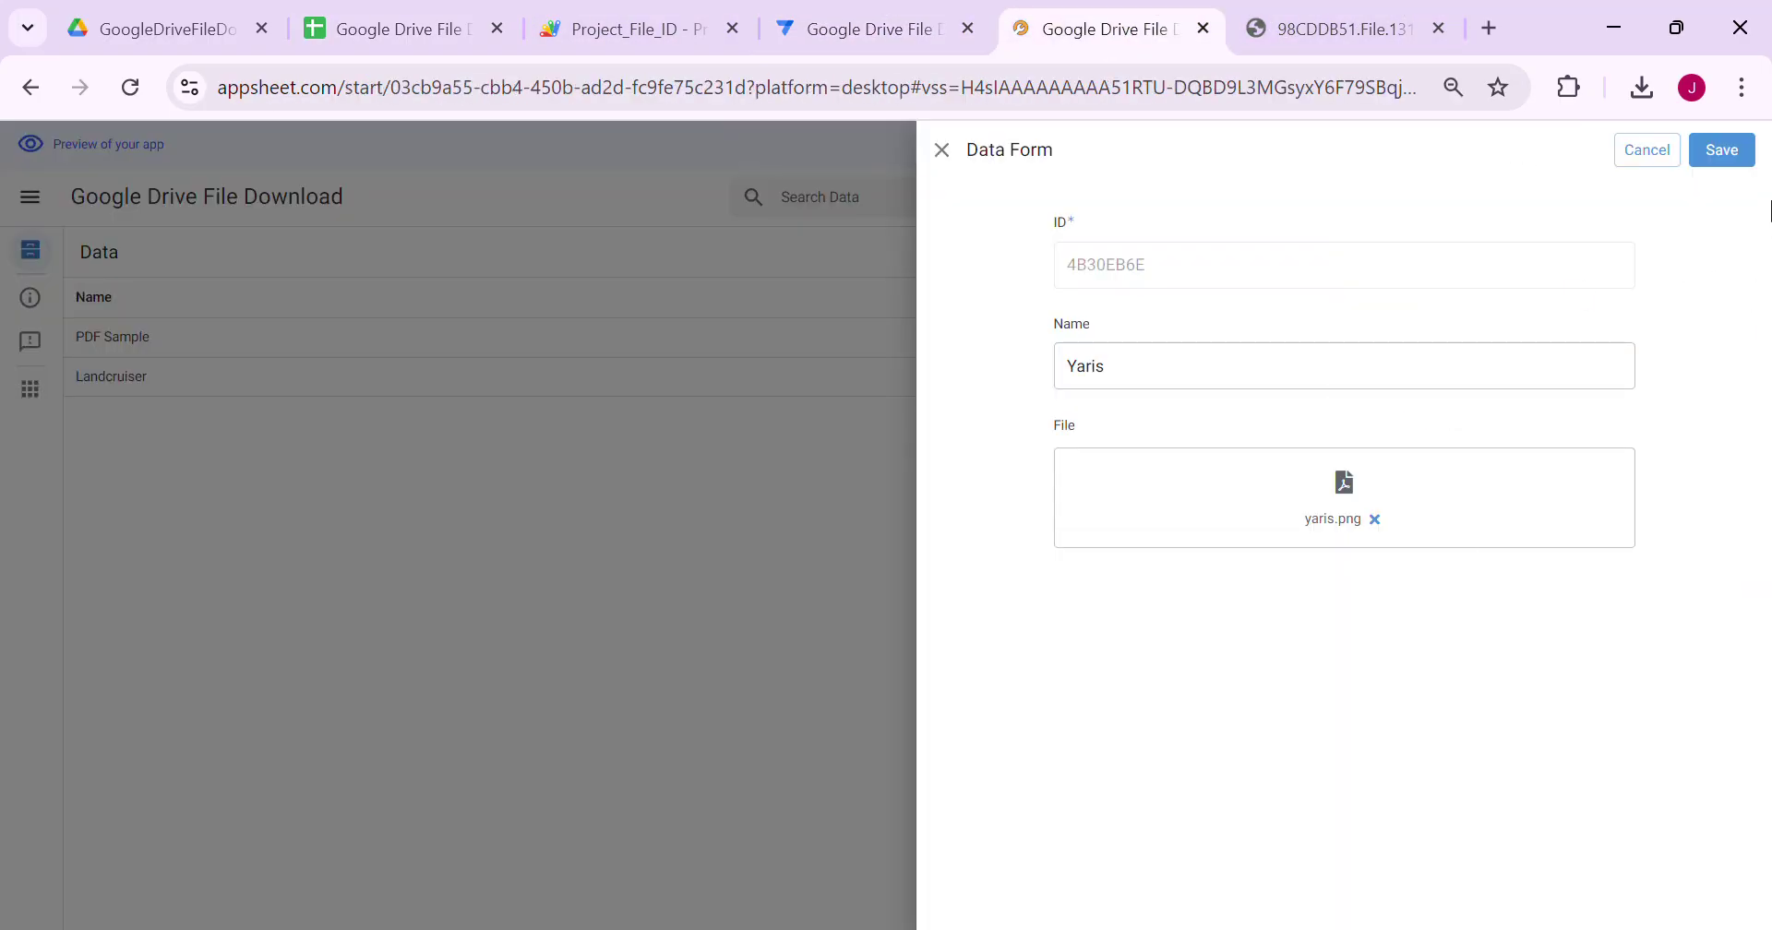
pyautogui.click(1720, 150)
pyautogui.click(400, 28)
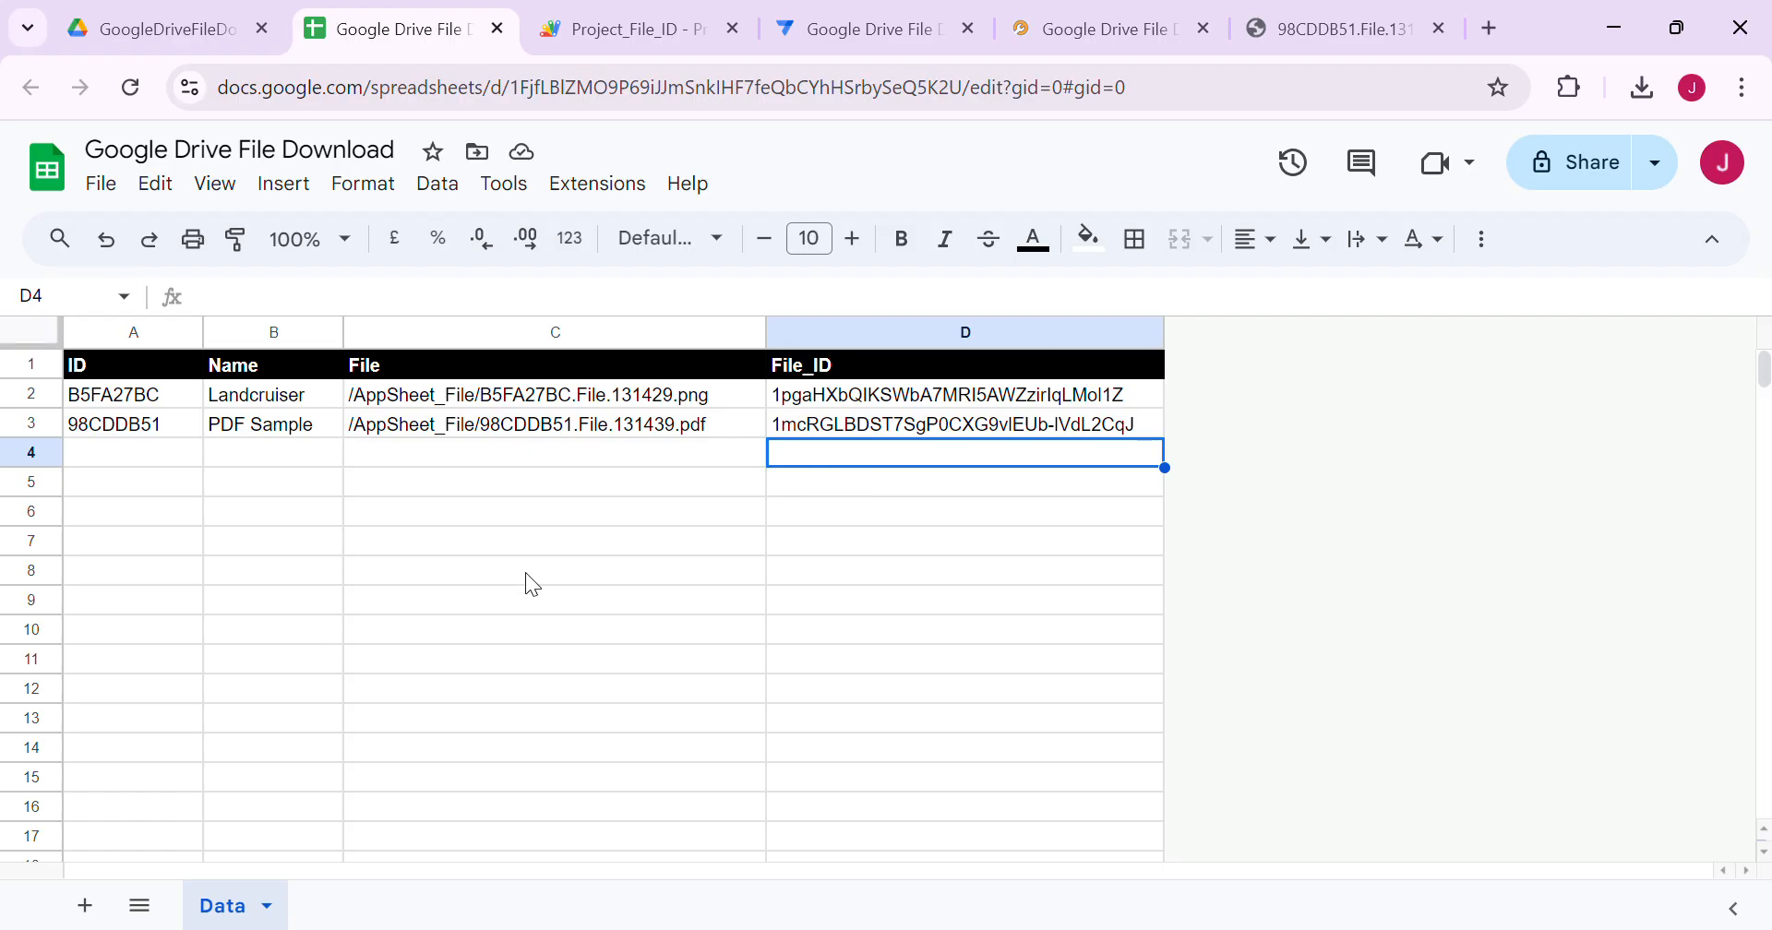
# Step: Let the app sync, then verify row 4 shows Yaris with an auto-filled File_ID
pyautogui.click(1102, 28)
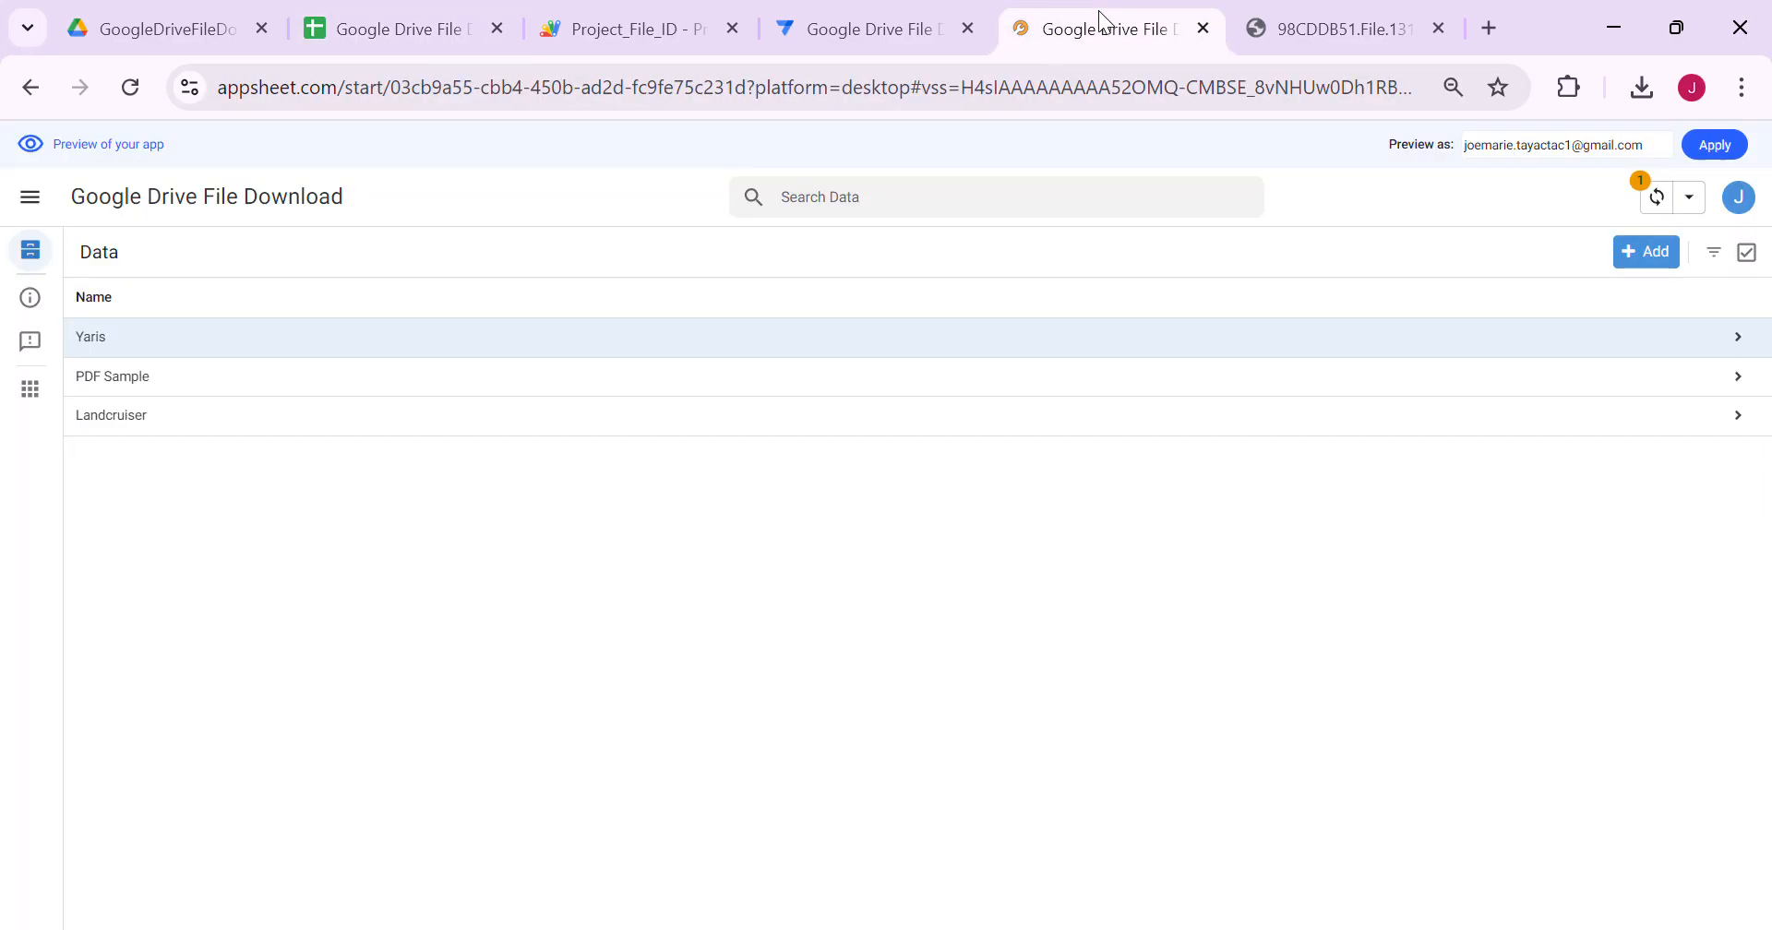
pyautogui.click(395, 27)
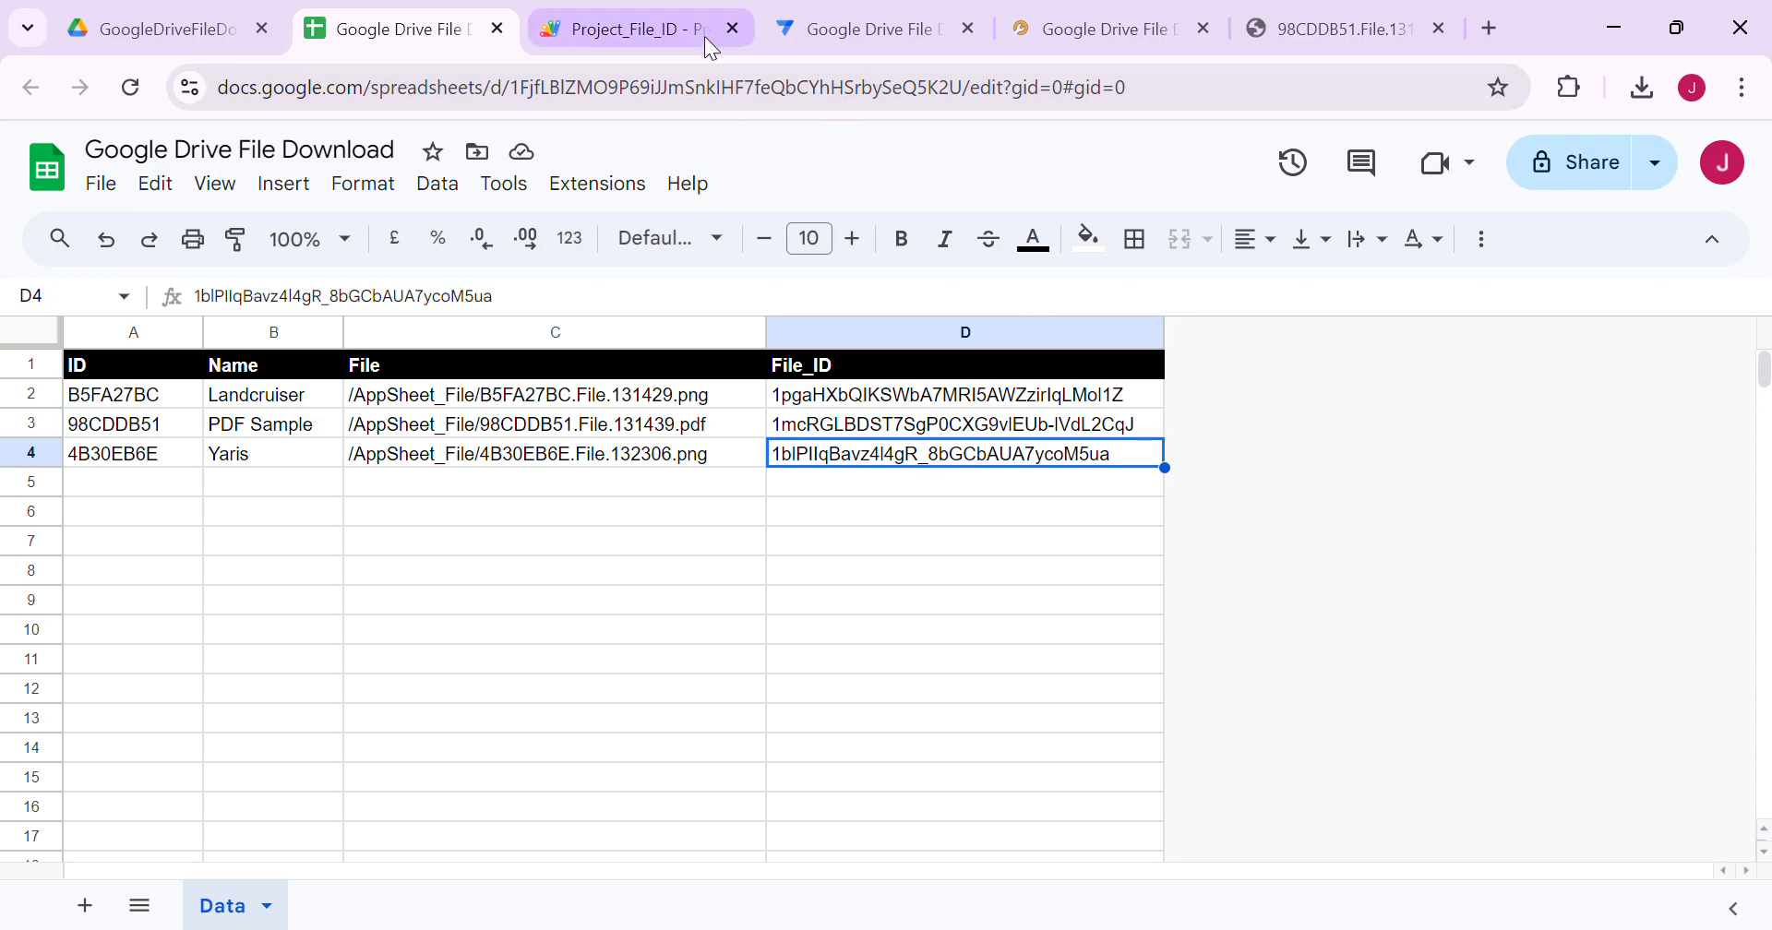
pyautogui.click(1103, 29)
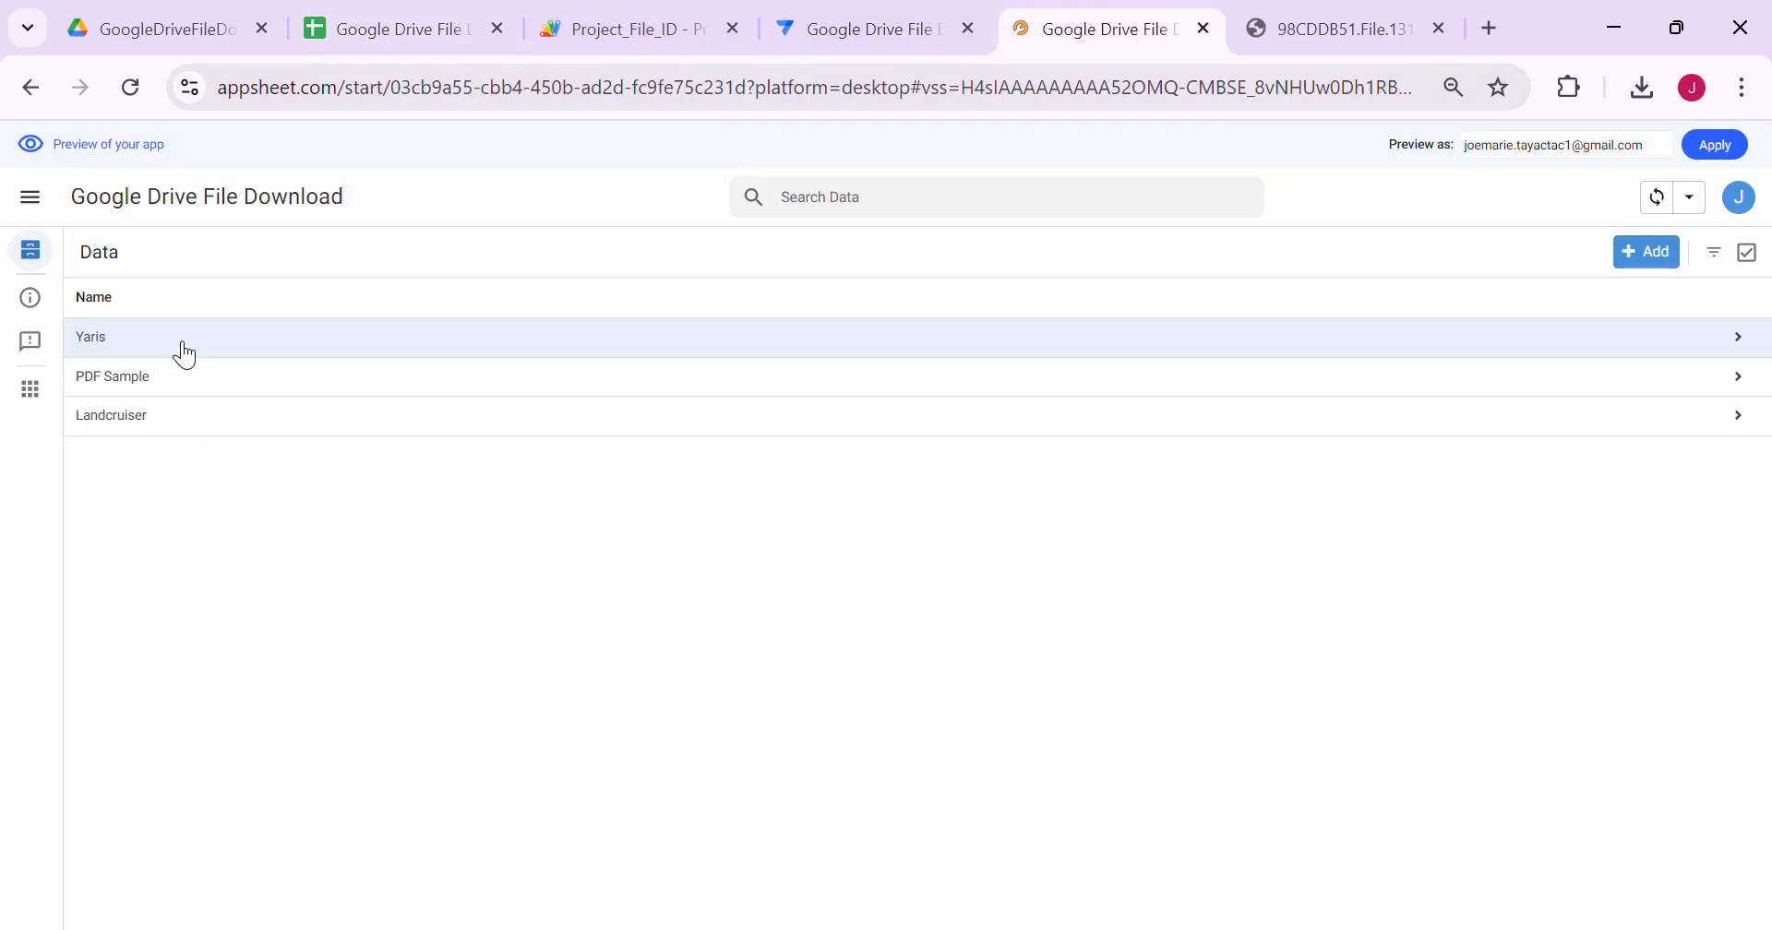